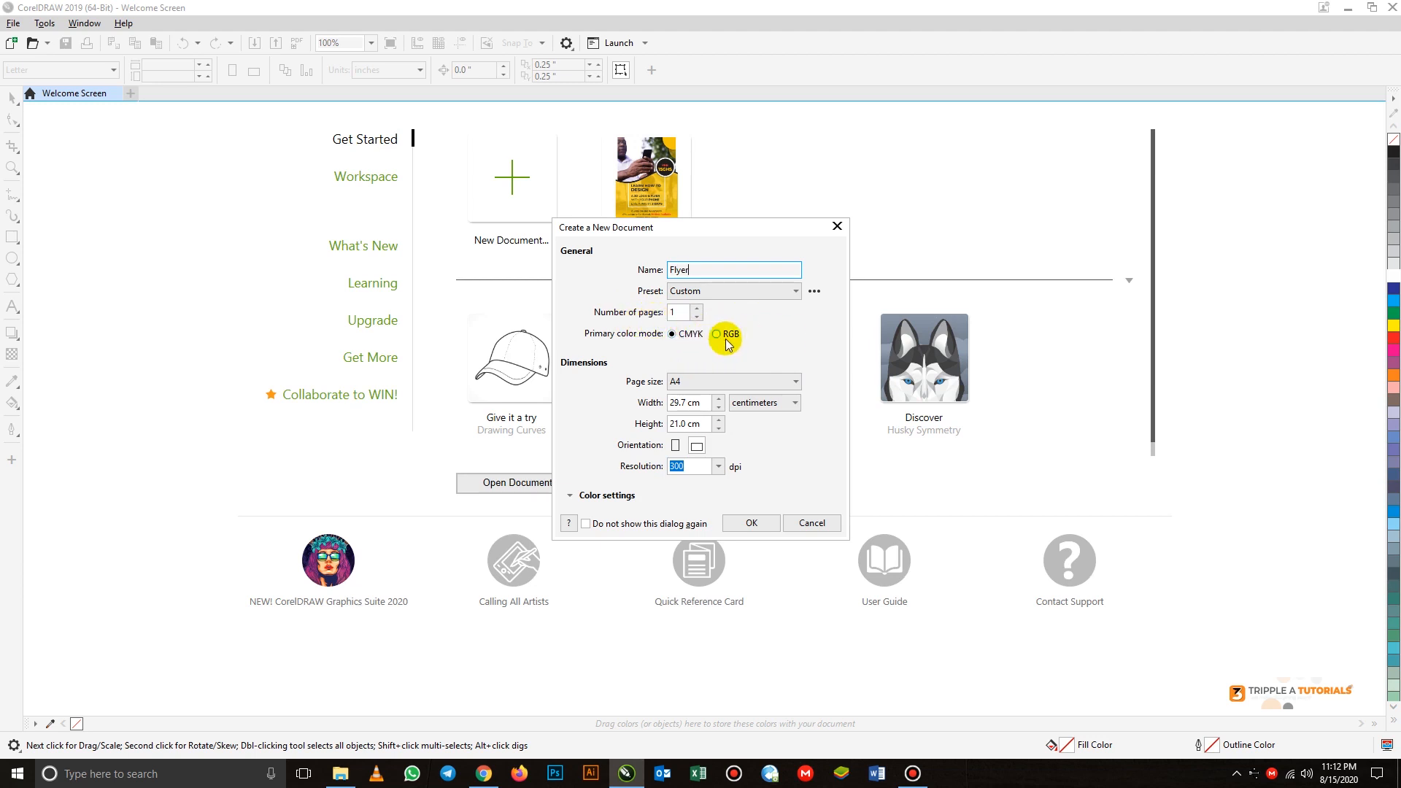
# - Set the new document's page size to A5 with dimensions in centimeters and create it
pyautogui.click(717, 381)
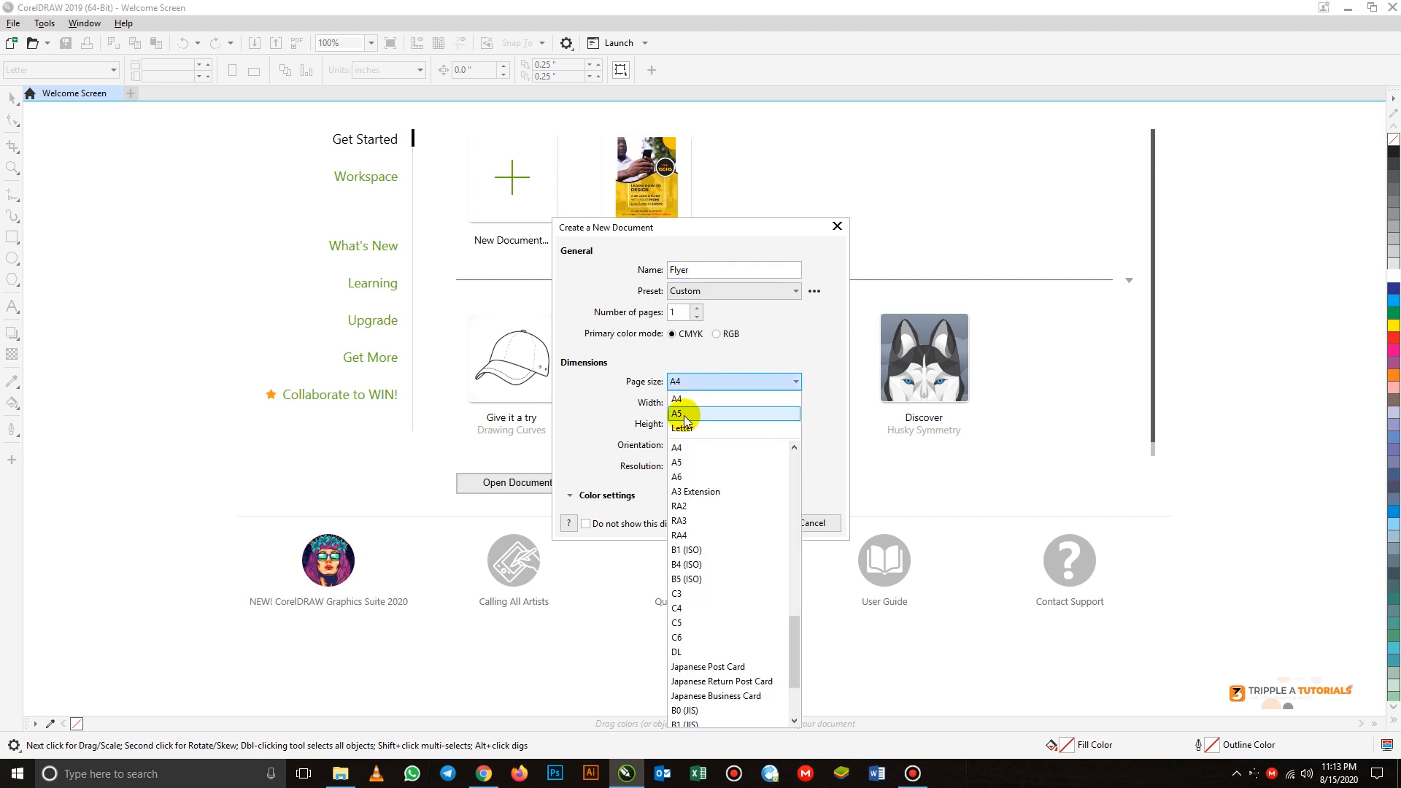
pyautogui.click(685, 414)
pyautogui.click(762, 403)
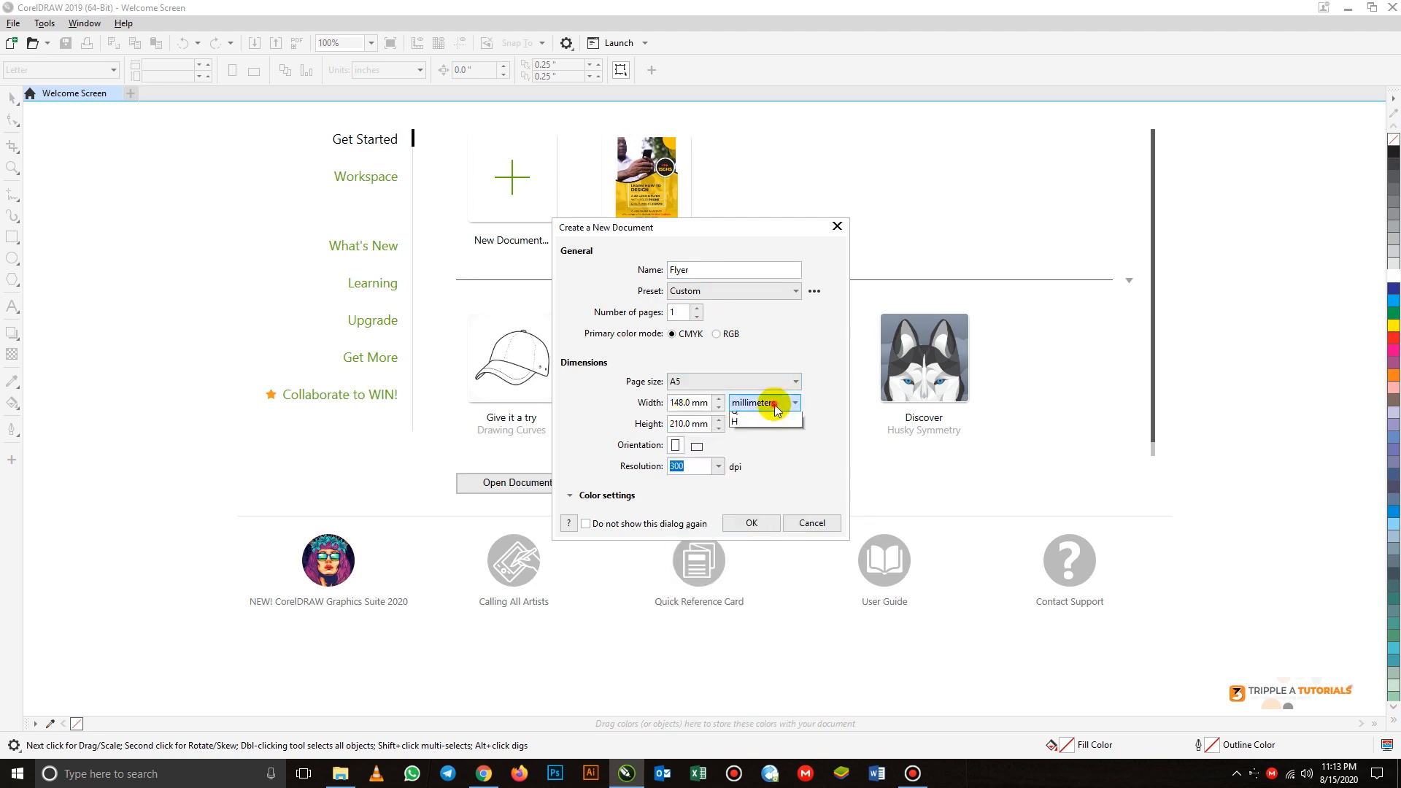
pyautogui.click(764, 529)
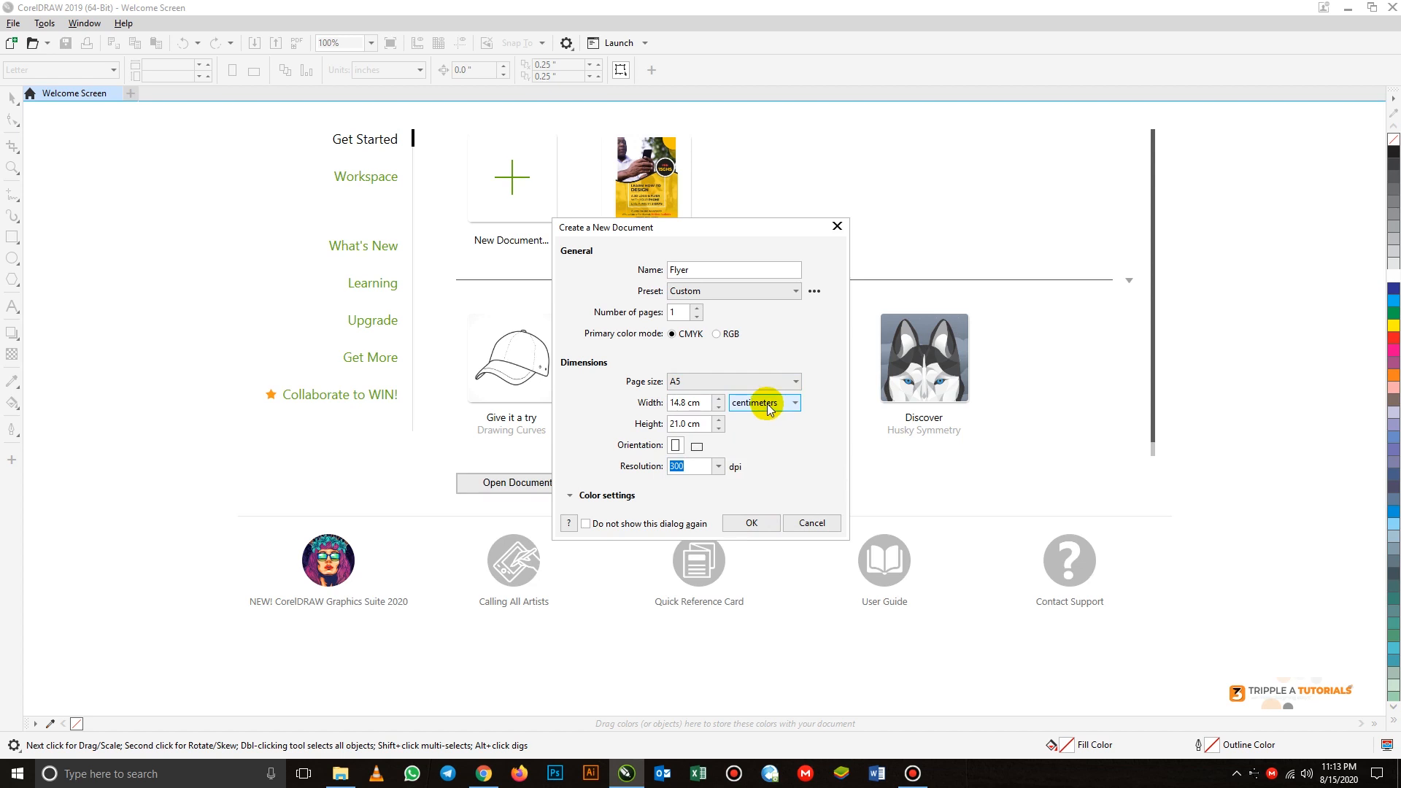
pyautogui.click(752, 524)
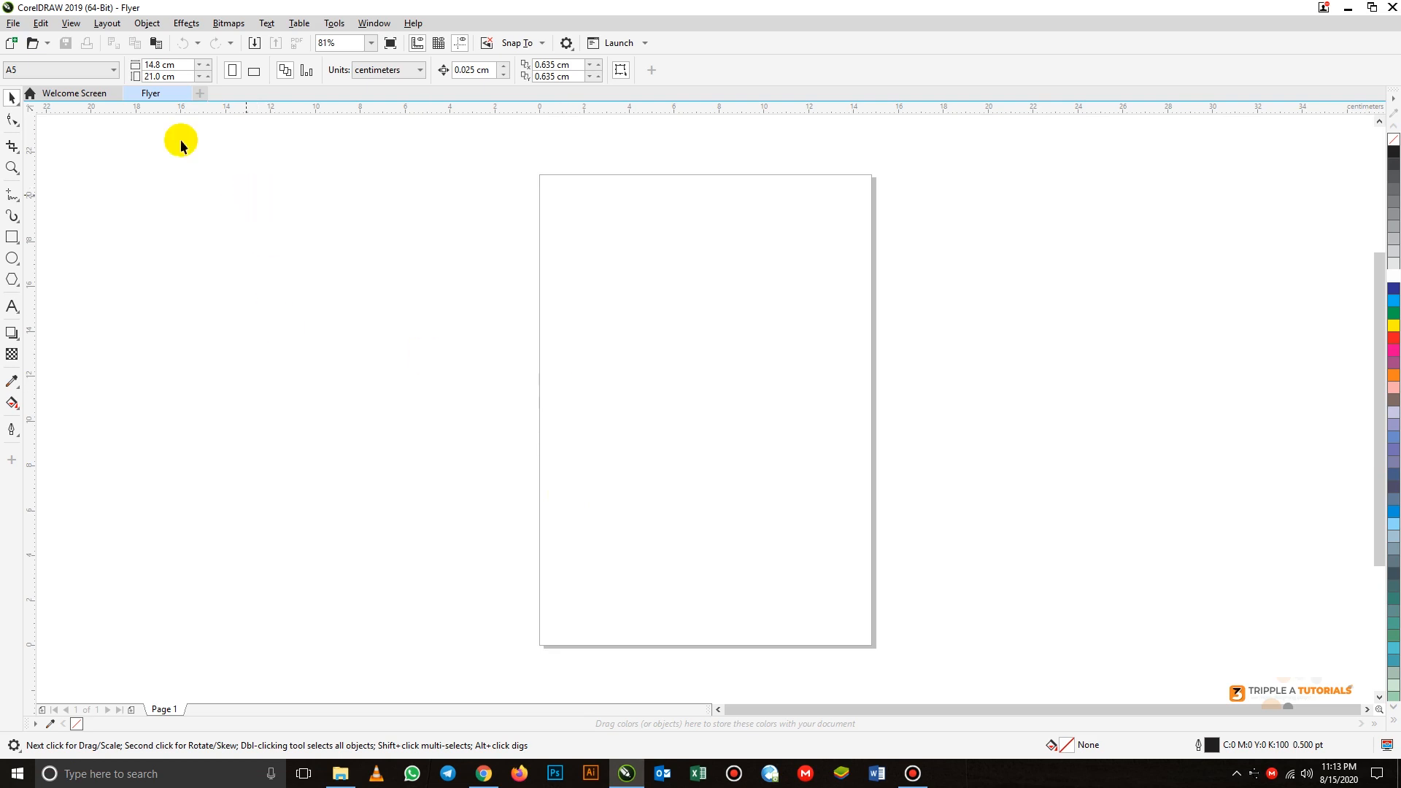
# - Import image 1 from the Designs folder on the Desktop and place it at its original size
pyautogui.click(11, 24)
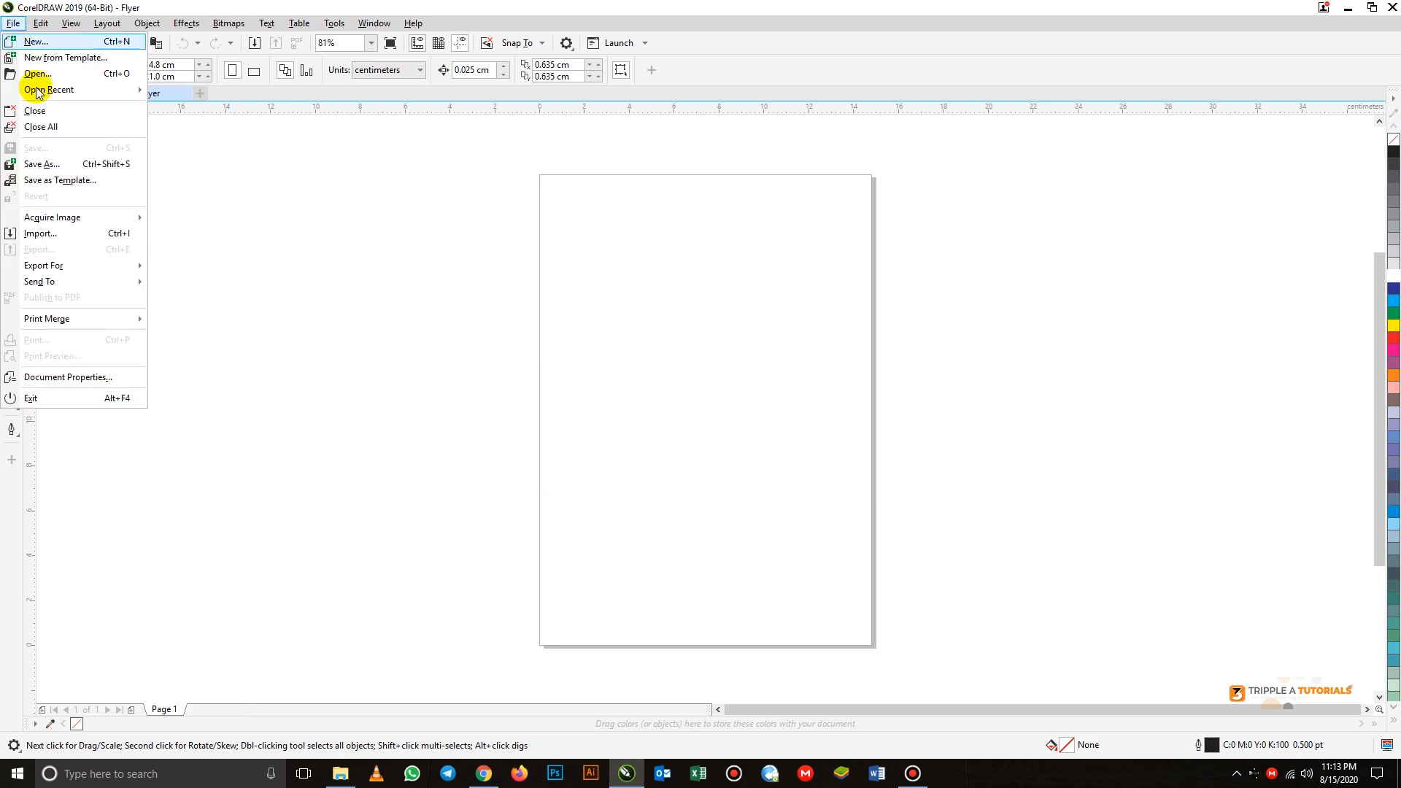
pyautogui.moveTo(60, 317)
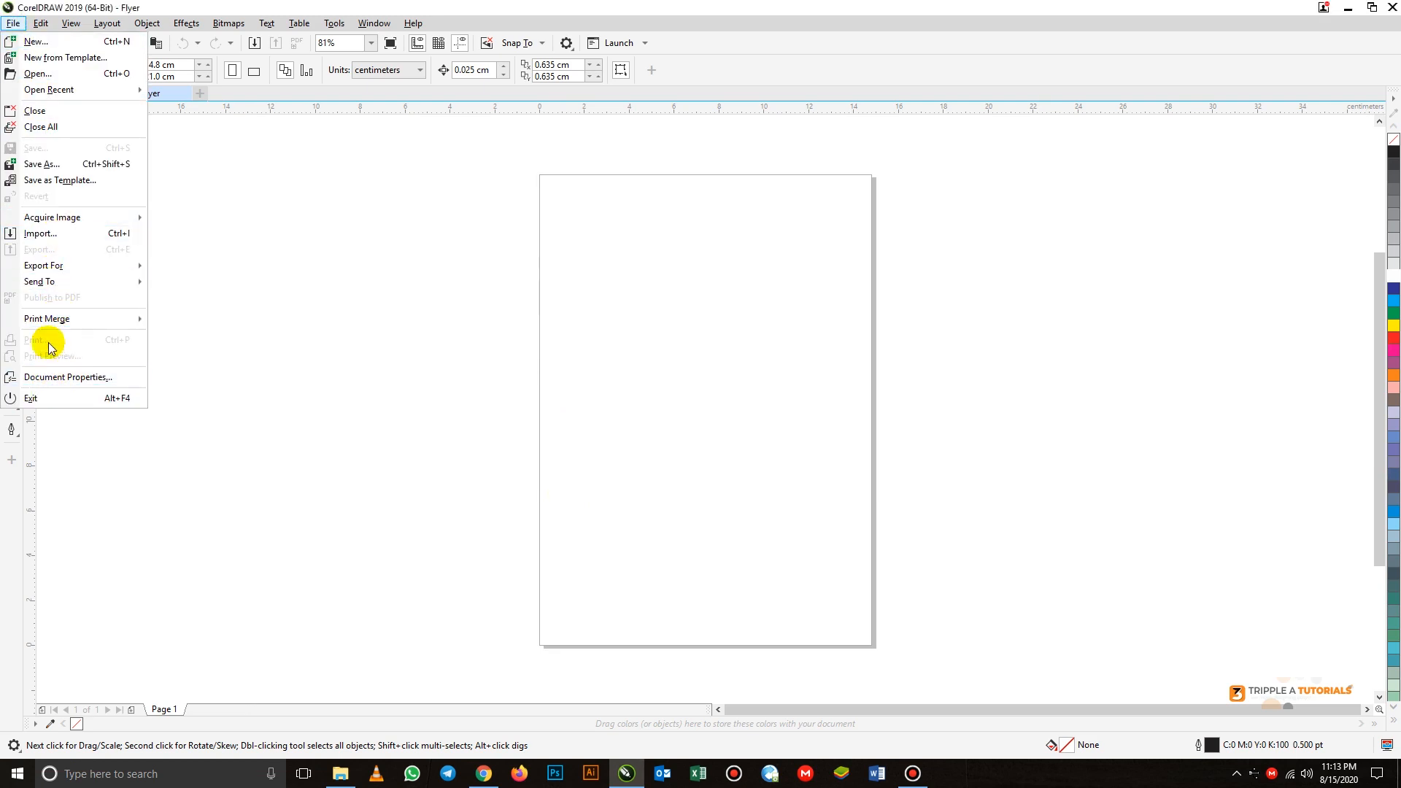
pyautogui.click(46, 233)
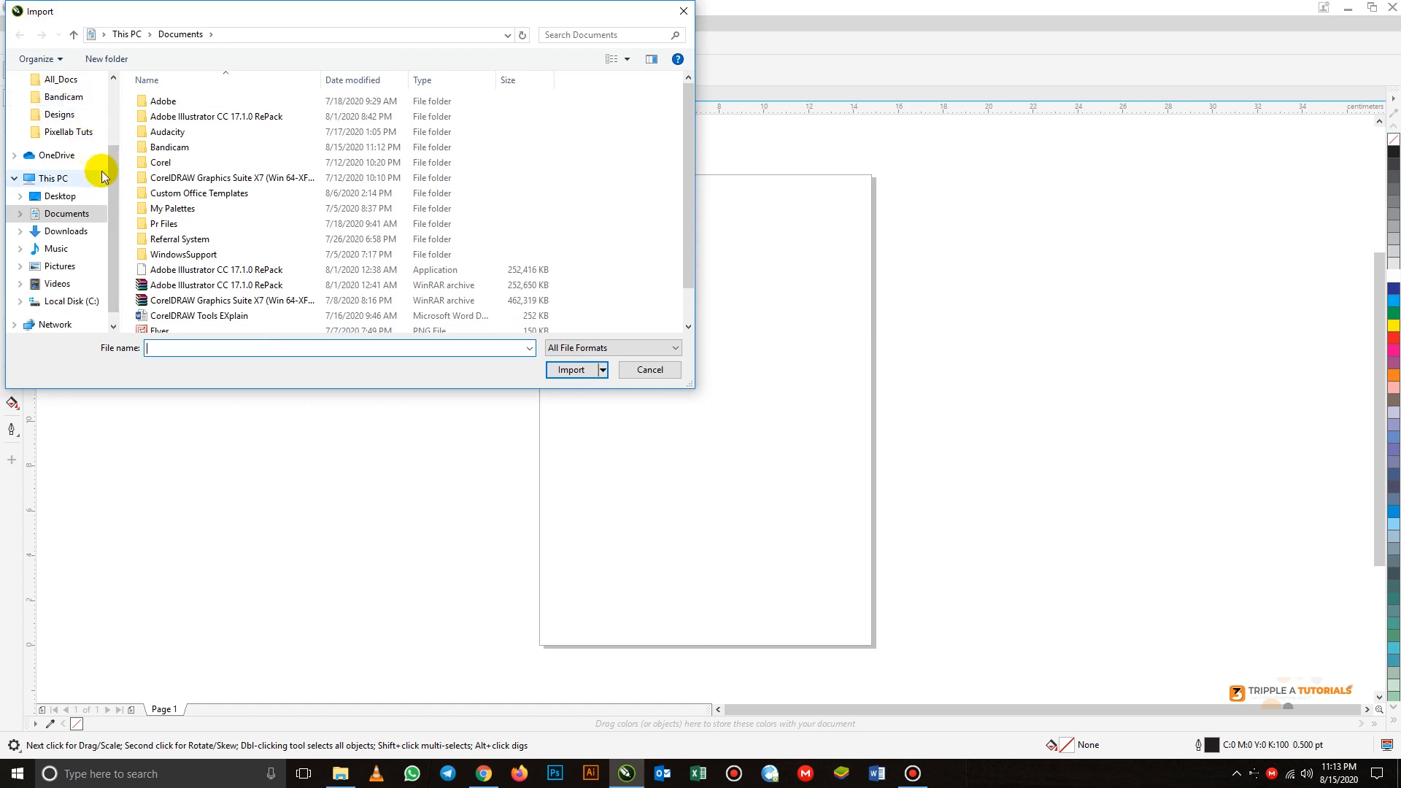
pyautogui.moveTo(106, 171); pyautogui.dragTo(112, 84)
pyautogui.click(70, 111)
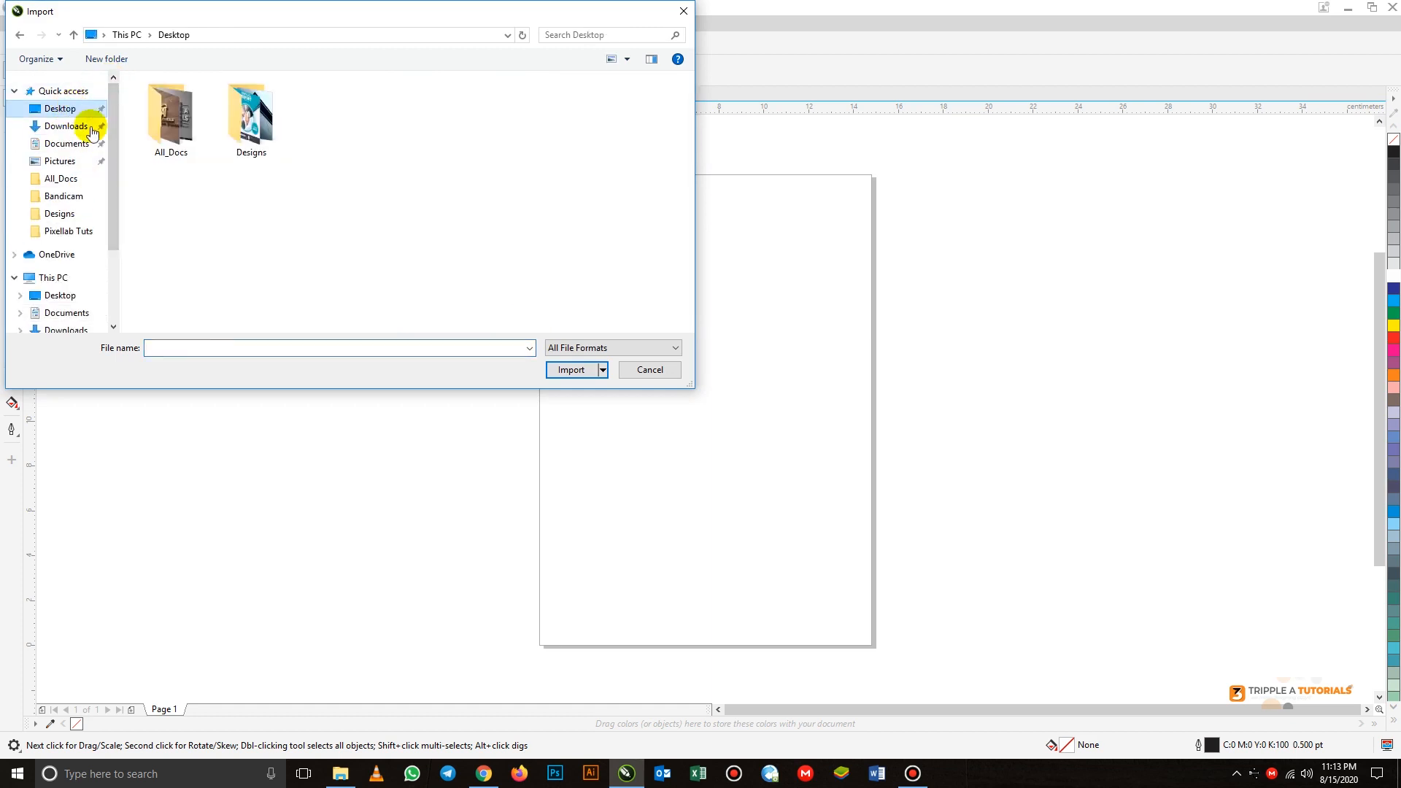
pyautogui.doubleClick(250, 117)
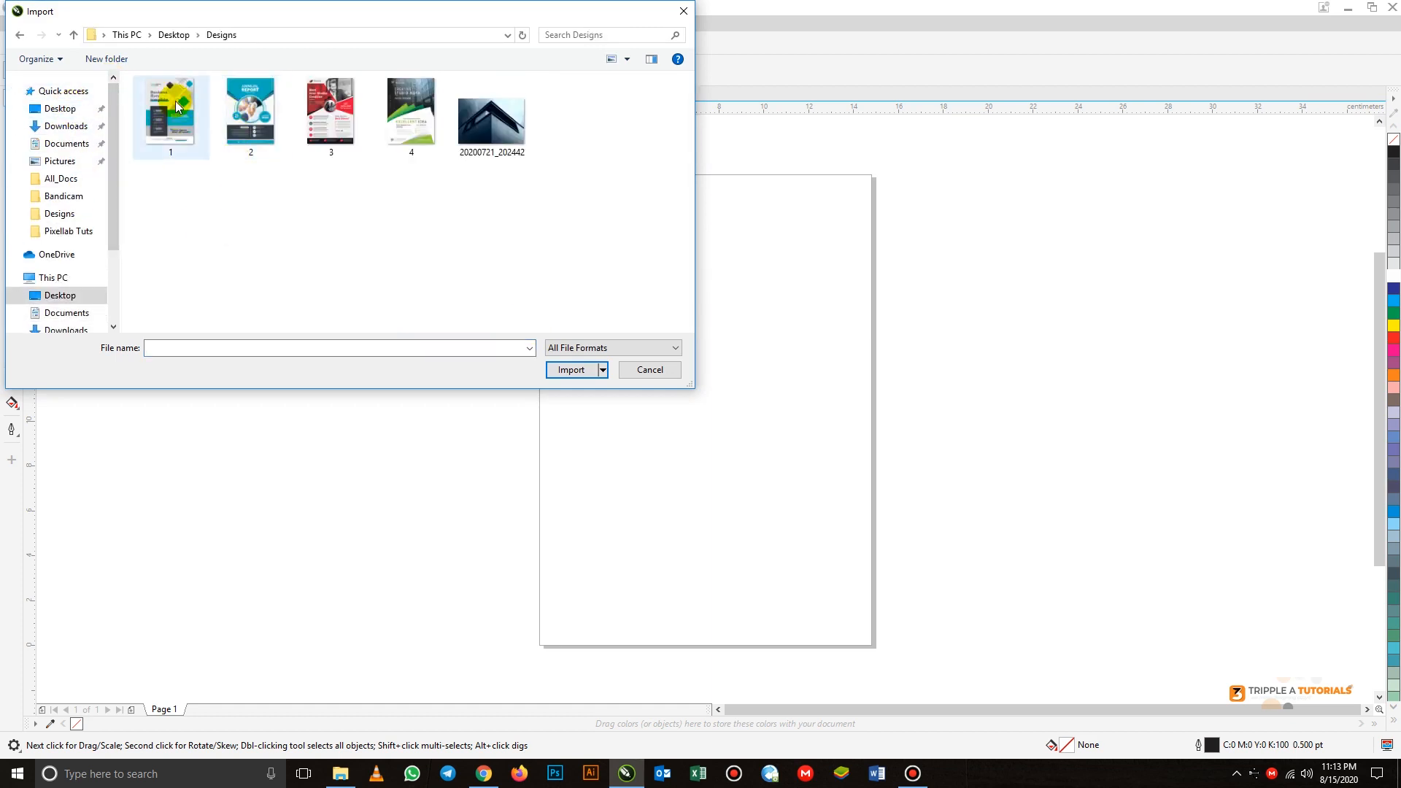
pyautogui.click(174, 138)
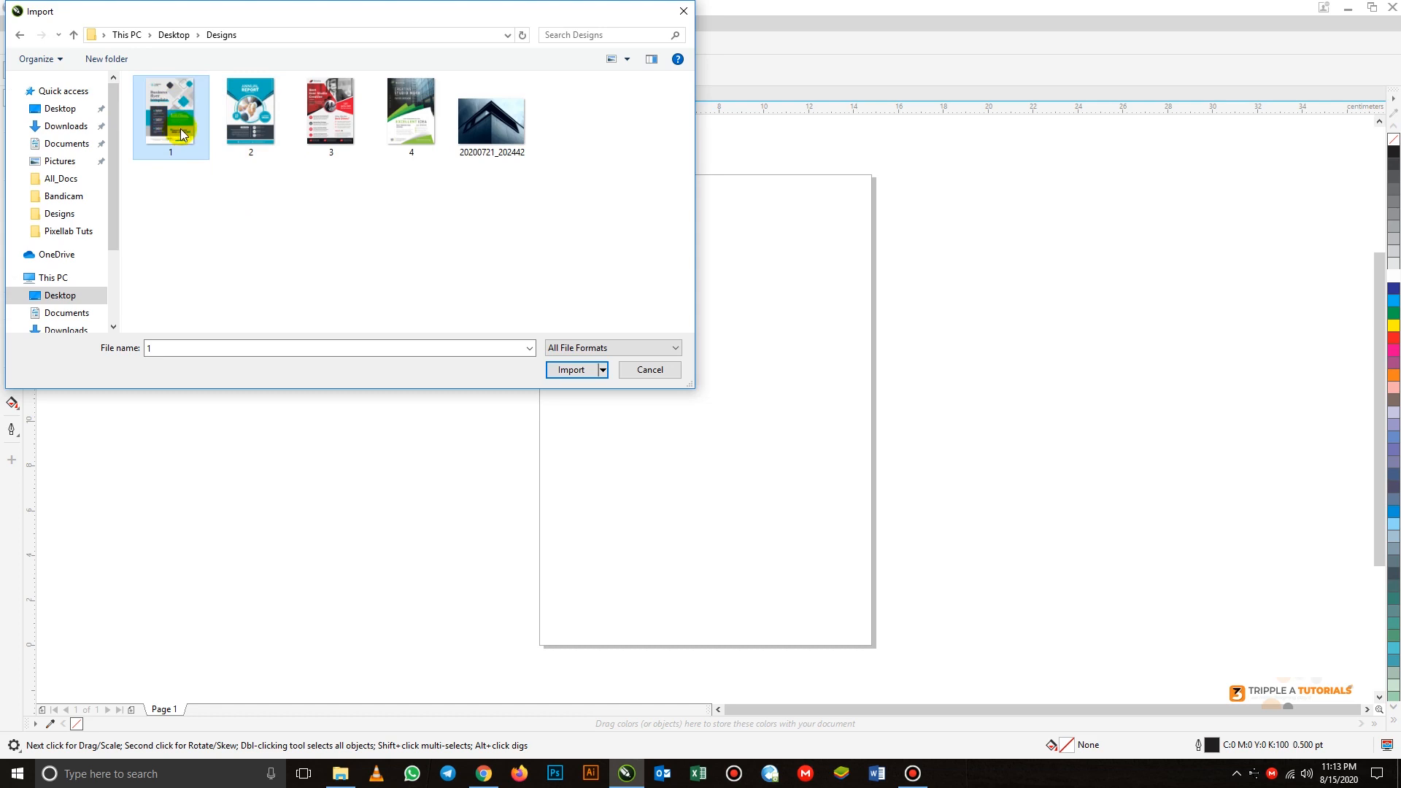
pyautogui.click(567, 370)
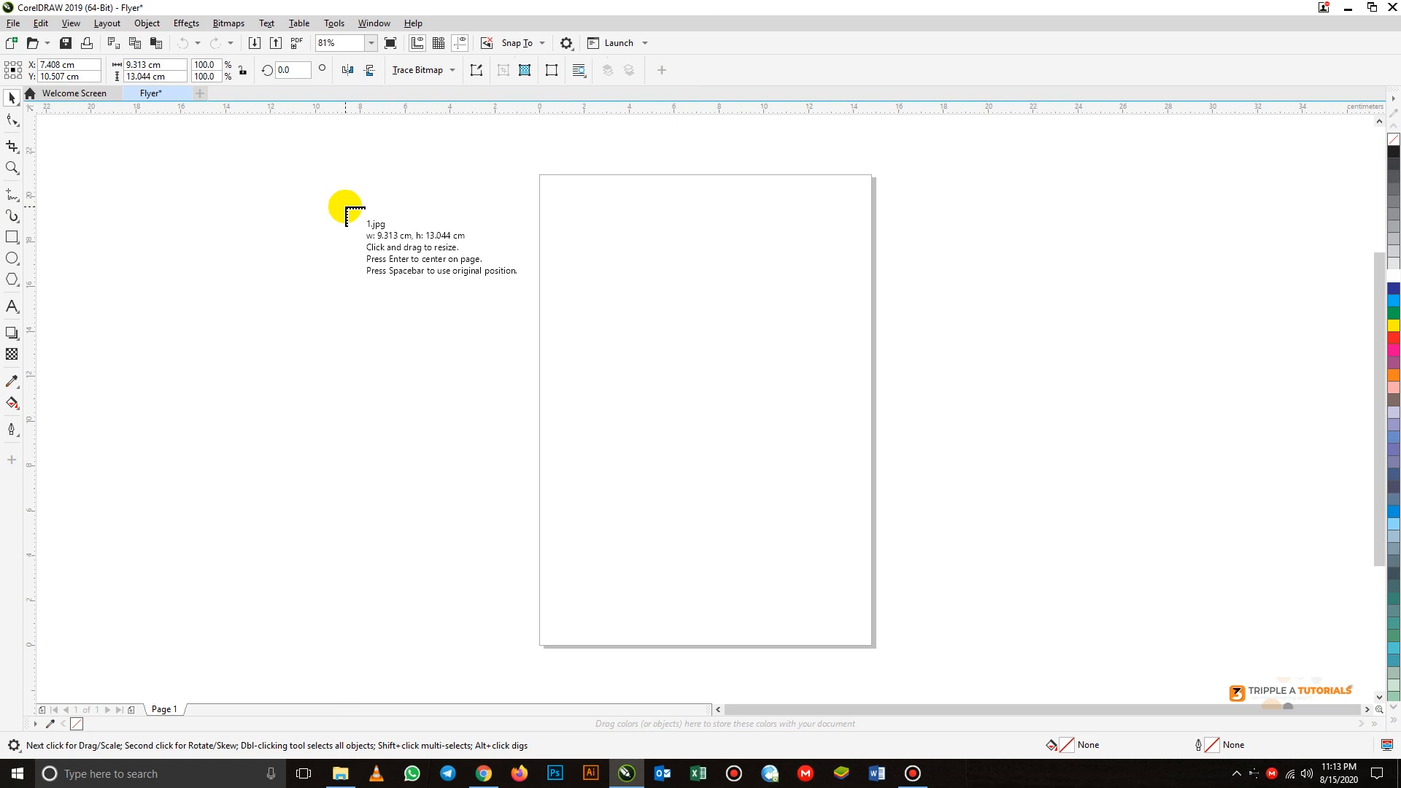
pyautogui.click(346, 209)
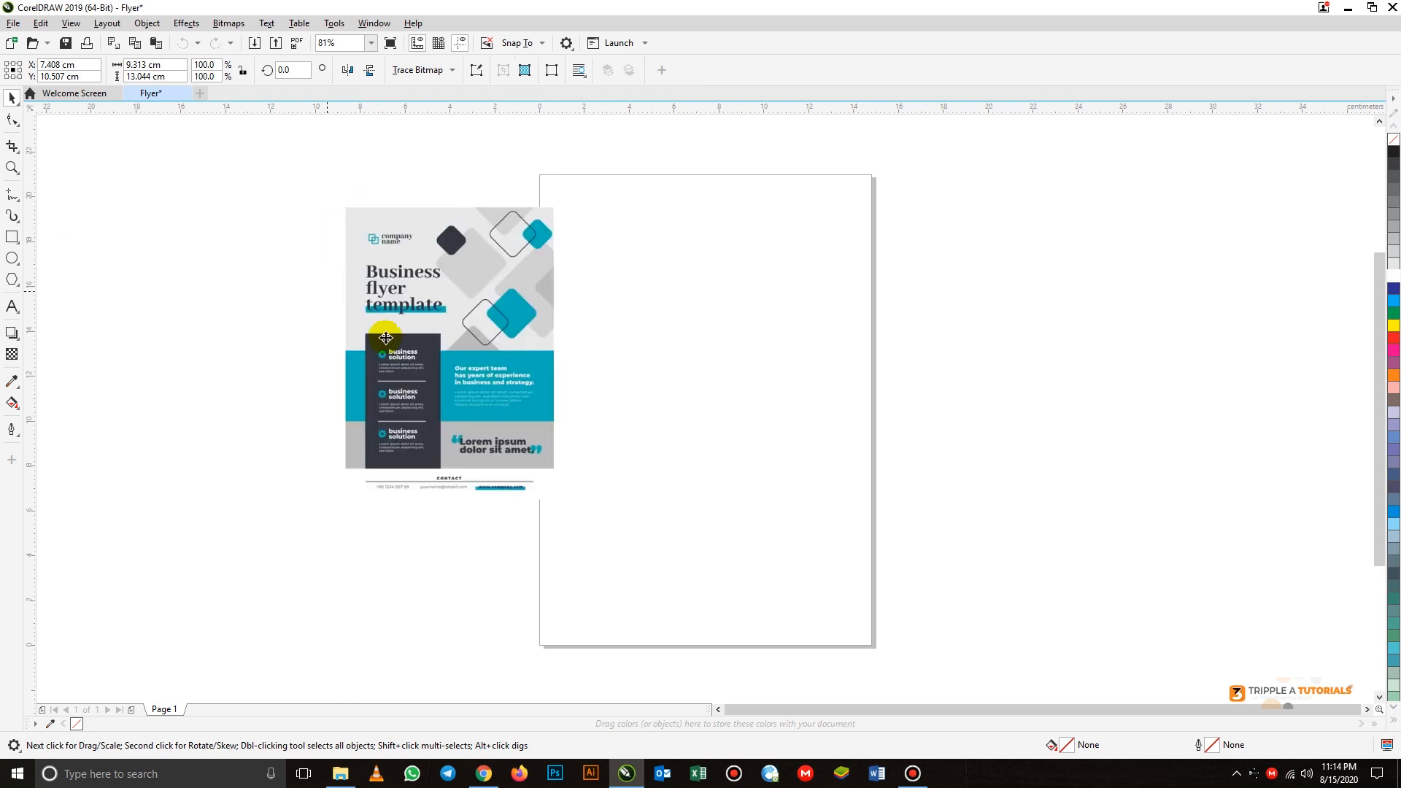
# - Move the imported flyer image off the page into the empty area to its left
pyautogui.moveTo(485, 351); pyautogui.dragTo(369, 315)
pyautogui.click(152, 285)
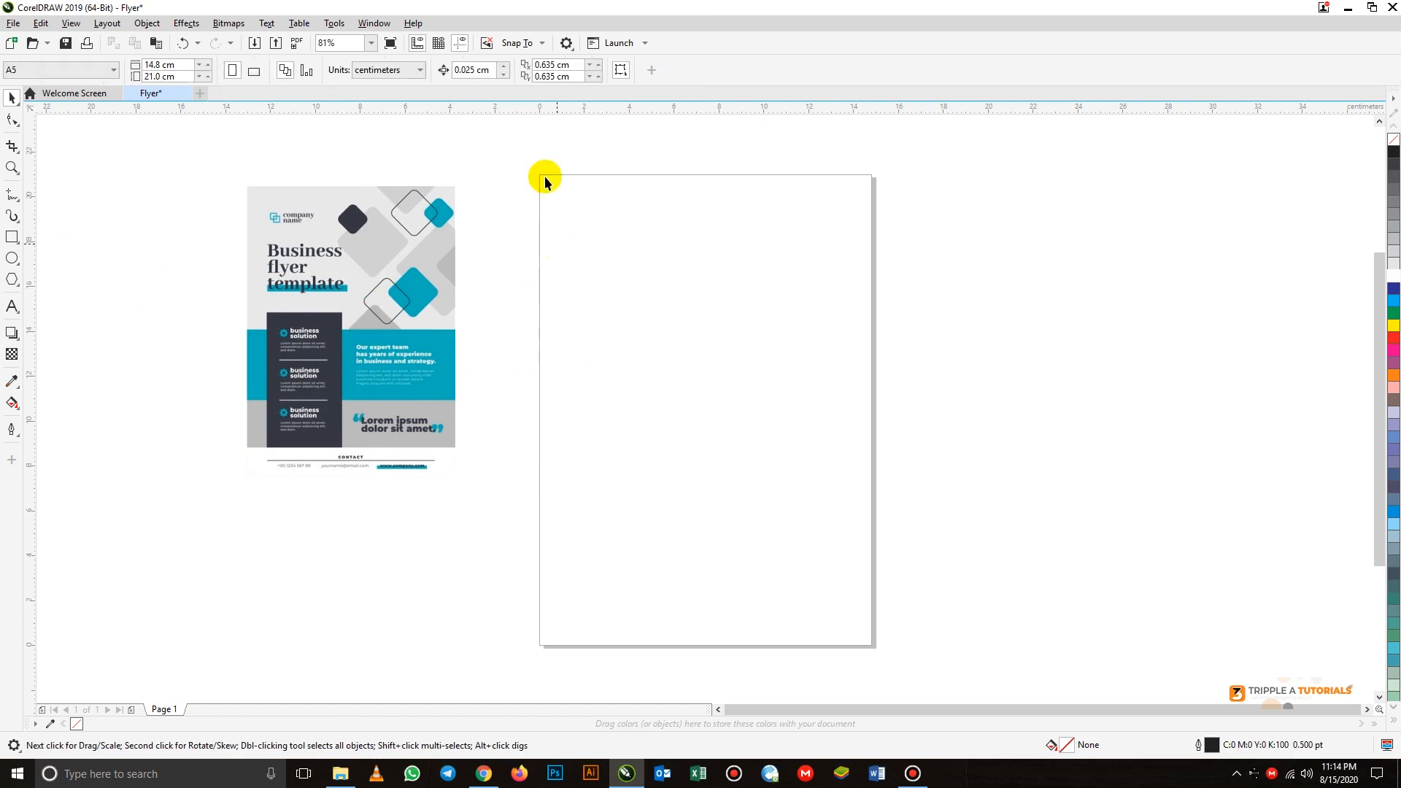
pyautogui.click(367, 316)
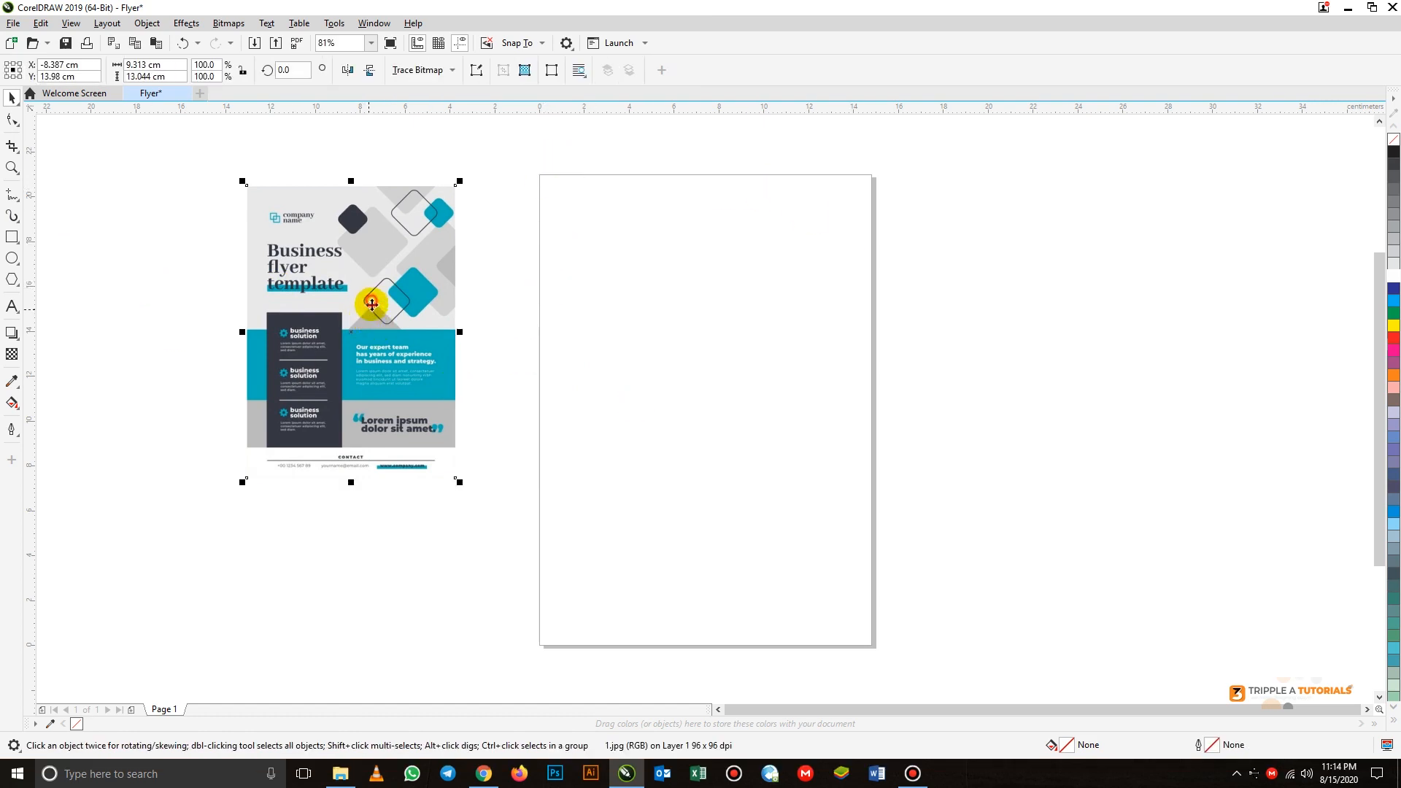
pyautogui.moveTo(365, 297)
pyautogui.mouseDown()
pyautogui.moveTo(363, 311)
pyautogui.moveTo(351, 281)
pyautogui.mouseUp()
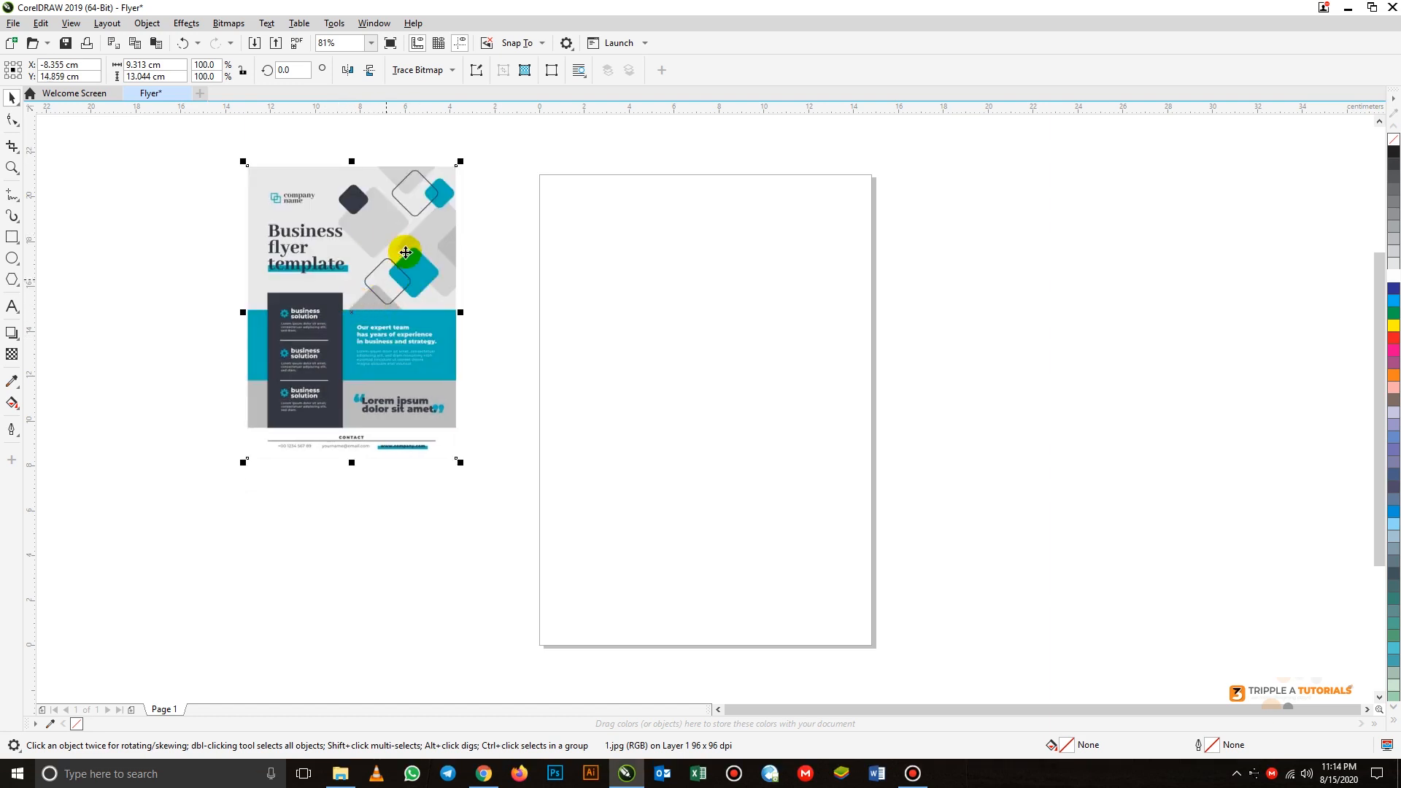
pyautogui.click(478, 262)
pyautogui.click(396, 242)
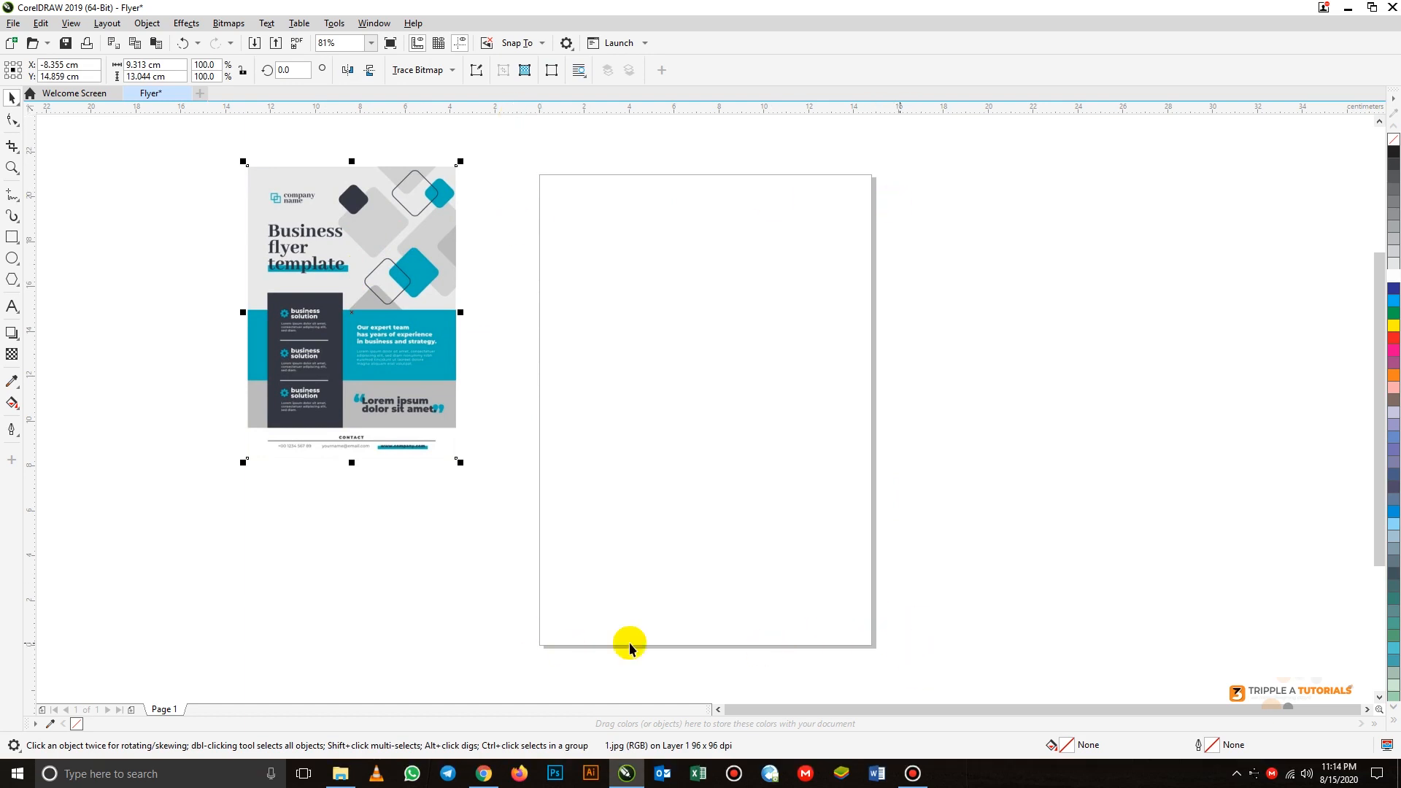
# - Add a rectangle frame matching the full A5 page
pyautogui.doubleClick(12, 237)
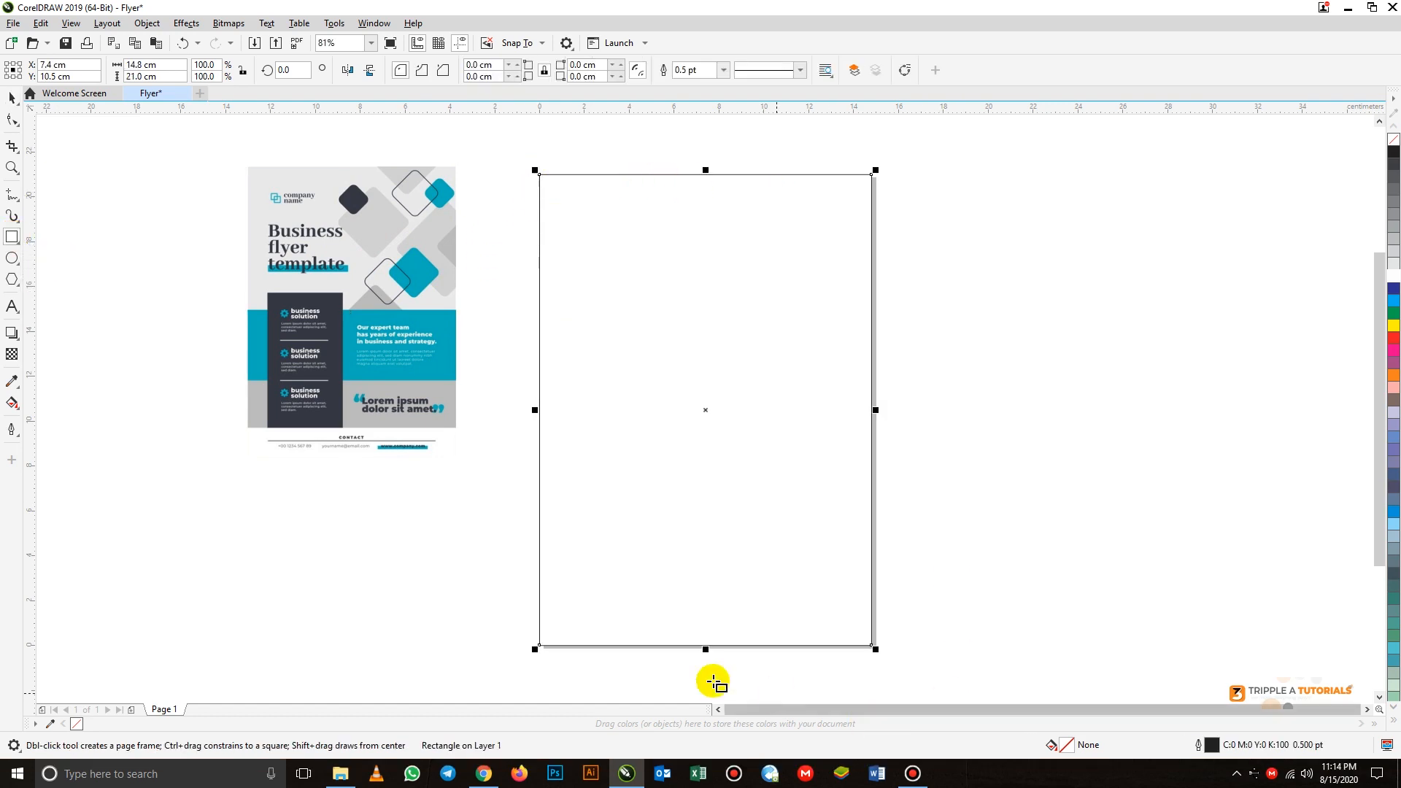
pyautogui.click(12, 95)
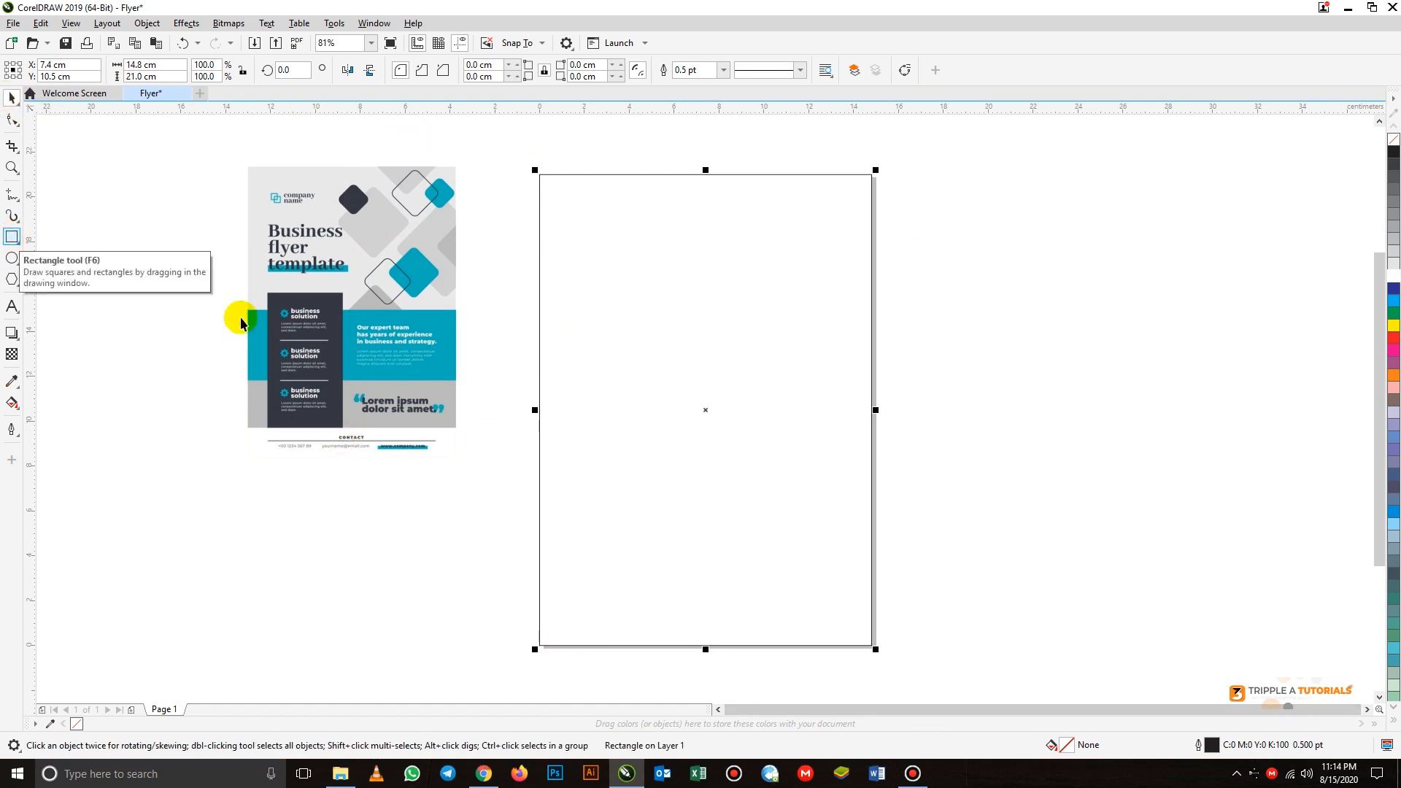
pyautogui.click(225, 224)
# - Align the flyer image with the page's top-left corner and scale it proportionally to the 14.8 cm page width
pyautogui.click(325, 243)
pyautogui.moveTo(312, 220); pyautogui.dragTo(596, 220)
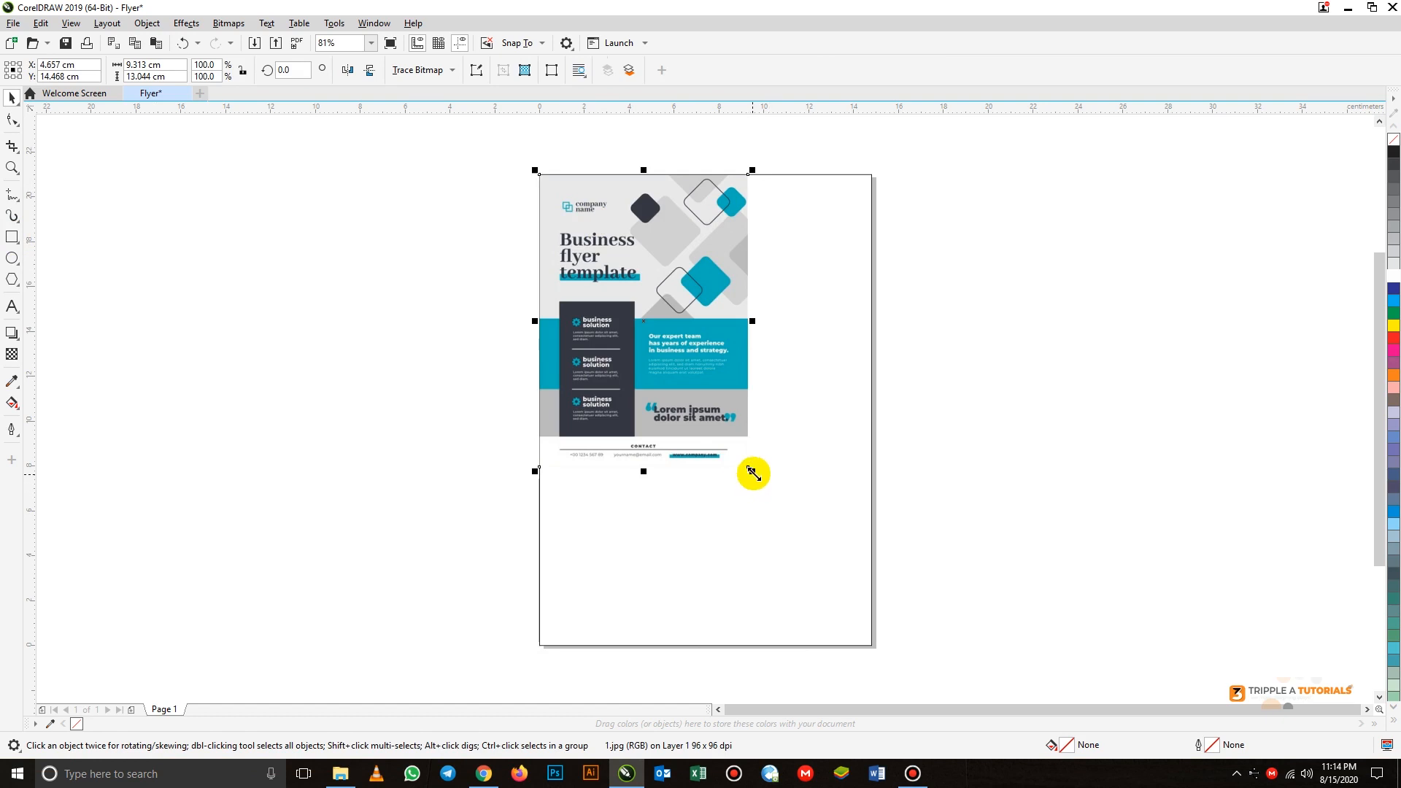
pyautogui.moveTo(754, 474); pyautogui.dragTo(876, 651)
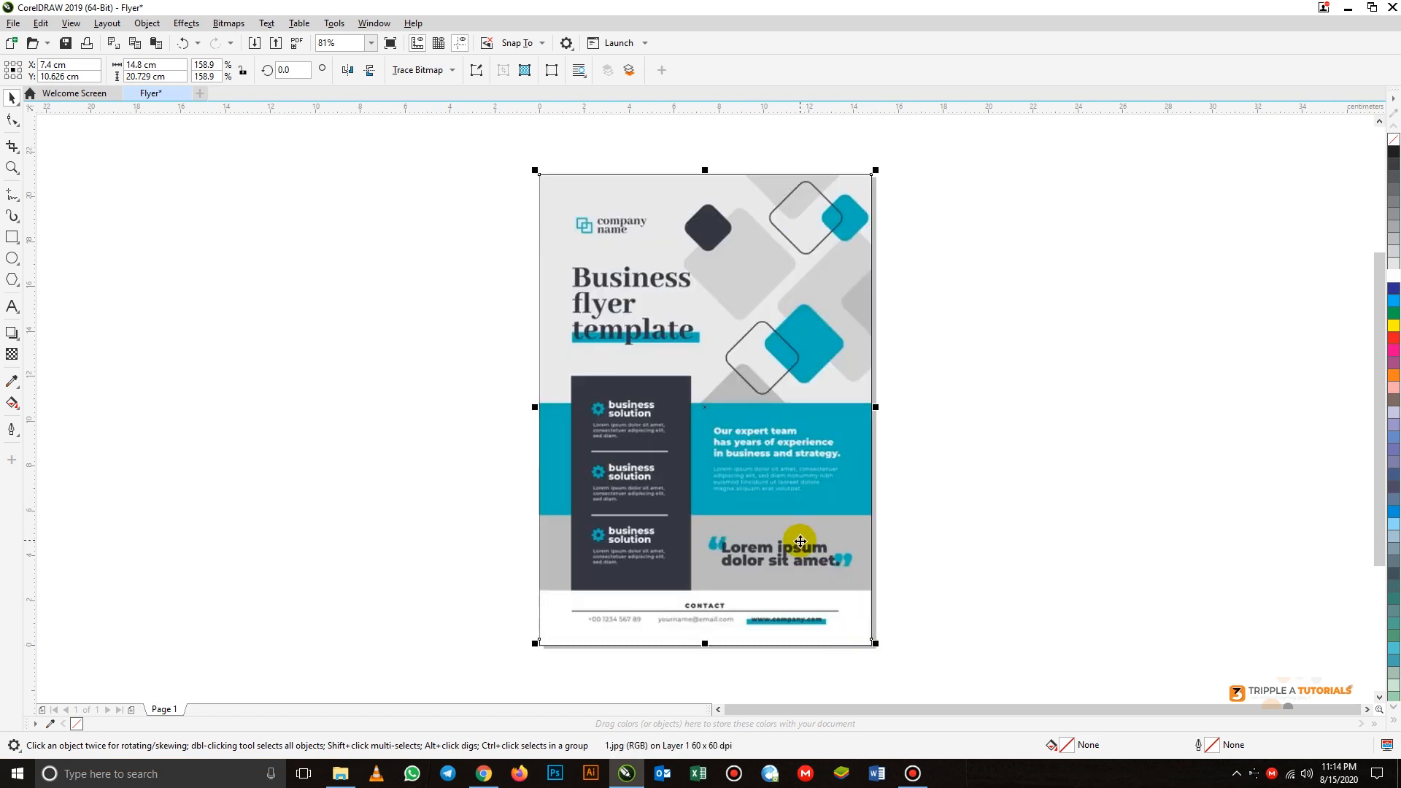
# - Delete the page-sized rectangle frame around the flyer image
pyautogui.click(534, 646)
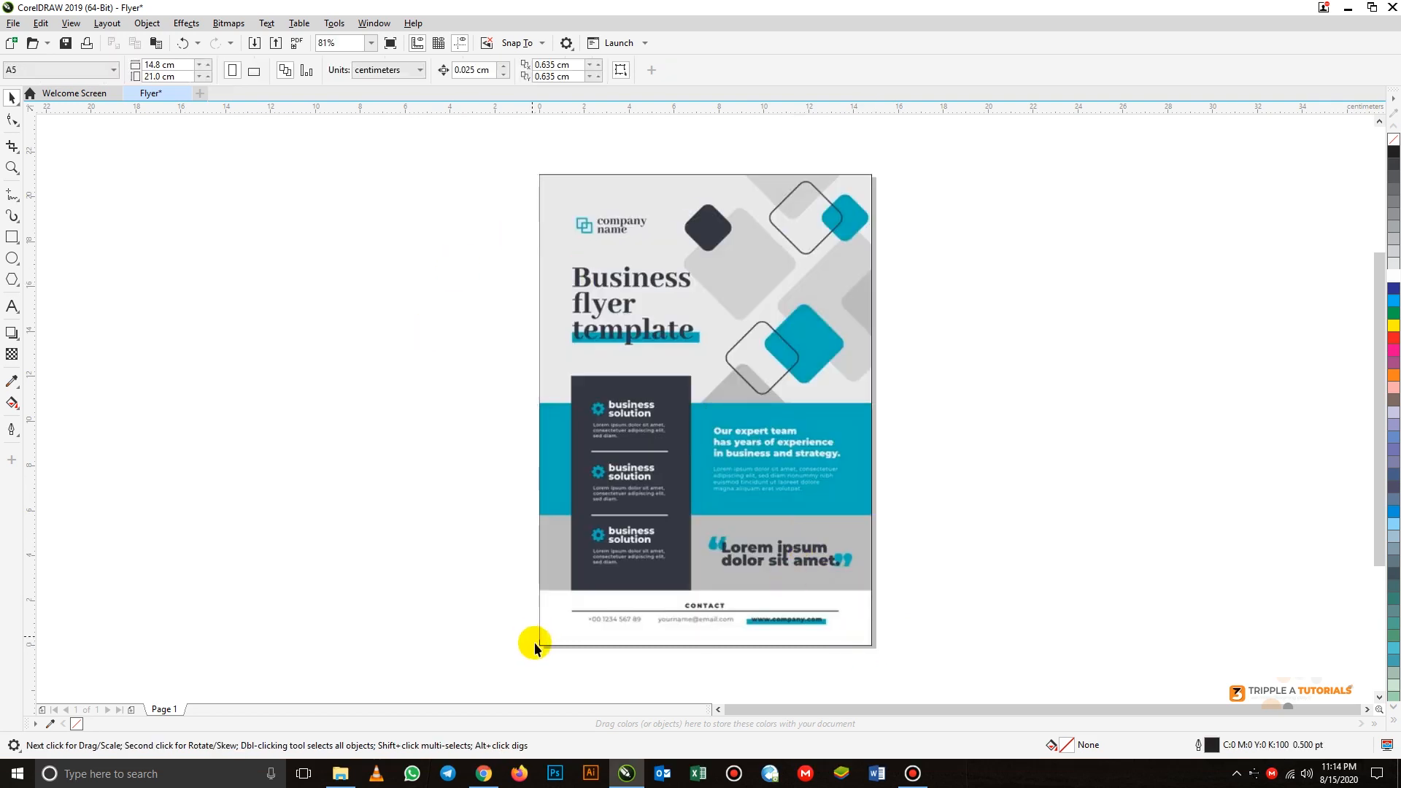
pyautogui.click(538, 647)
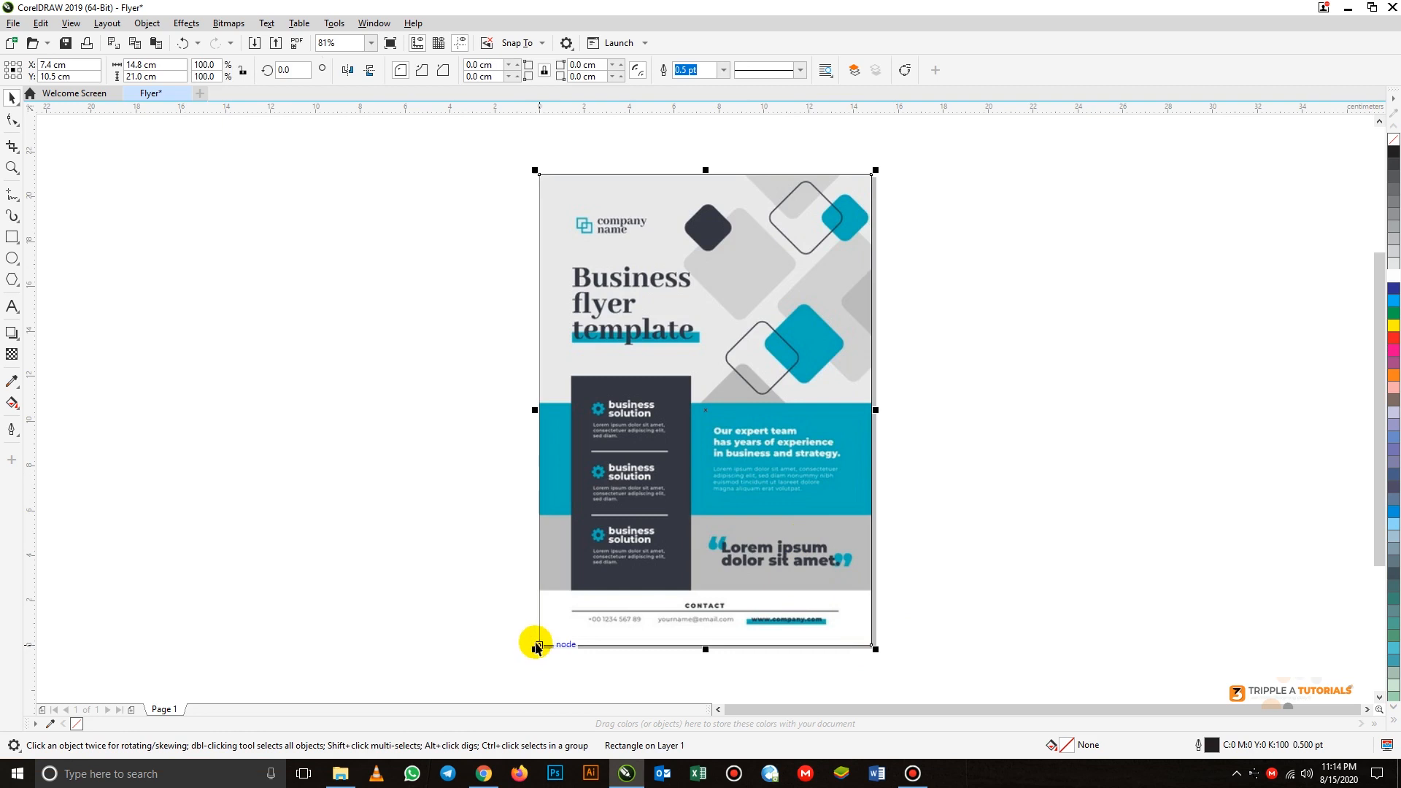
pyautogui.click(536, 647)
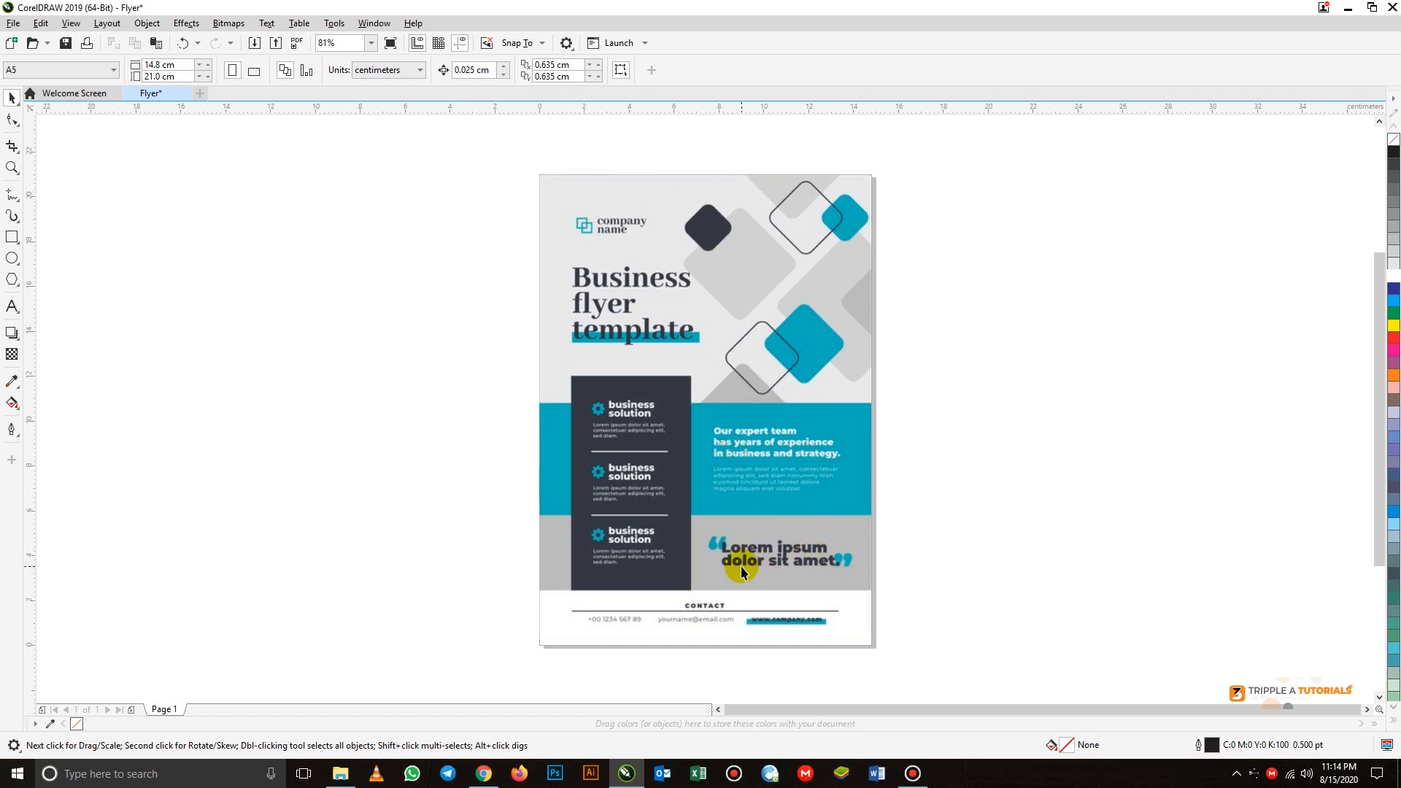
# - Trace rectangles over the three full-width bands, about 10.1, 5.1 and 3.3 cm tall, and the dark panel, about 5.4 by 9.6 cm
pyautogui.click(12, 238)
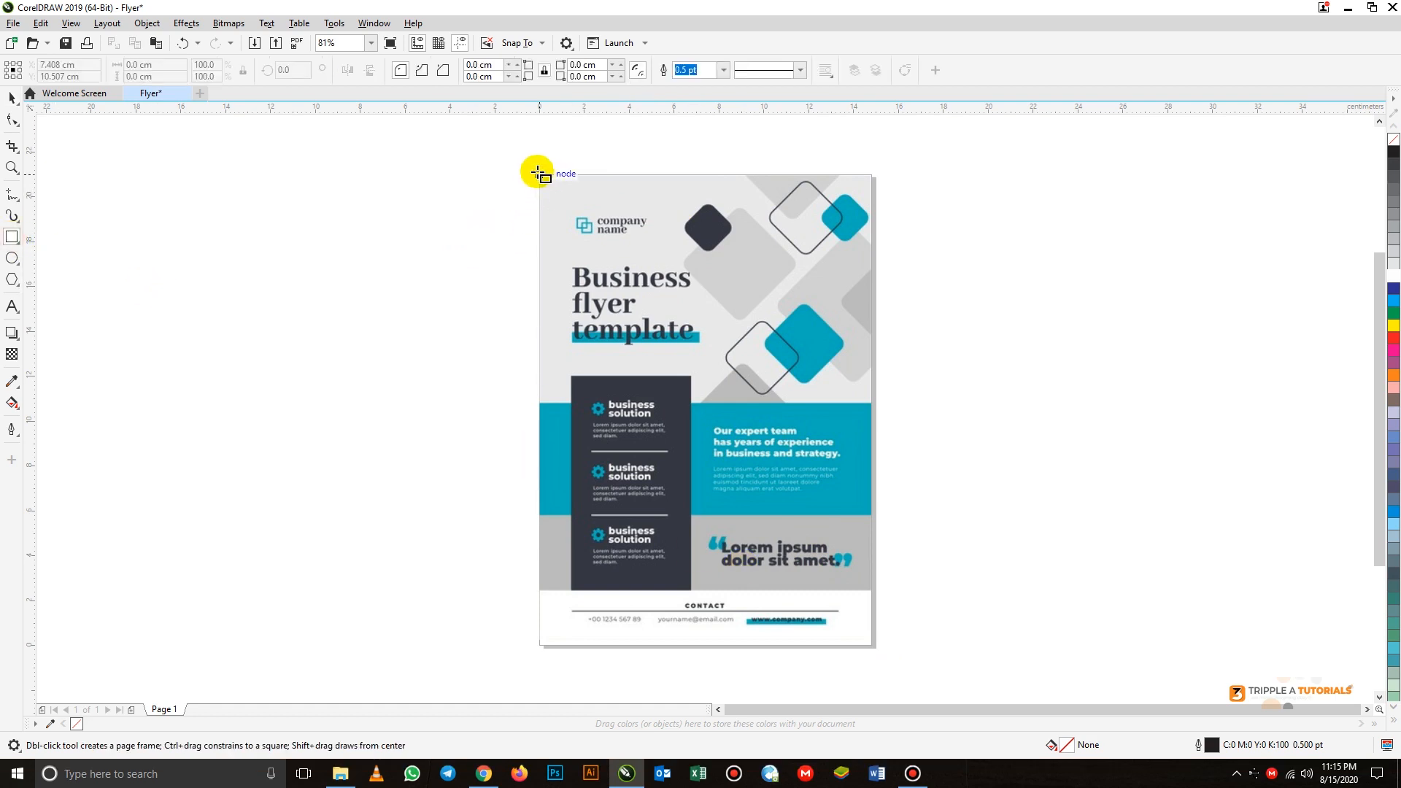
pyautogui.moveTo(538, 174); pyautogui.dragTo(869, 401)
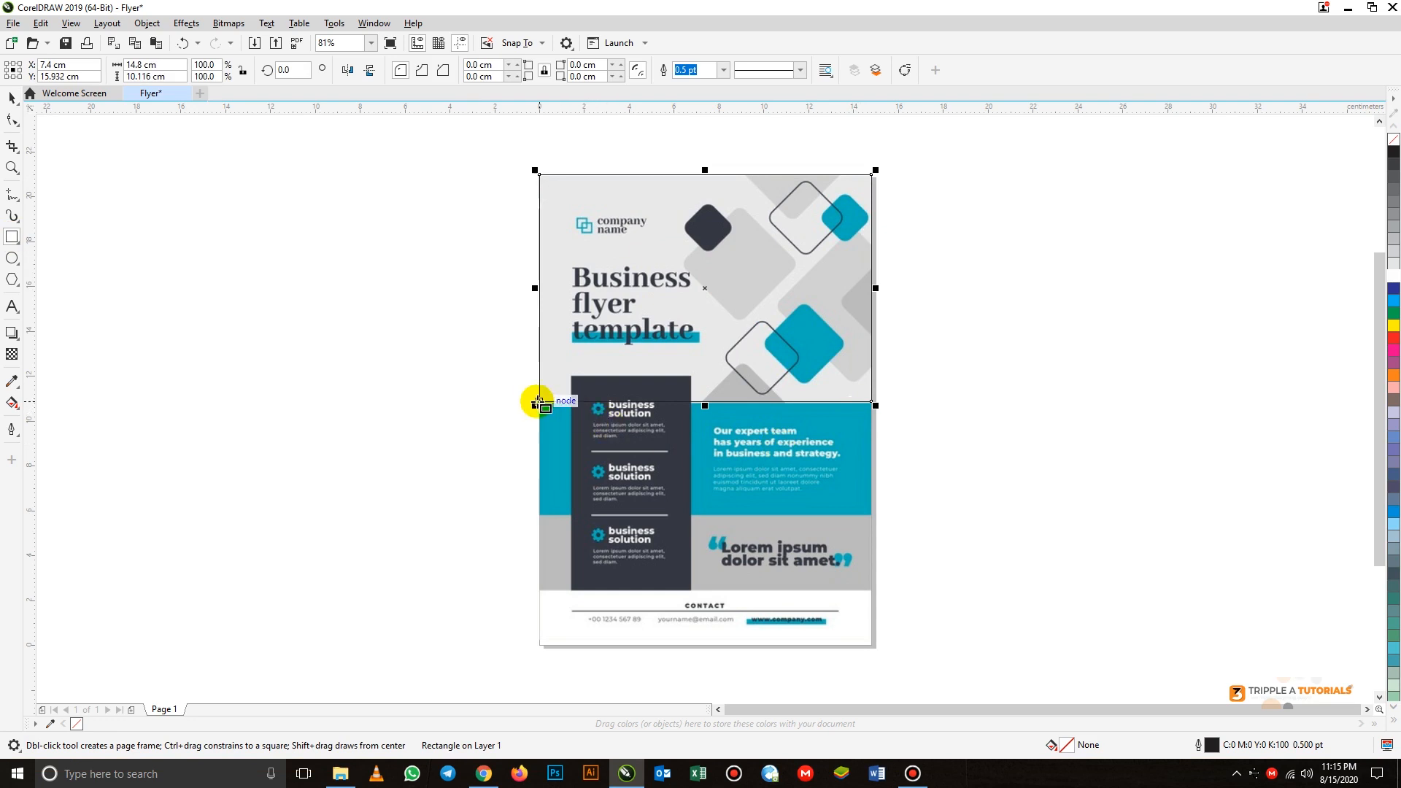
pyautogui.moveTo(538, 402); pyautogui.dragTo(870, 514)
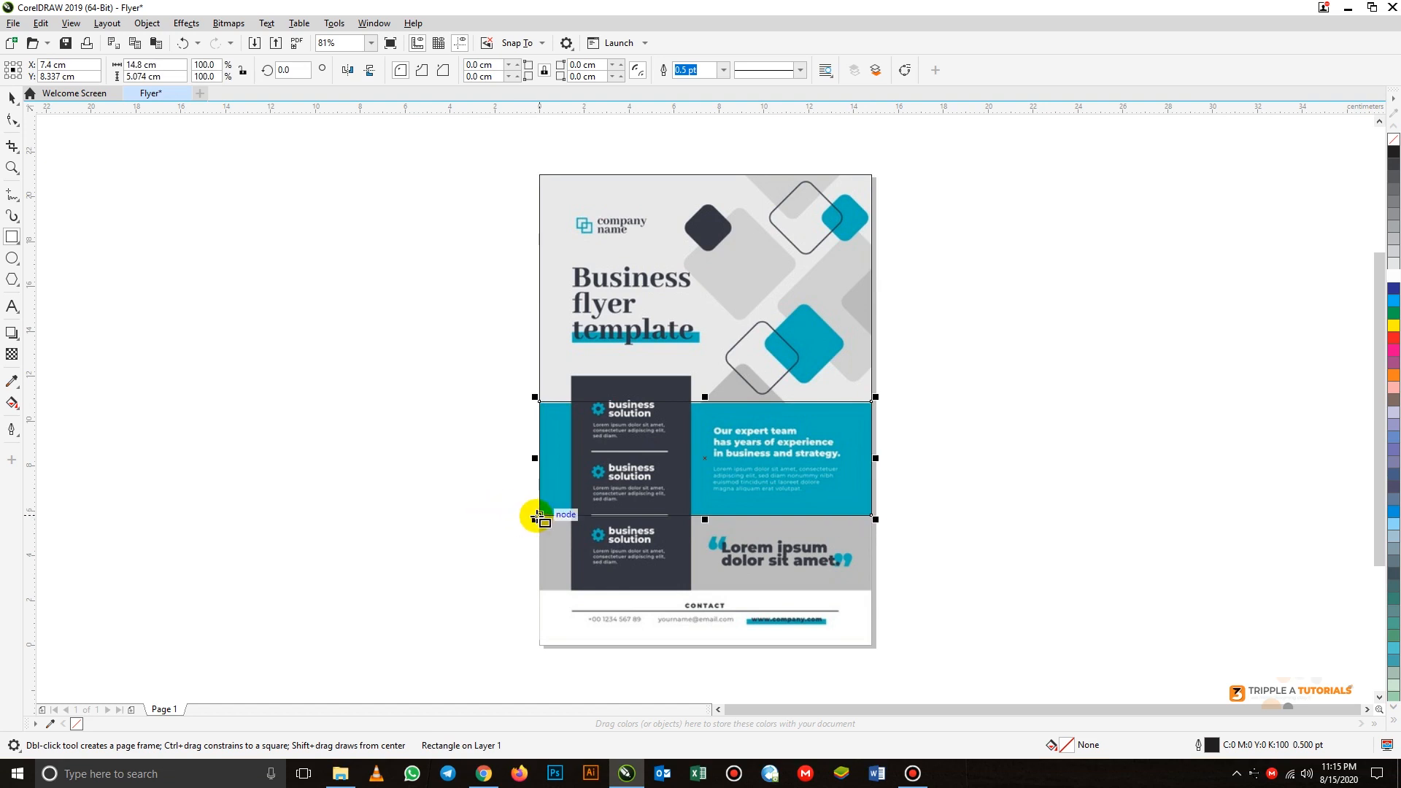
pyautogui.moveTo(538, 515); pyautogui.dragTo(871, 590)
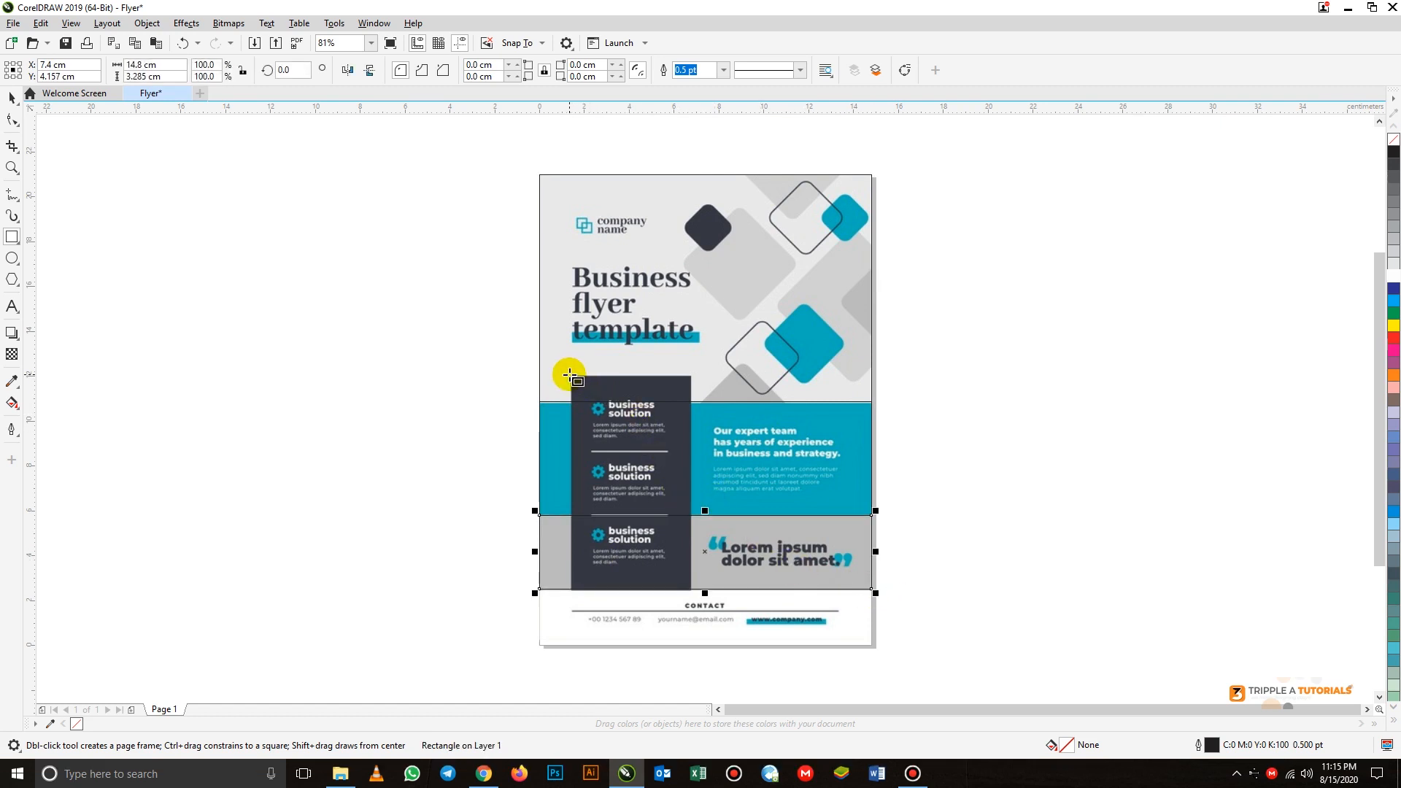
pyautogui.moveTo(569, 375); pyautogui.dragTo(692, 587)
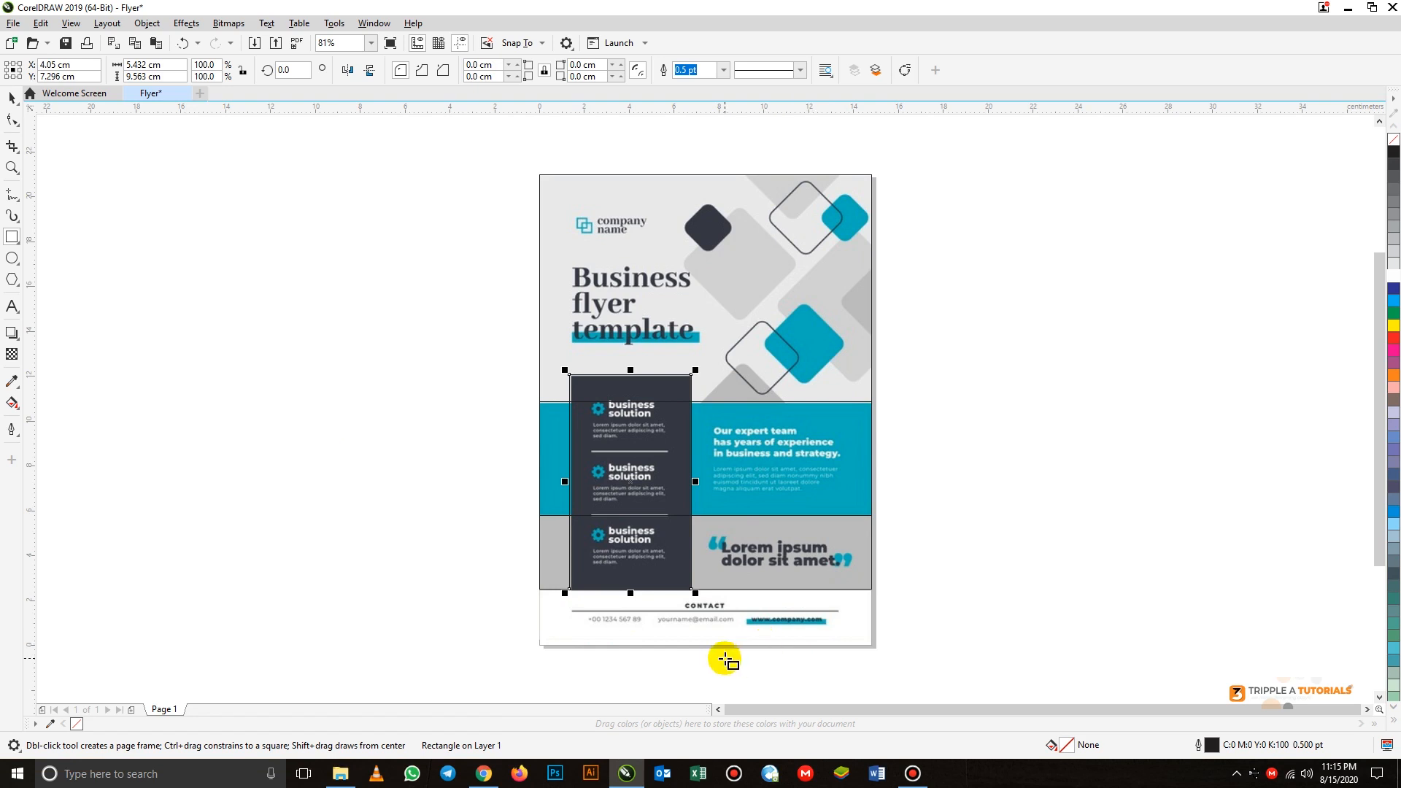
# - Draw a straight horizontal line about 11.8 cm long over the divider beneath the CONTACT heading
pyautogui.scroll(3, 723, 627)
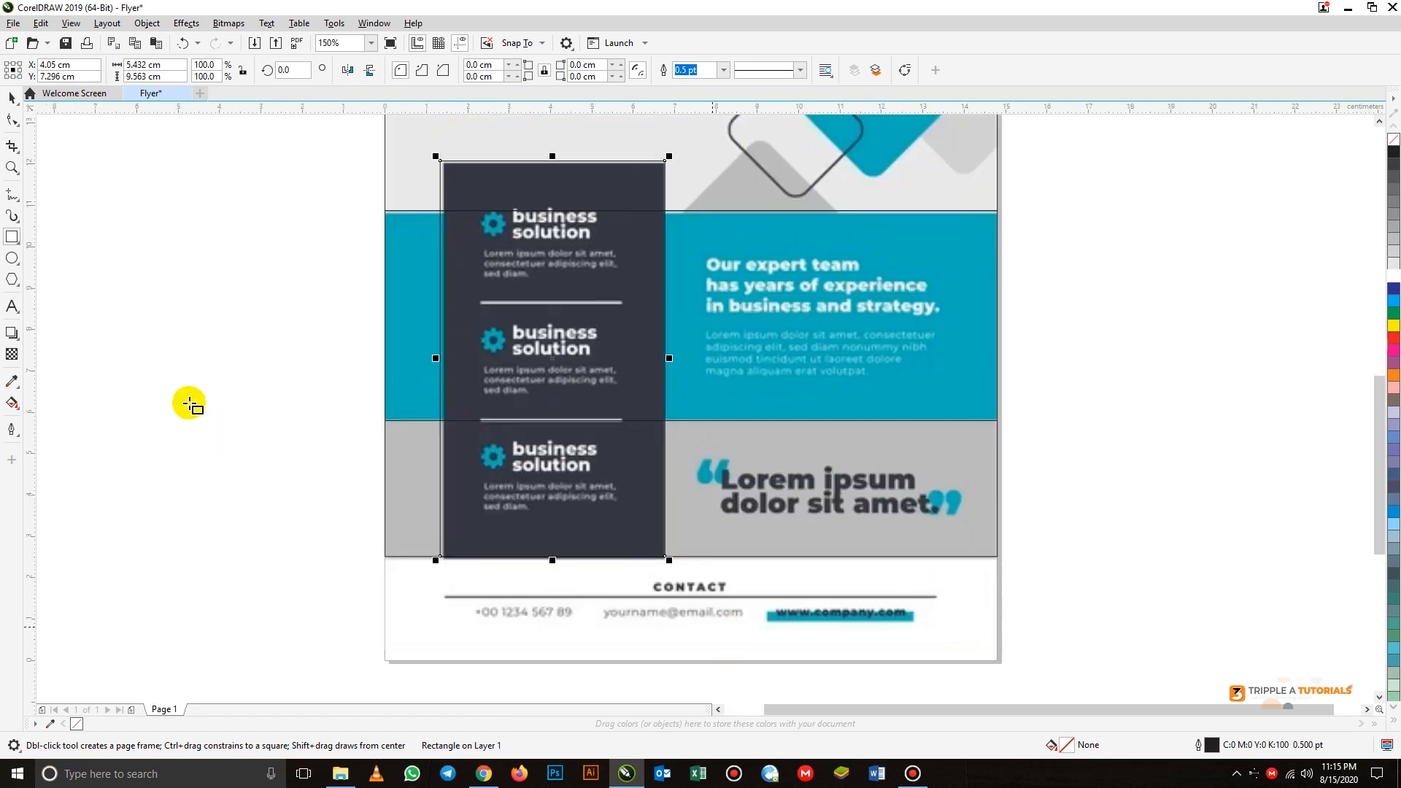
pyautogui.click(12, 195)
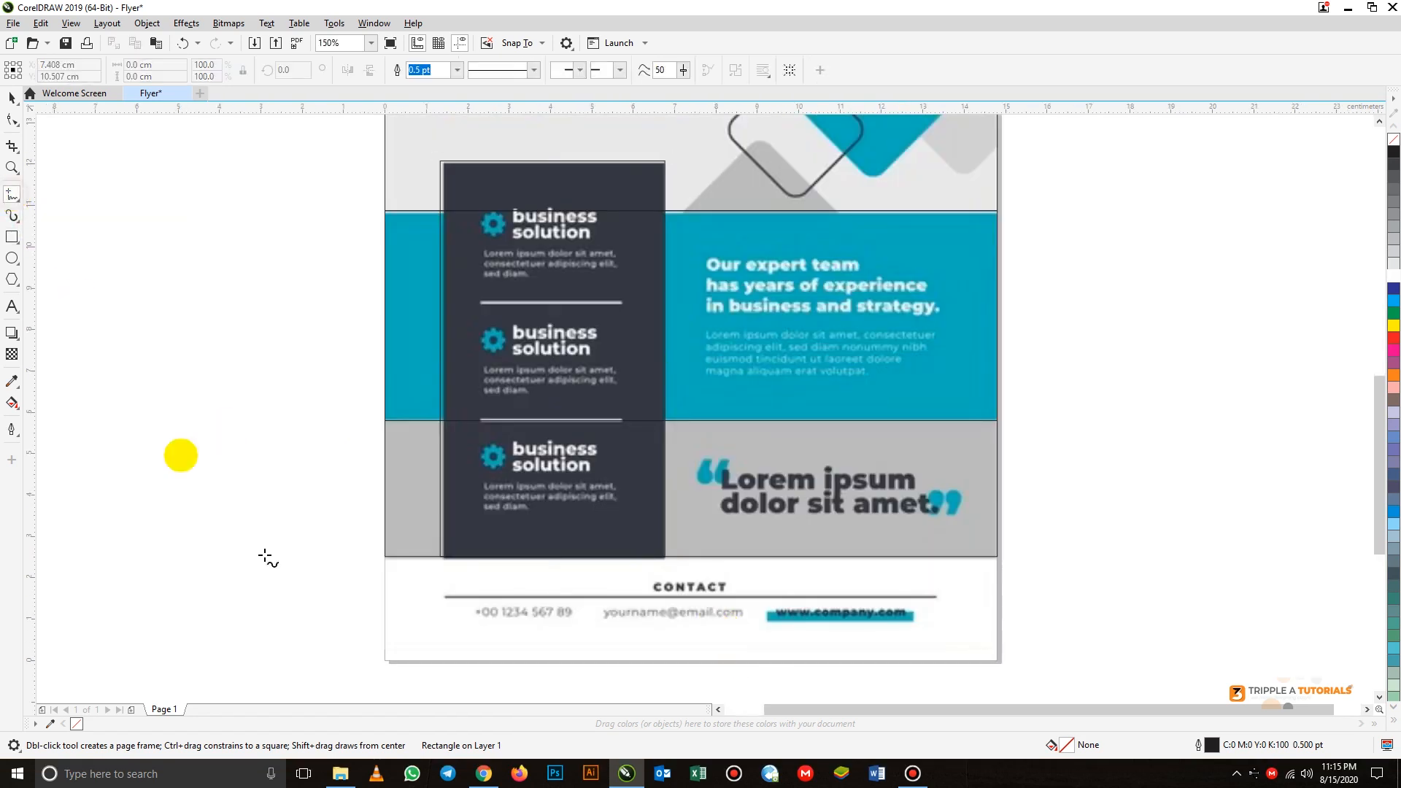
pyautogui.click(445, 597)
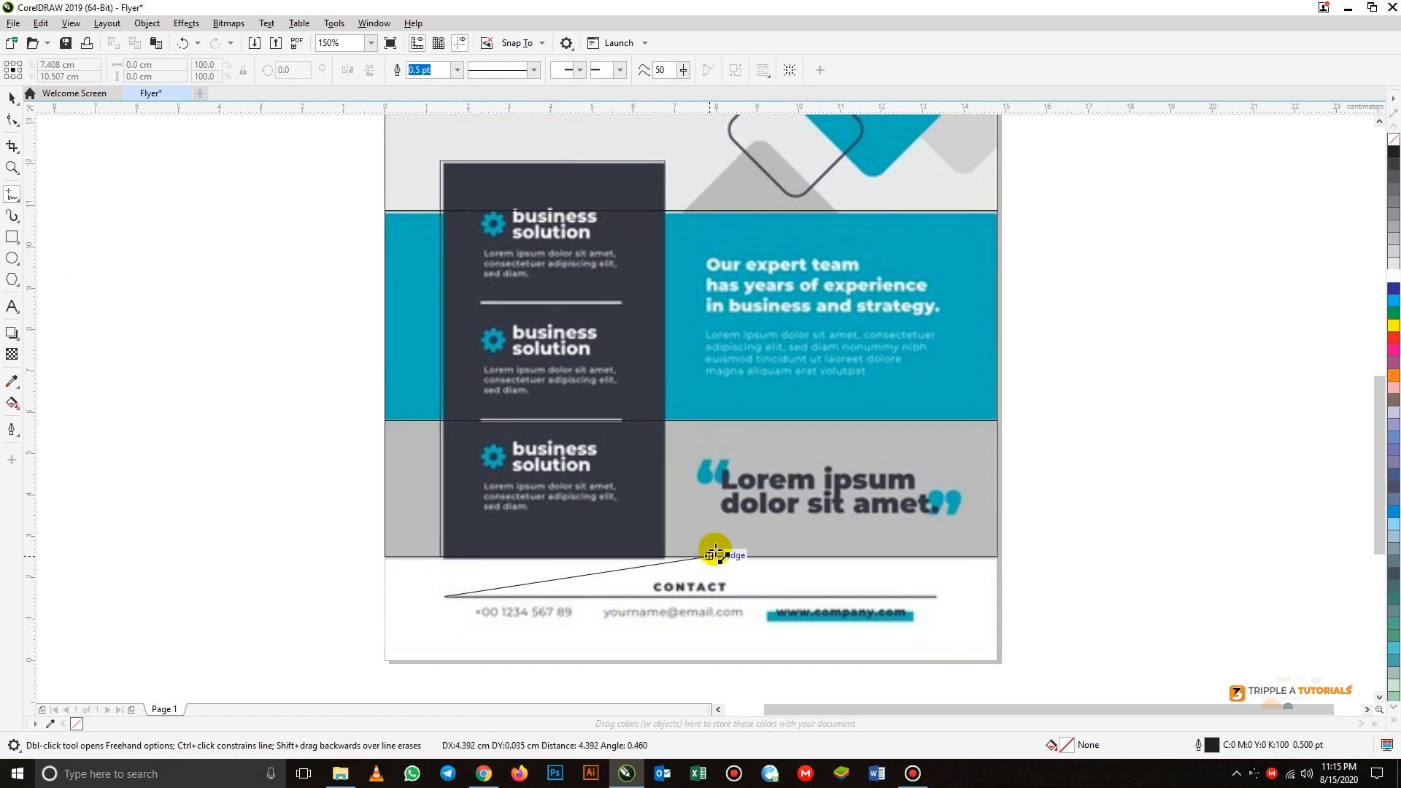
pyautogui.click(934, 597)
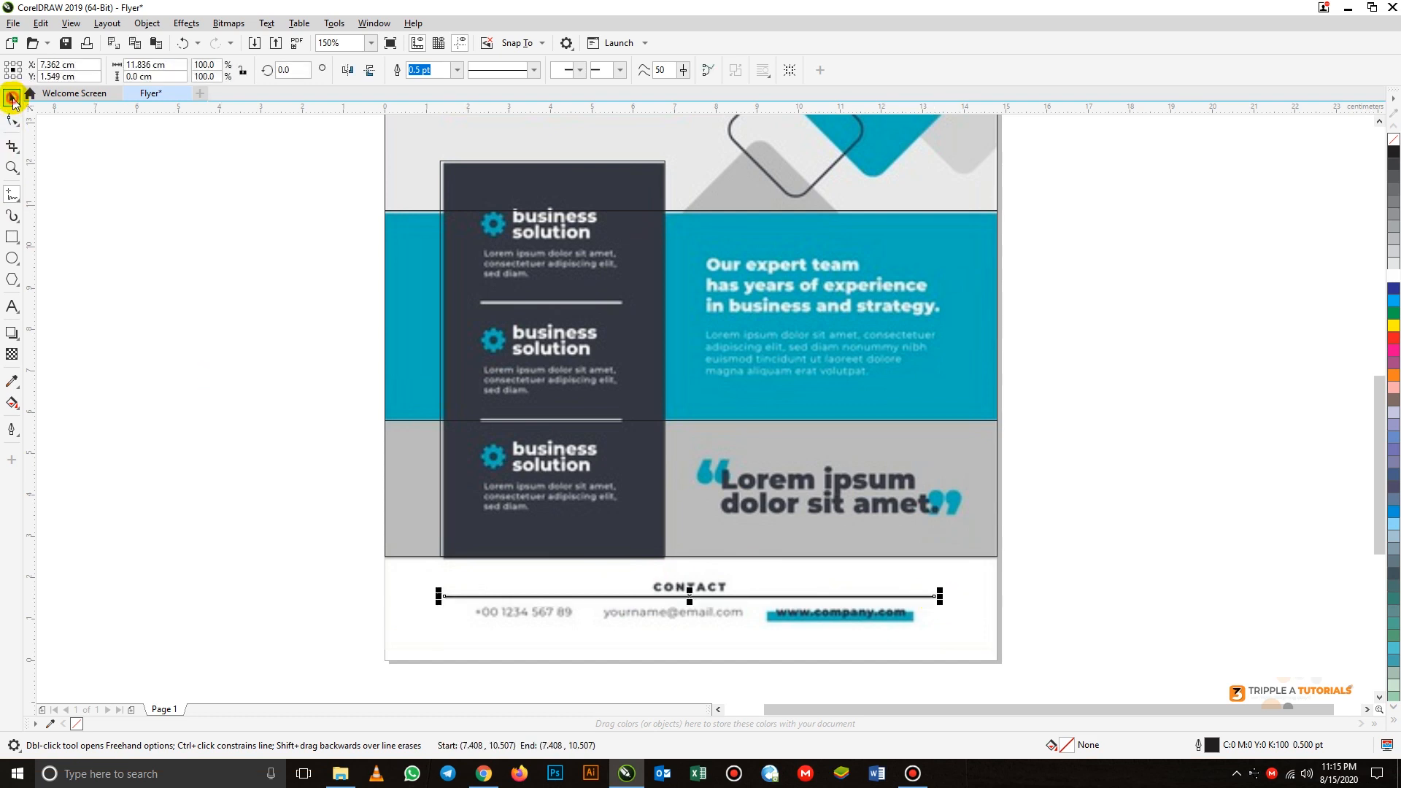
pyautogui.click(12, 98)
pyautogui.click(375, 578)
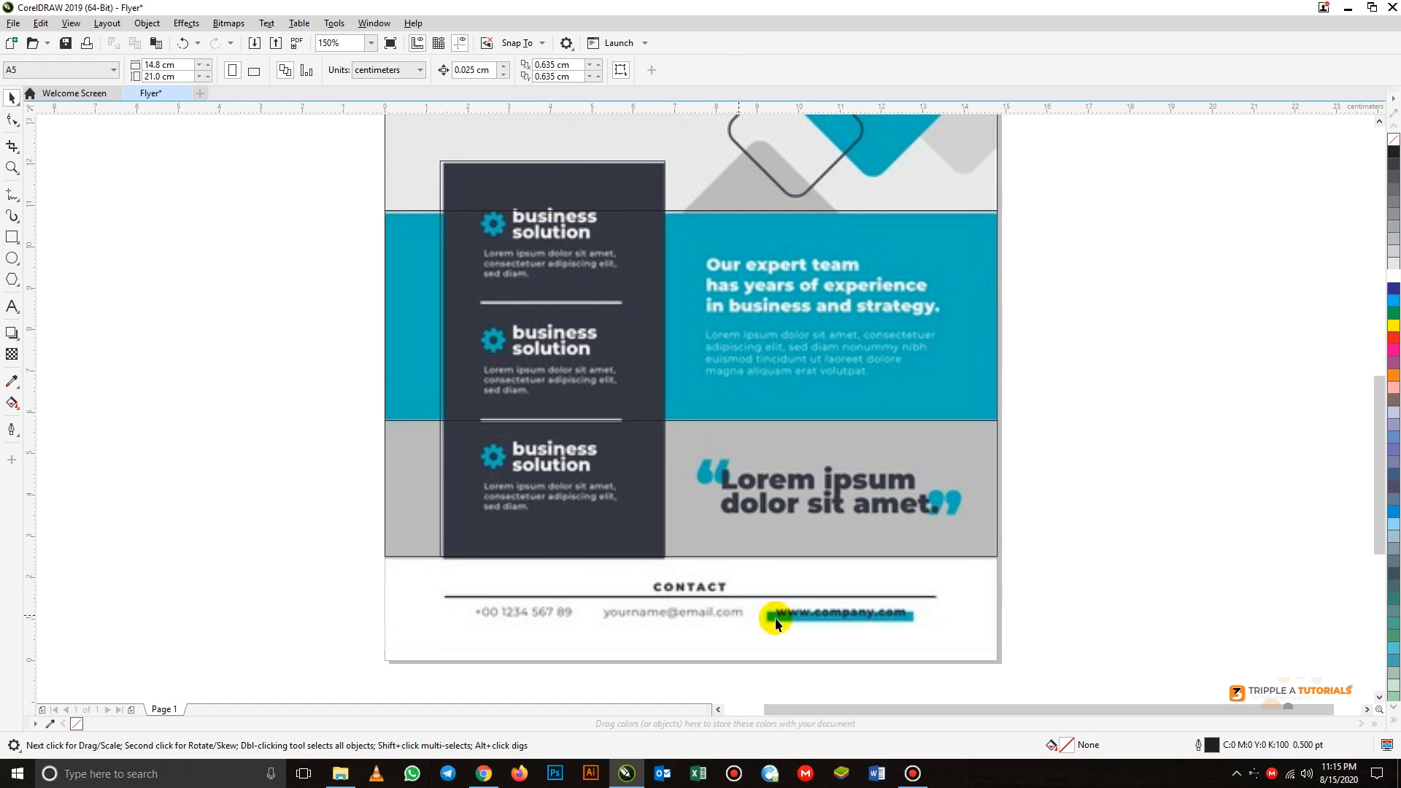
pyautogui.scroll(-1, 721, 634)
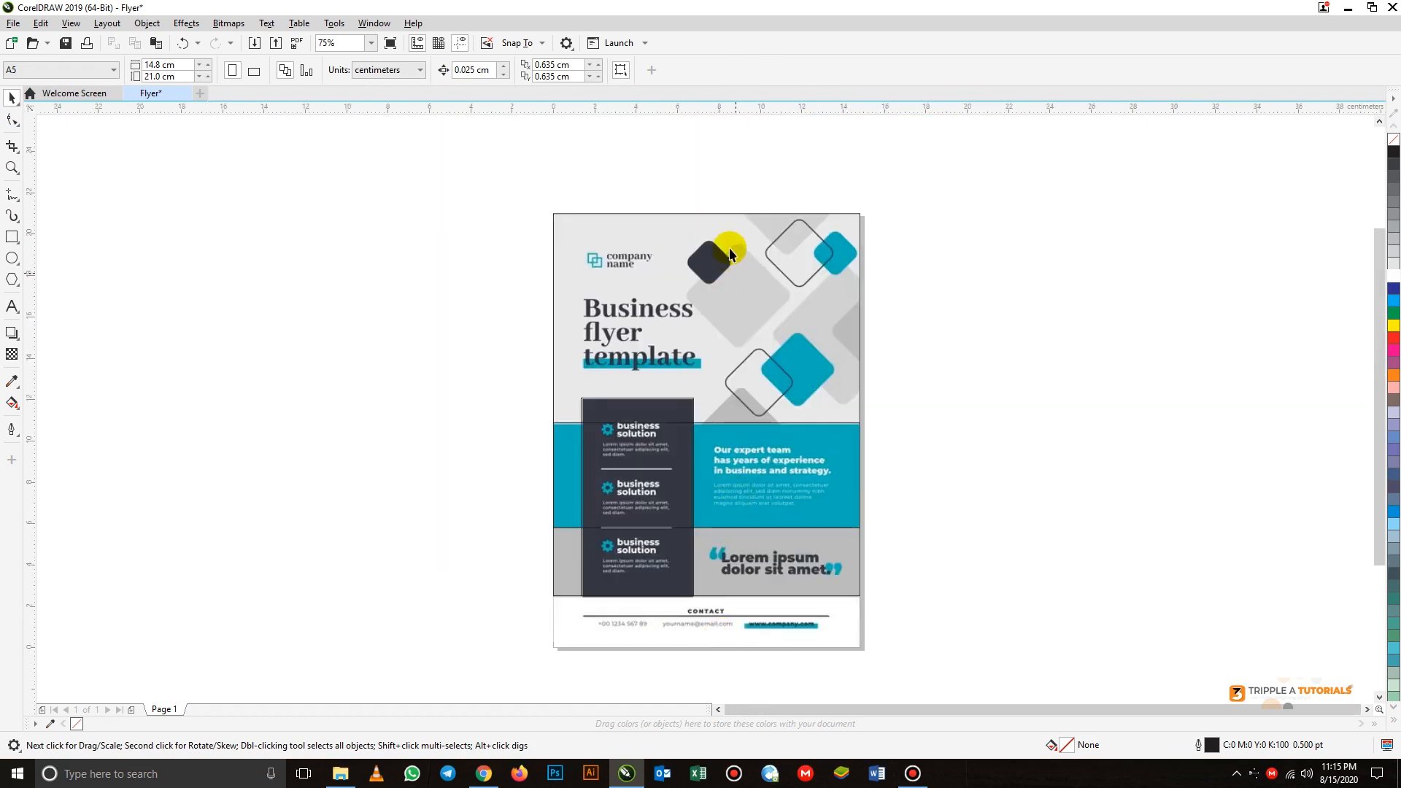
pyautogui.scroll(1, 730, 230)
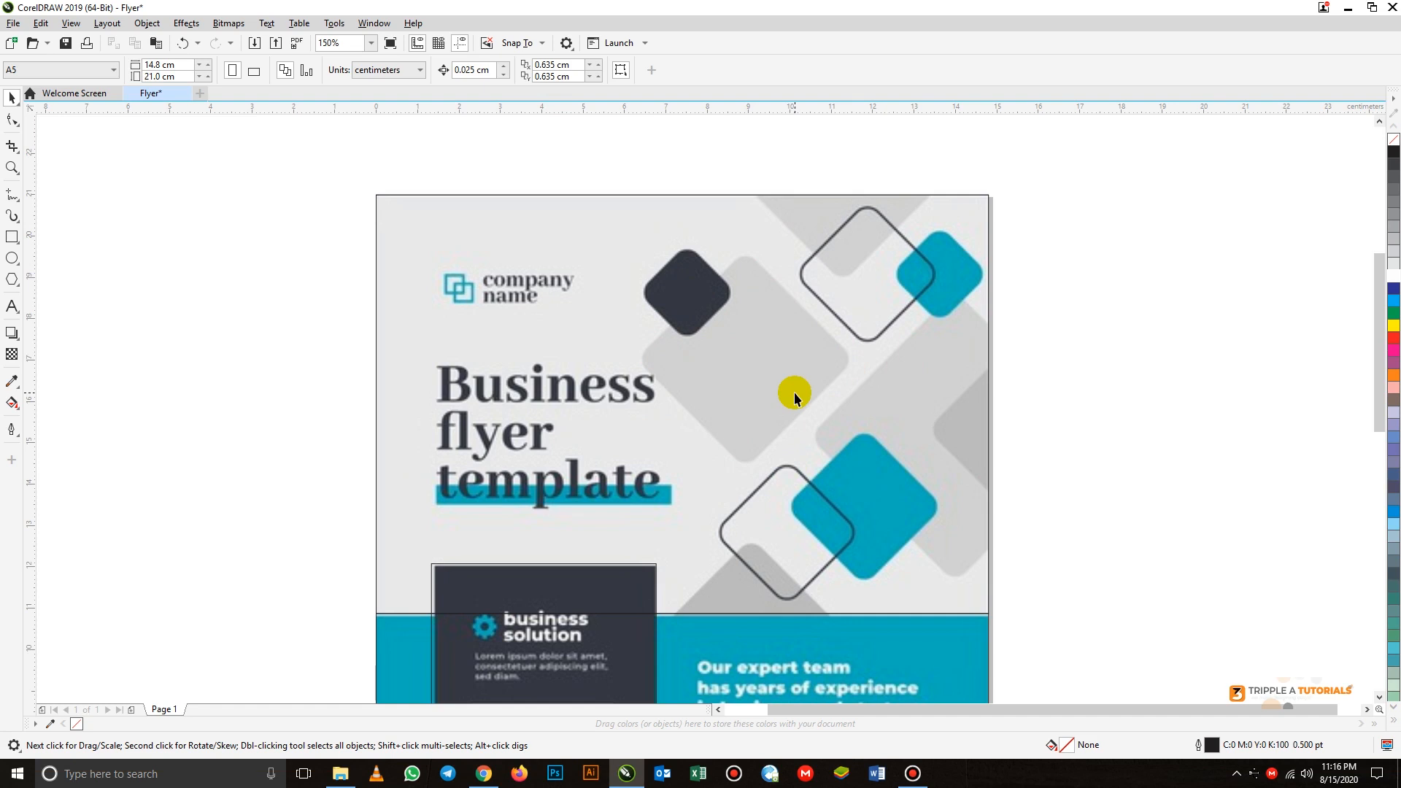
# - Draw a square over the small dark diamond near the flyer's top and resize it to about 2.1 cm
pyautogui.click(12, 236)
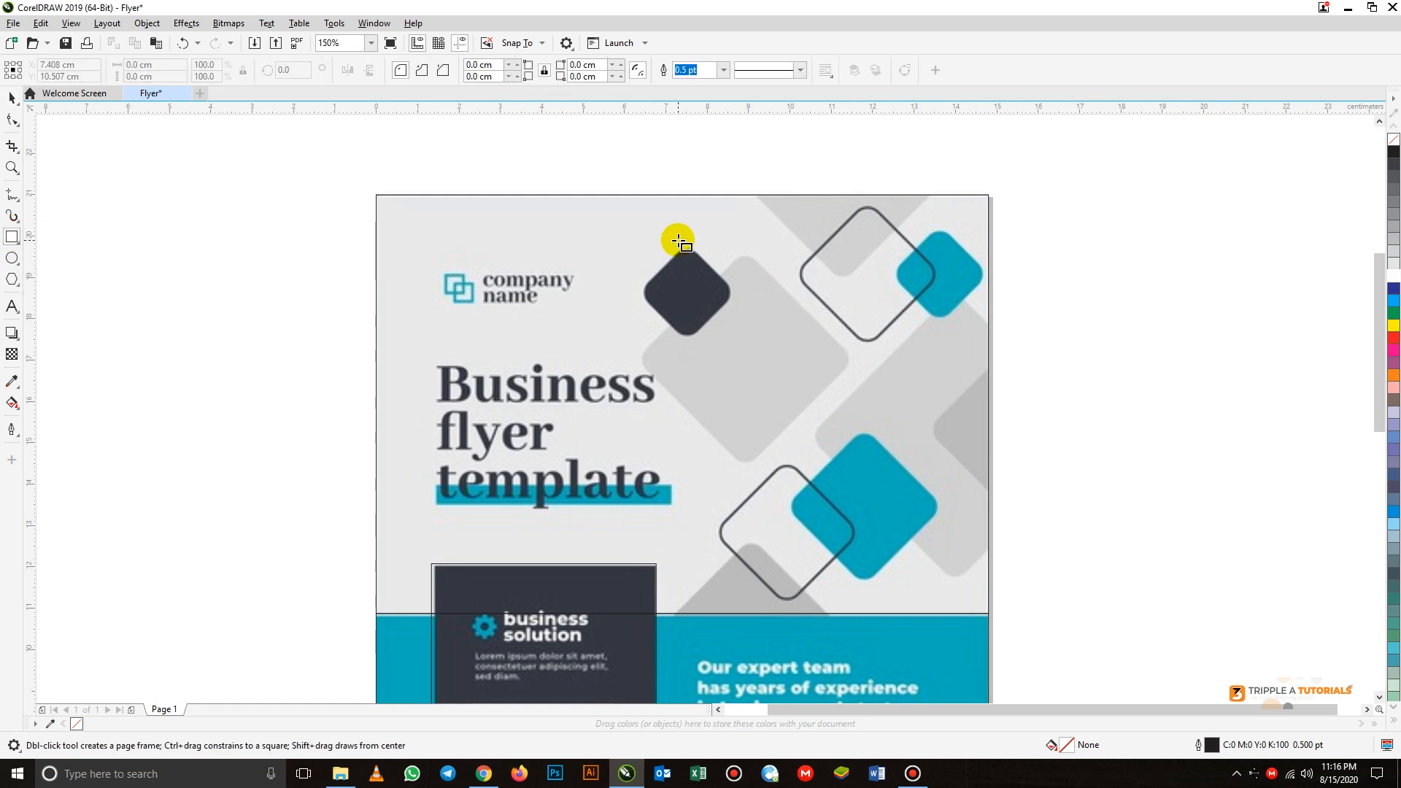
pyautogui.moveTo(642, 241); pyautogui.dragTo(720, 337)
pyautogui.click(11, 119)
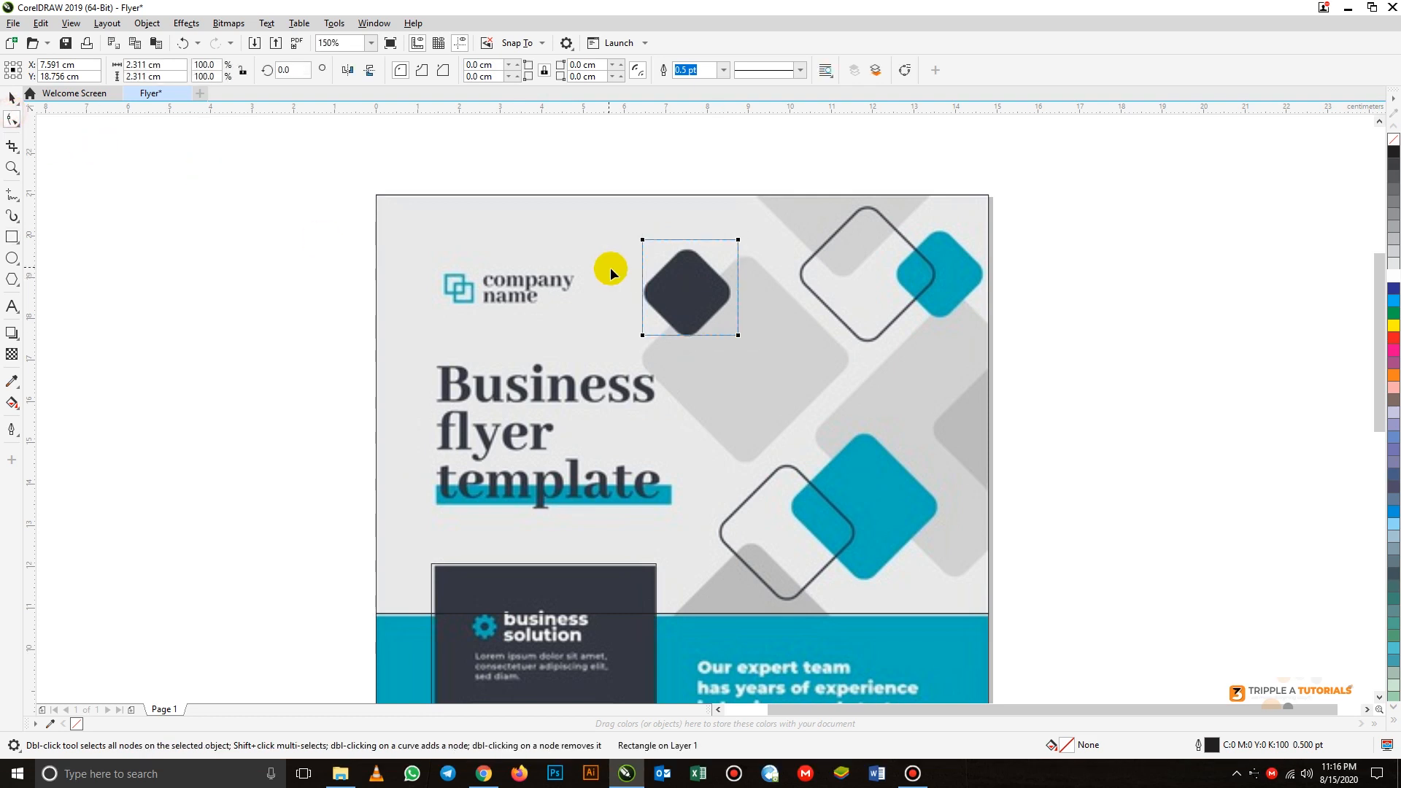
pyautogui.click(12, 97)
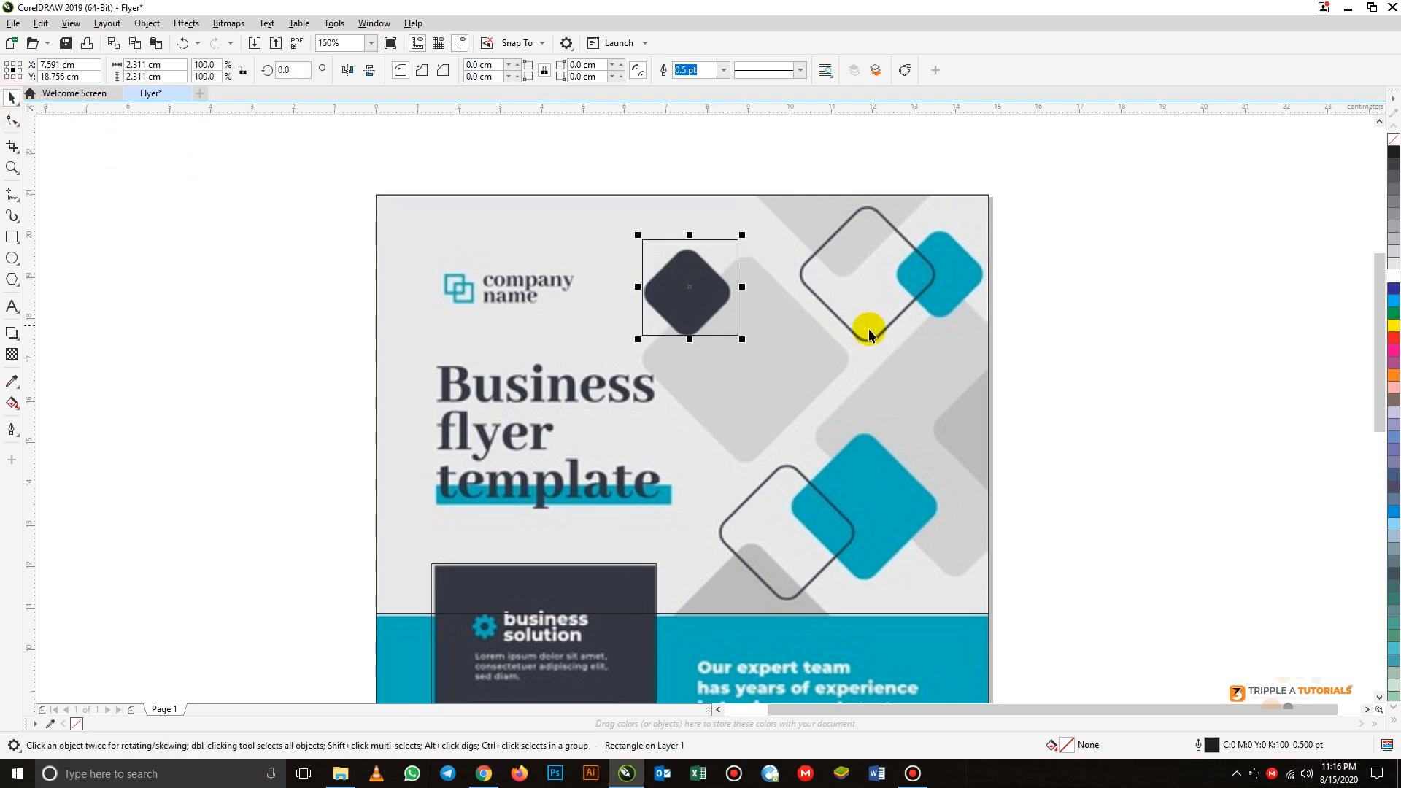
pyautogui.moveTo(742, 236); pyautogui.dragTo(740, 241)
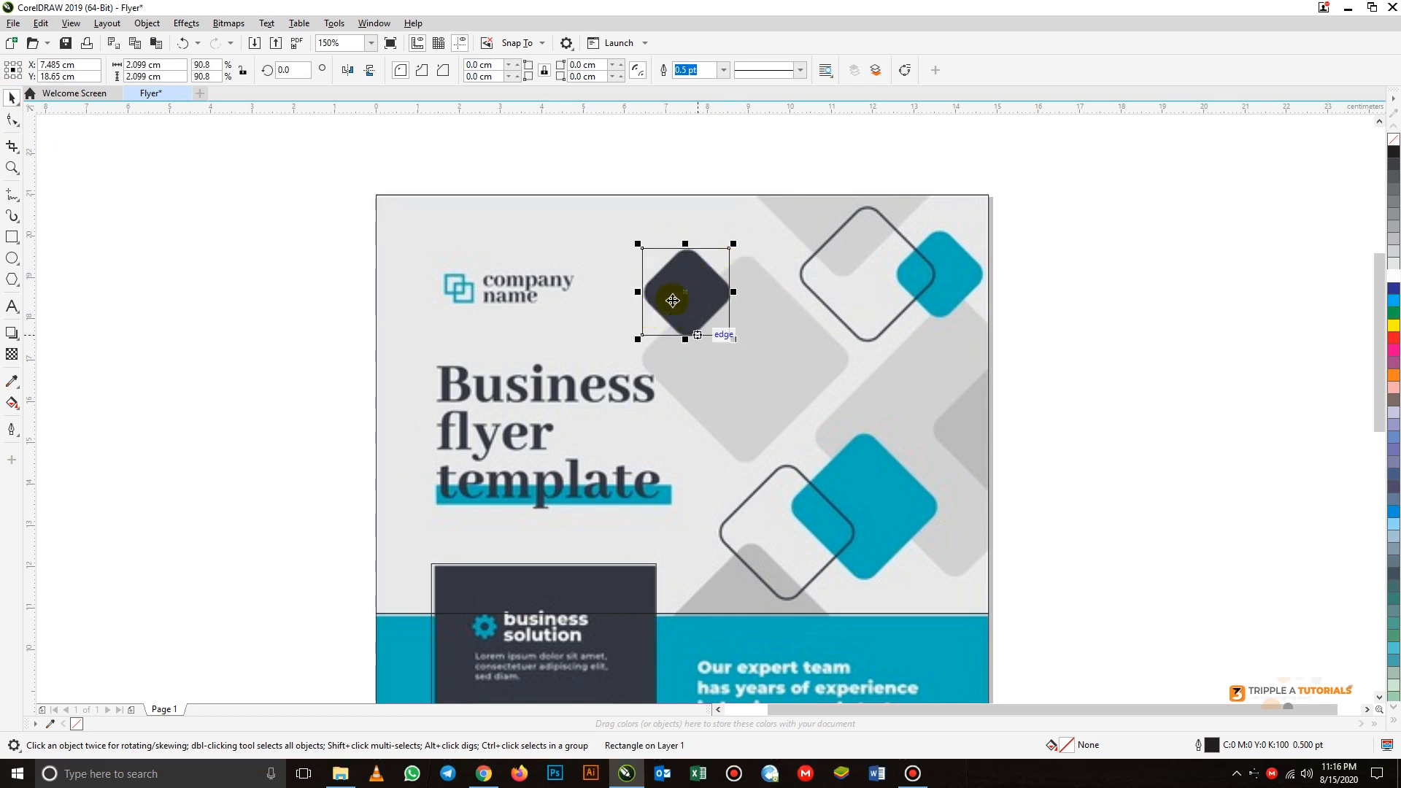
# - Round all four corners of the square over the dark diamond to a radius of about 0.265 cm
pyautogui.click(12, 119)
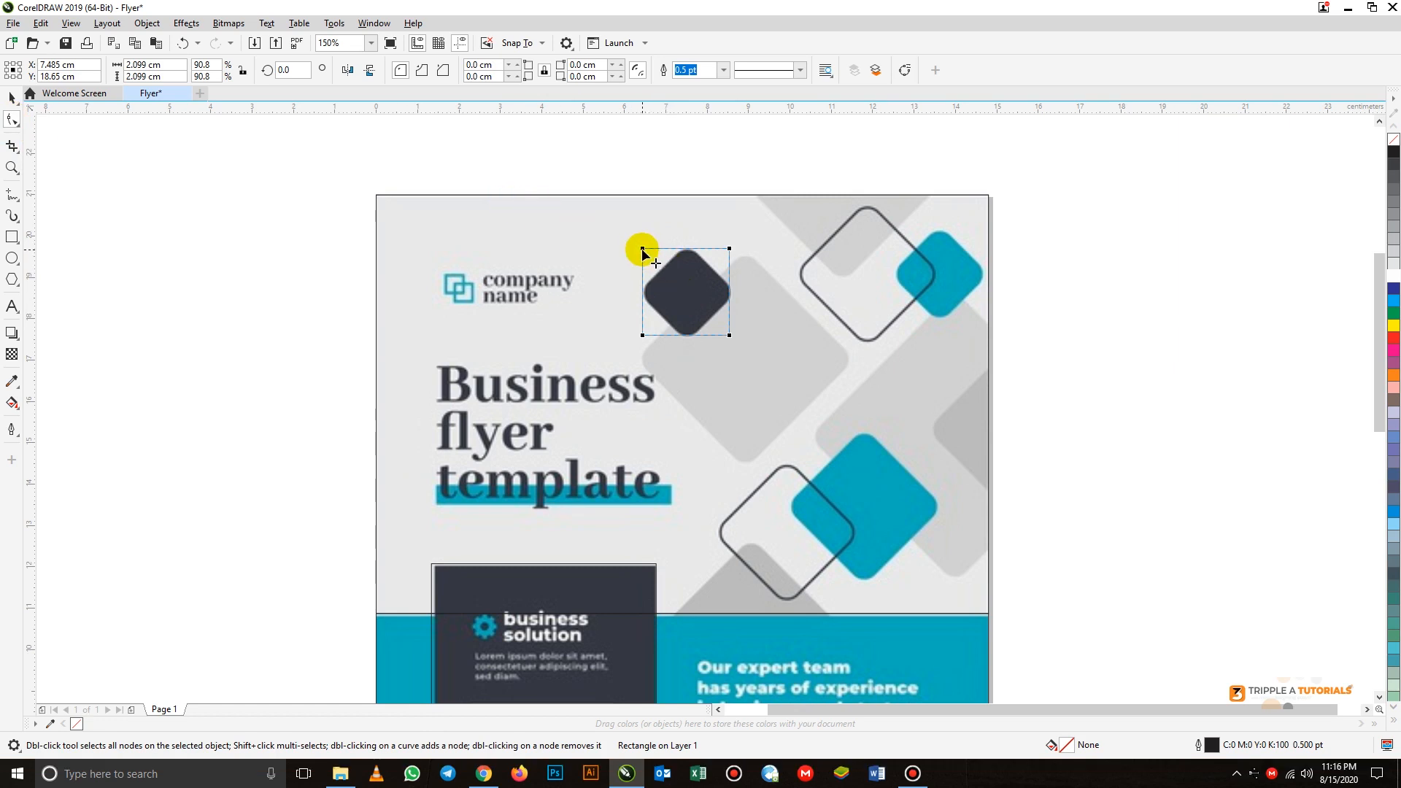
pyautogui.moveTo(642, 250); pyautogui.dragTo(646, 259)
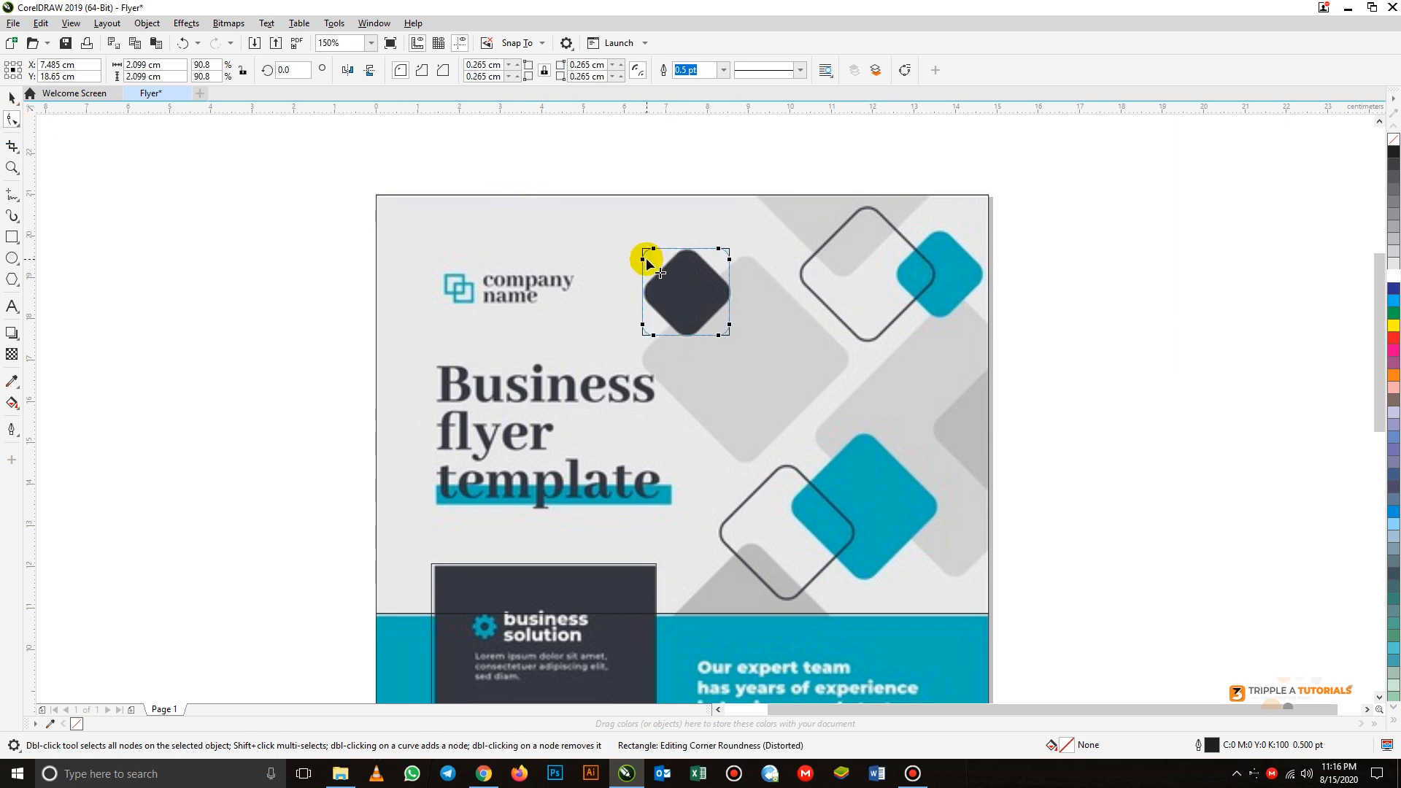
pyautogui.click(11, 97)
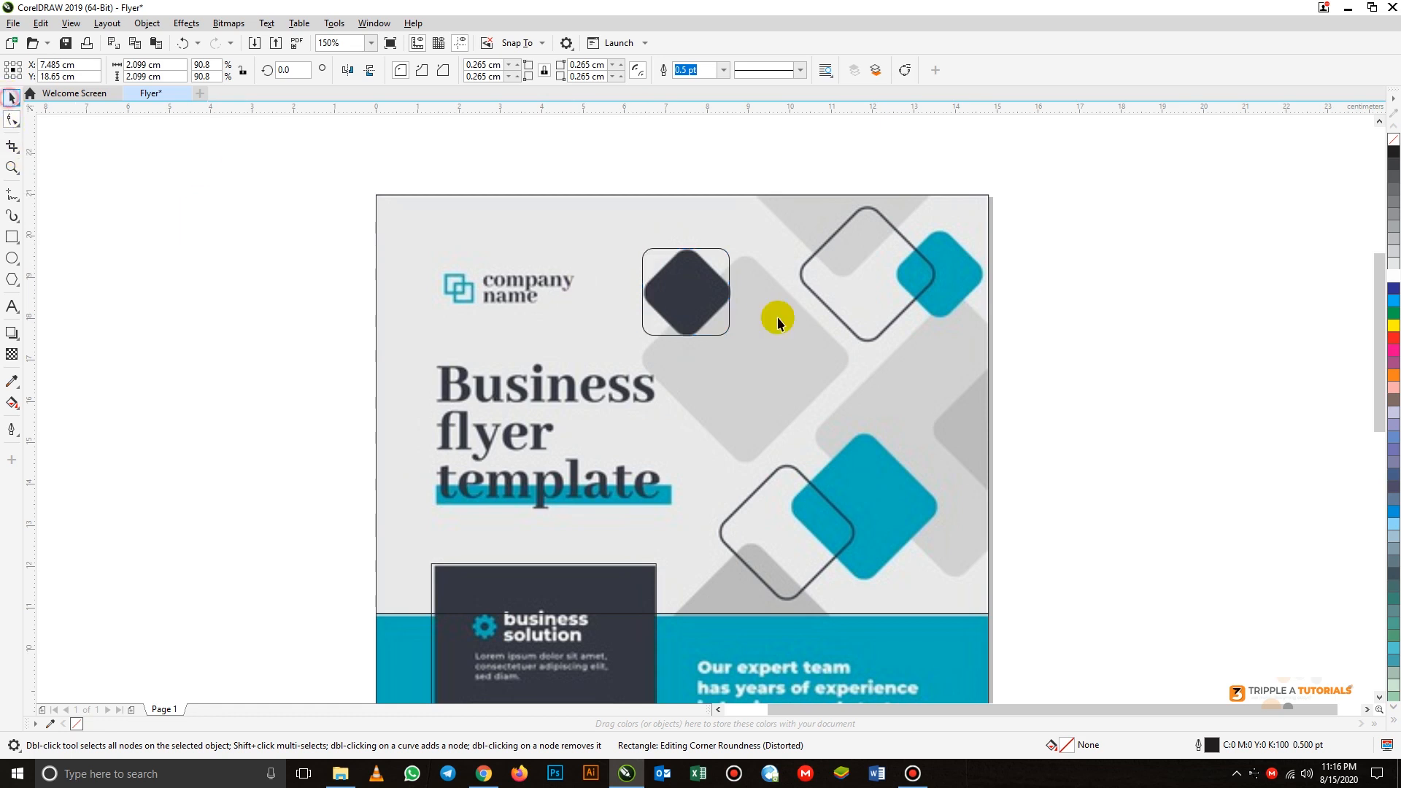
# - Rotate the rounded square over the dark diamond clockwise to an angle of 315 degrees
pyautogui.click(693, 292)
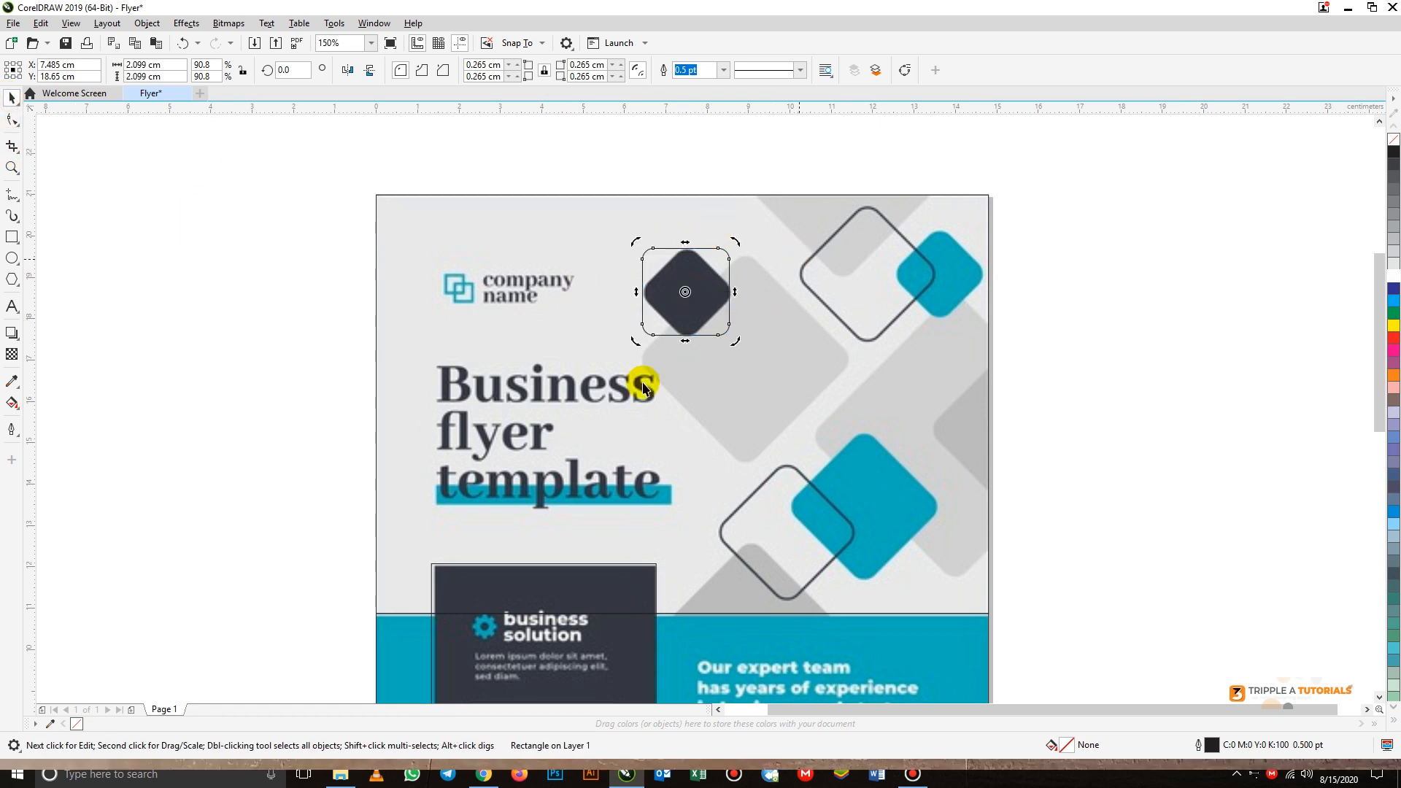
pyautogui.click(696, 178)
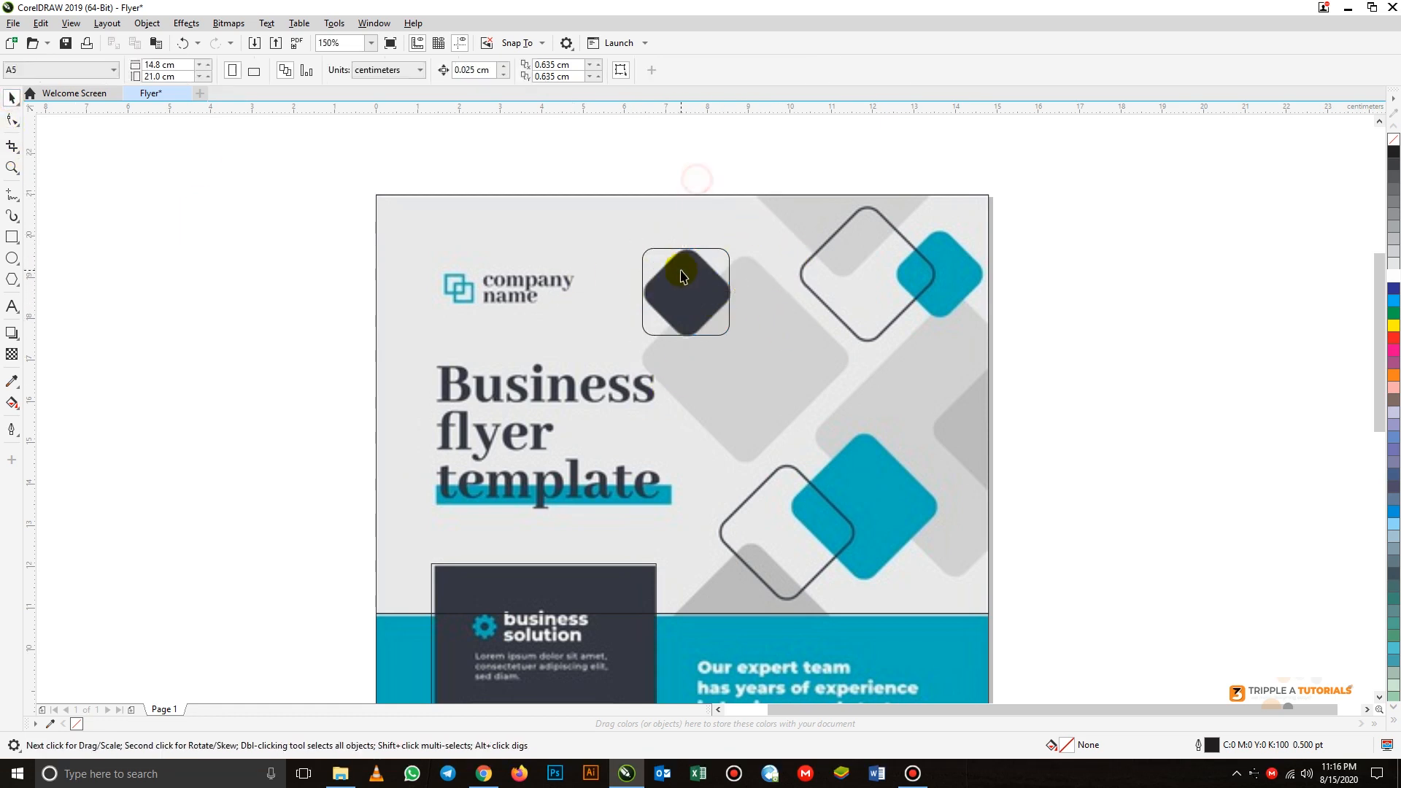
pyautogui.click(683, 277)
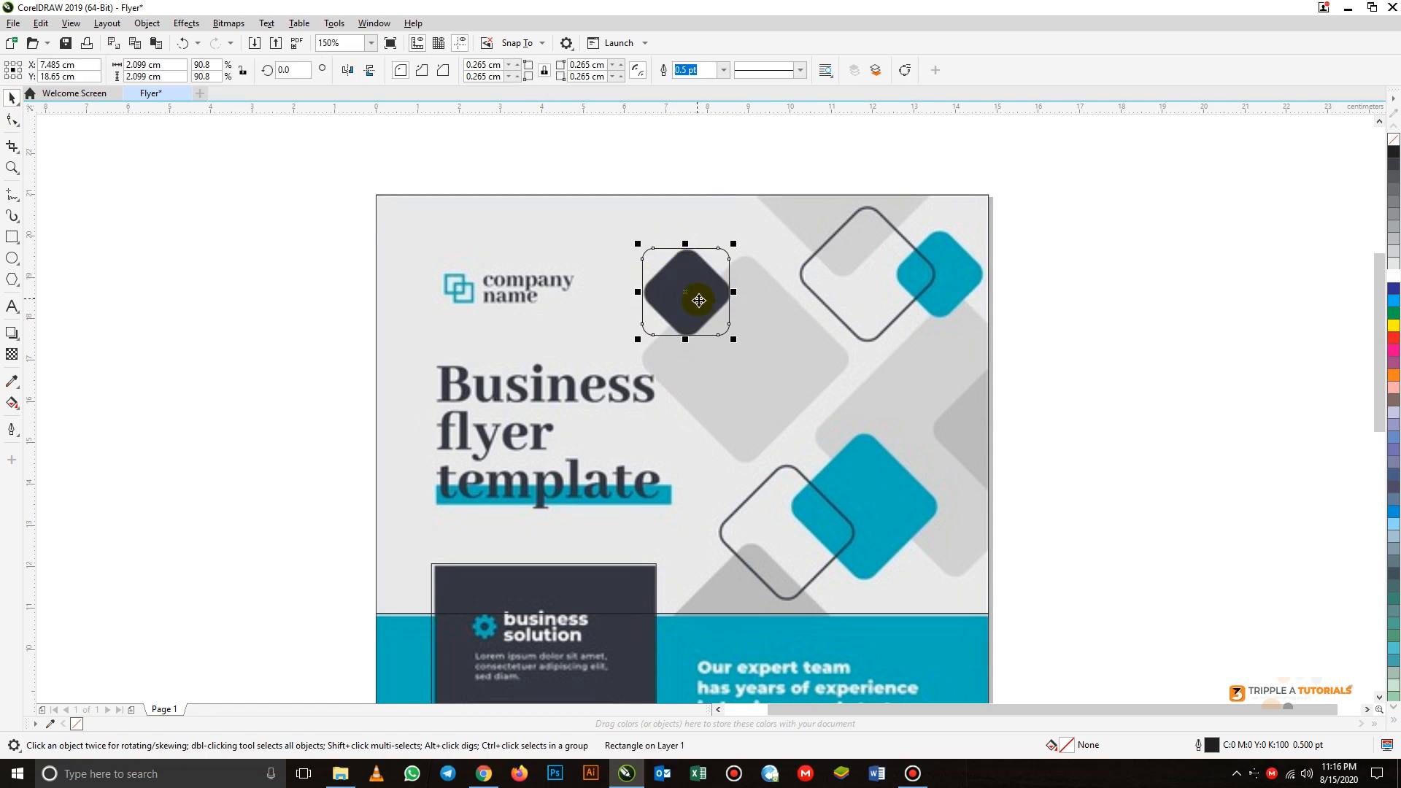
pyautogui.click(685, 292)
pyautogui.click(686, 151)
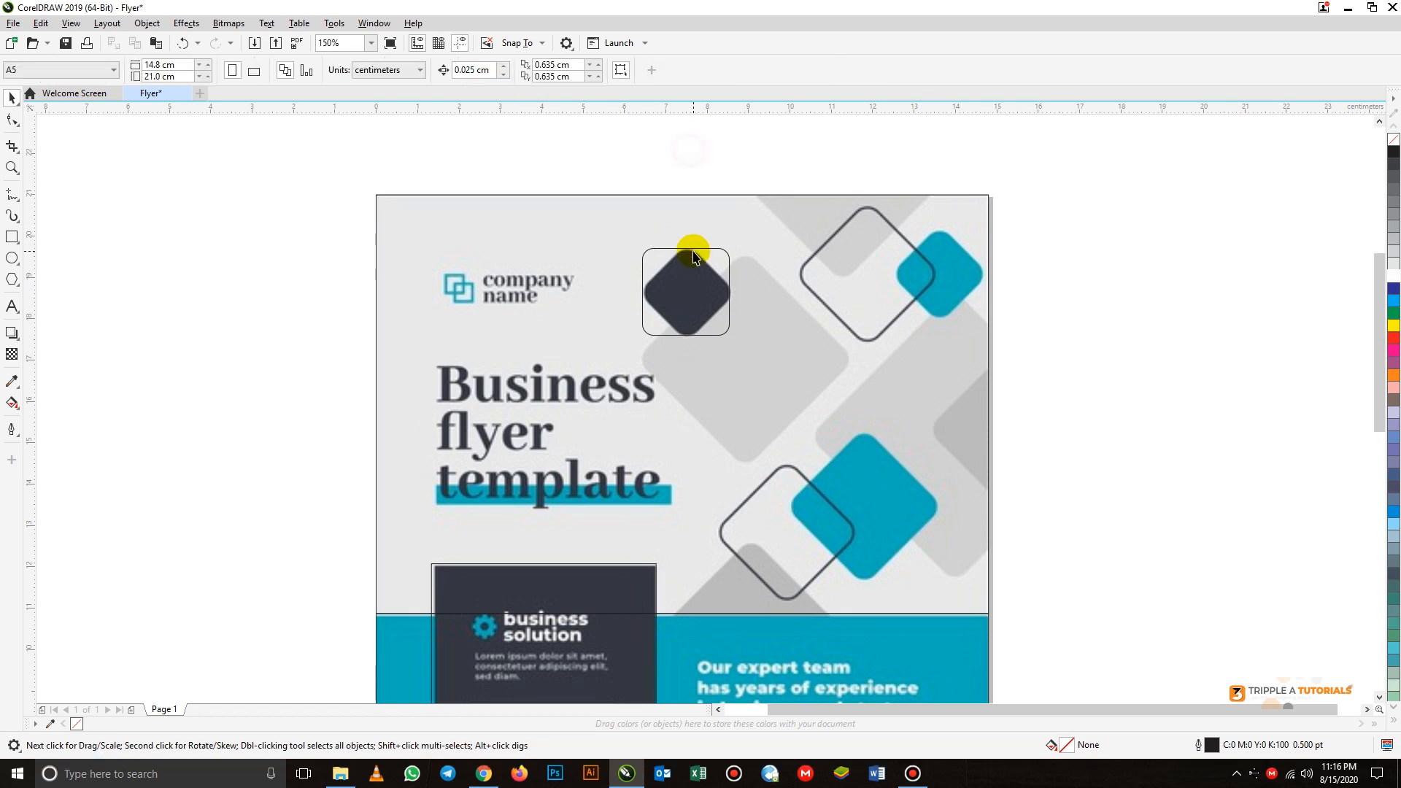
pyautogui.click(686, 292)
pyautogui.click(693, 284)
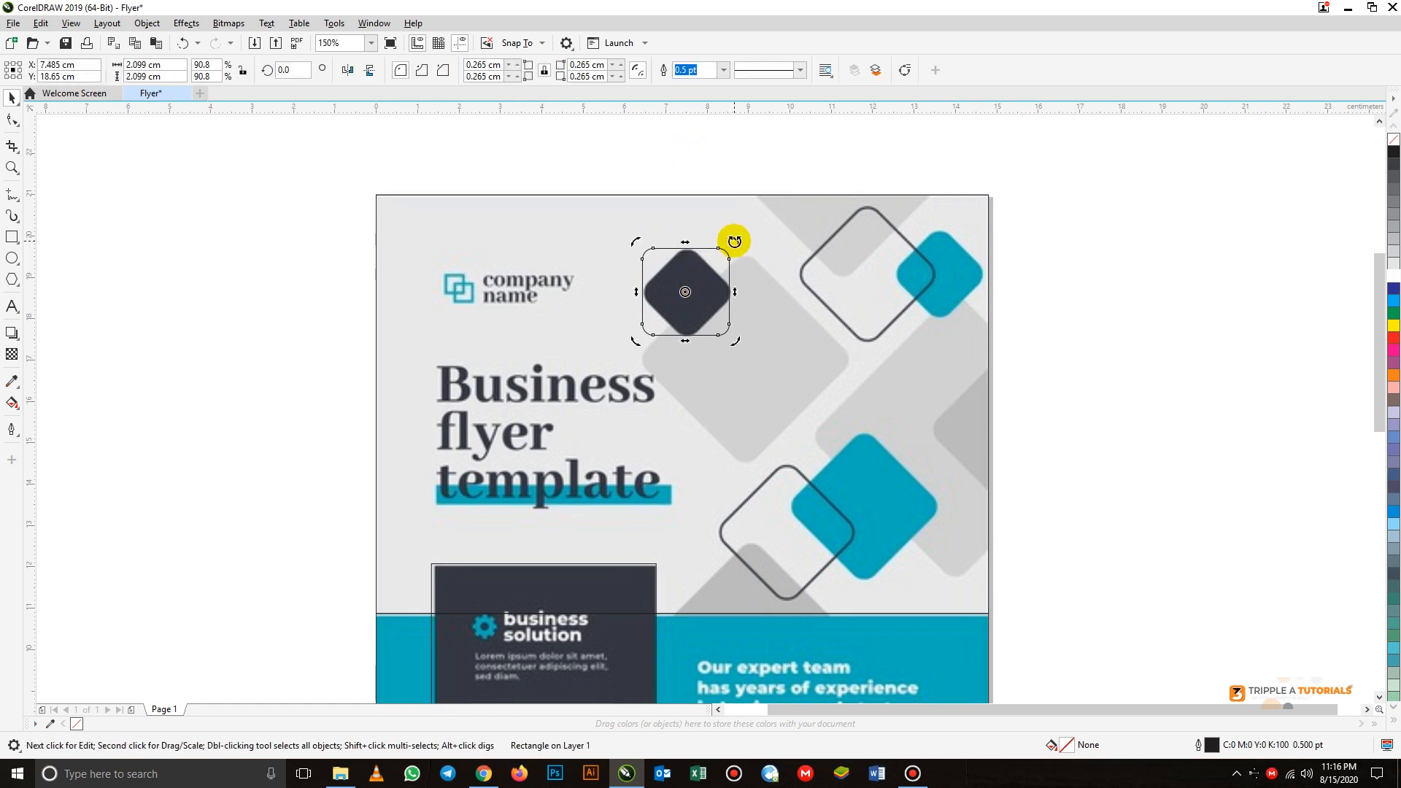
pyautogui.moveTo(735, 243); pyautogui.dragTo(751, 285)
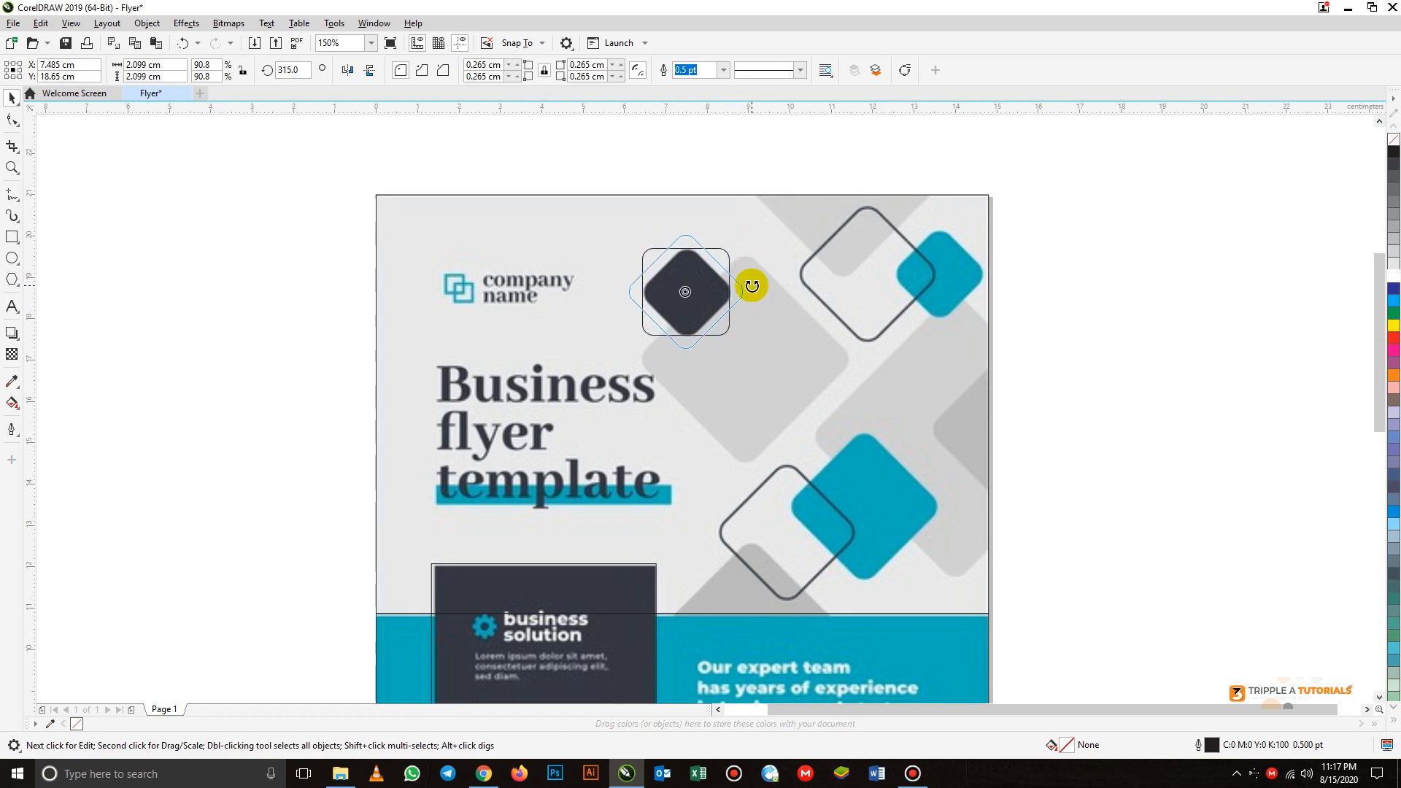
pyautogui.moveTo(751, 286); pyautogui.dragTo(751, 291)
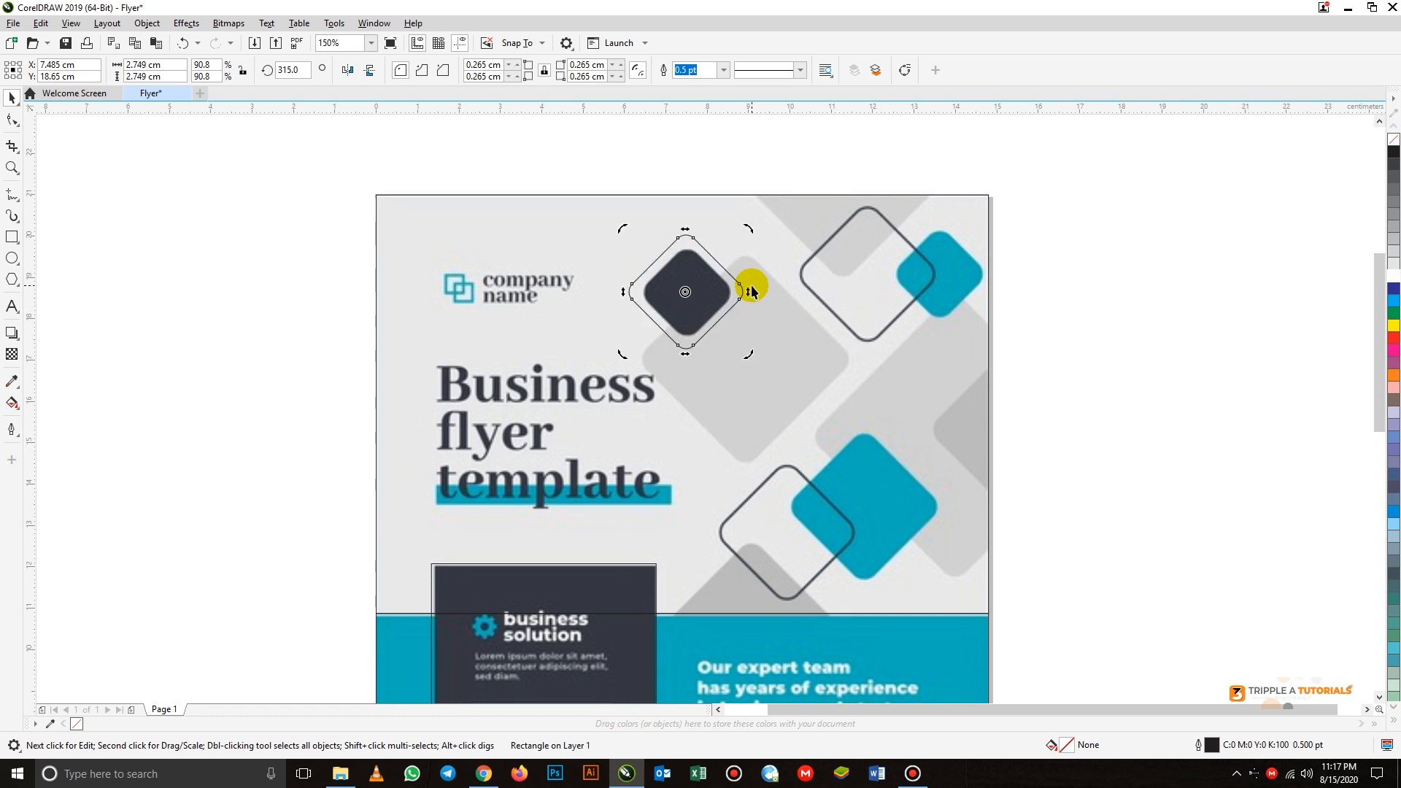
# - Scale the rotated square about its centre to about 2.17 cm wide to fit the dark diamond
pyautogui.click(713, 295)
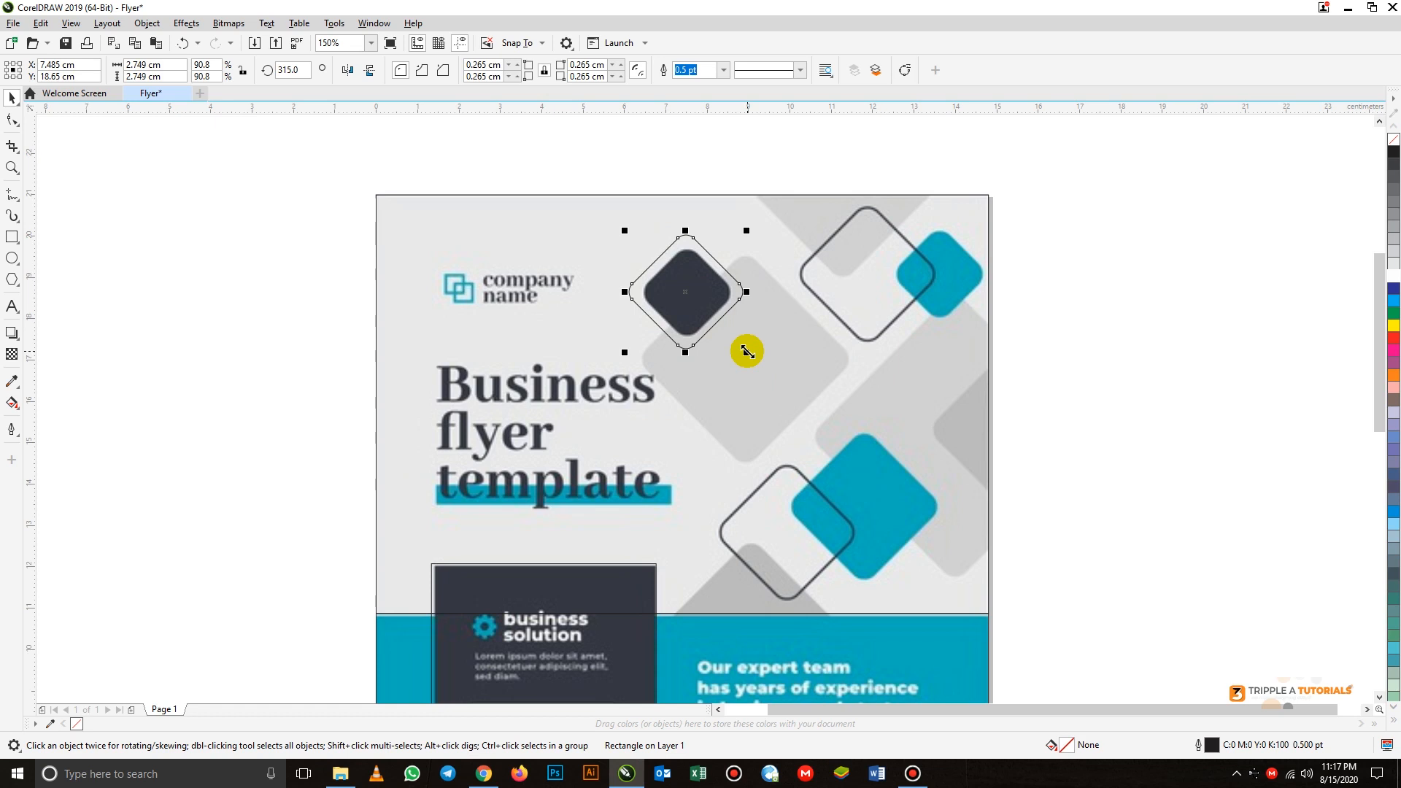
pyautogui.moveTo(747, 351); pyautogui.dragTo(736, 344)
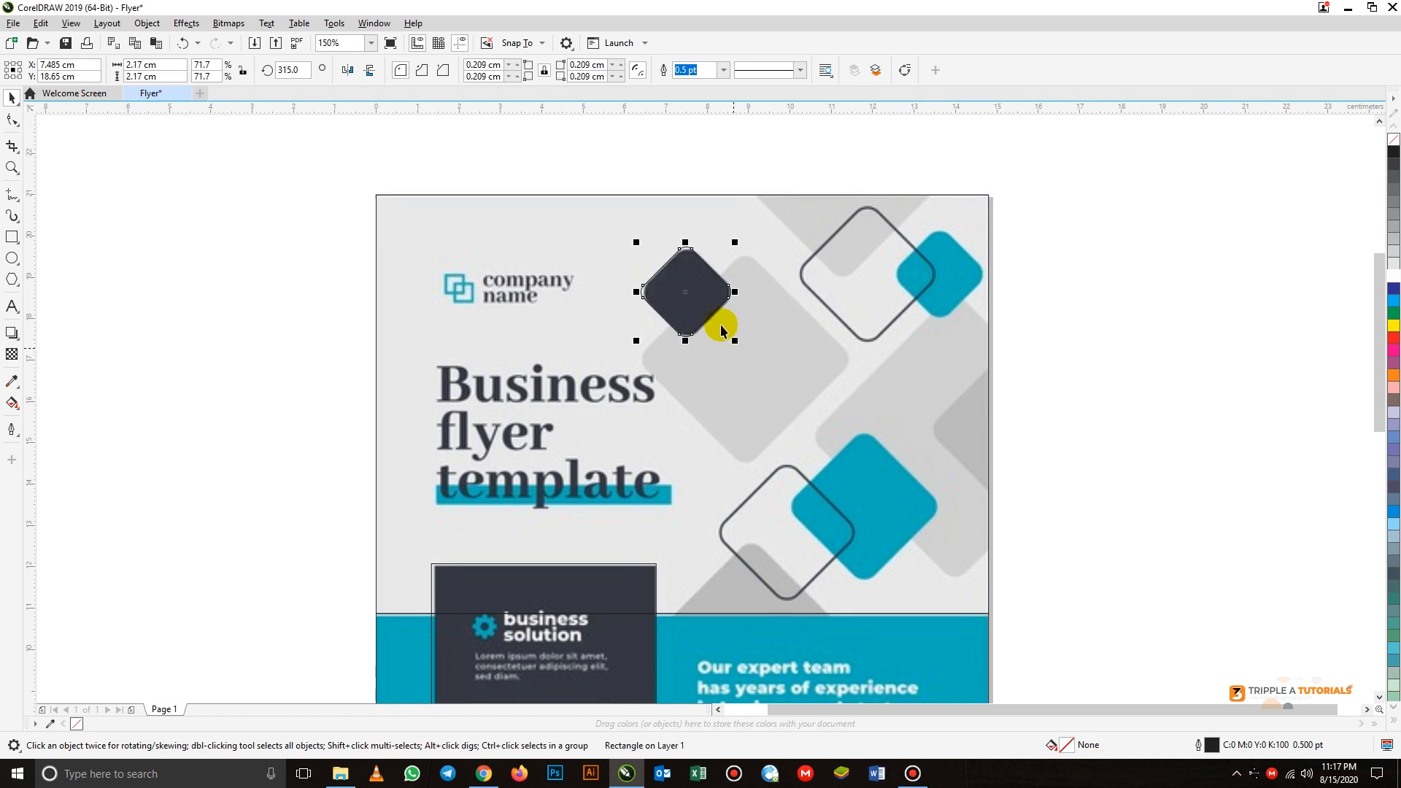
pyautogui.click(704, 163)
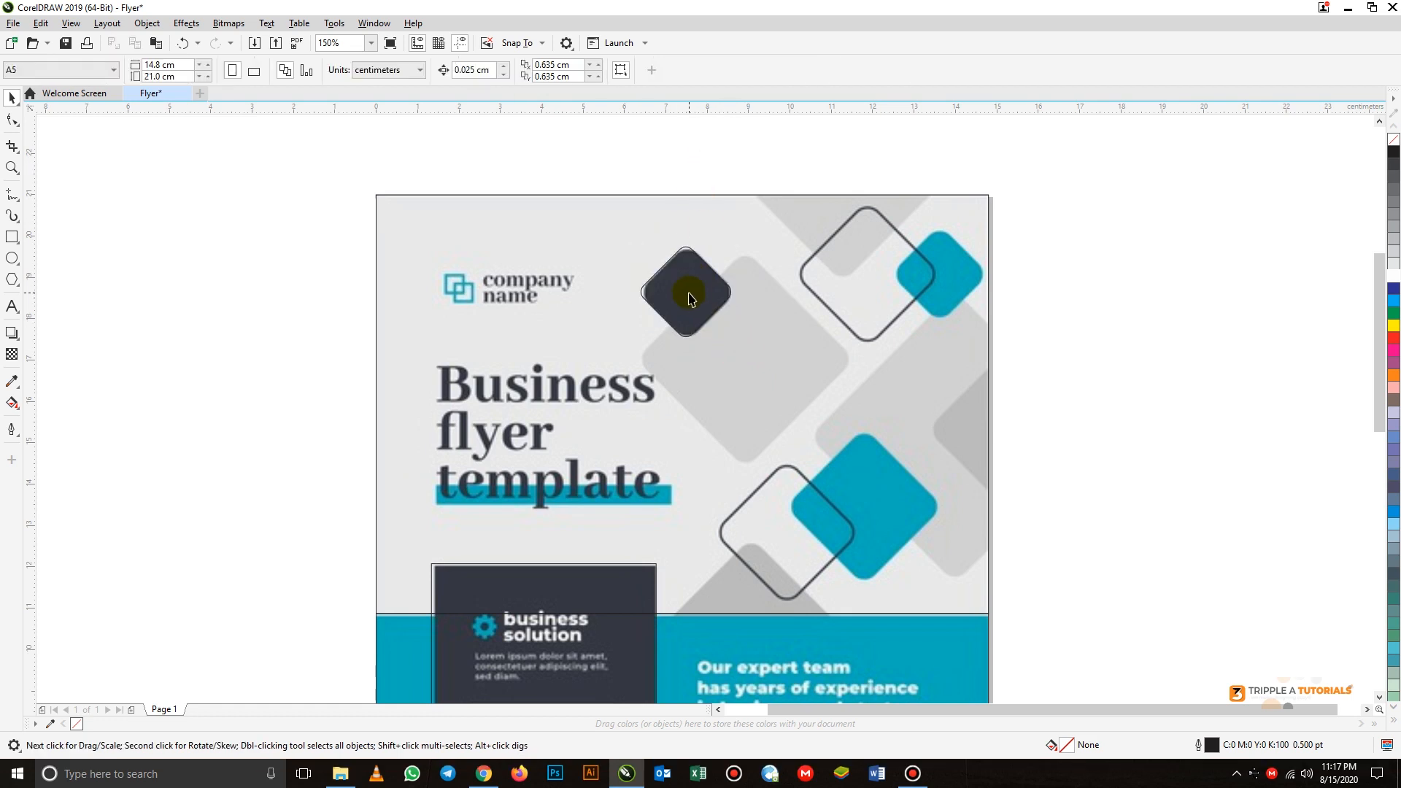
# - Duplicate the rounded diamond over the upper outlined diamond and enlarge the copy to about 3.2 cm wide
pyautogui.click(689, 296)
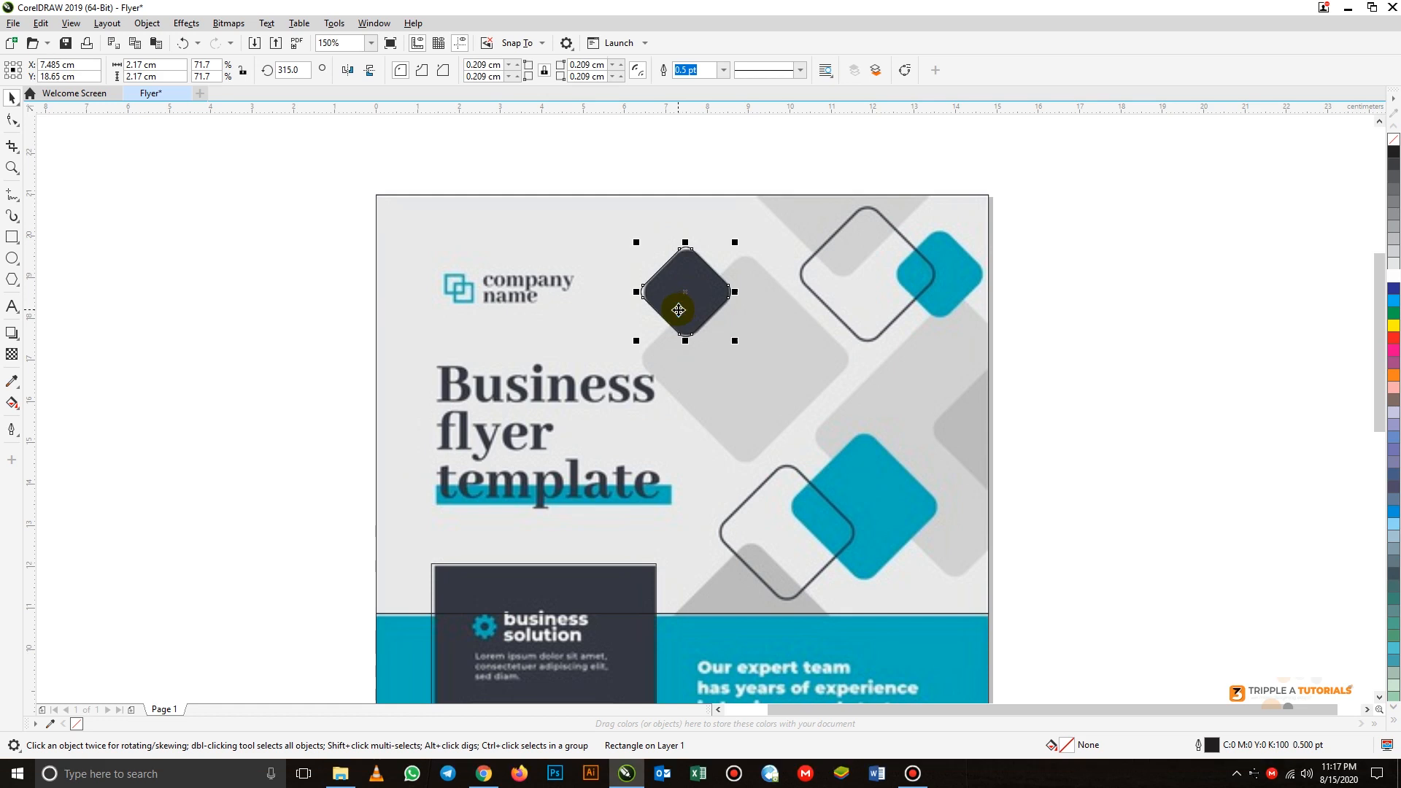
pyautogui.moveTo(678, 319); pyautogui.dragTo(844, 274)
pyautogui.moveTo(895, 329); pyautogui.dragTo(948, 365)
pyautogui.moveTo(925, 225); pyautogui.dragTo(926, 219)
# - Place copies of the 3.2 cm diamond over the large light-grey diamond and the grey shape above the teal diamond
pyautogui.moveTo(869, 268); pyautogui.dragTo(742, 364)
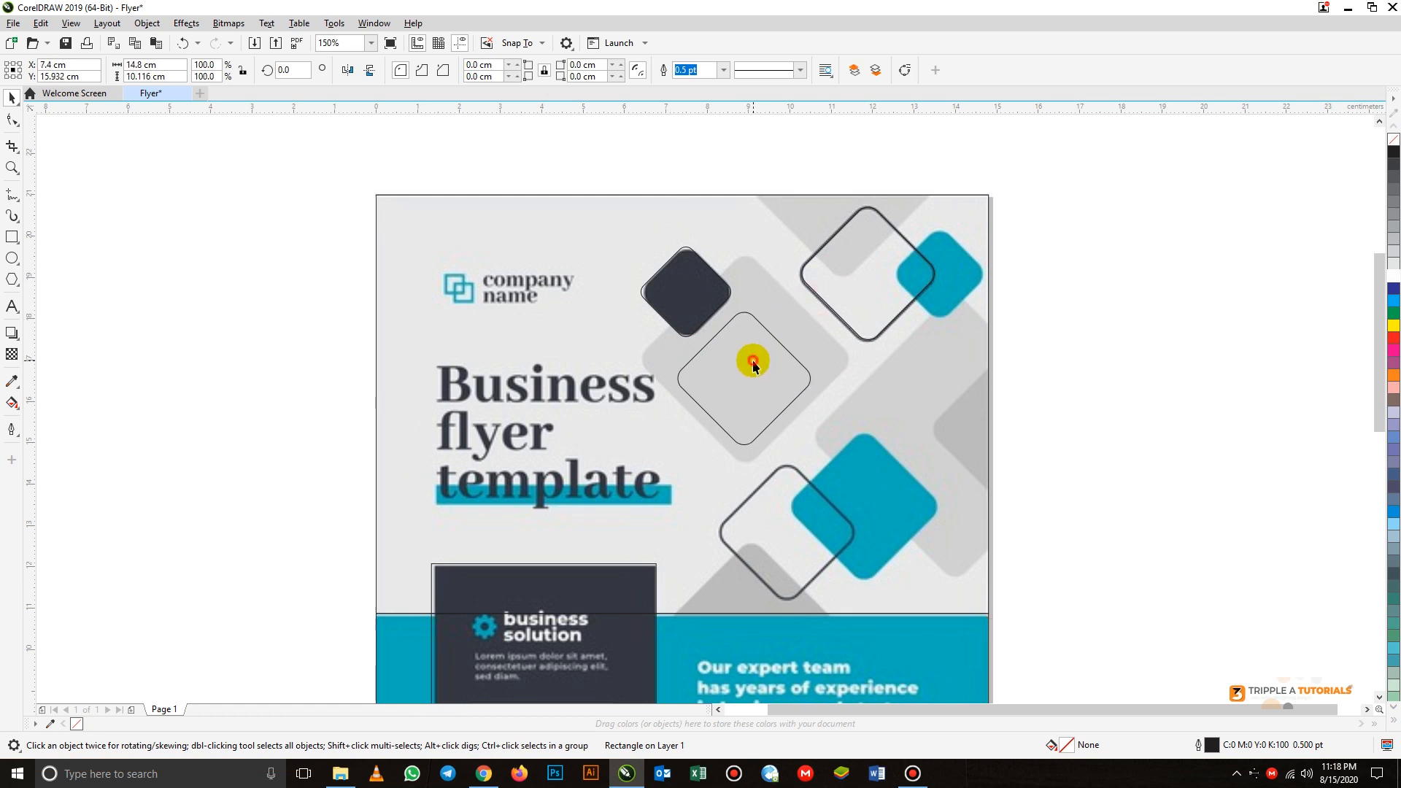
pyautogui.click(873, 280)
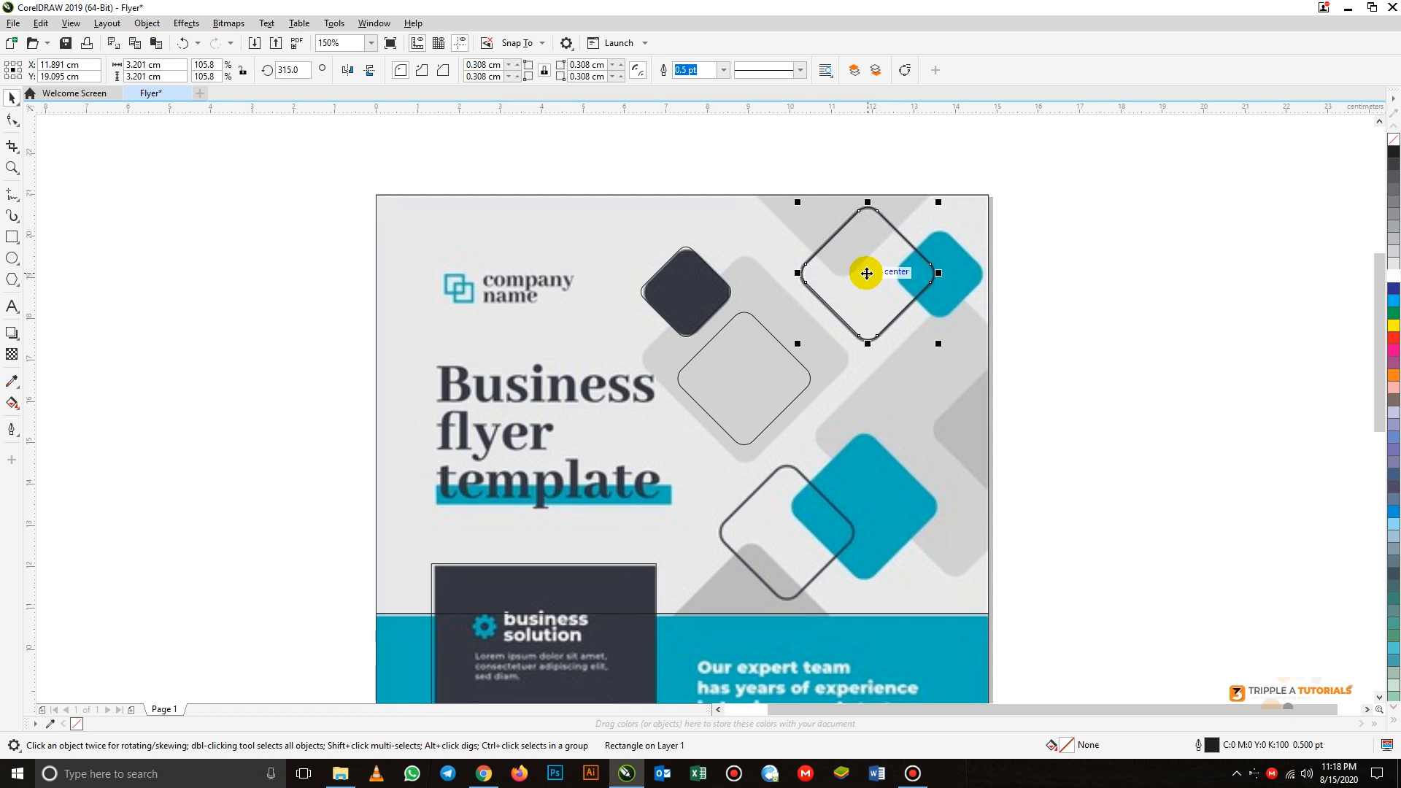
pyautogui.moveTo(867, 272); pyautogui.dragTo(892, 428)
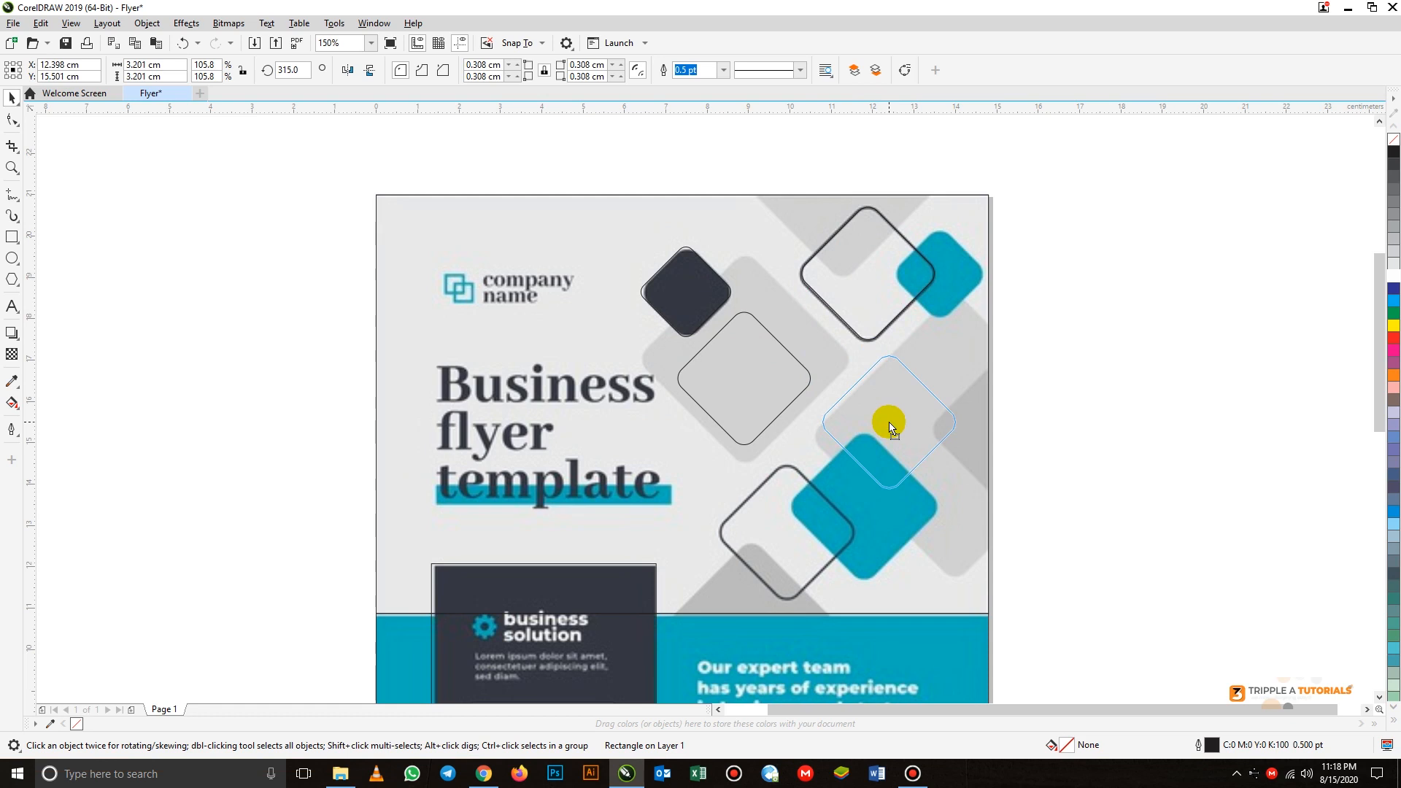
pyautogui.moveTo(890, 427); pyautogui.dragTo(888, 421)
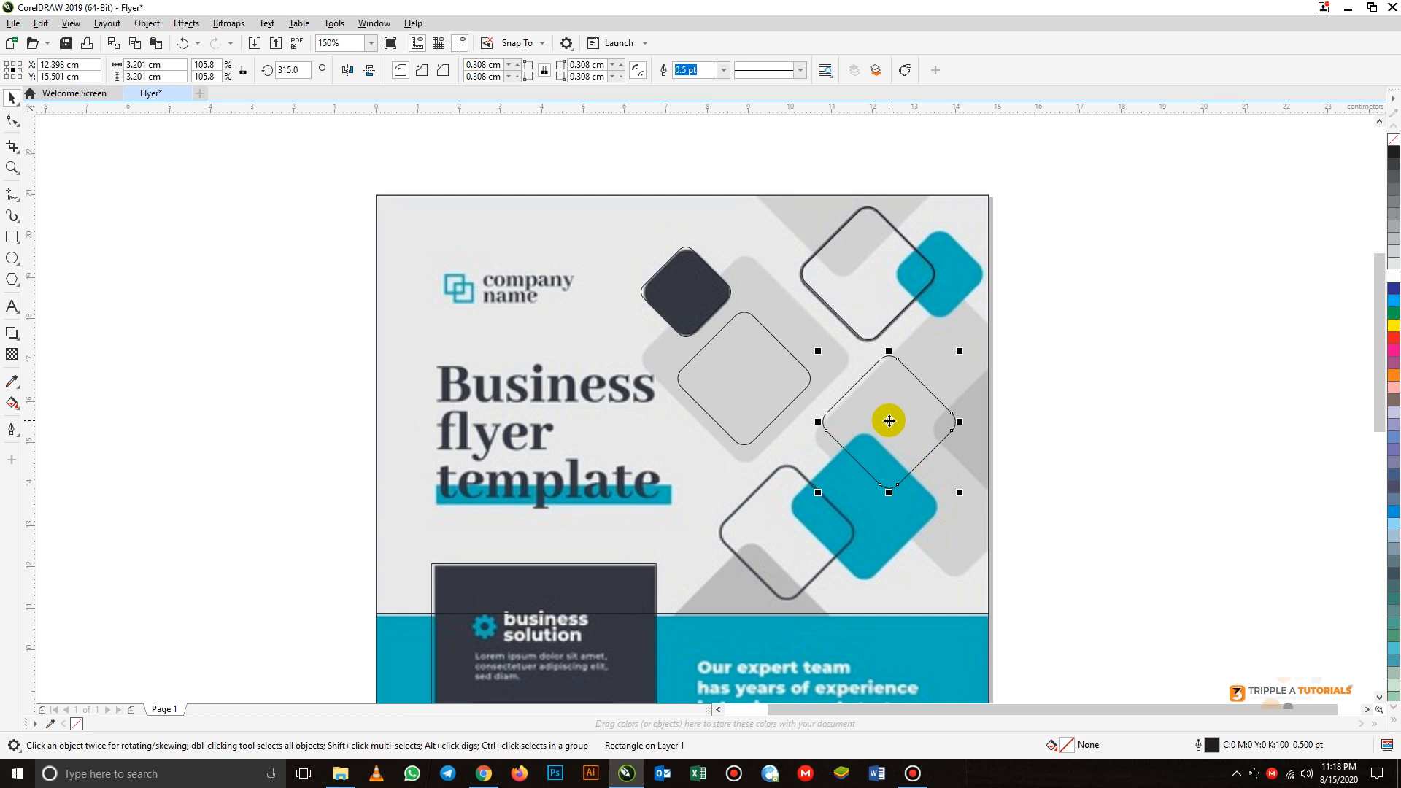
# - Place a spare copy of the 3.2 cm diamond on the empty area to the right of the page
pyautogui.click(865, 271)
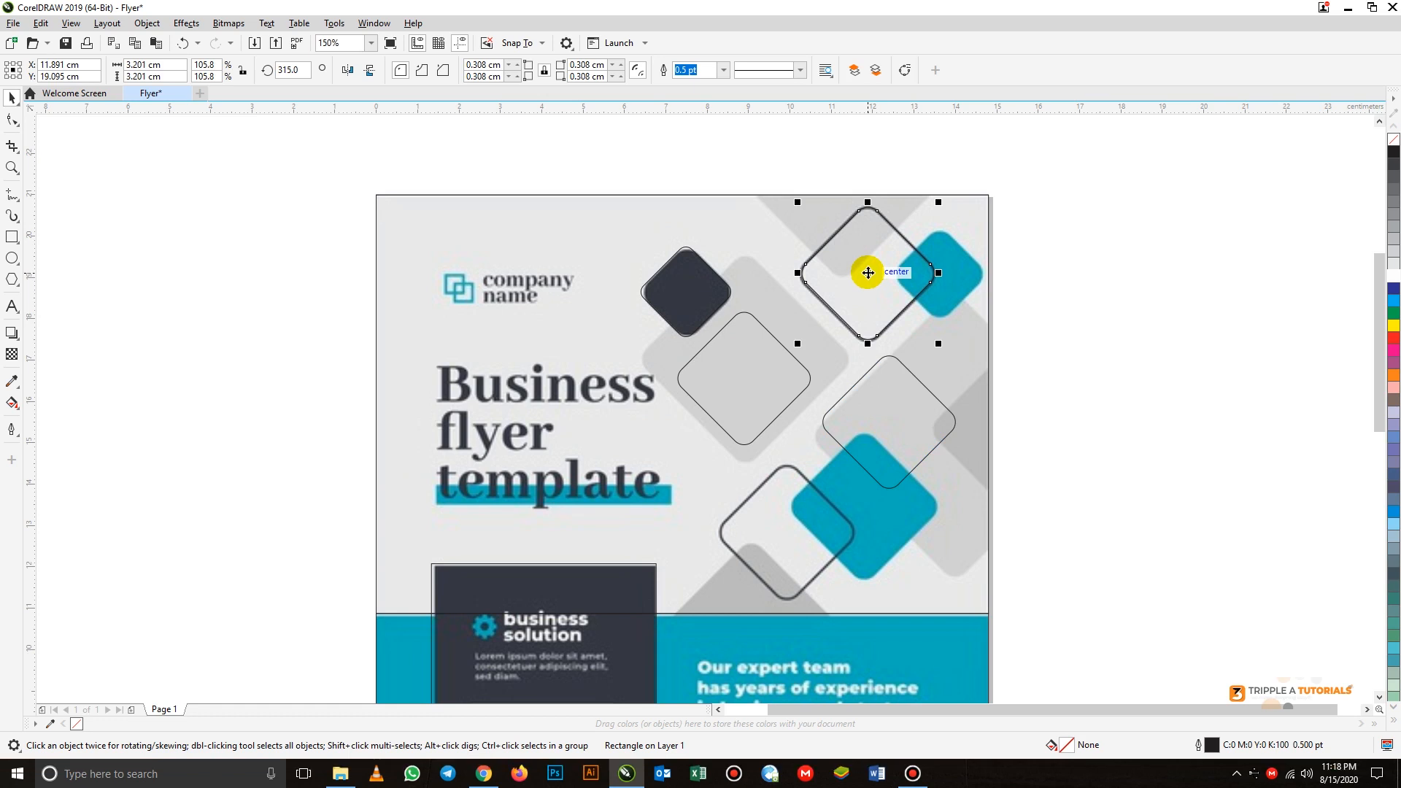
pyautogui.click(867, 272)
pyautogui.moveTo(867, 272); pyautogui.dragTo(1116, 328)
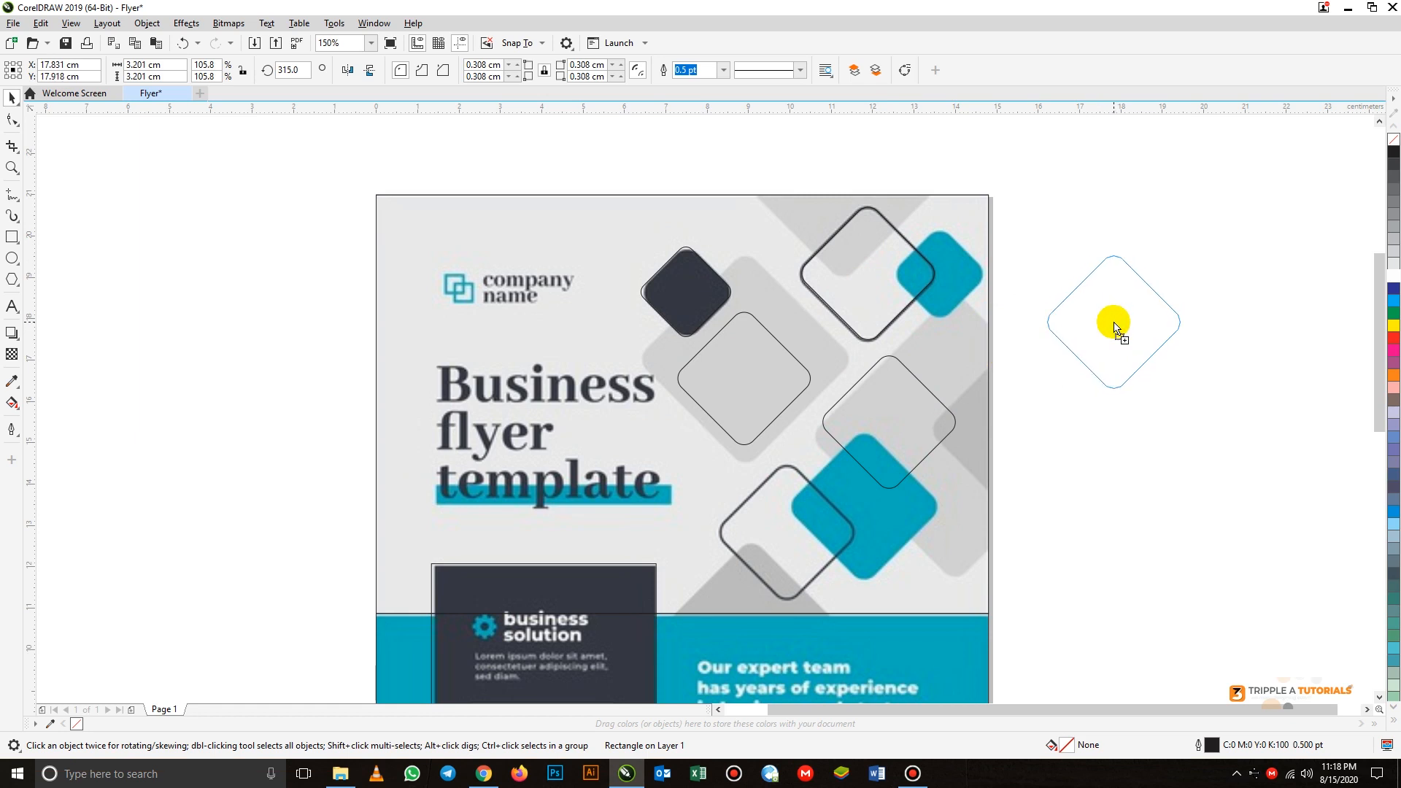
pyautogui.moveTo(1114, 324); pyautogui.dragTo(1128, 279)
pyautogui.click(1100, 220)
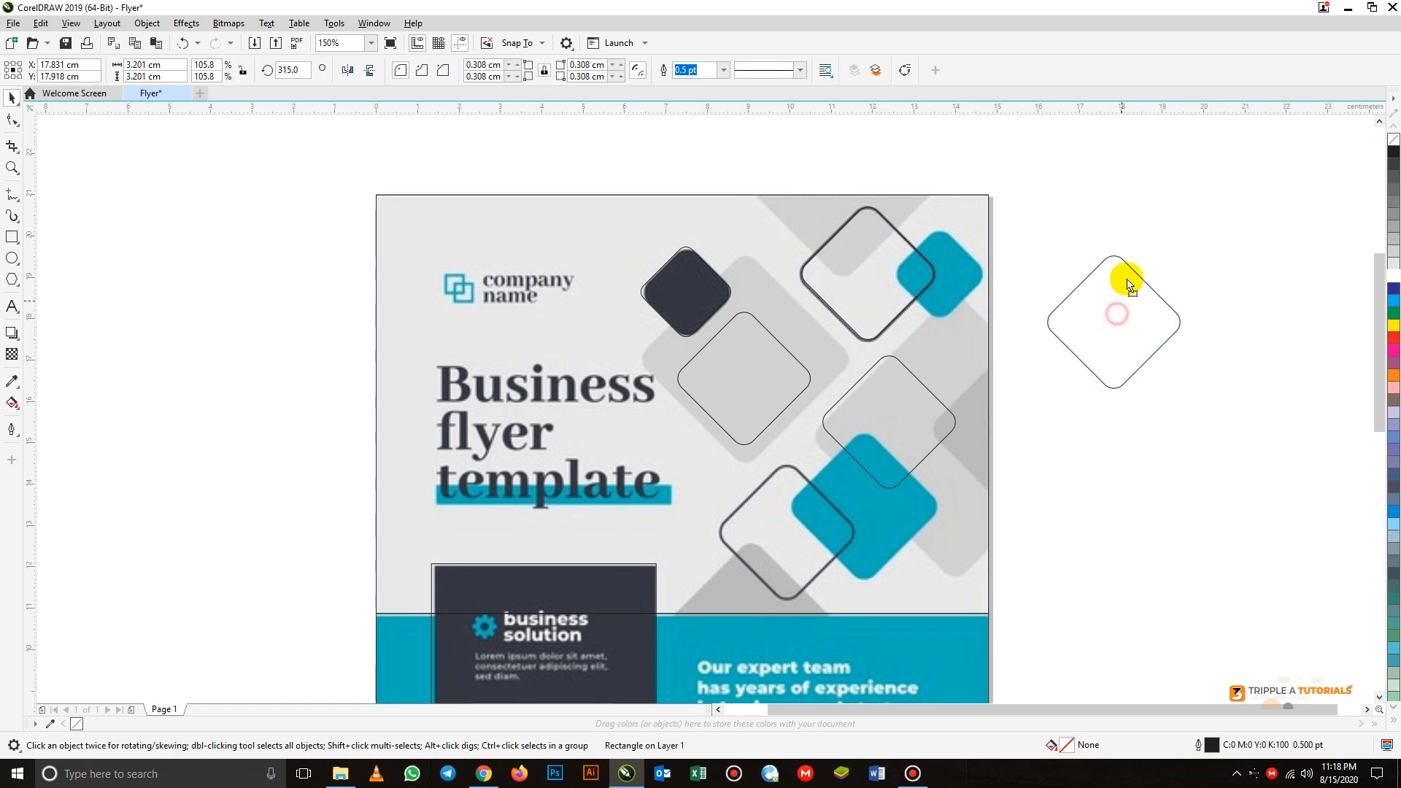
# - Move the diamond copy above the teal diamond down onto the lower outlined diamond
pyautogui.click(1107, 422)
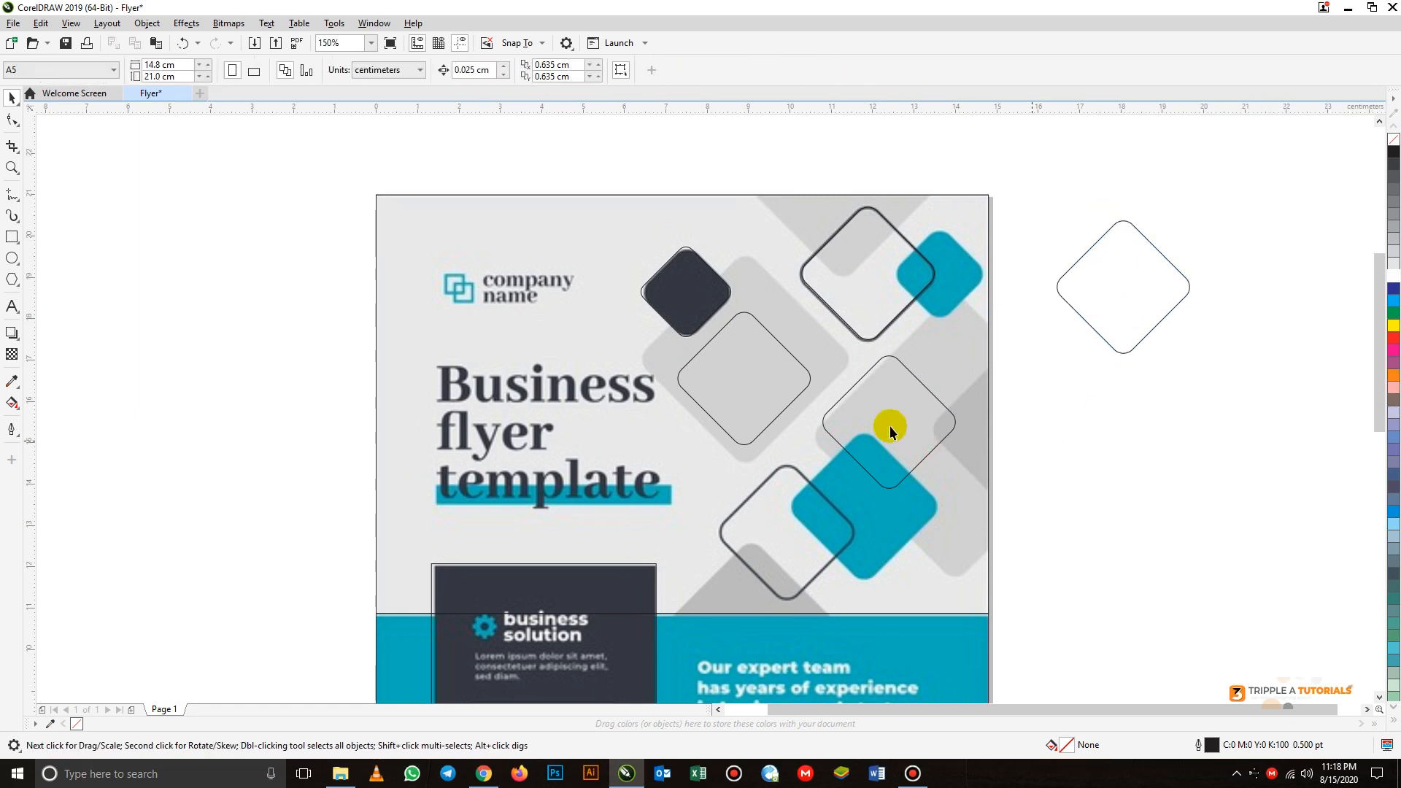
pyautogui.click(893, 429)
pyautogui.moveTo(906, 409); pyautogui.dragTo(804, 522)
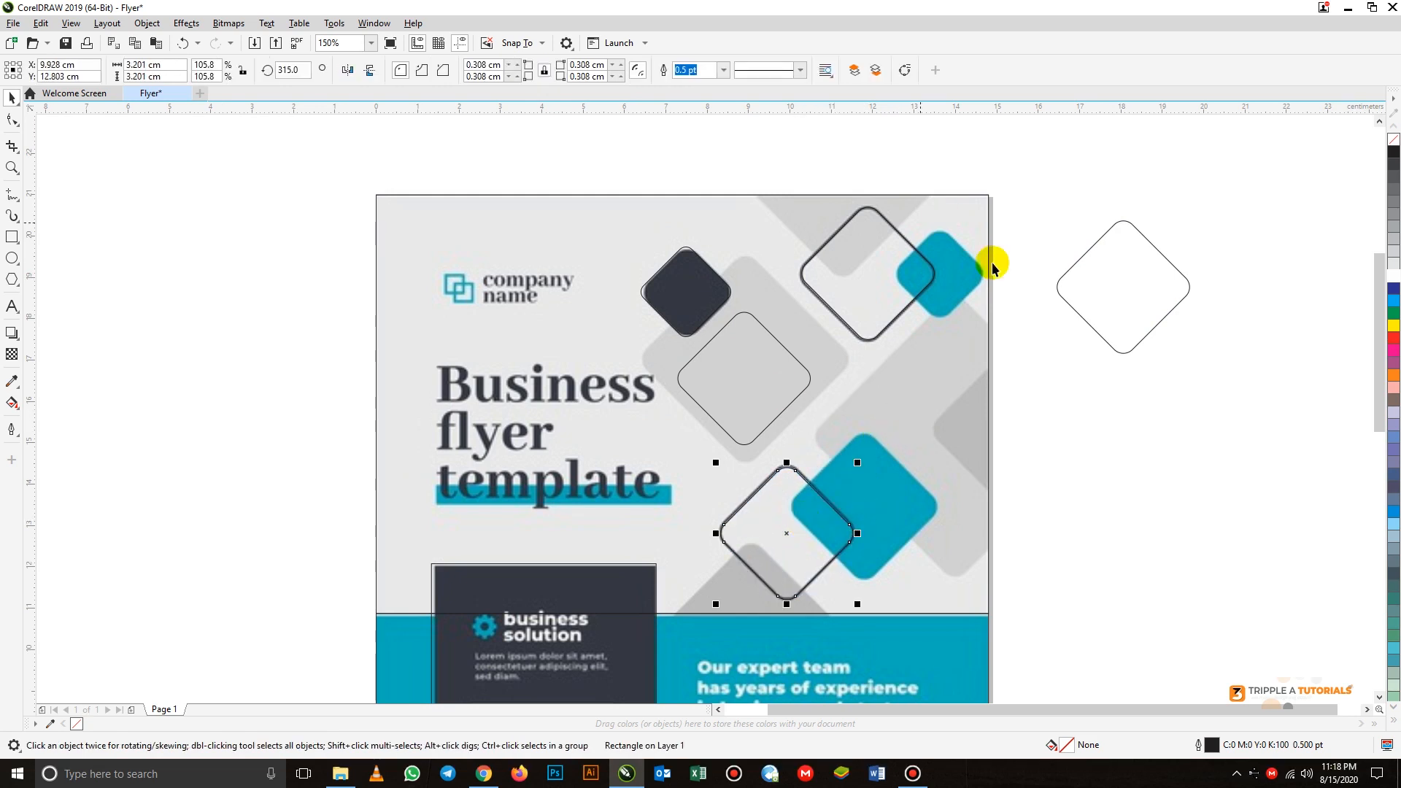
# - Move the diamond copy on the large light-grey diamond into place and enlarge it to about 5.05 cm wide
pyautogui.moveTo(742, 349); pyautogui.dragTo(753, 306)
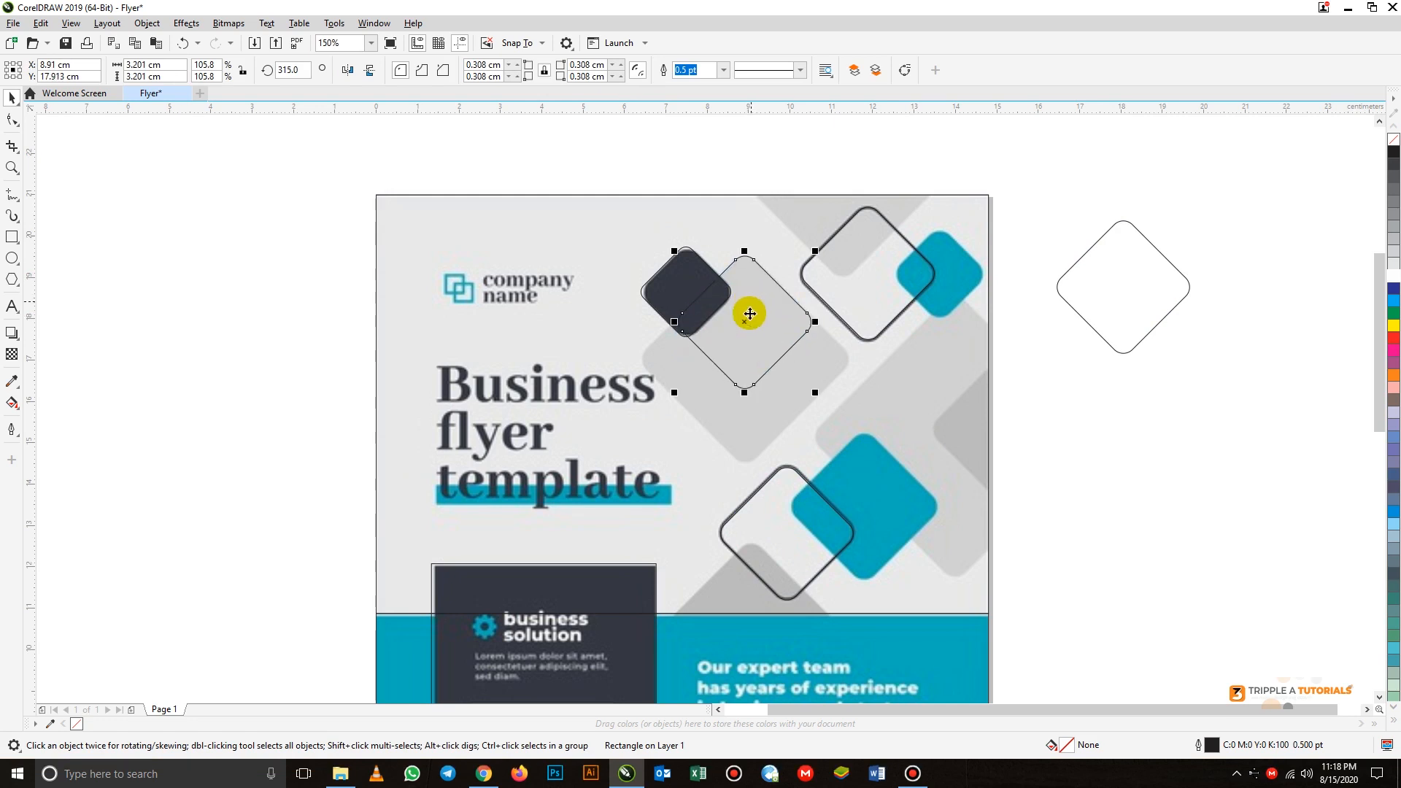
pyautogui.moveTo(815, 394); pyautogui.dragTo(859, 436)
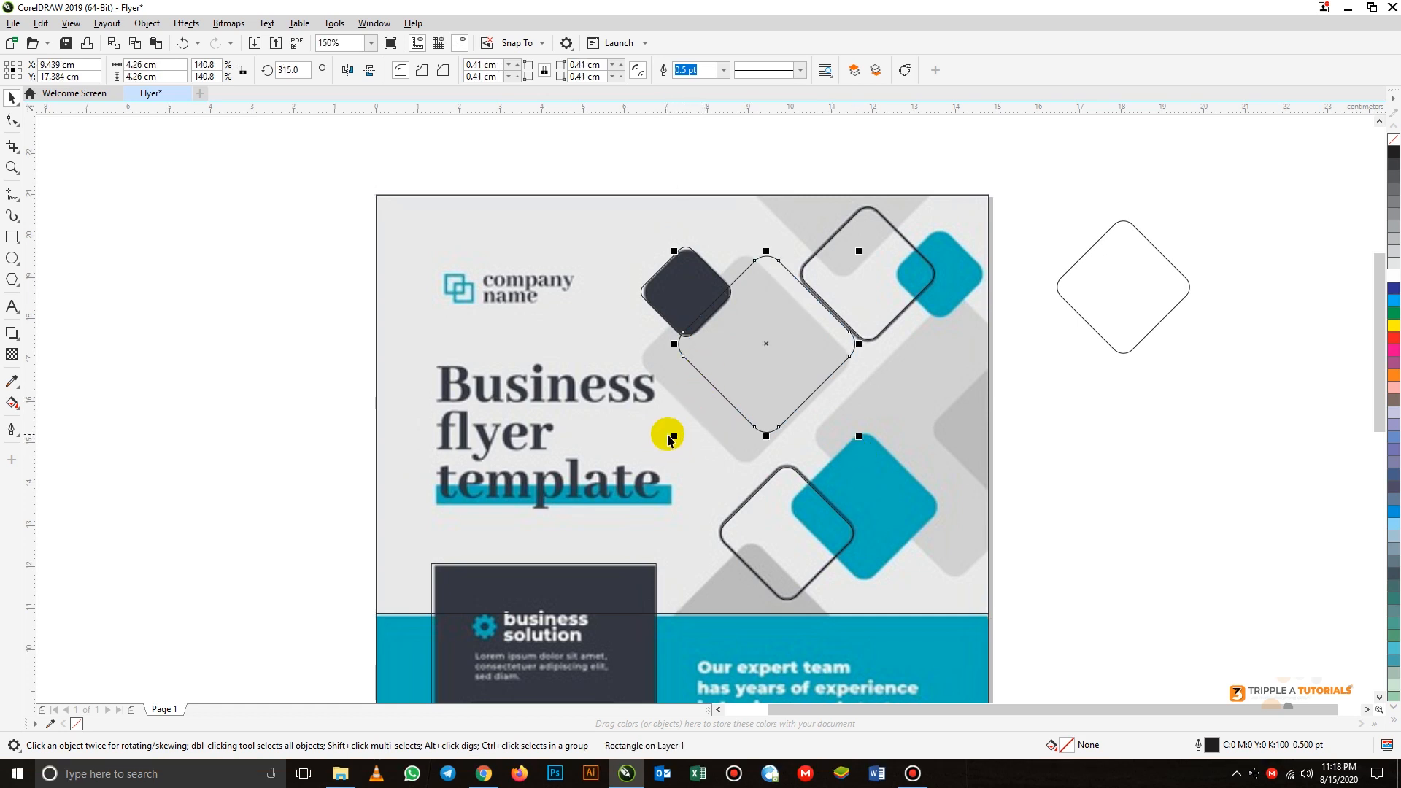
pyautogui.moveTo(664, 438); pyautogui.dragTo(602, 471)
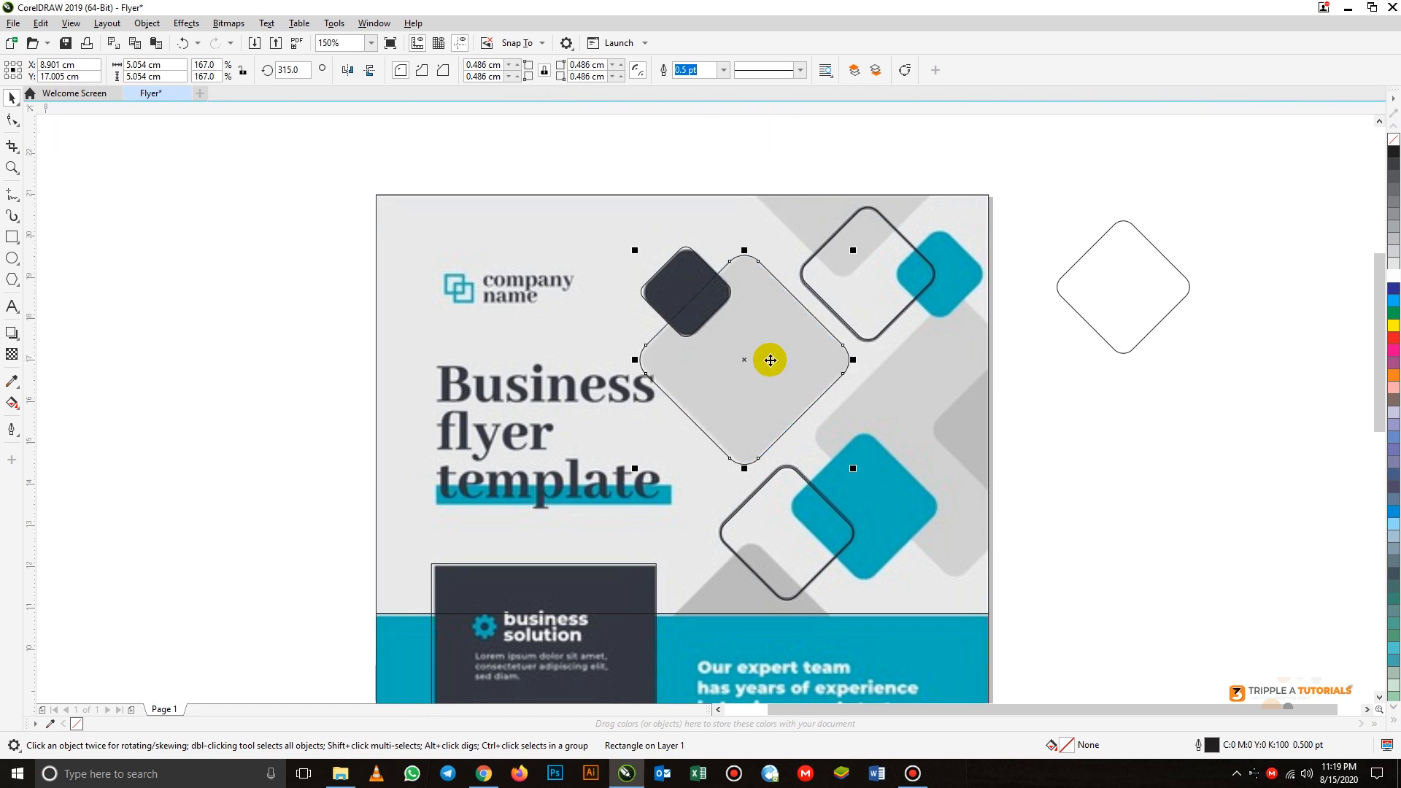
pyautogui.scroll(-1, 769, 268)
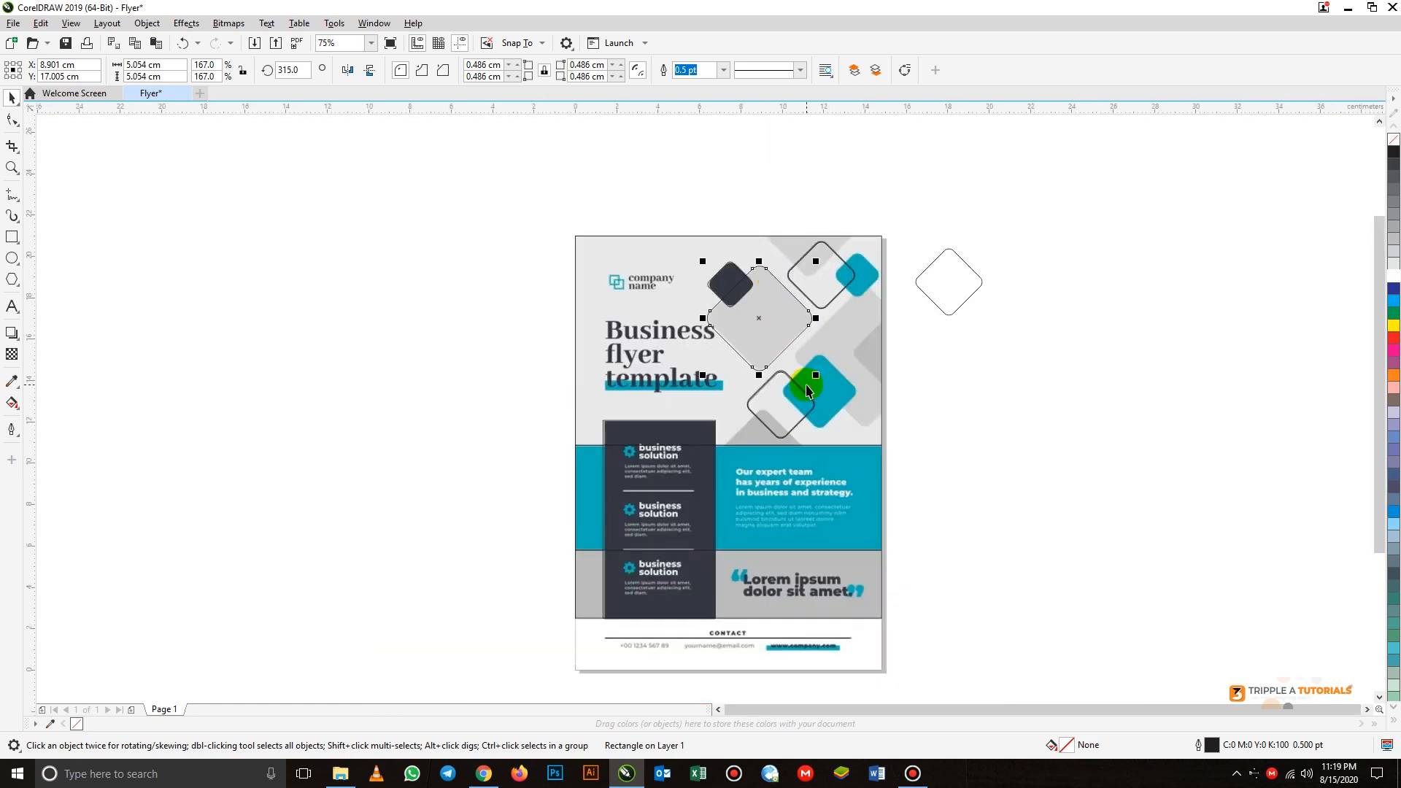
pyautogui.click(944, 391)
# - Duplicate the diamond from the lower outlined shape onto the large teal diamond and enlarge the copy to fit it
pyautogui.scroll(1, 813, 398)
pyautogui.click(759, 421)
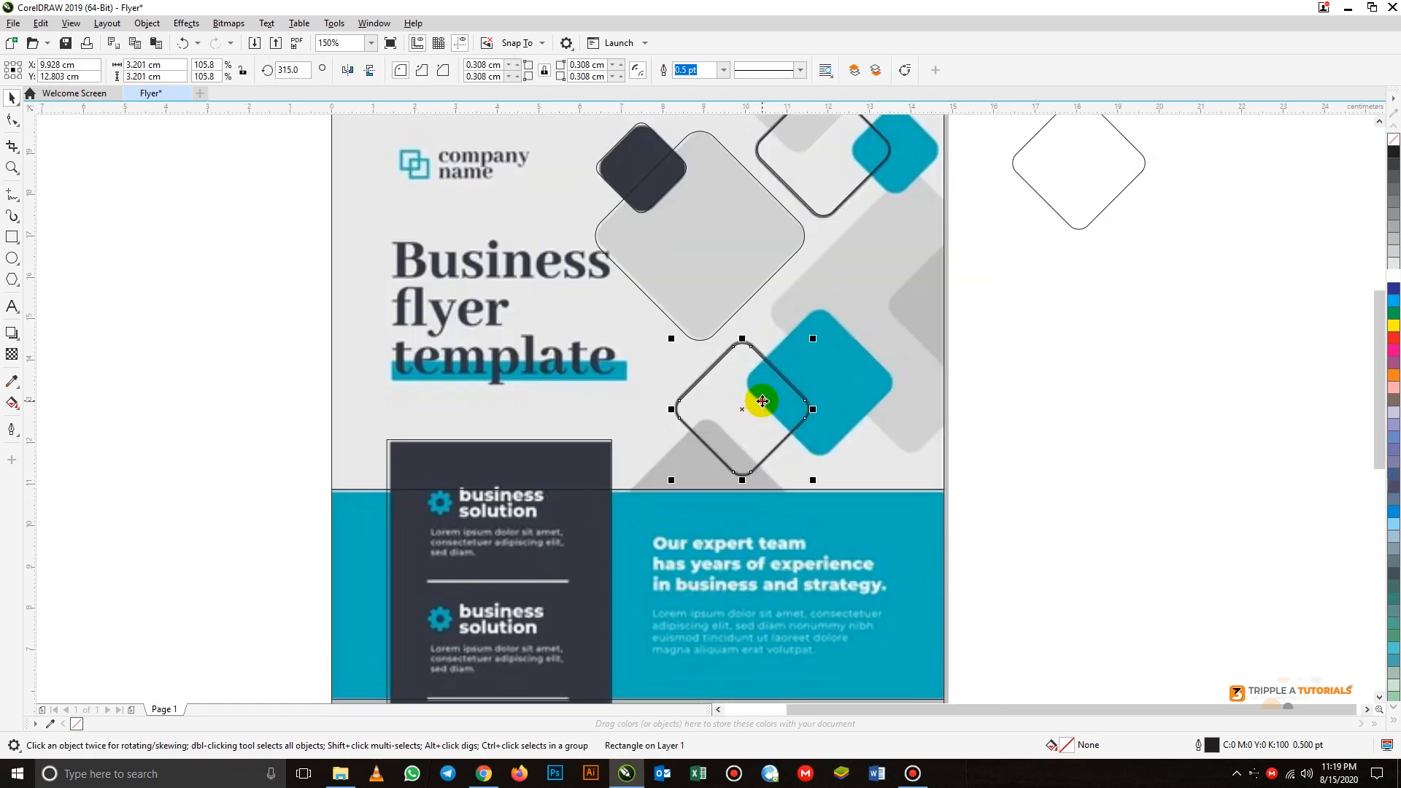
pyautogui.click(835, 378)
pyautogui.moveTo(835, 374); pyautogui.dragTo(834, 374)
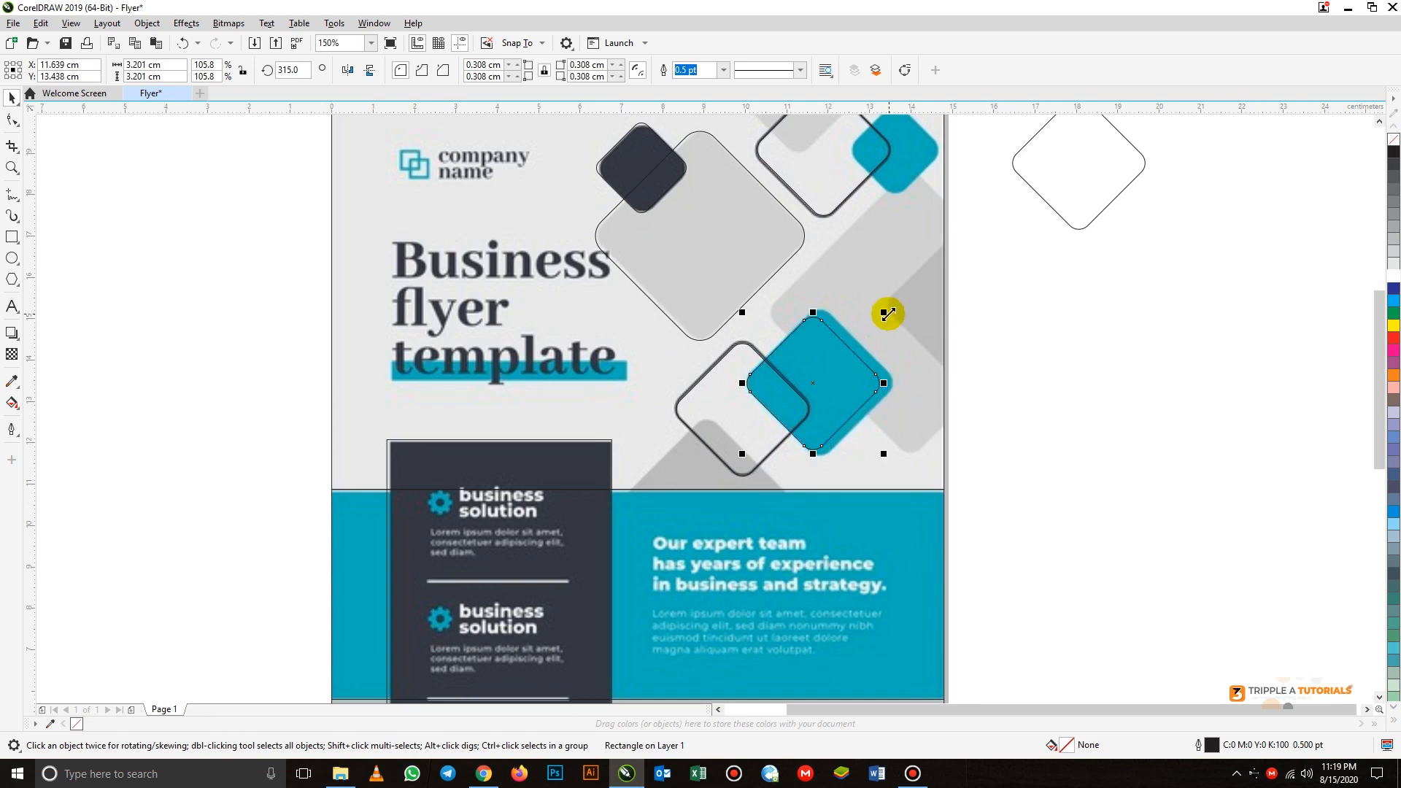
pyautogui.moveTo(885, 313); pyautogui.dragTo(895, 303)
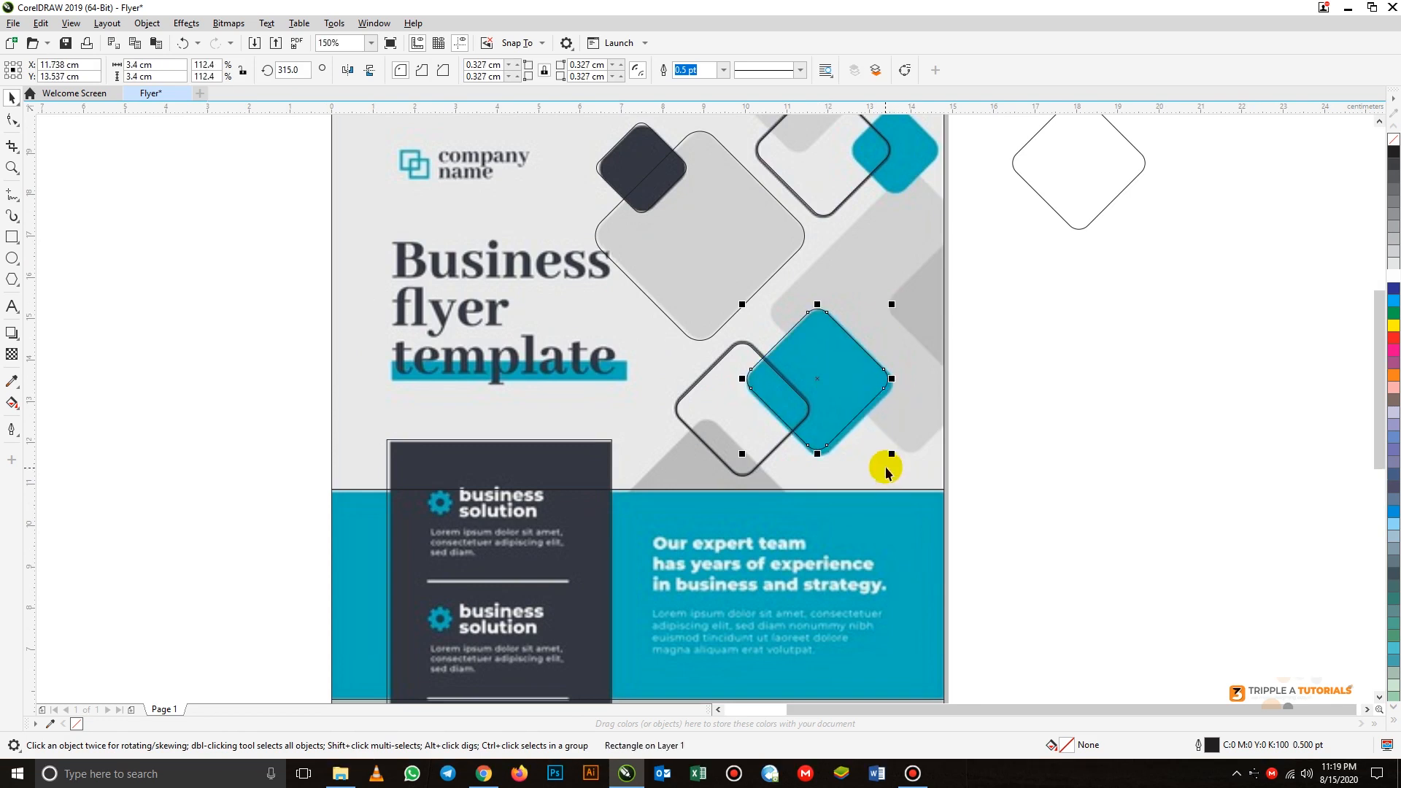
pyautogui.moveTo(891, 458); pyautogui.dragTo(896, 473)
pyautogui.click(982, 402)
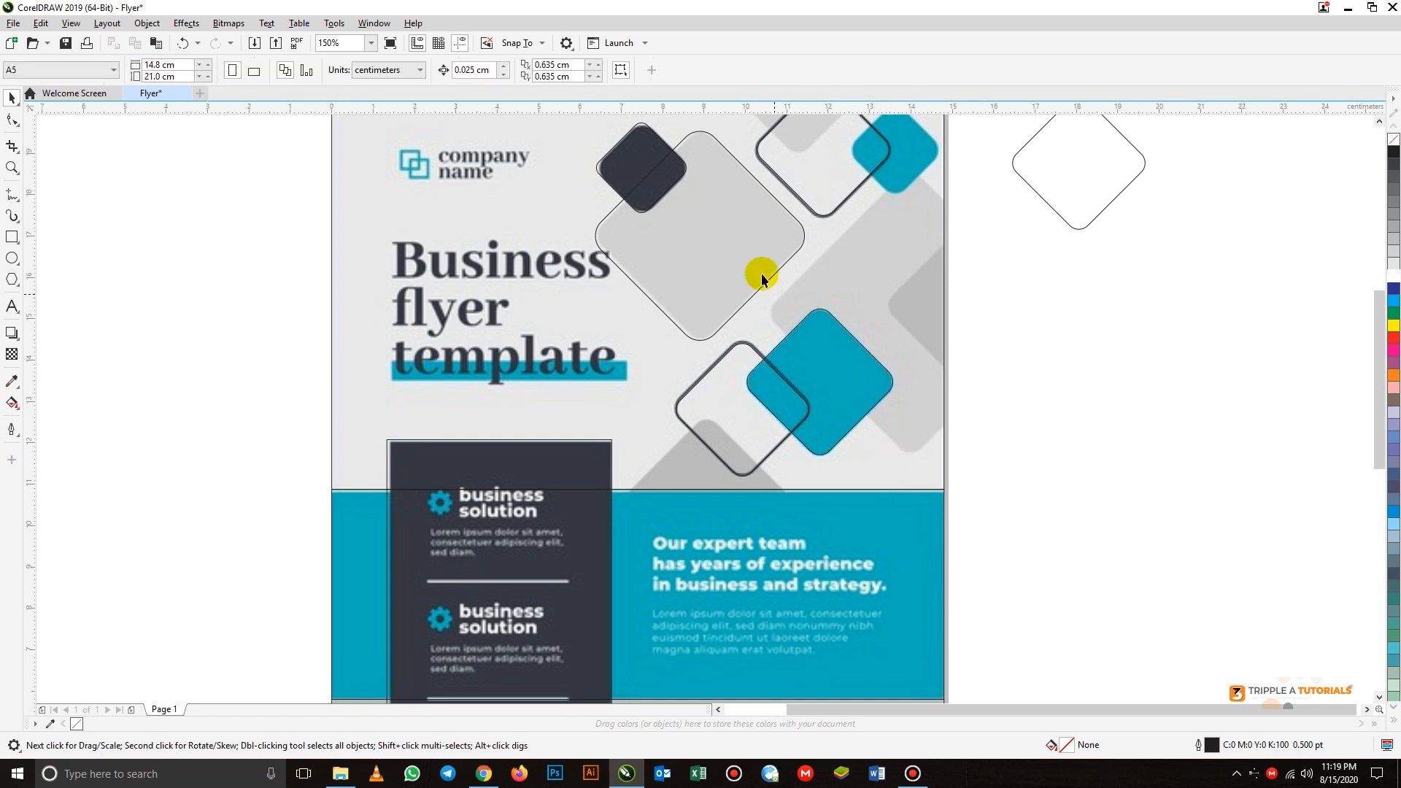
# - Duplicate the large grey diamond onto the big light-grey diamond at the page's right edge and enlarge the copy to about 6.73 cm wide
pyautogui.moveTo(740, 256); pyautogui.dragTo(912, 316)
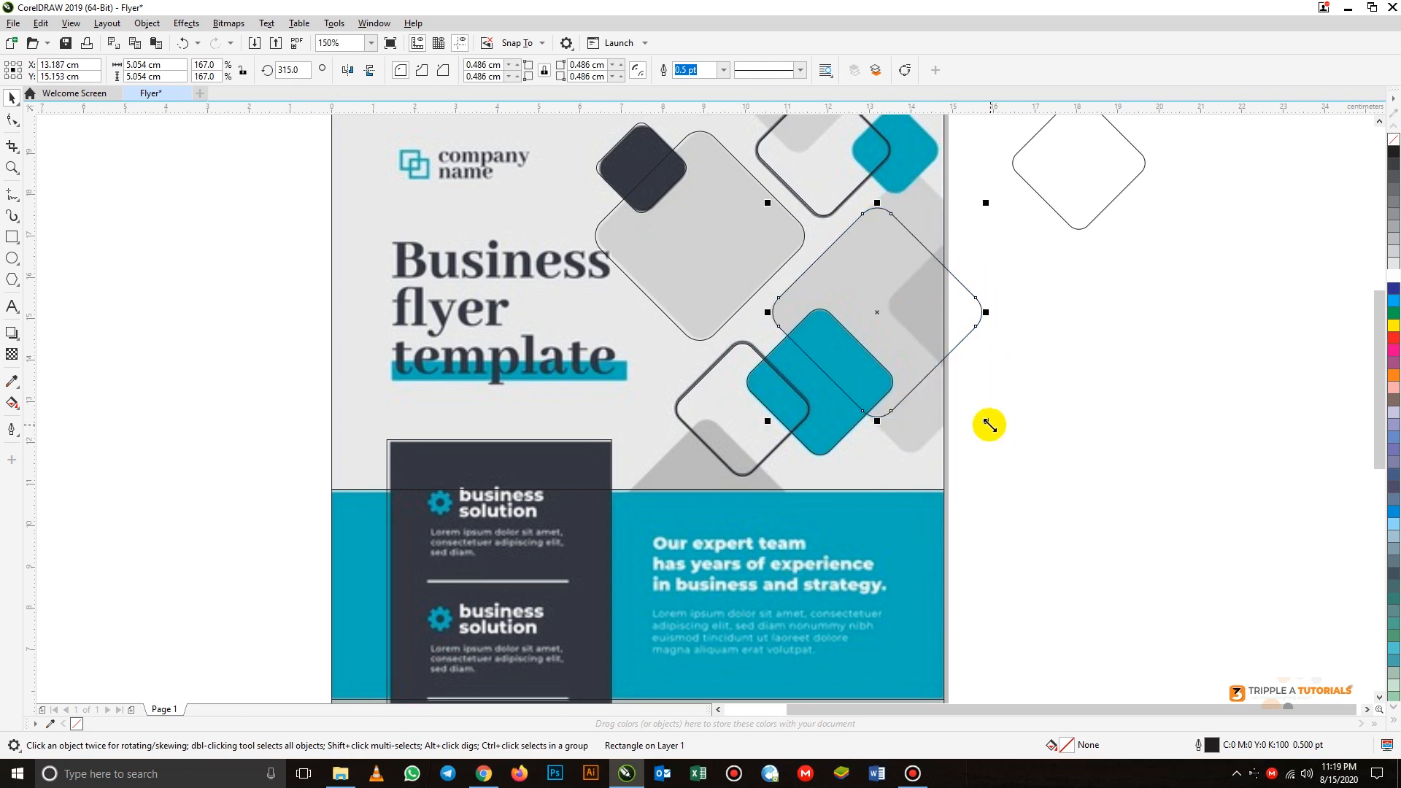
pyautogui.moveTo(987, 423); pyautogui.dragTo(1029, 452)
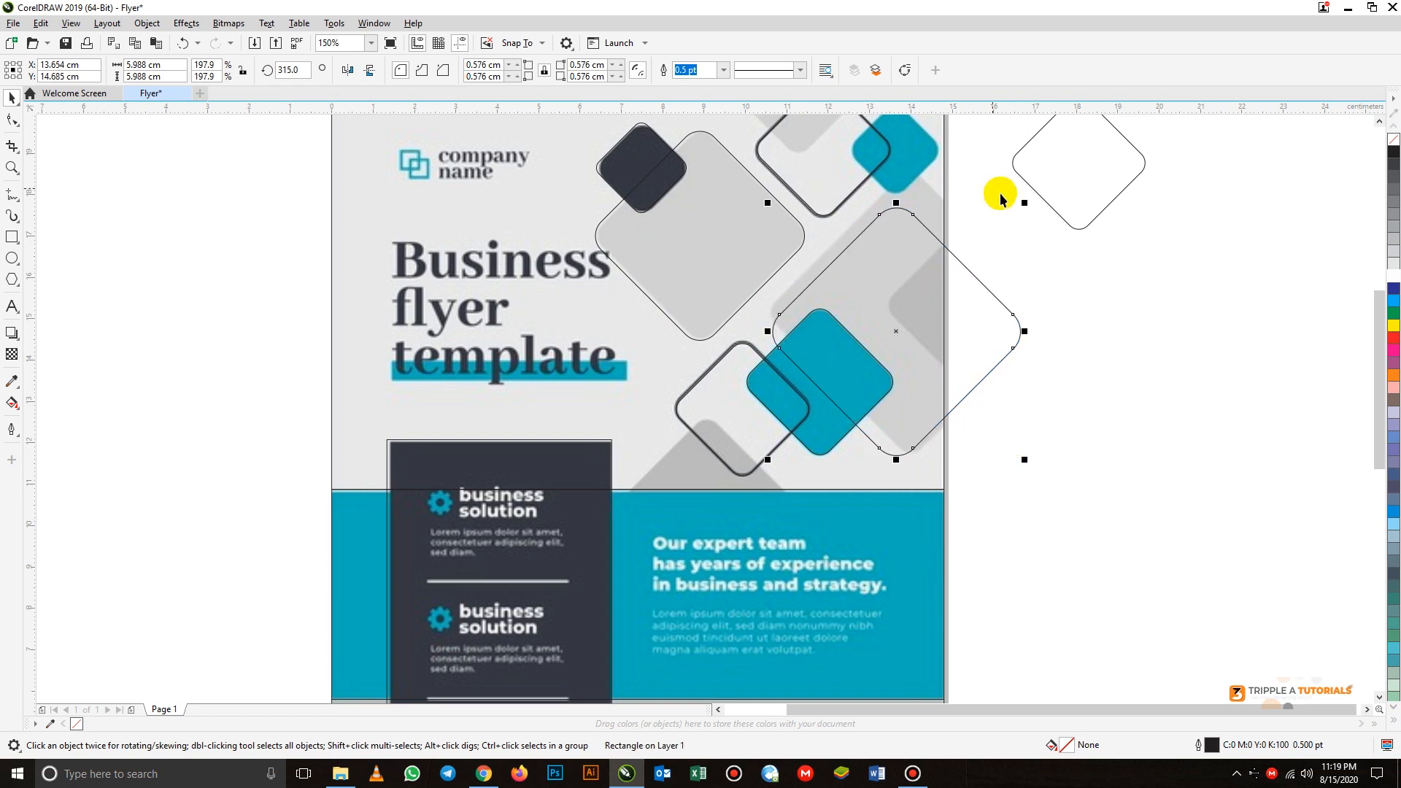
pyautogui.moveTo(1022, 200); pyautogui.dragTo(1062, 161)
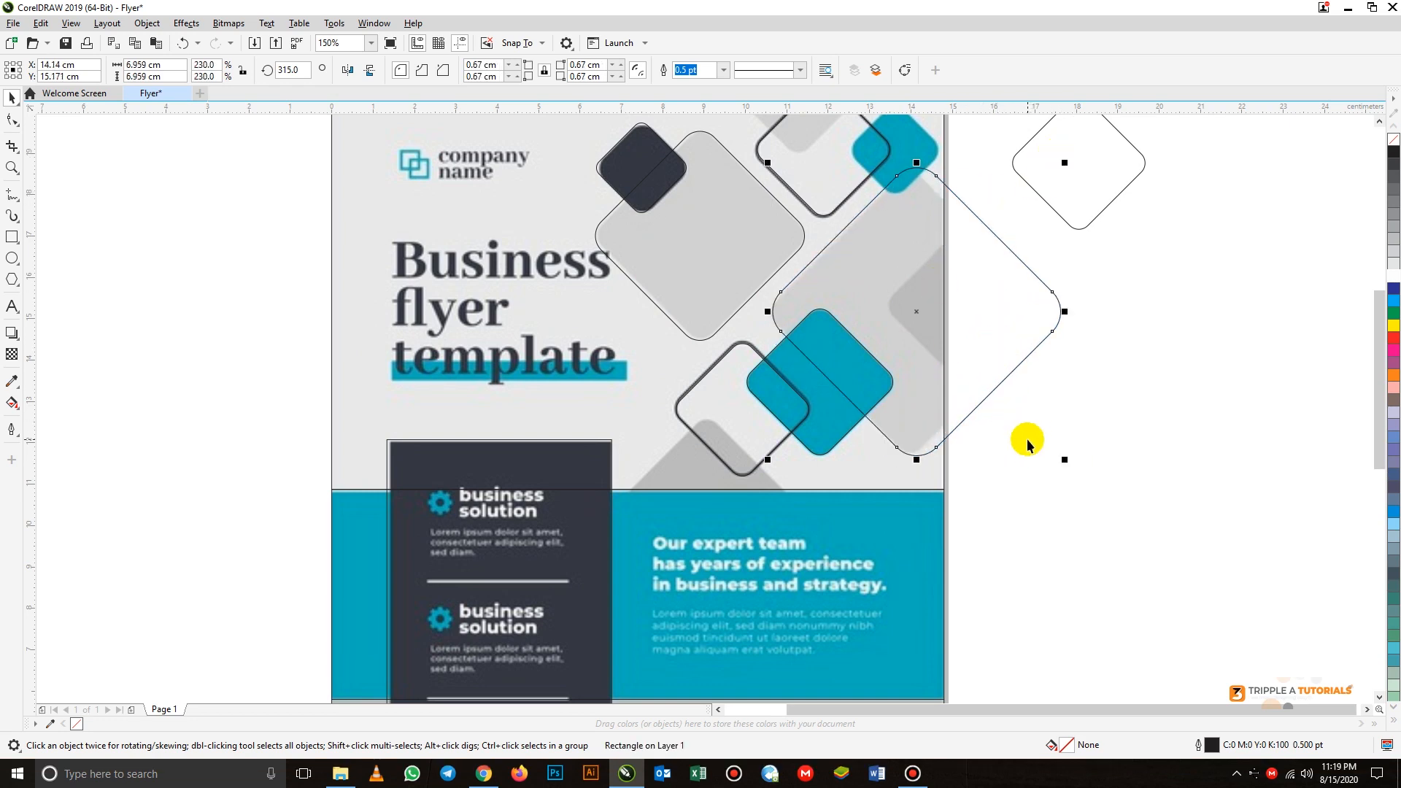
pyautogui.moveTo(1066, 462); pyautogui.dragTo(1052, 461)
pyautogui.moveTo(962, 377); pyautogui.dragTo(960, 381)
pyautogui.scroll(-1, 882, 325)
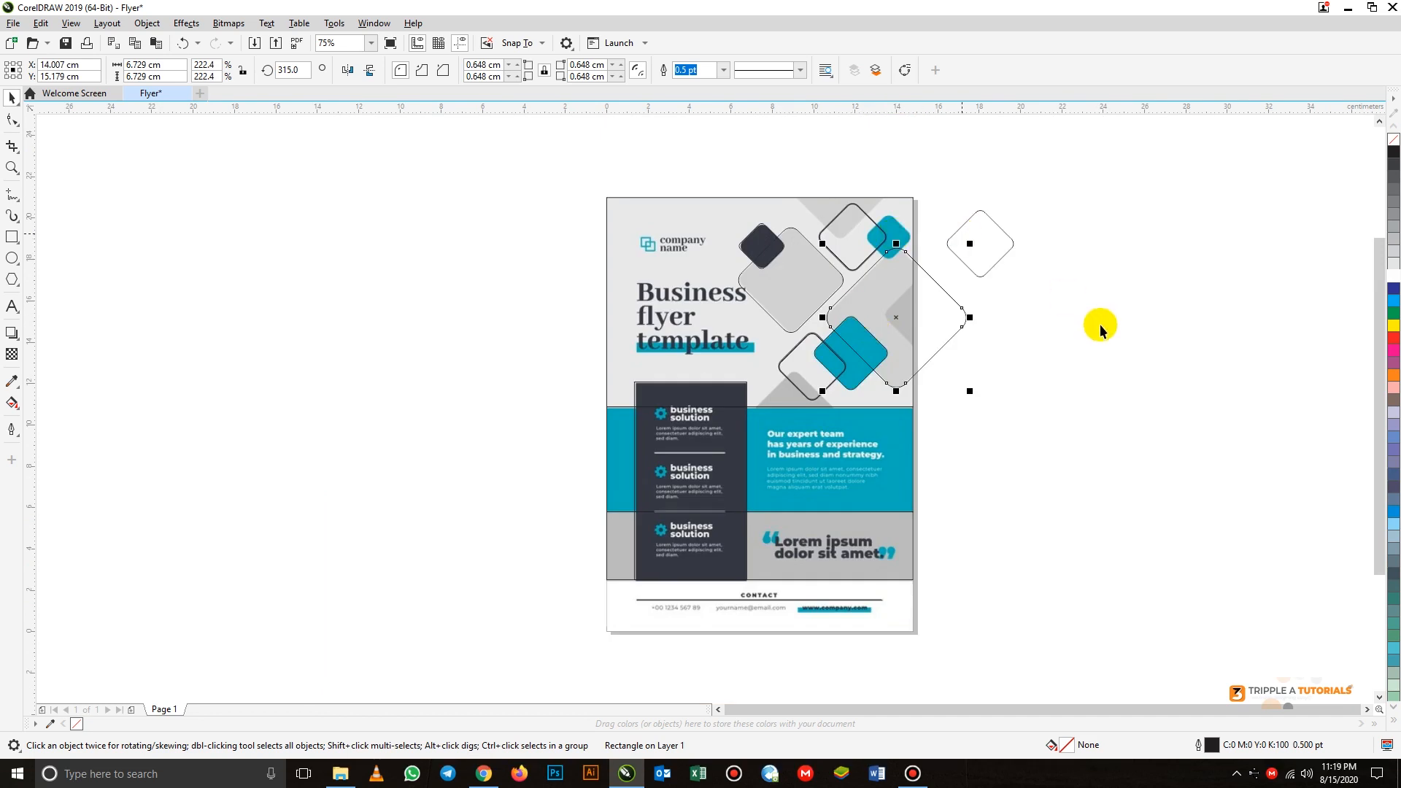
pyautogui.click(1101, 329)
# - Duplicate the upper outlined diamond onto the small teal diamond near the page's upper right corner and shrink the copy to about 2.14 cm
pyautogui.scroll(1, 913, 204)
pyautogui.click(795, 251)
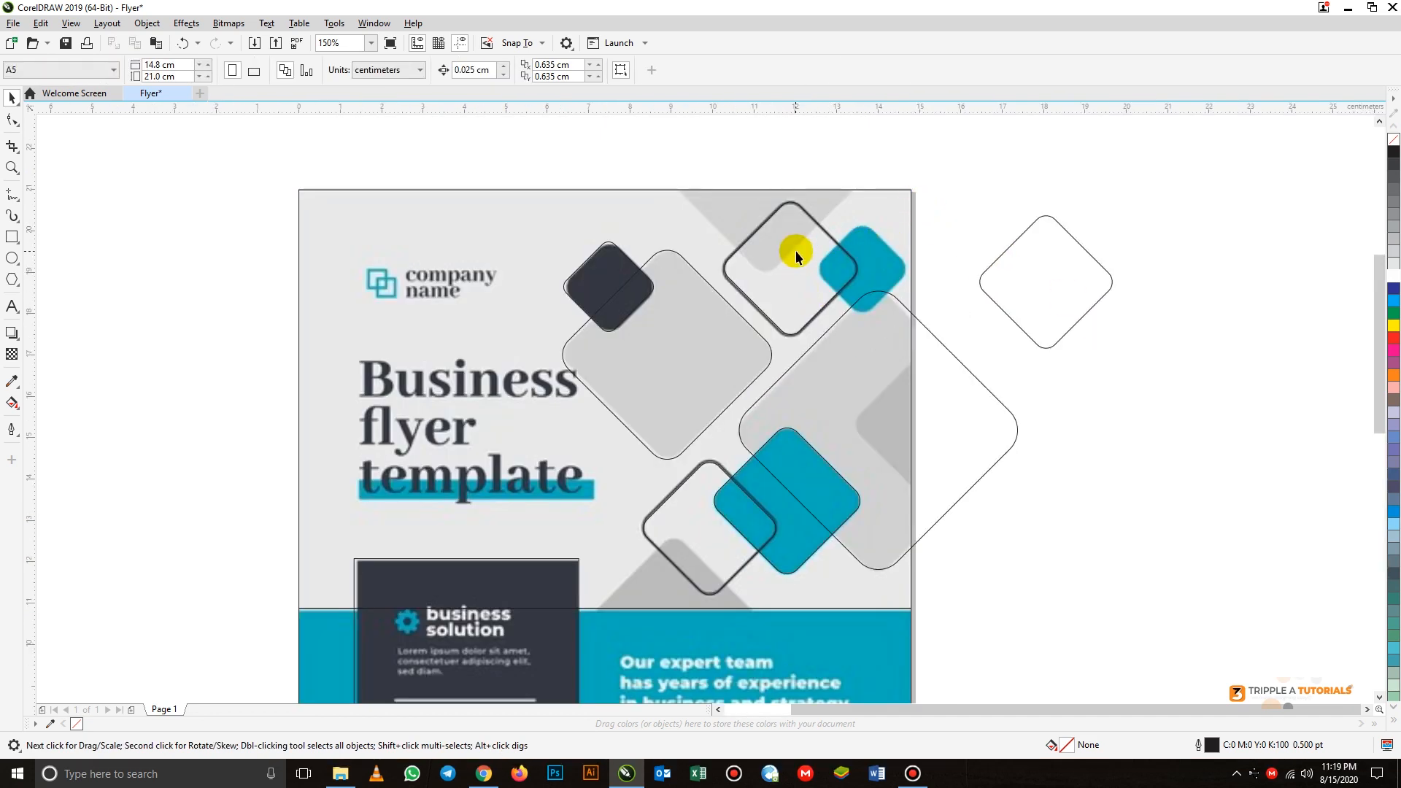
pyautogui.click(896, 256)
pyautogui.moveTo(896, 256); pyautogui.dragTo(886, 250)
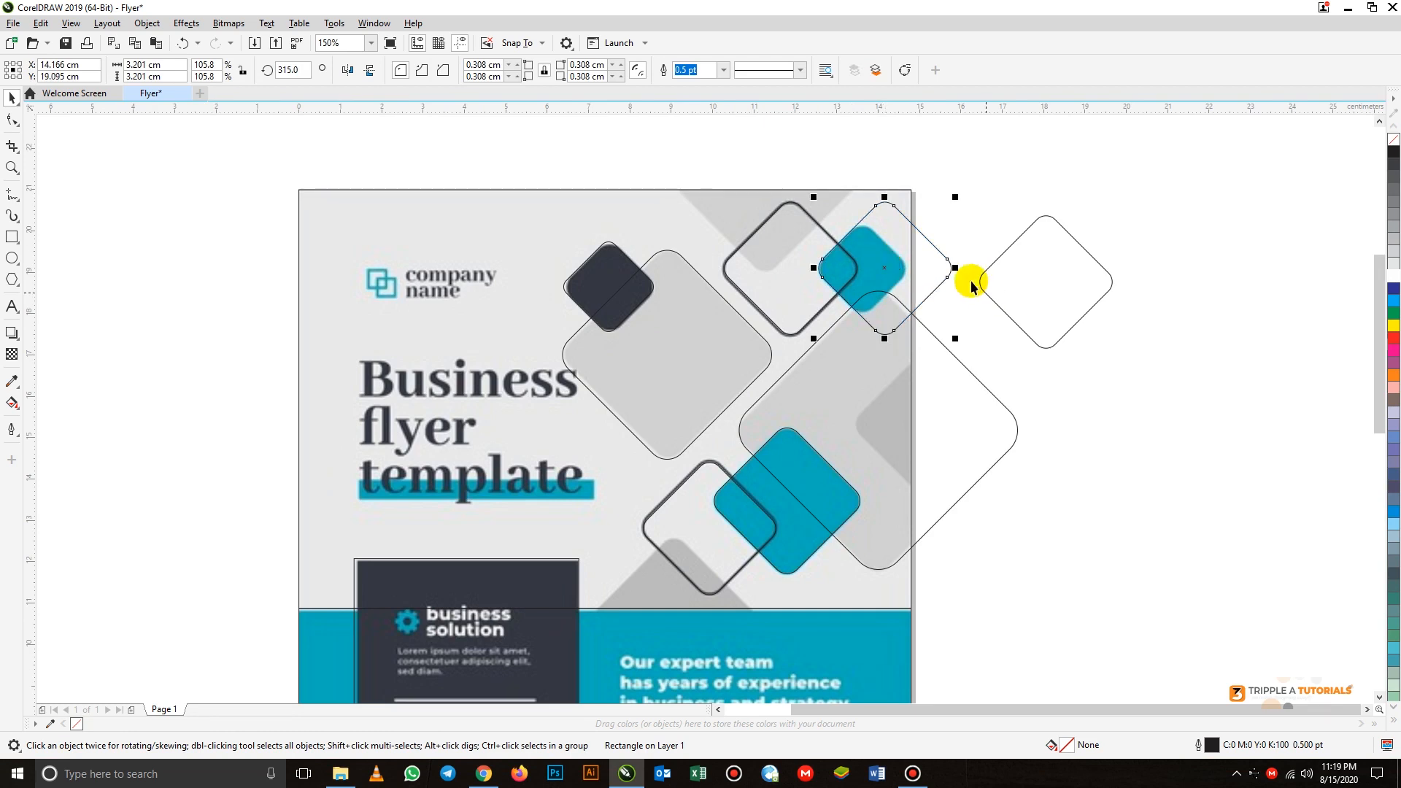
pyautogui.moveTo(955, 197); pyautogui.dragTo(937, 215)
pyautogui.moveTo(938, 338); pyautogui.dragTo(885, 272)
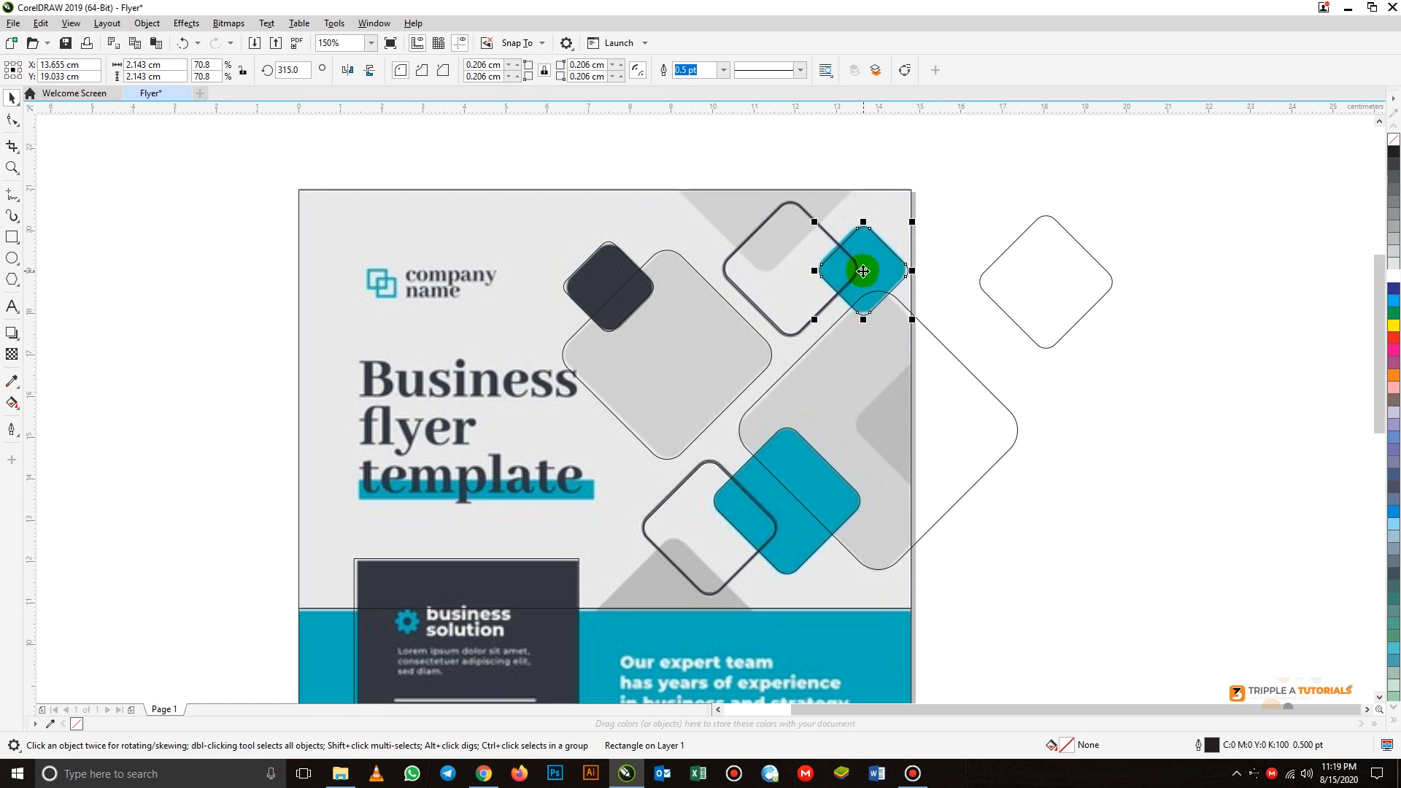
pyautogui.click(1102, 418)
# - Move the spare diamond from beside the page onto the grey shape above the teal band and enlarge it to about 3.59 cm wide
pyautogui.moveTo(1051, 265); pyautogui.dragTo(675, 587)
pyautogui.scroll(-2, 678, 588)
pyautogui.scroll(4, 682, 591)
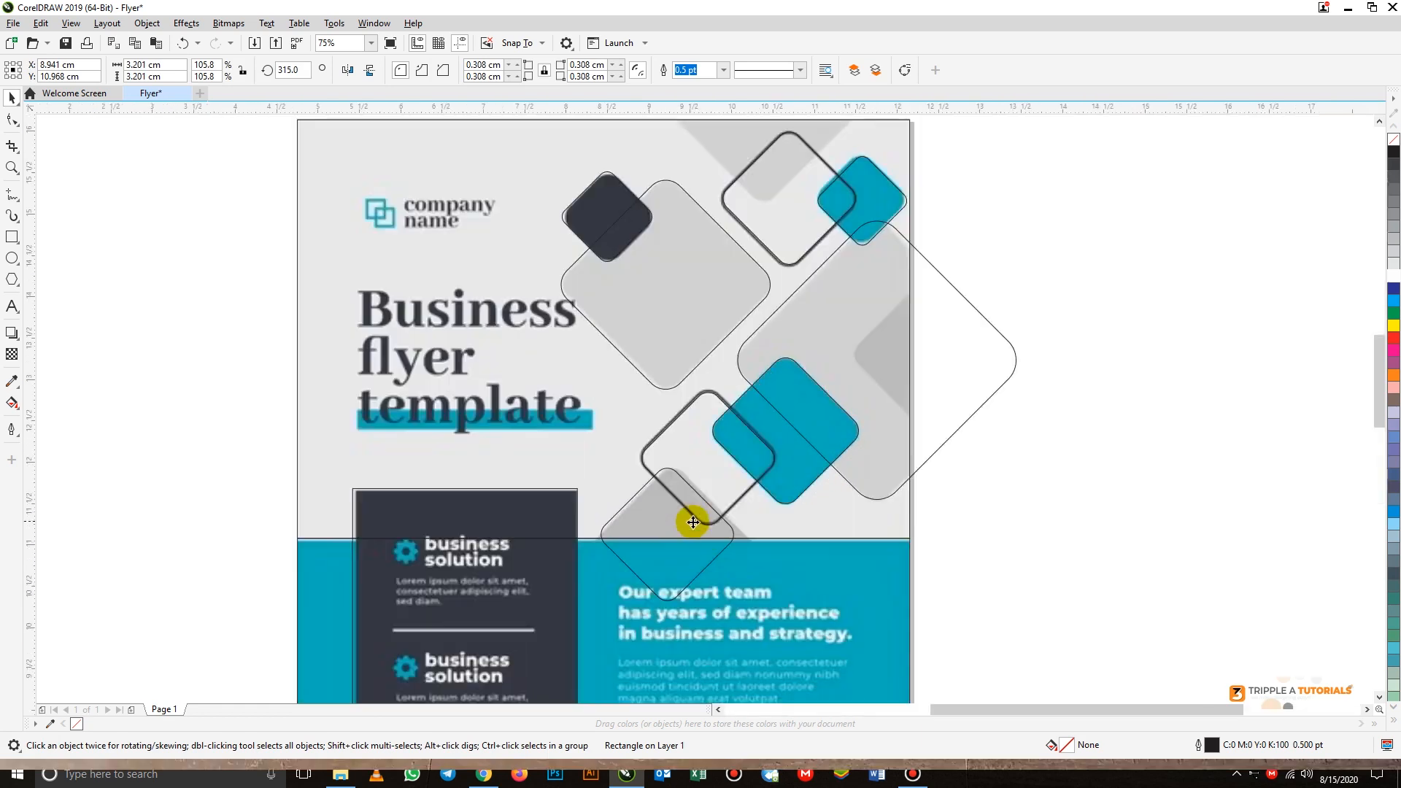
pyautogui.moveTo(690, 532); pyautogui.dragTo(701, 527)
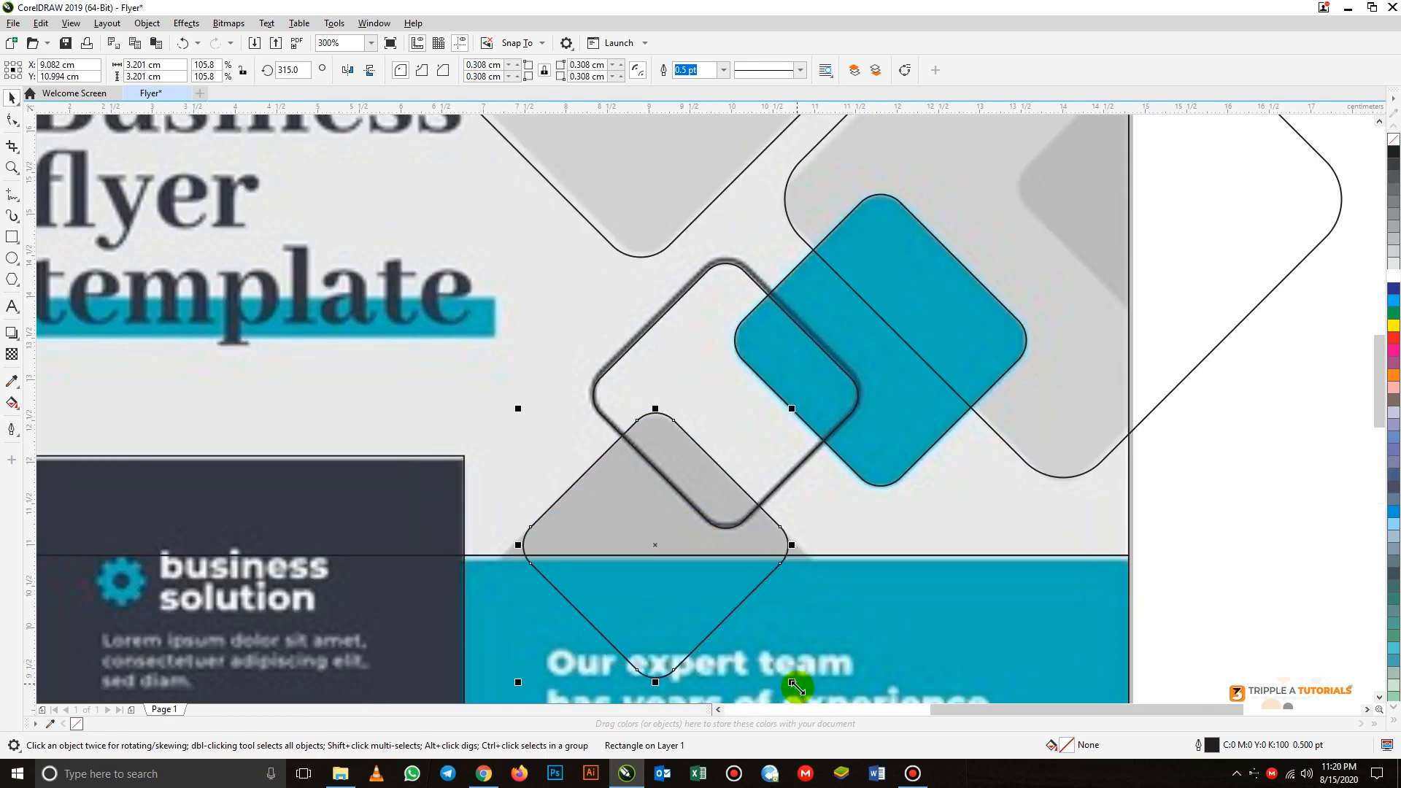
pyautogui.moveTo(794, 683); pyautogui.dragTo(802, 564)
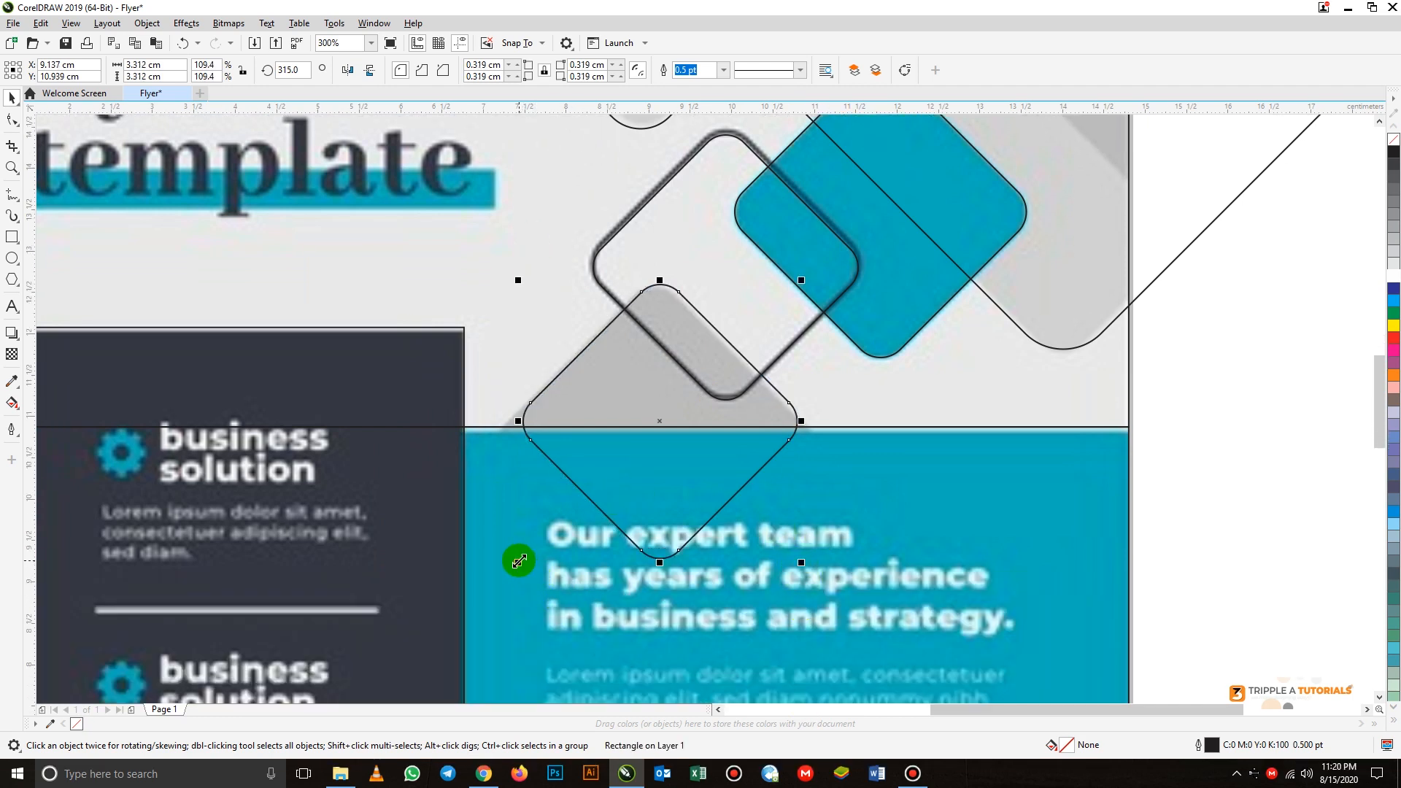
pyautogui.moveTo(518, 562); pyautogui.dragTo(494, 578)
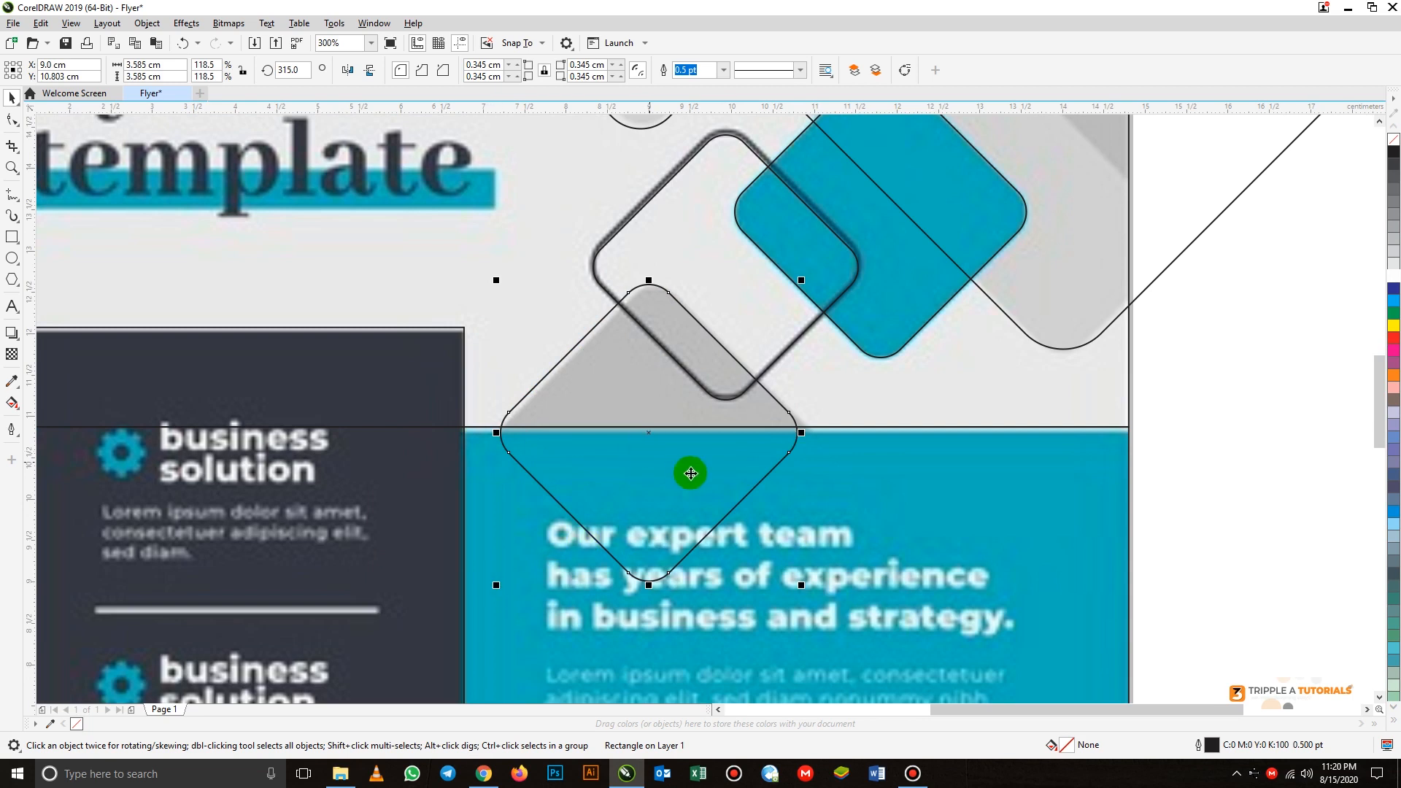
pyautogui.moveTo(717, 452); pyautogui.dragTo(719, 455)
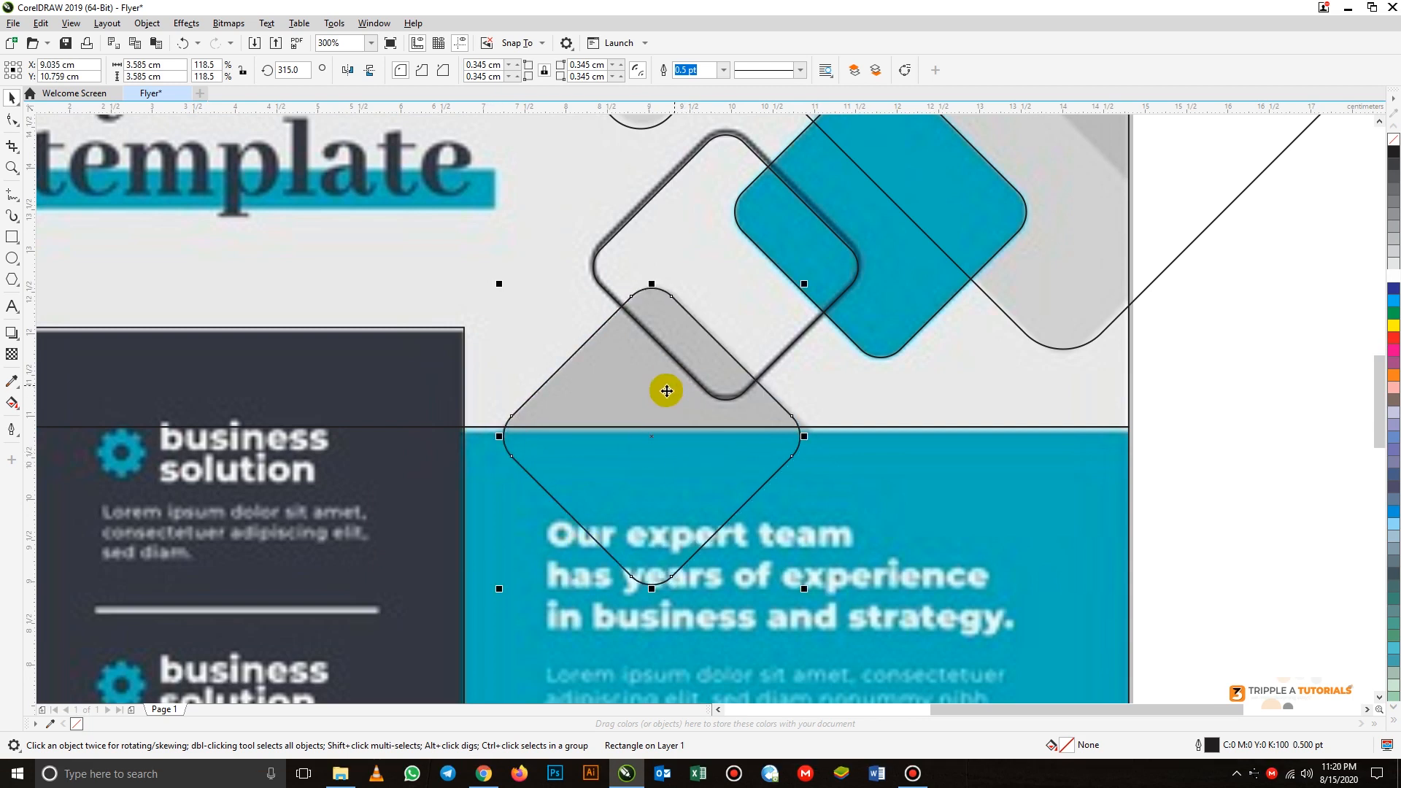
pyautogui.scroll(-4, 666, 392)
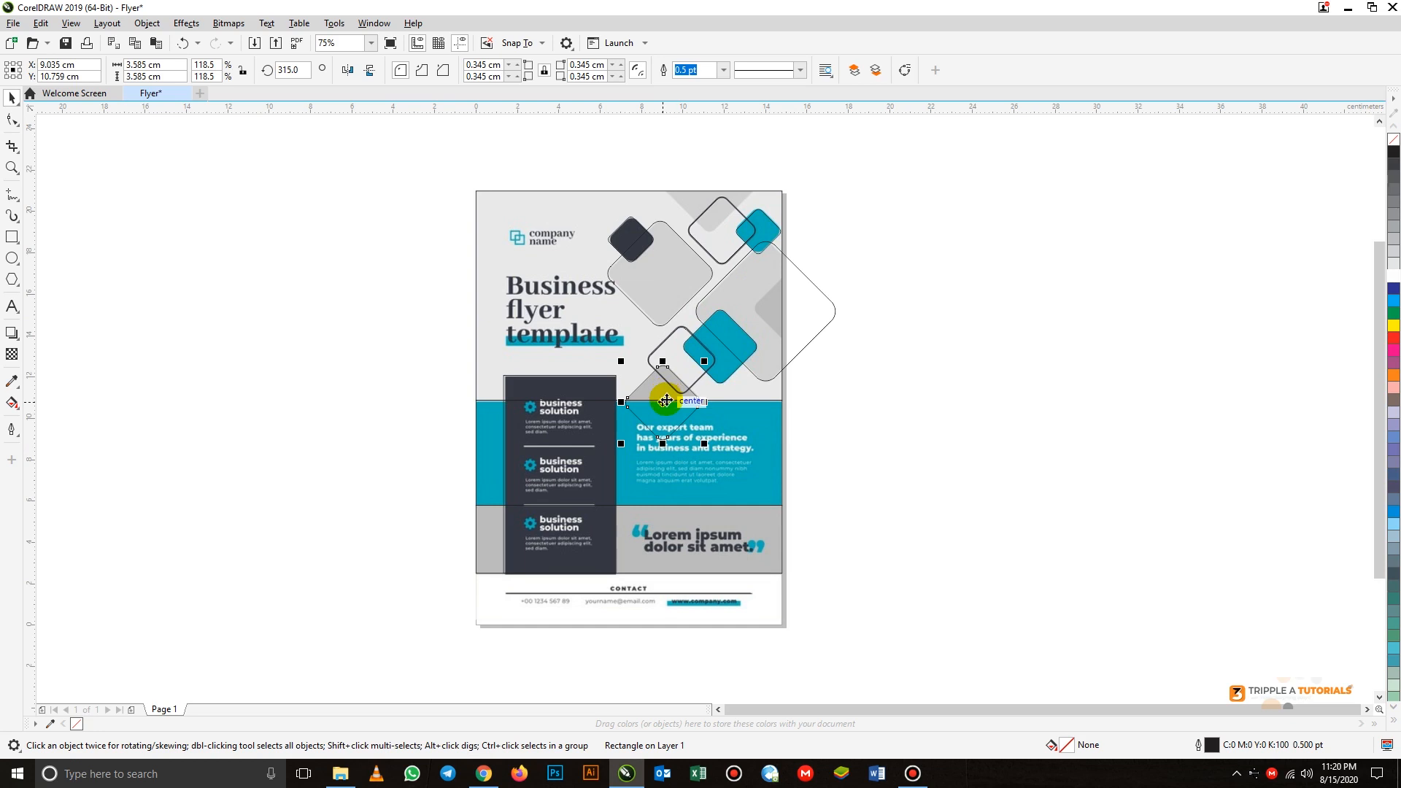
pyautogui.scroll(4, 666, 400)
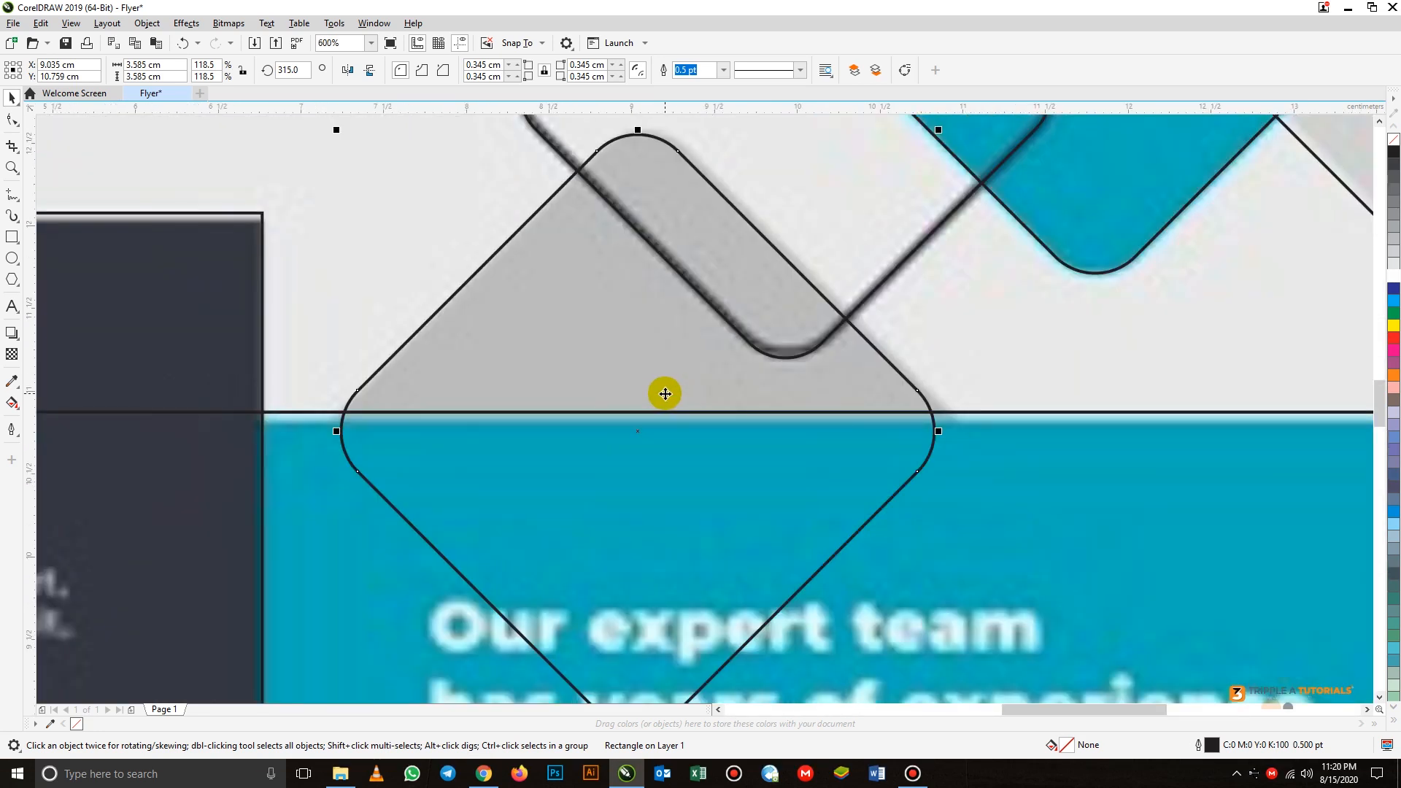
pyautogui.scroll(-3, 665, 393)
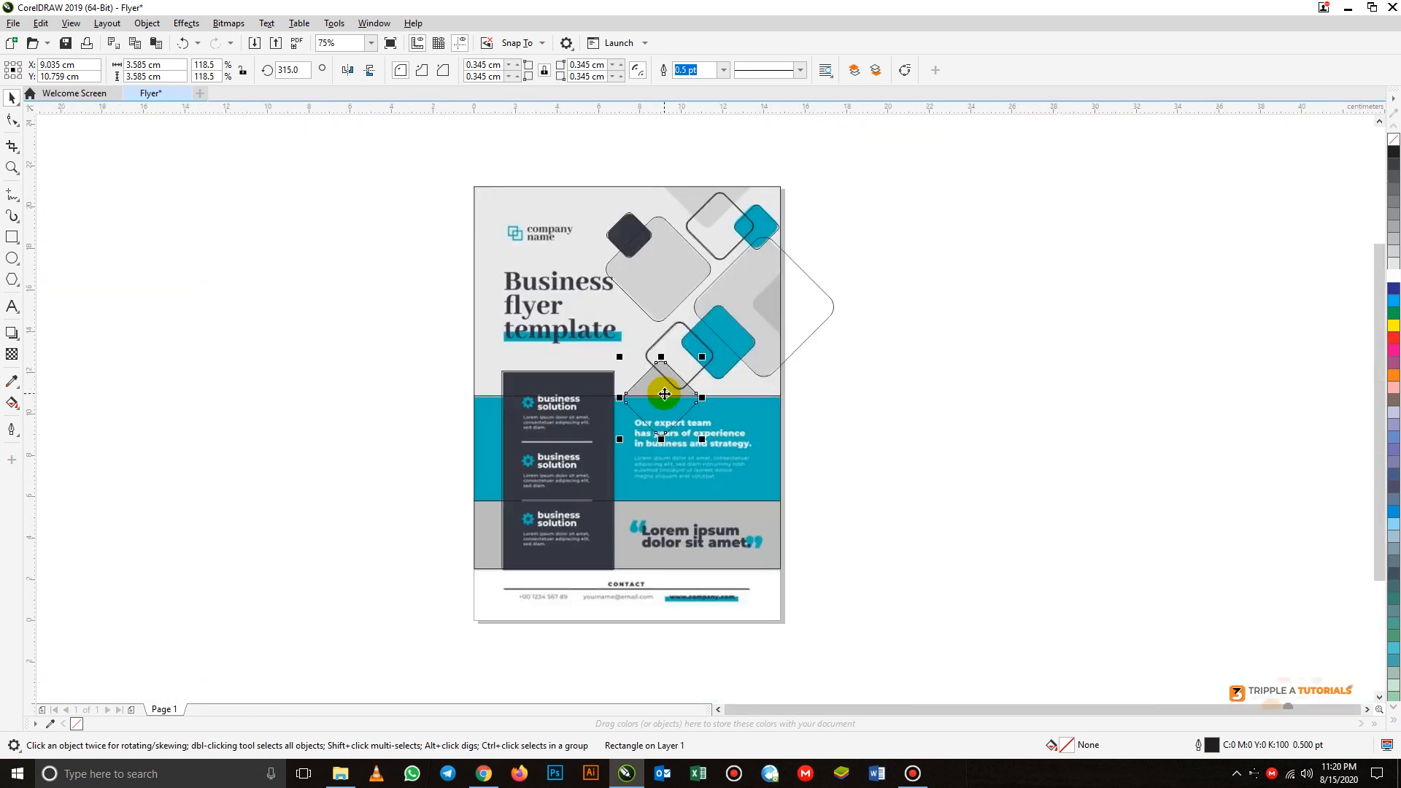
pyautogui.click(928, 484)
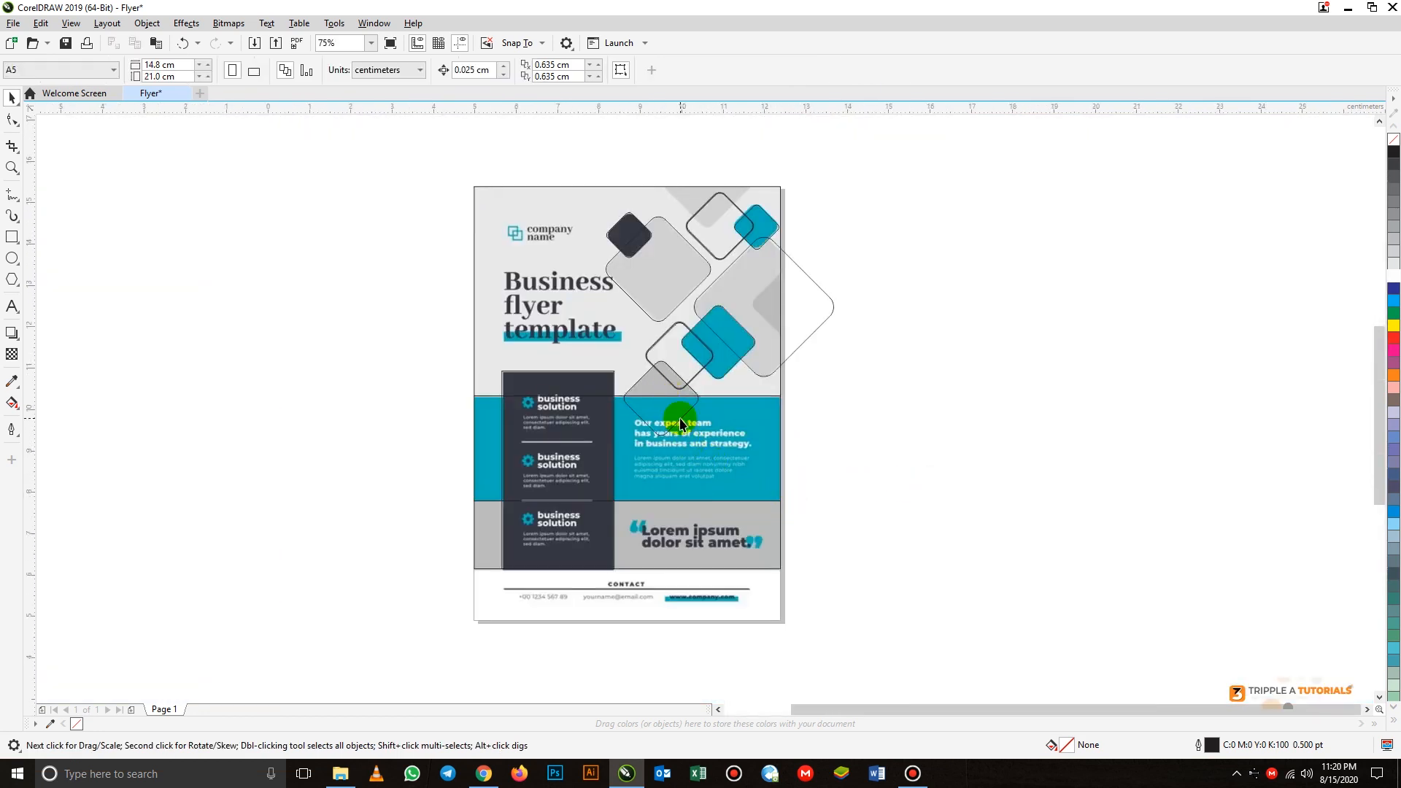
# - Draw a square of about 0.47 × 0.46 cm over the logo's upper square and place a copy over its lower square
pyautogui.scroll(2, 679, 423)
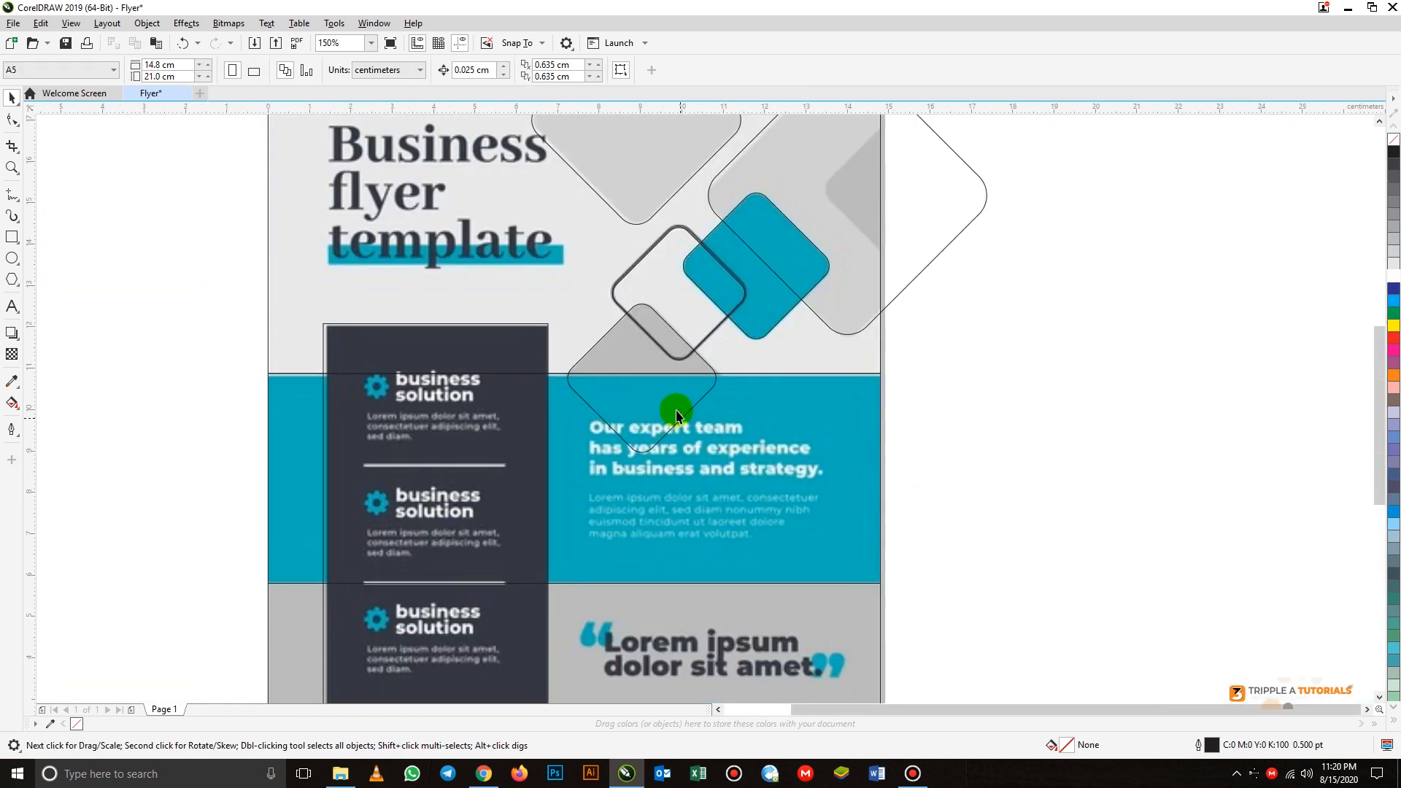
pyautogui.click(371, 43)
pyautogui.click(353, 64)
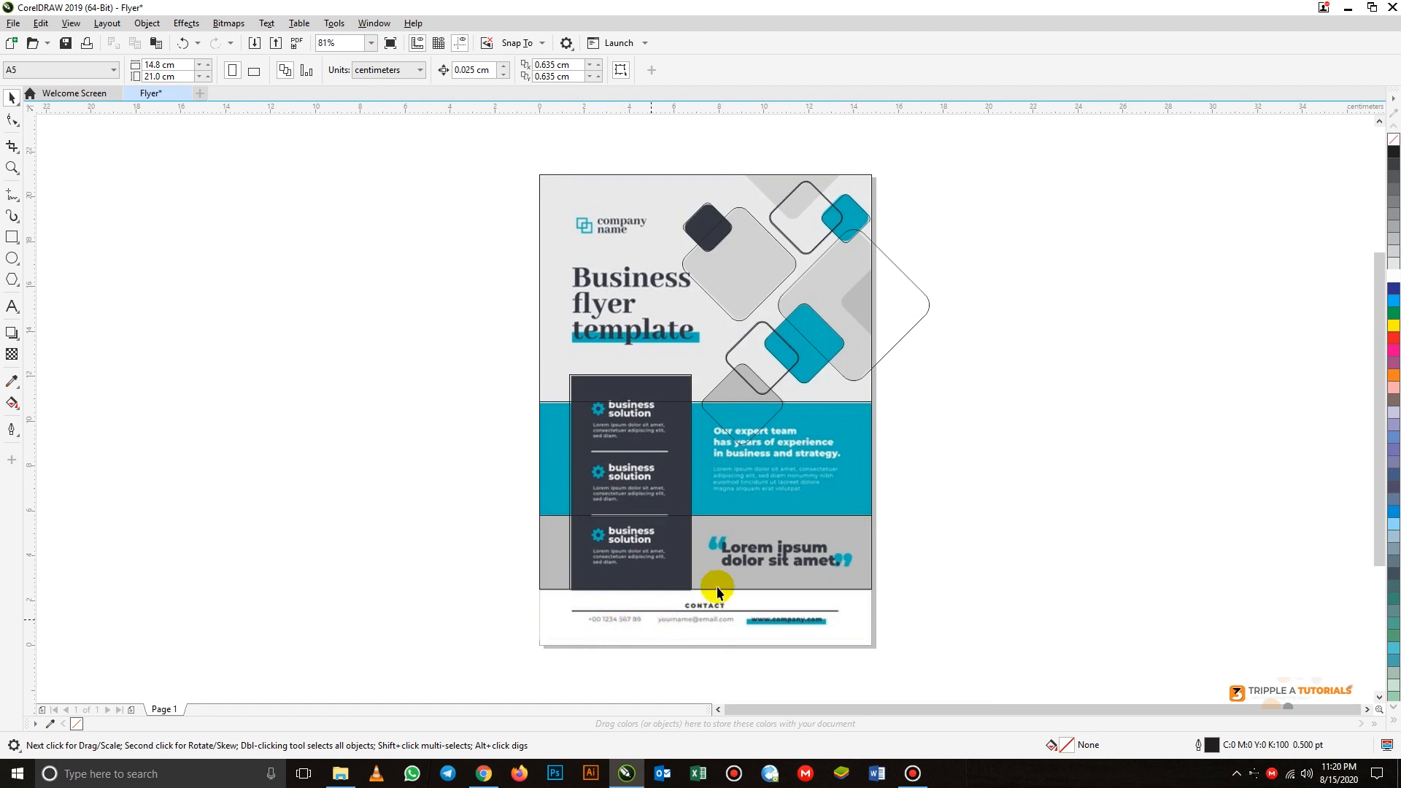
pyautogui.scroll(4, 584, 215)
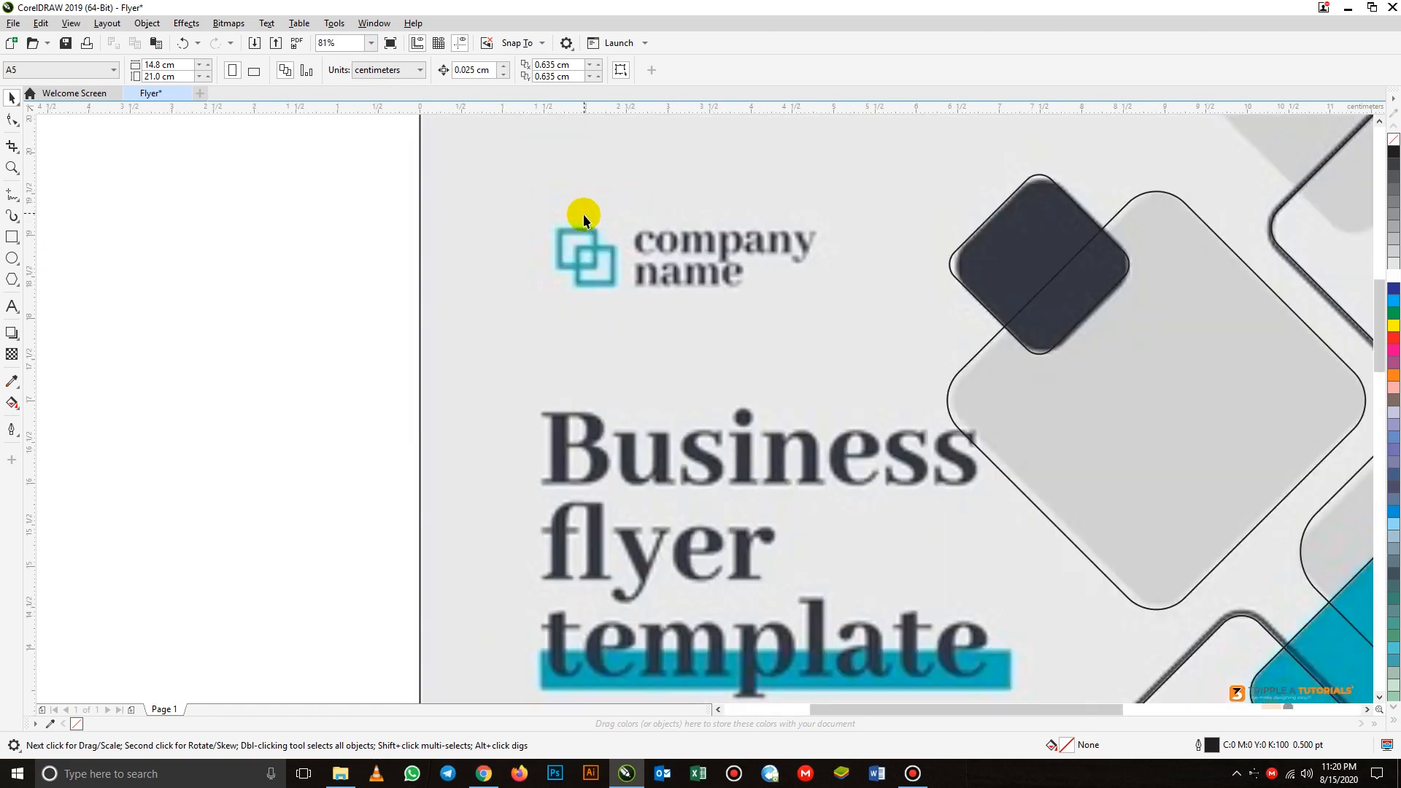
pyautogui.click(11, 238)
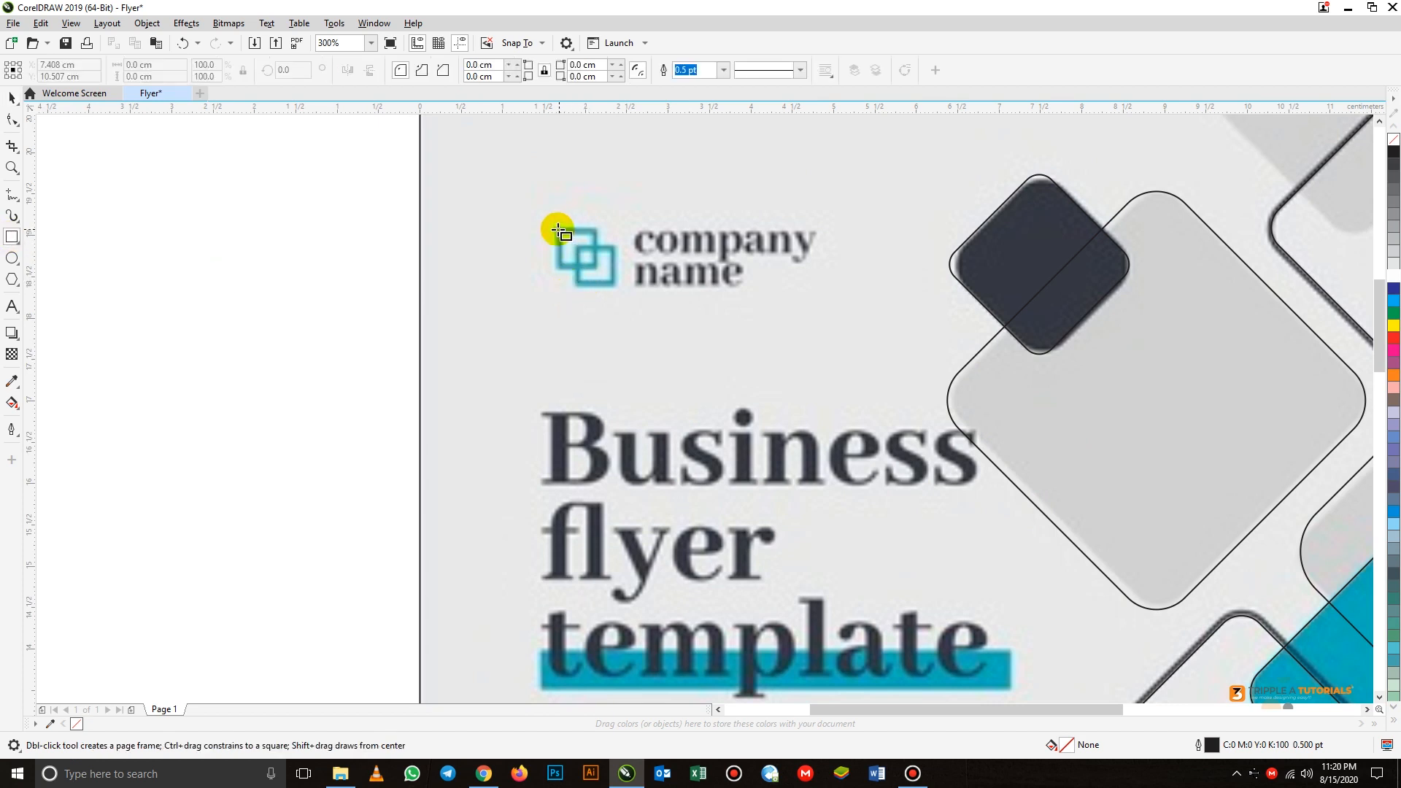
pyautogui.moveTo(557, 229); pyautogui.dragTo(599, 268)
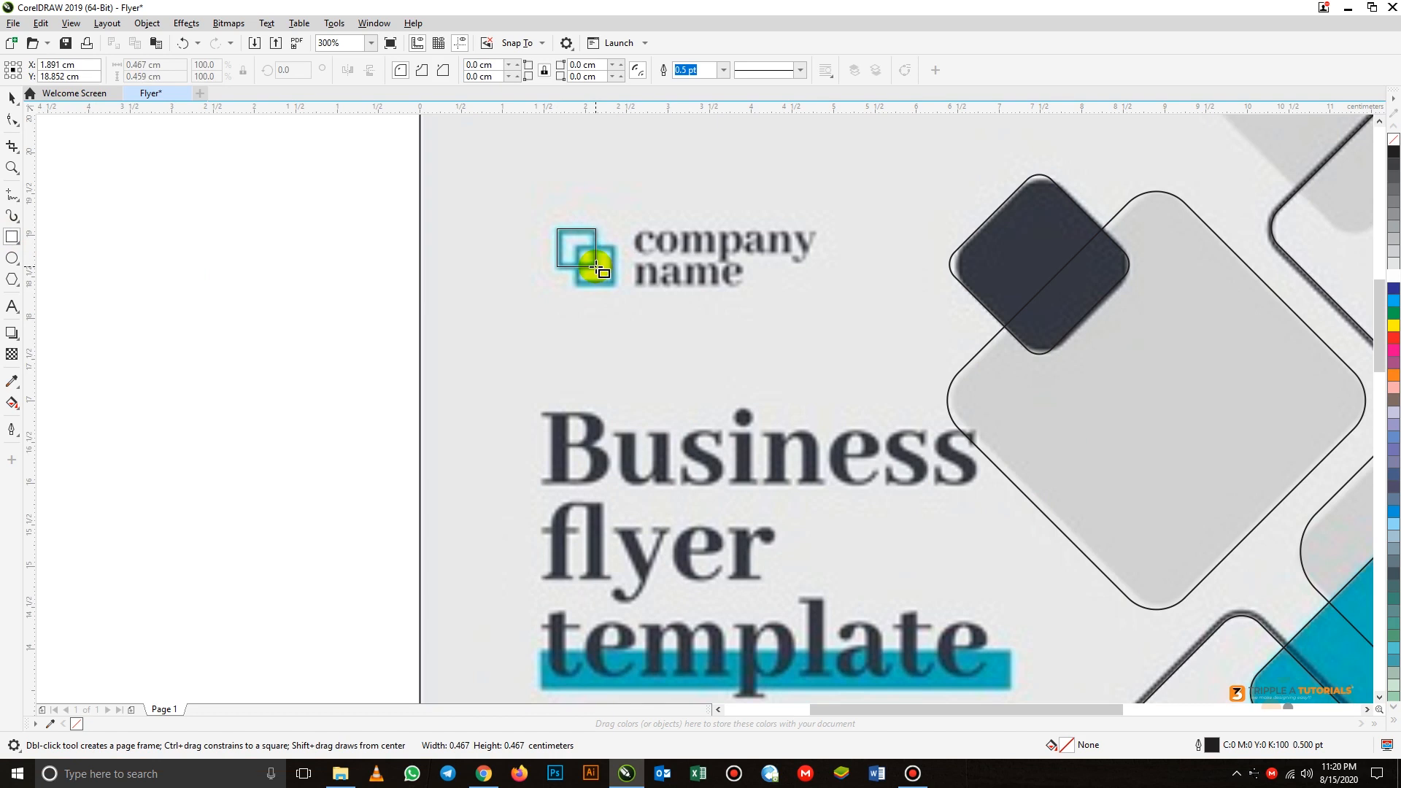
pyautogui.moveTo(596, 266)
pyautogui.mouseDown()
pyautogui.moveTo(576, 246)
pyautogui.moveTo(600, 272)
pyautogui.mouseUp()
pyautogui.click(11, 99)
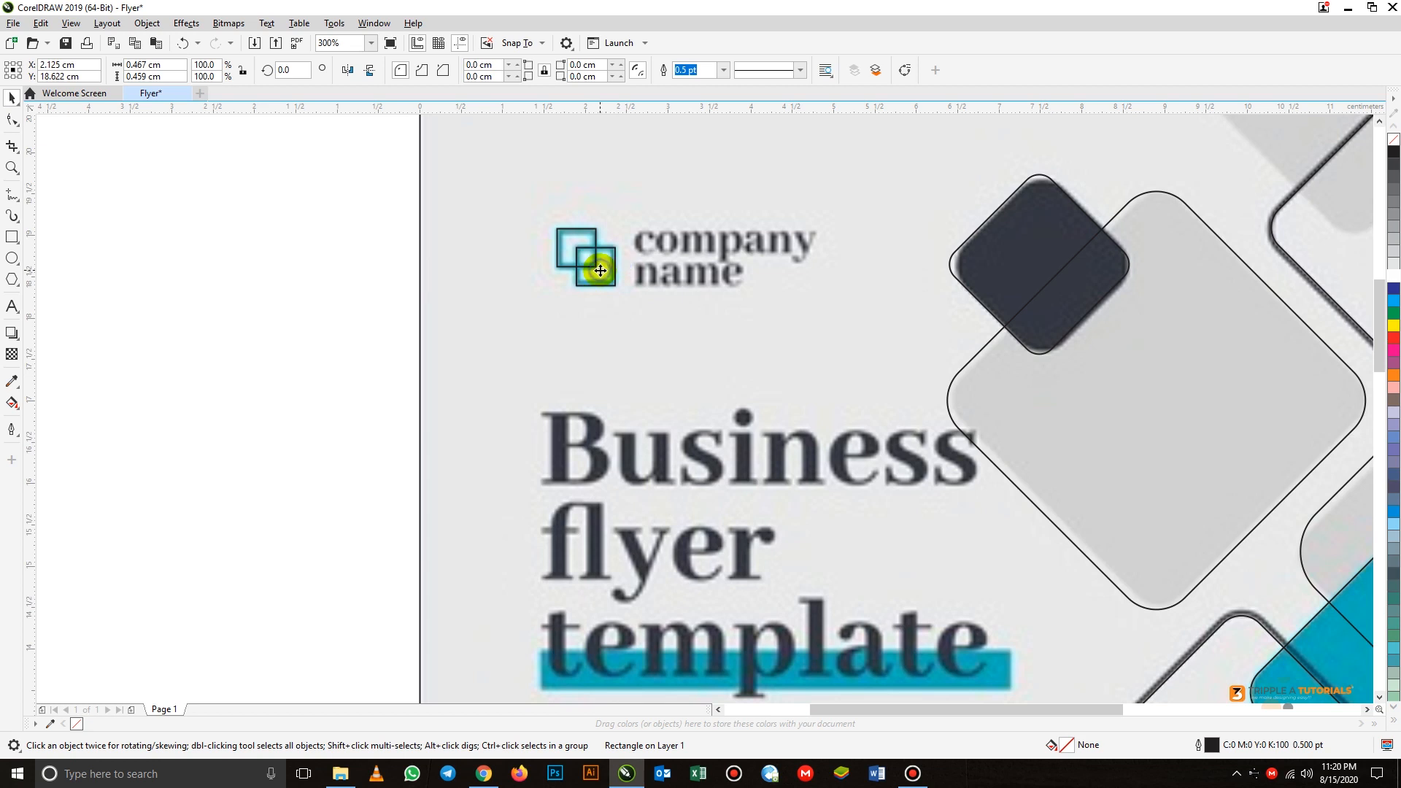
pyautogui.click(446, 300)
pyautogui.scroll(-3, 447, 300)
pyautogui.scroll(-1, 573, 354)
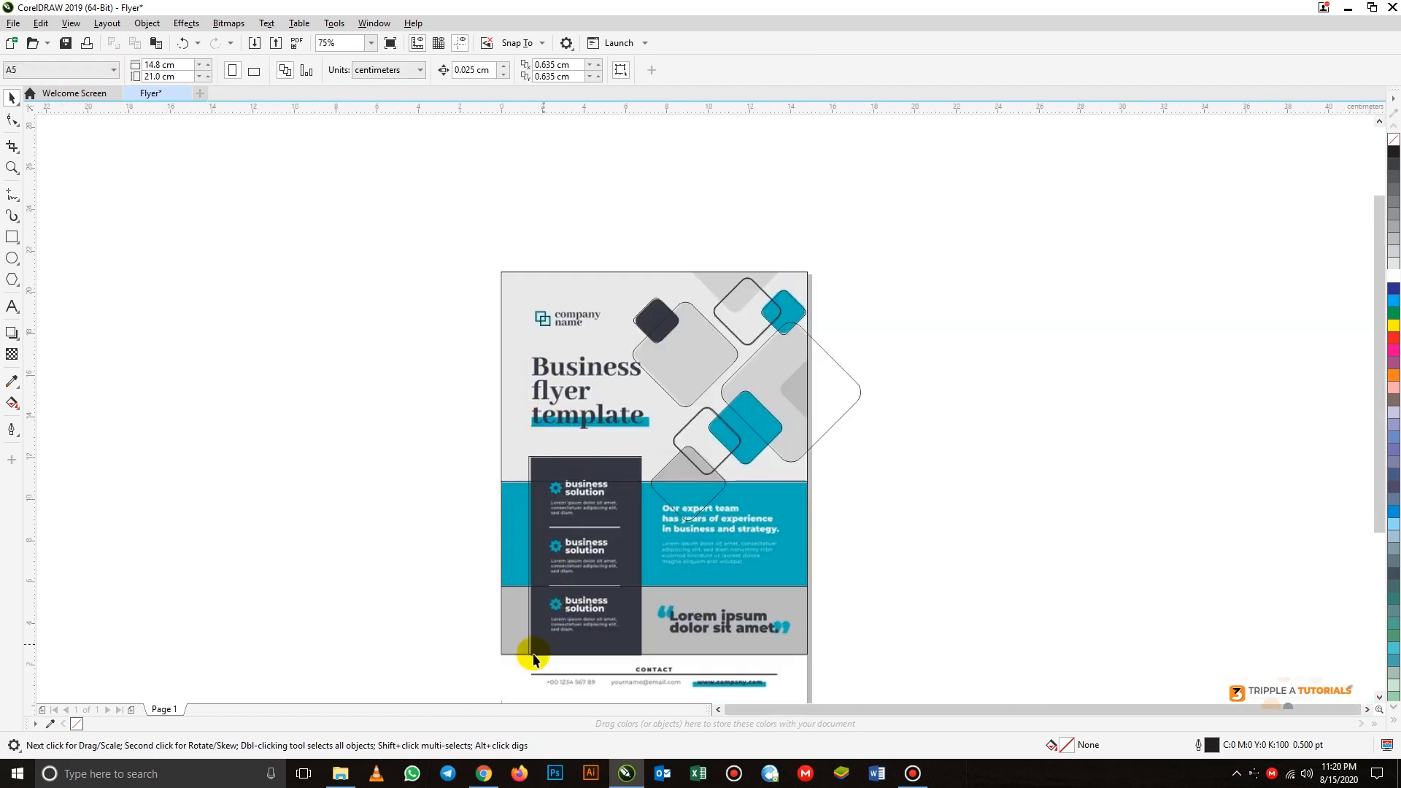
pyautogui.click(515, 637)
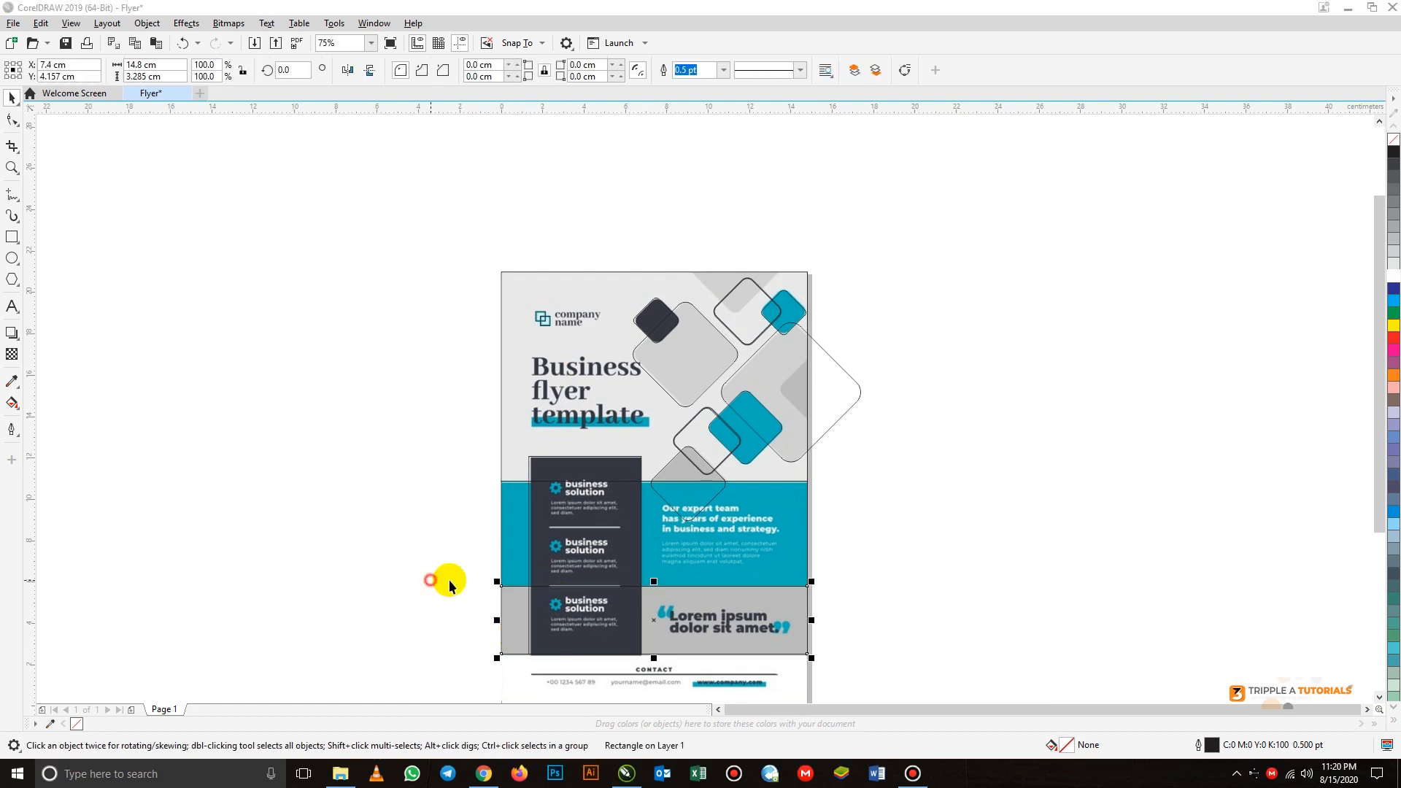
pyautogui.click(511, 547)
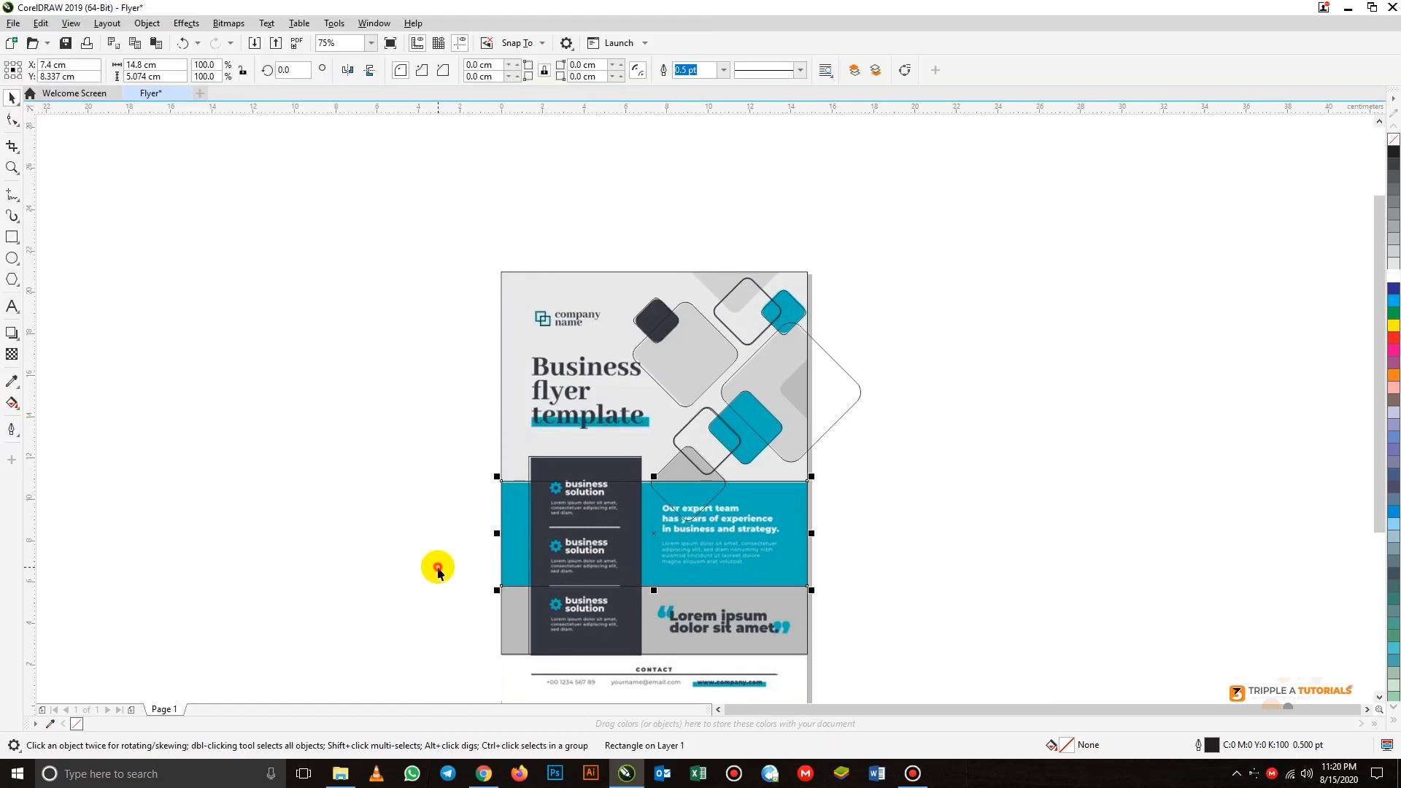
pyautogui.click(509, 526)
pyautogui.press('super')
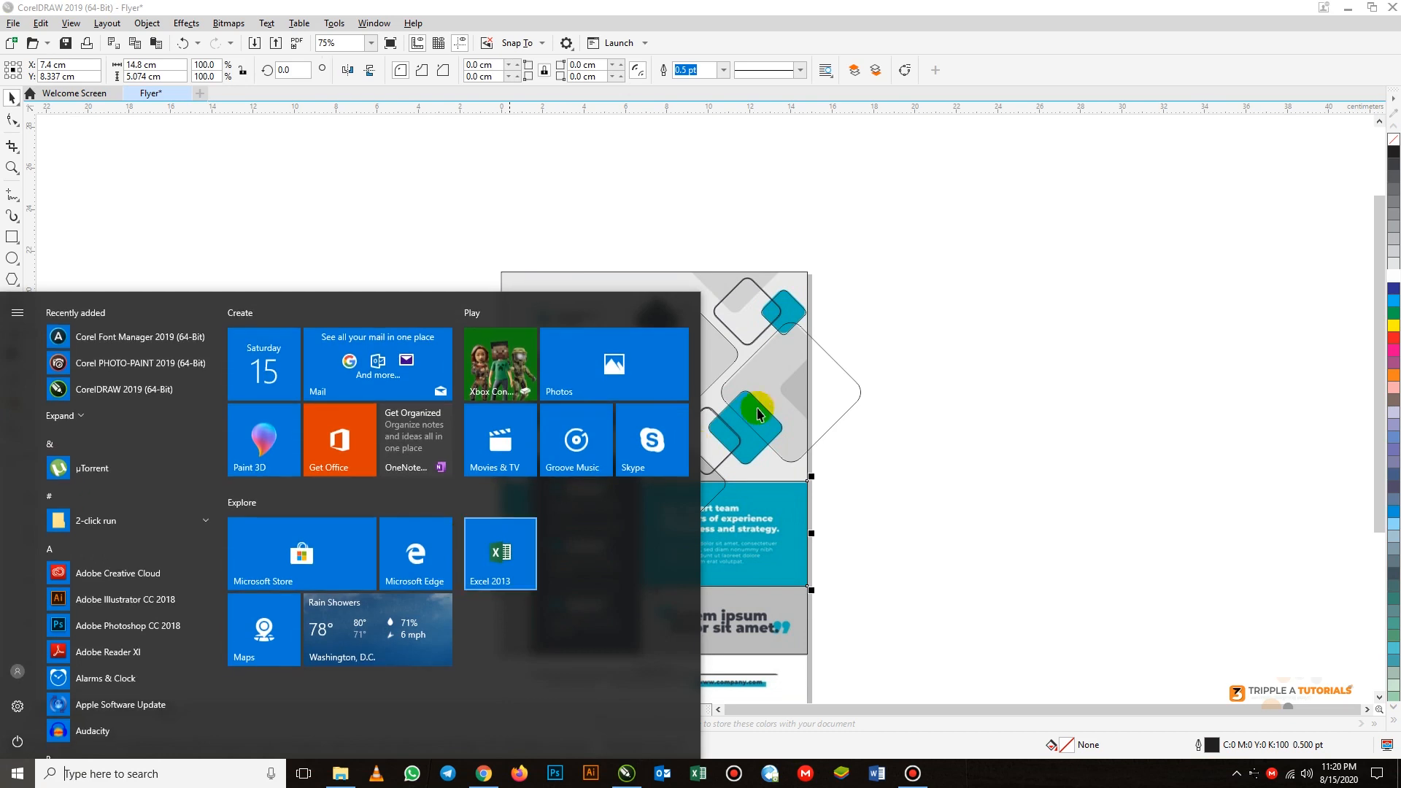
pyautogui.click(942, 409)
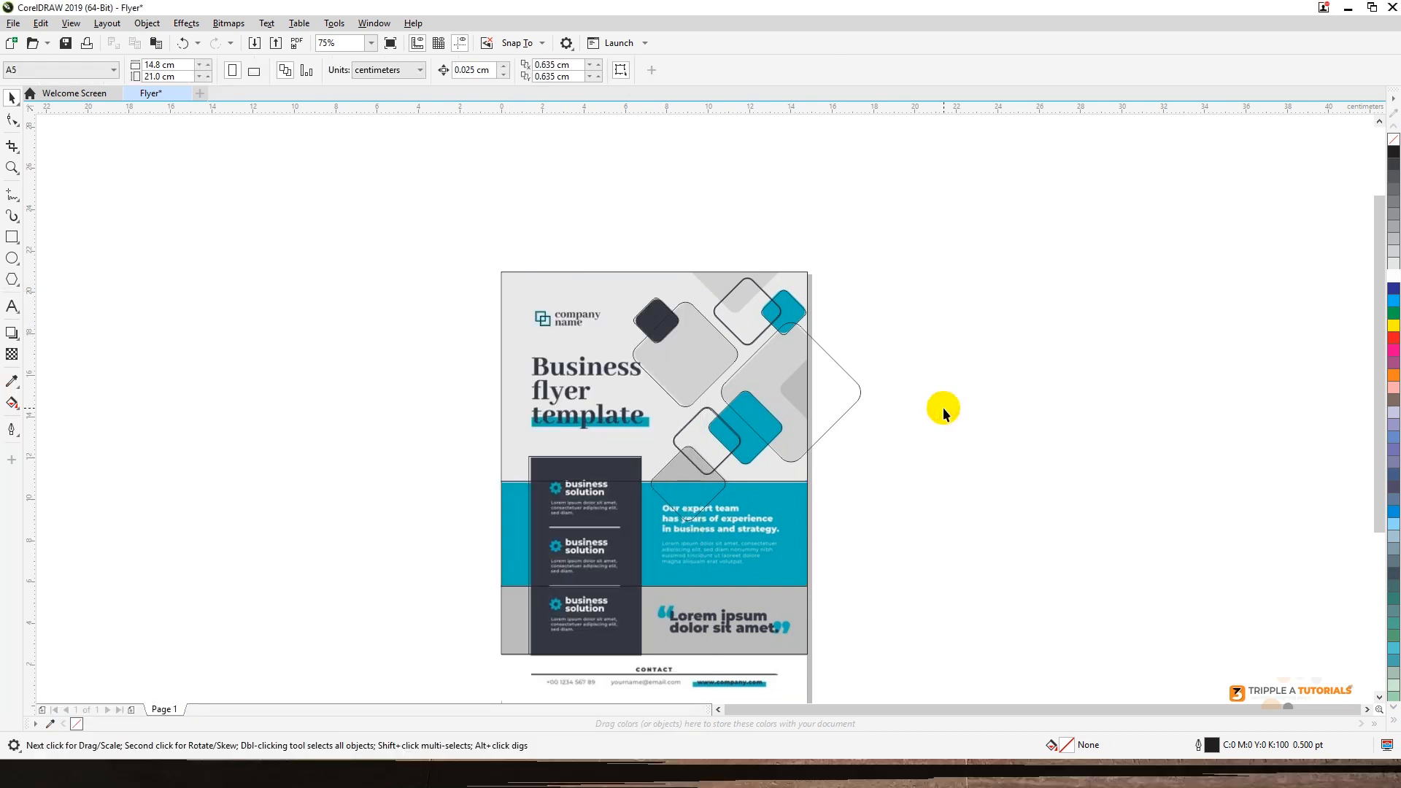
# - Move the reference image from beneath the traced outlines to the empty area on the right of the page
pyautogui.click(514, 510)
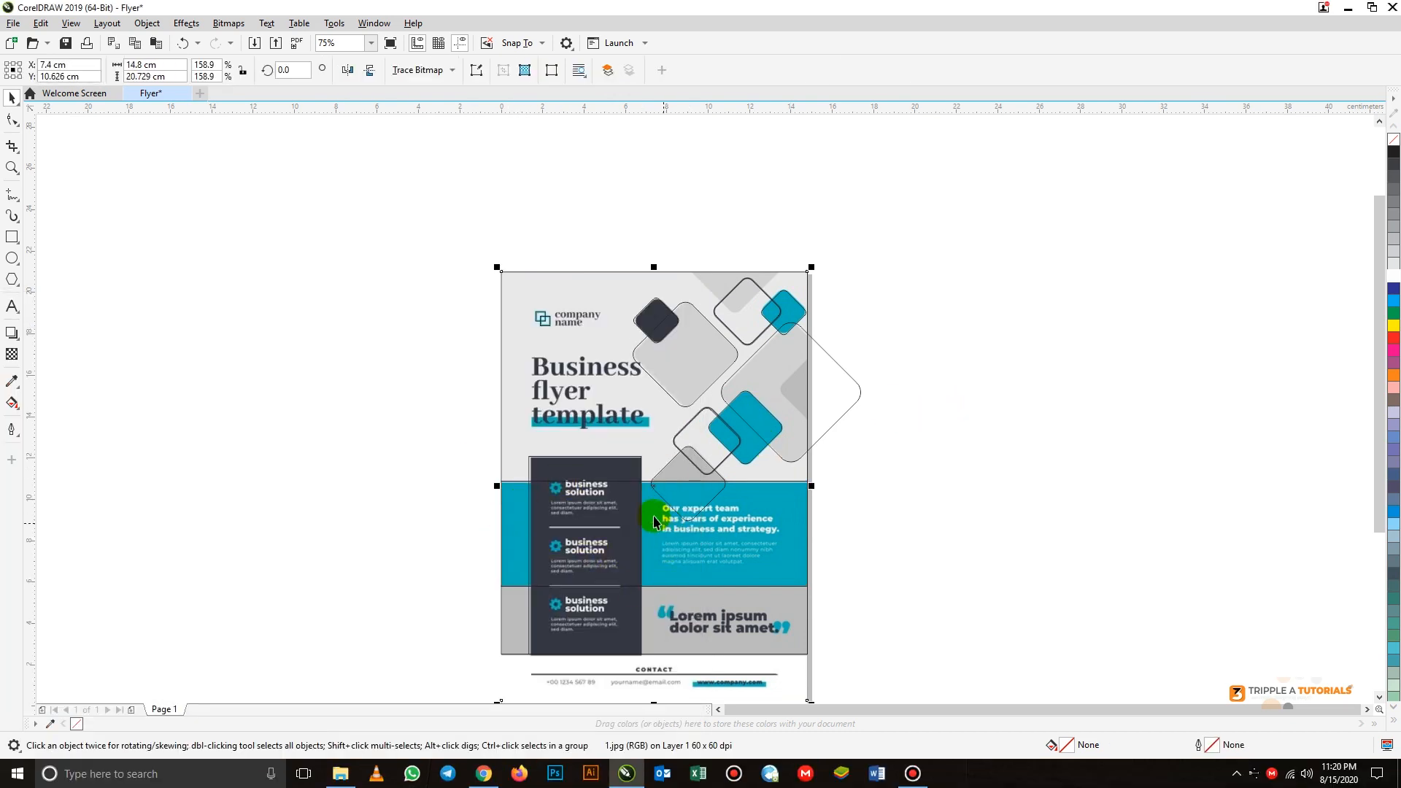
pyautogui.moveTo(653, 488); pyautogui.dragTo(1033, 510)
pyautogui.click(558, 413)
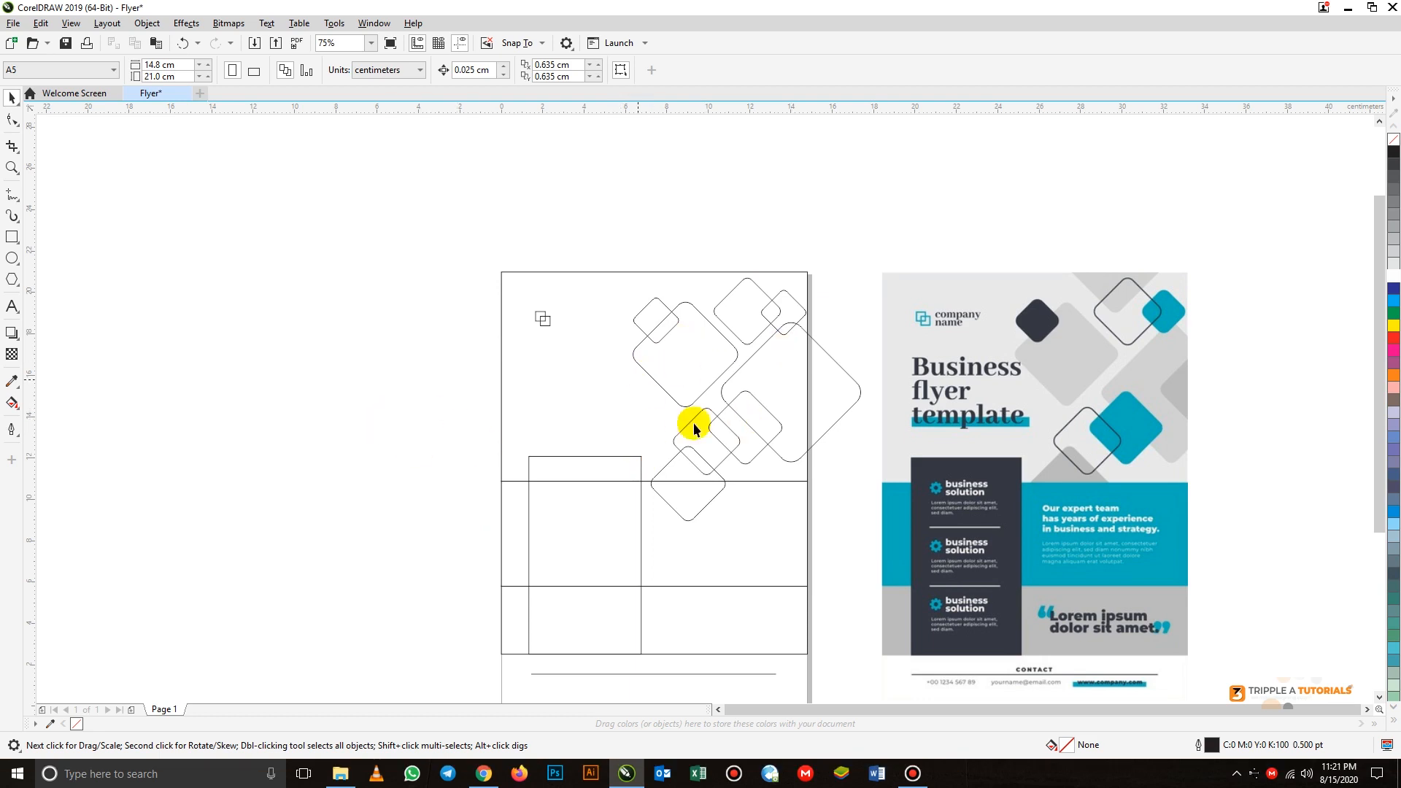
# - Sample the dark panel colour from the reference image with the Color Eyedropper and fill the tall traced panel with it
pyautogui.click(11, 382)
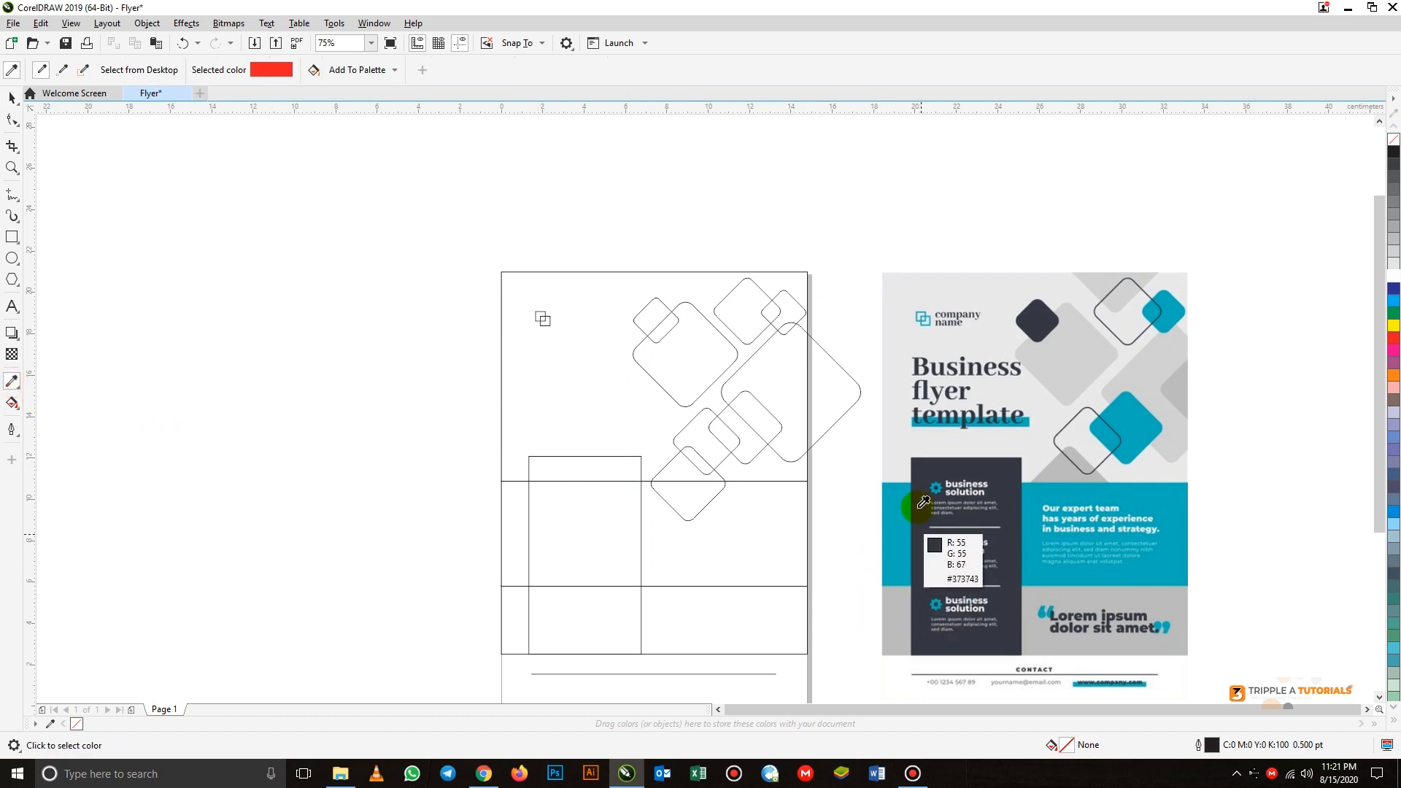
pyautogui.click(929, 482)
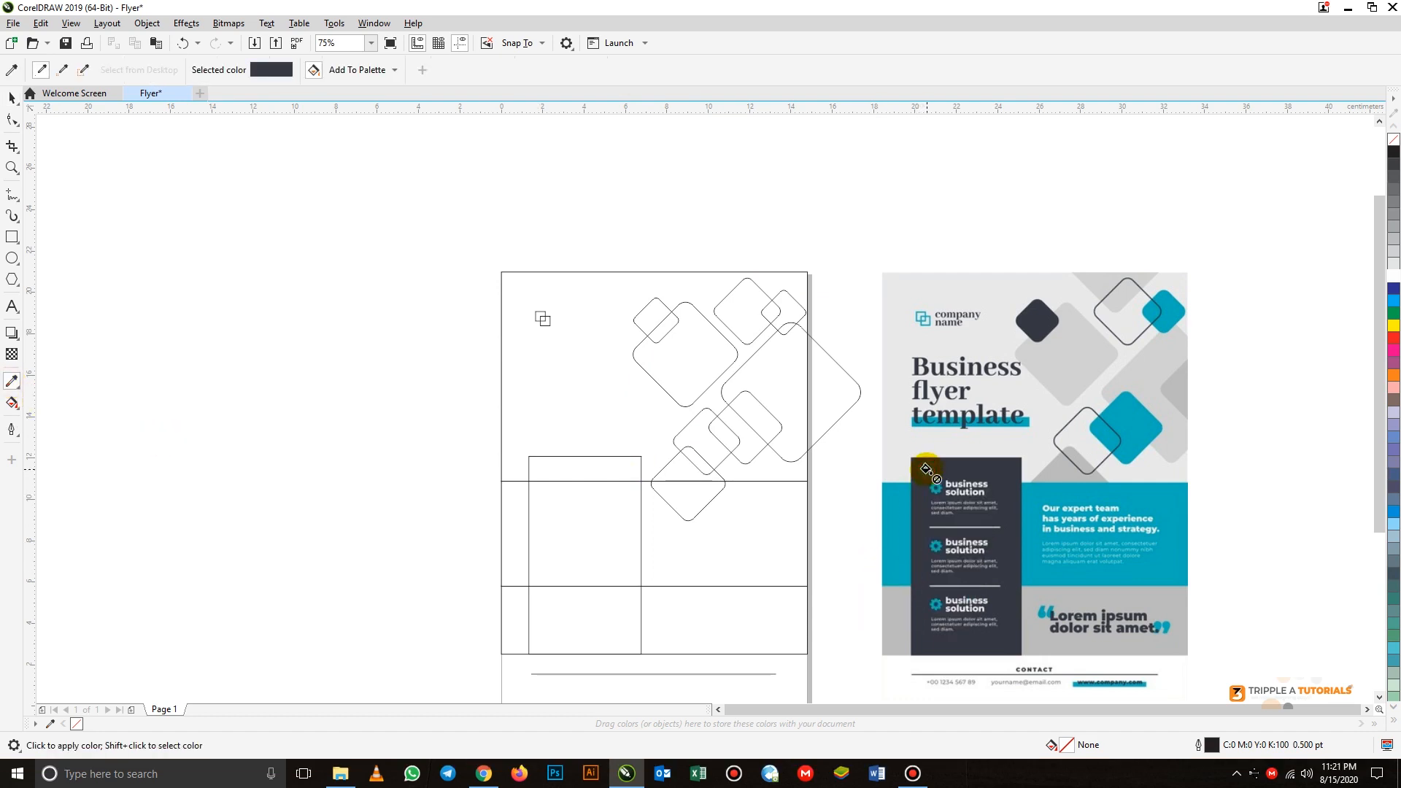
pyautogui.click(601, 526)
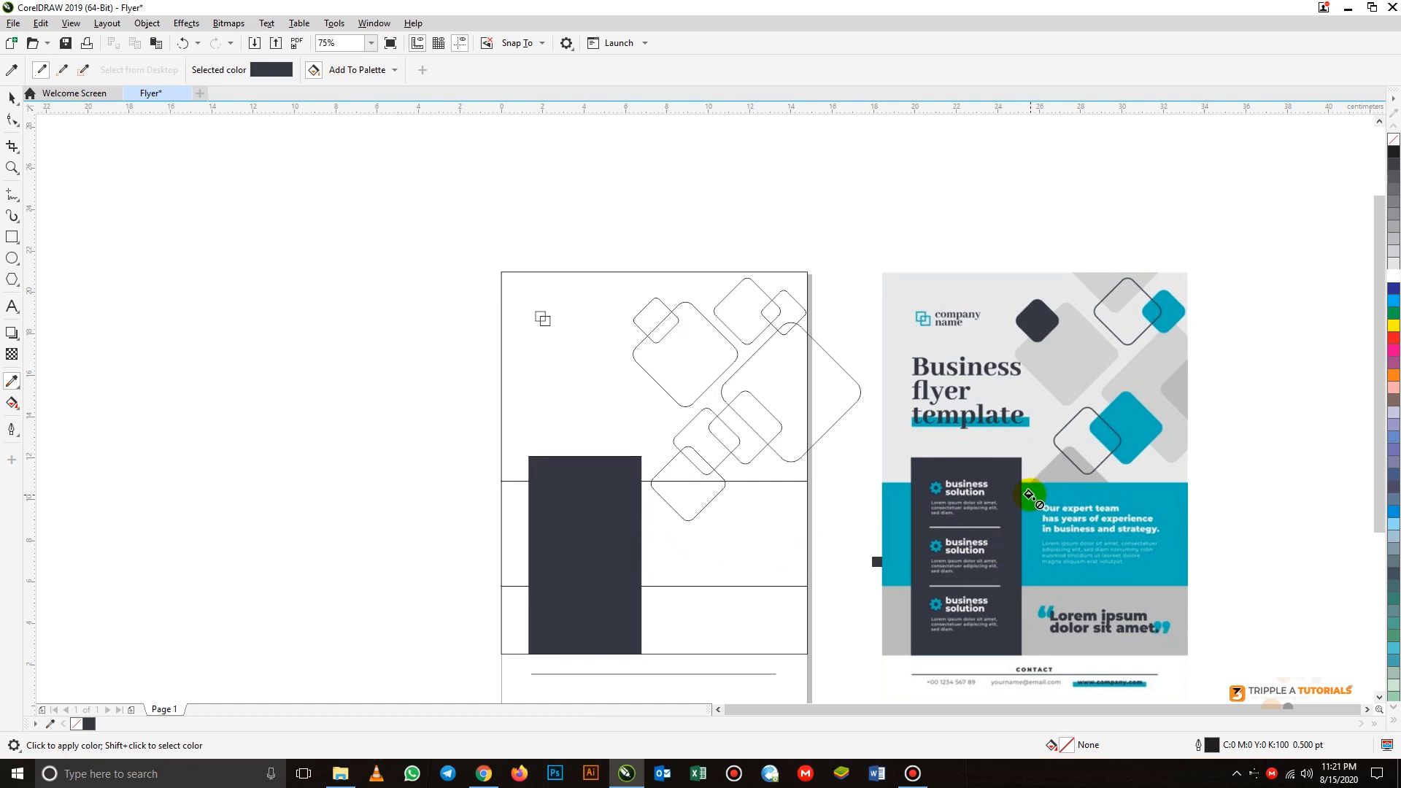
# - Sample the teal from the reference image's band and fill the traced middle band with it
pyautogui.press('shift')
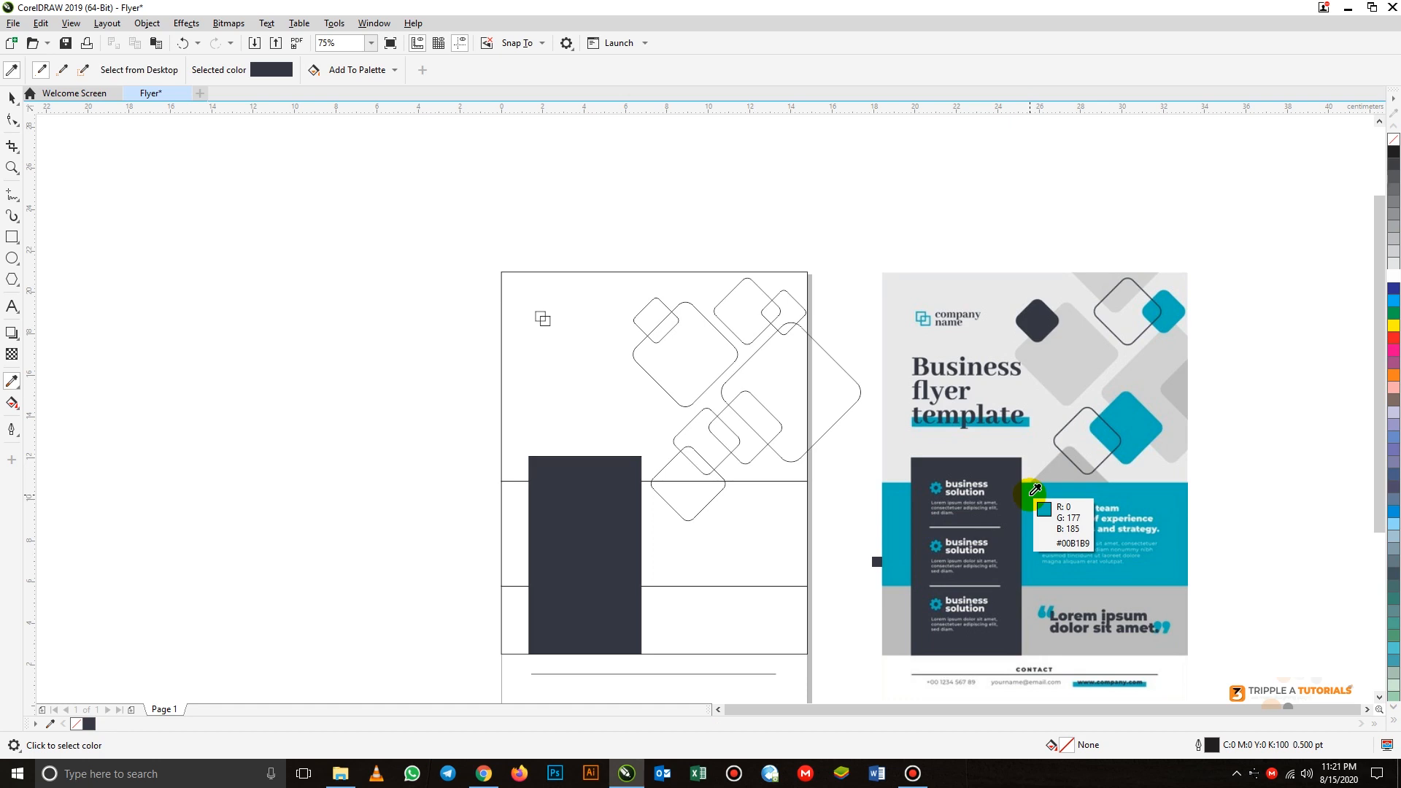
pyautogui.keyDown('shift'); pyautogui.click(1035, 490); pyautogui.keyUp('shift')
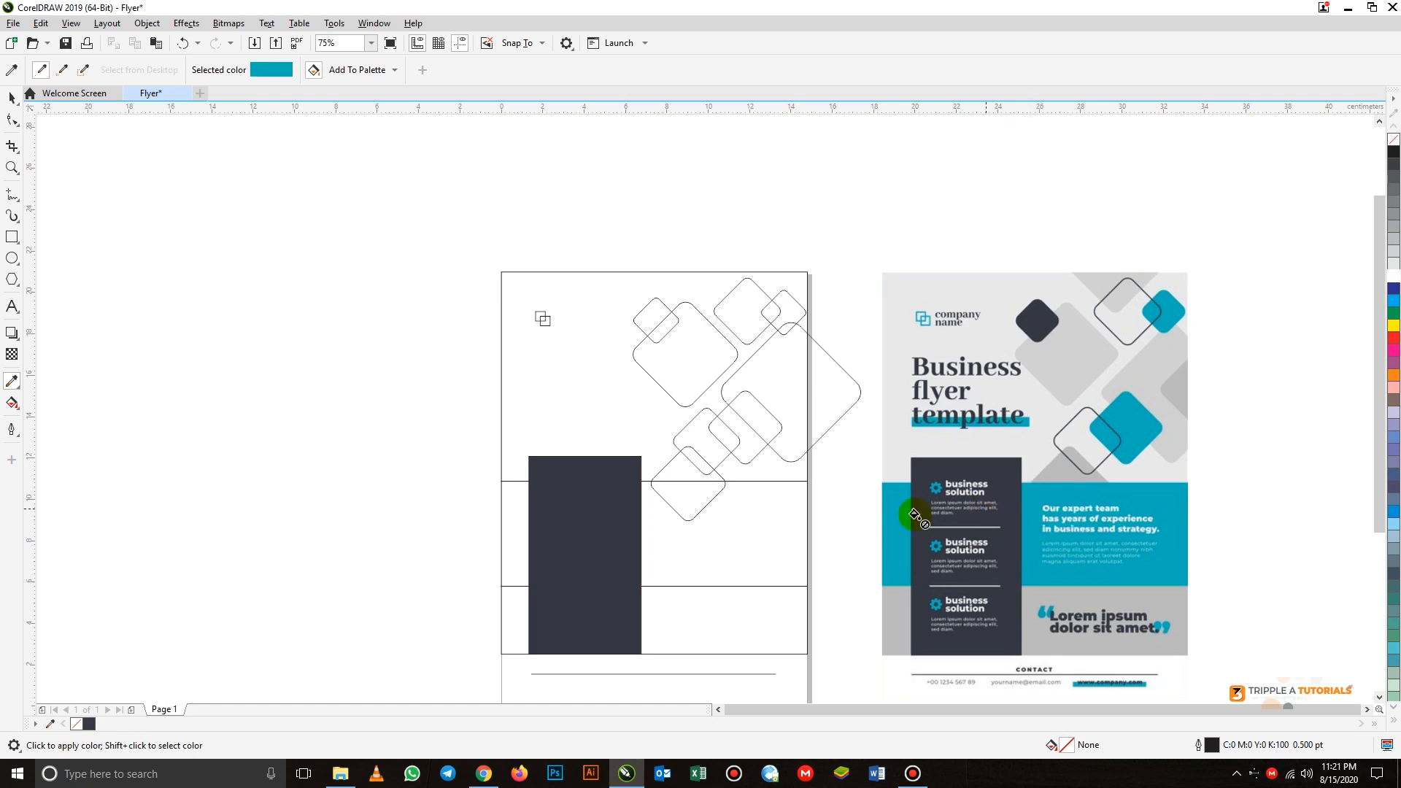
pyautogui.click(750, 533)
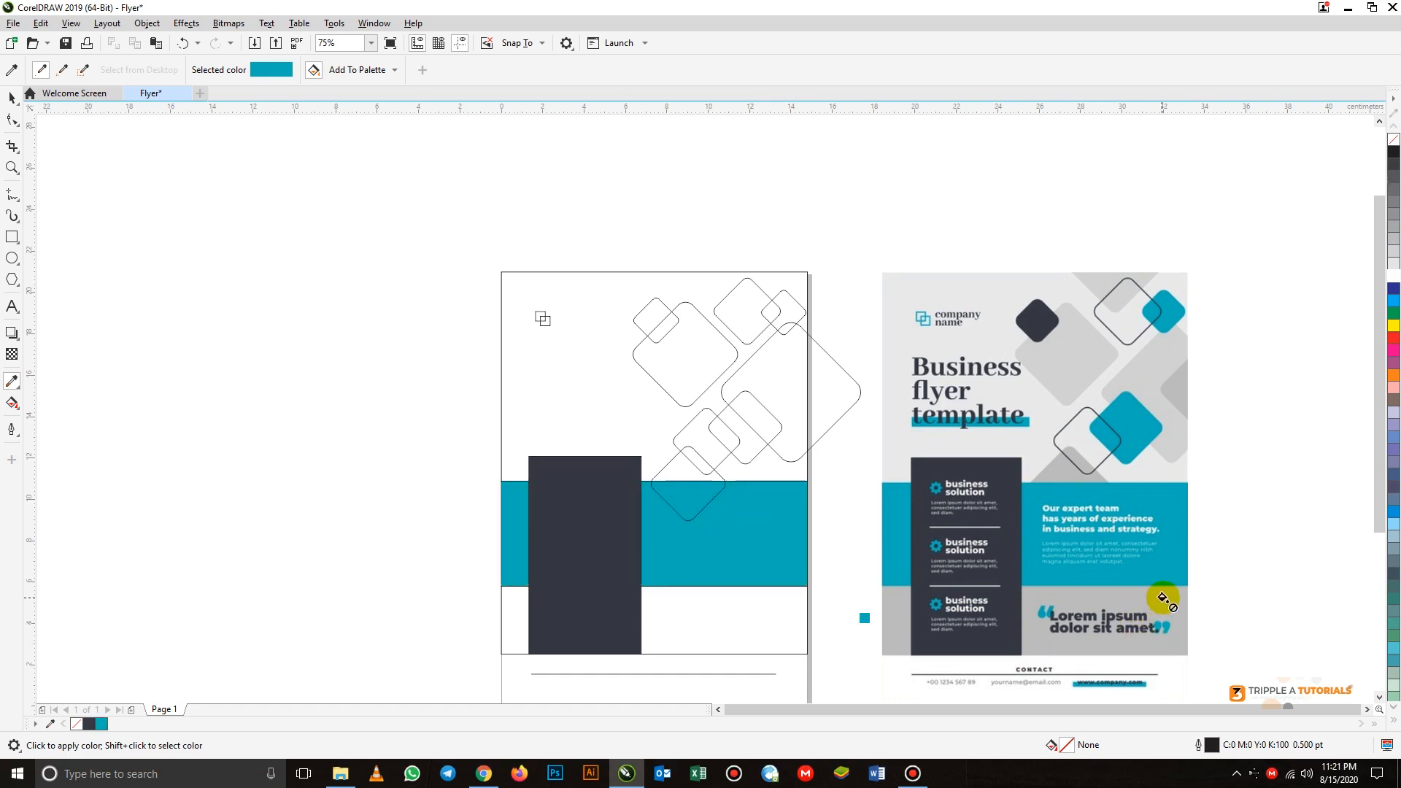
# - Sample the mid grey #BBBBBB from the reference image's quote band and fill the lower traced band with it
pyautogui.press('shift')
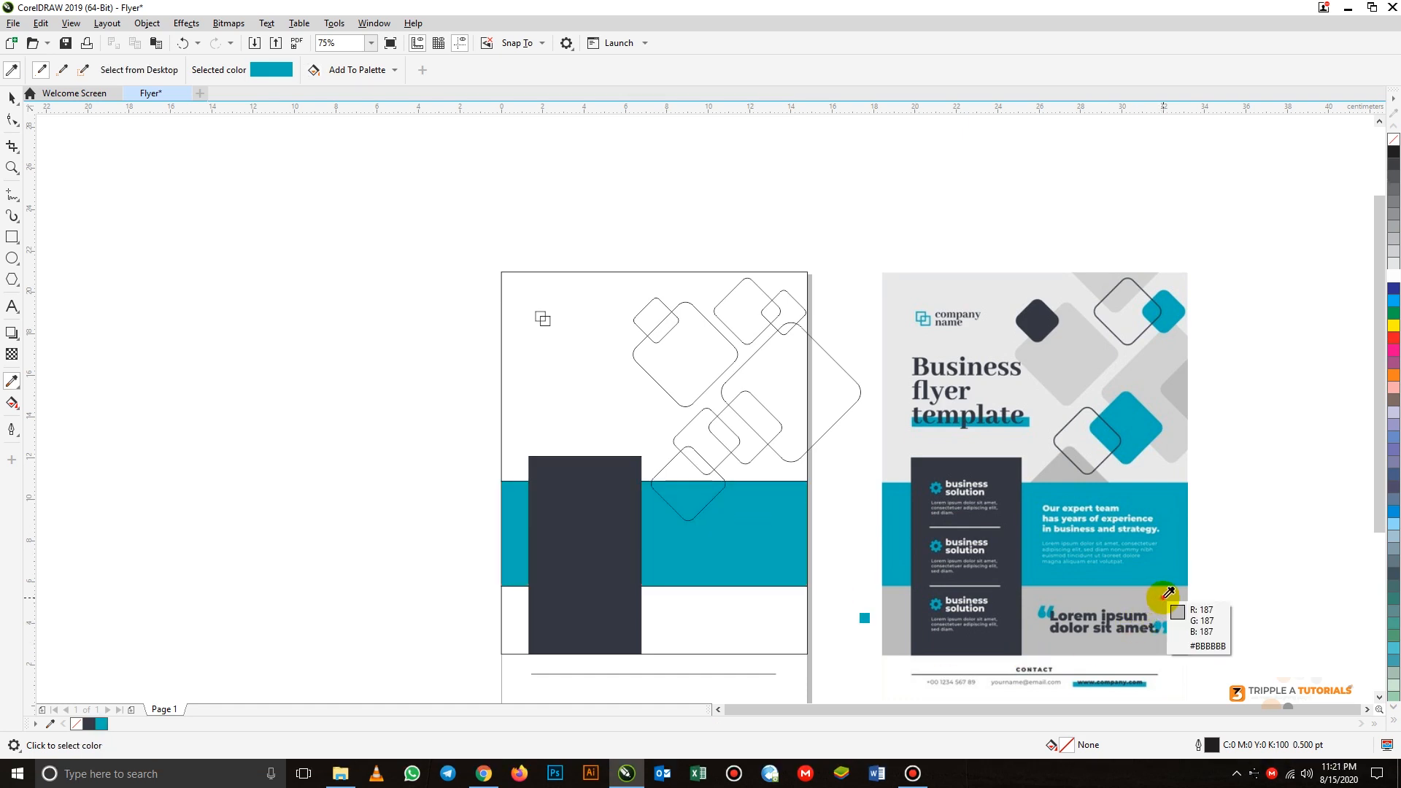
pyautogui.click(1167, 592)
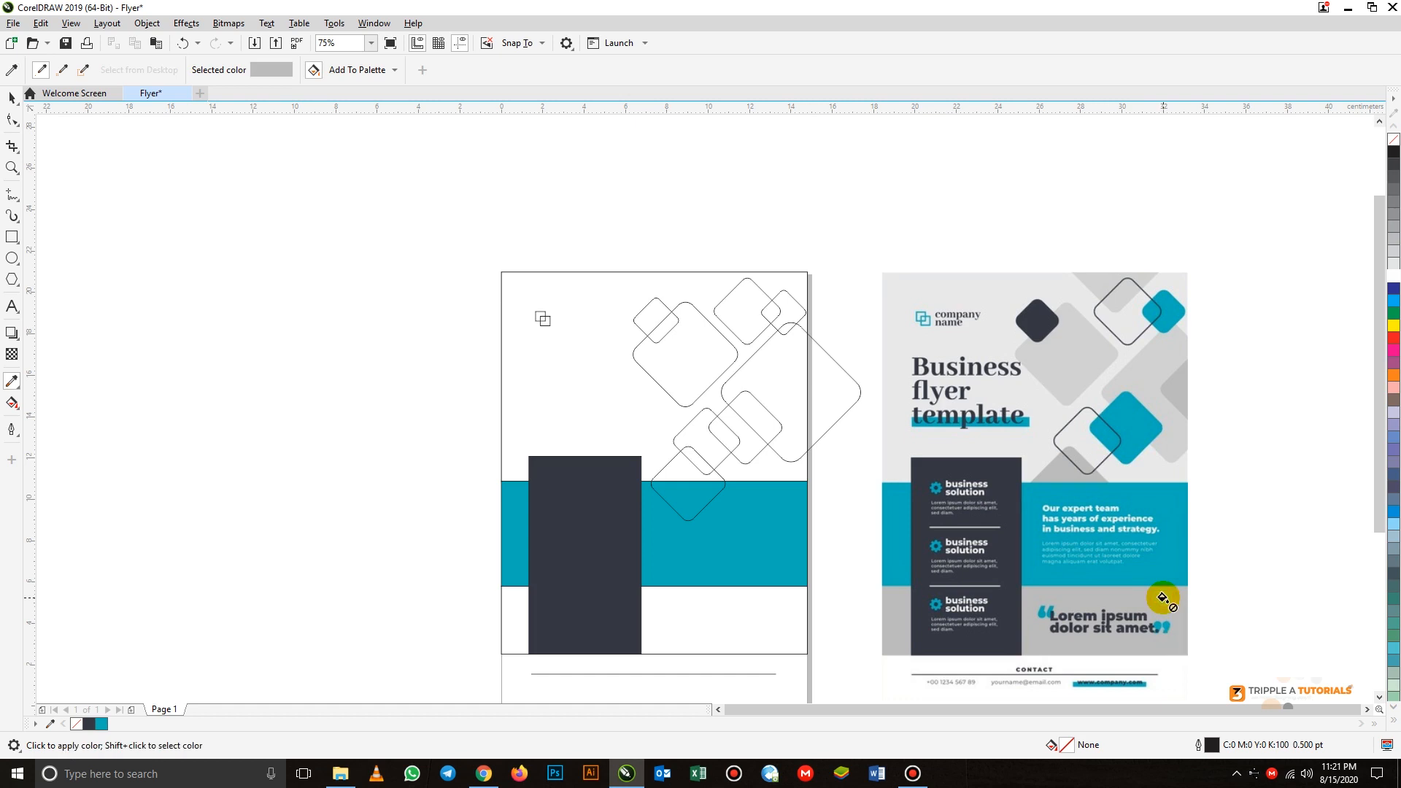
pyautogui.click(753, 616)
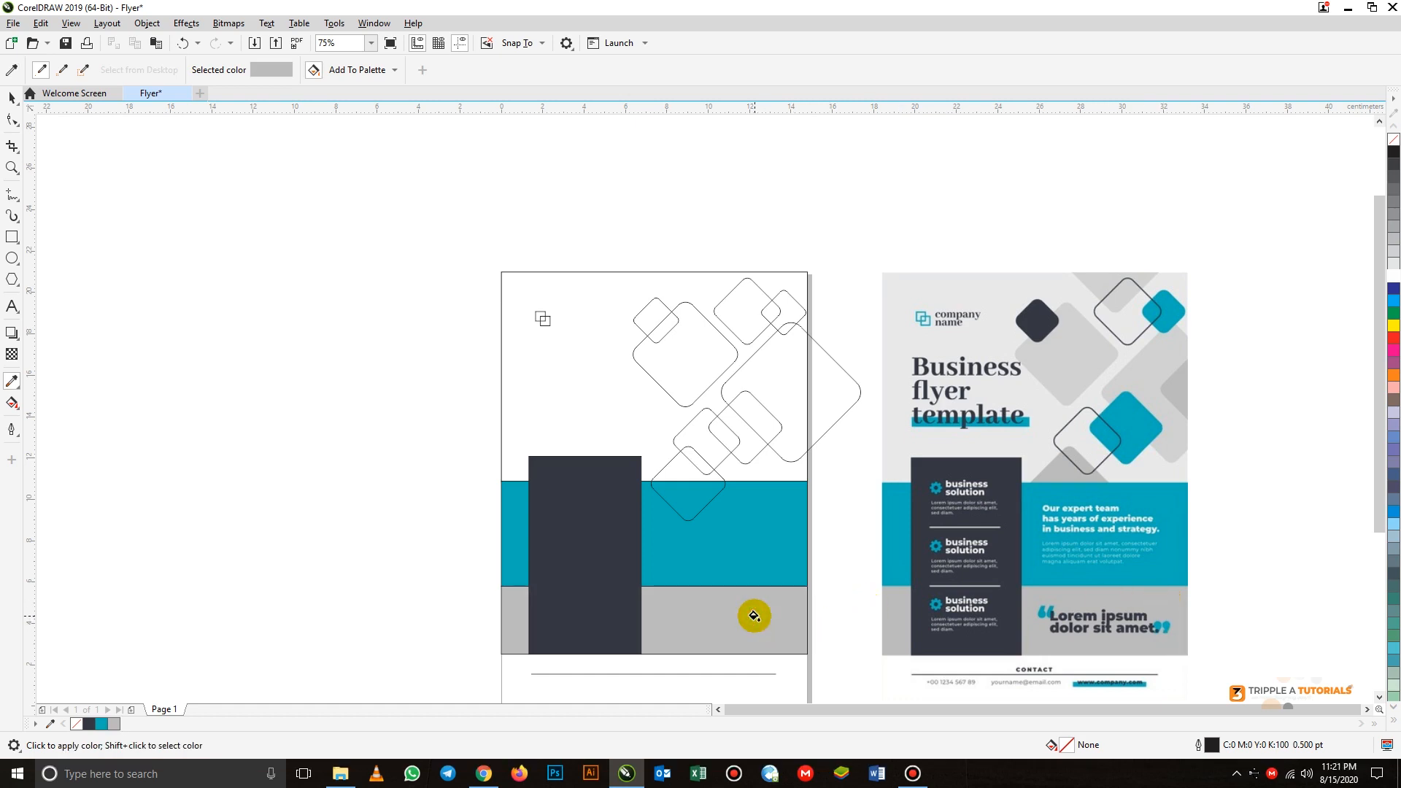
# - Sample the light grey from the reference image's large diamond and fill the two large traced diamonds and the lowest one with it
pyautogui.keyDown('shift'); pyautogui.click(1066, 334); pyautogui.keyUp('shift')
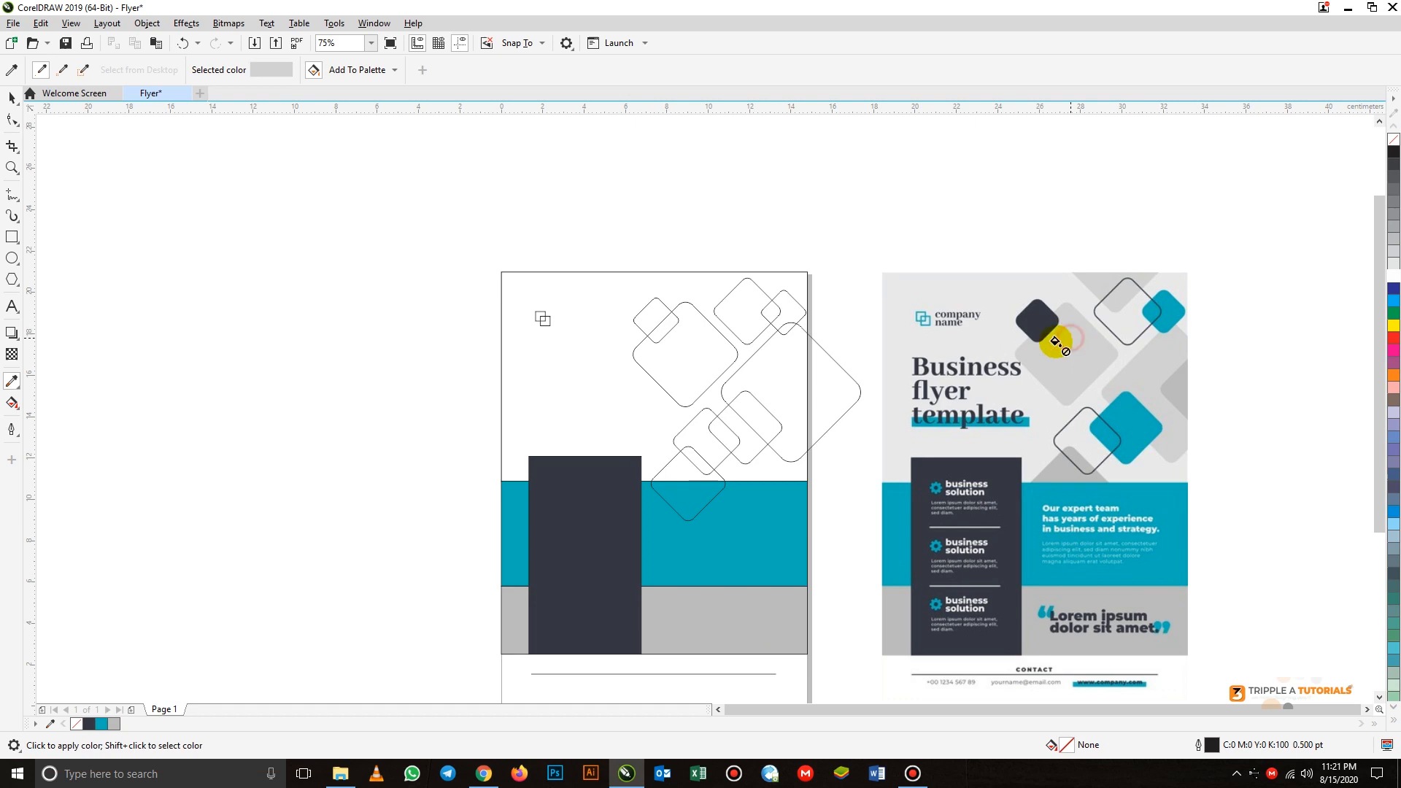
pyautogui.click(705, 356)
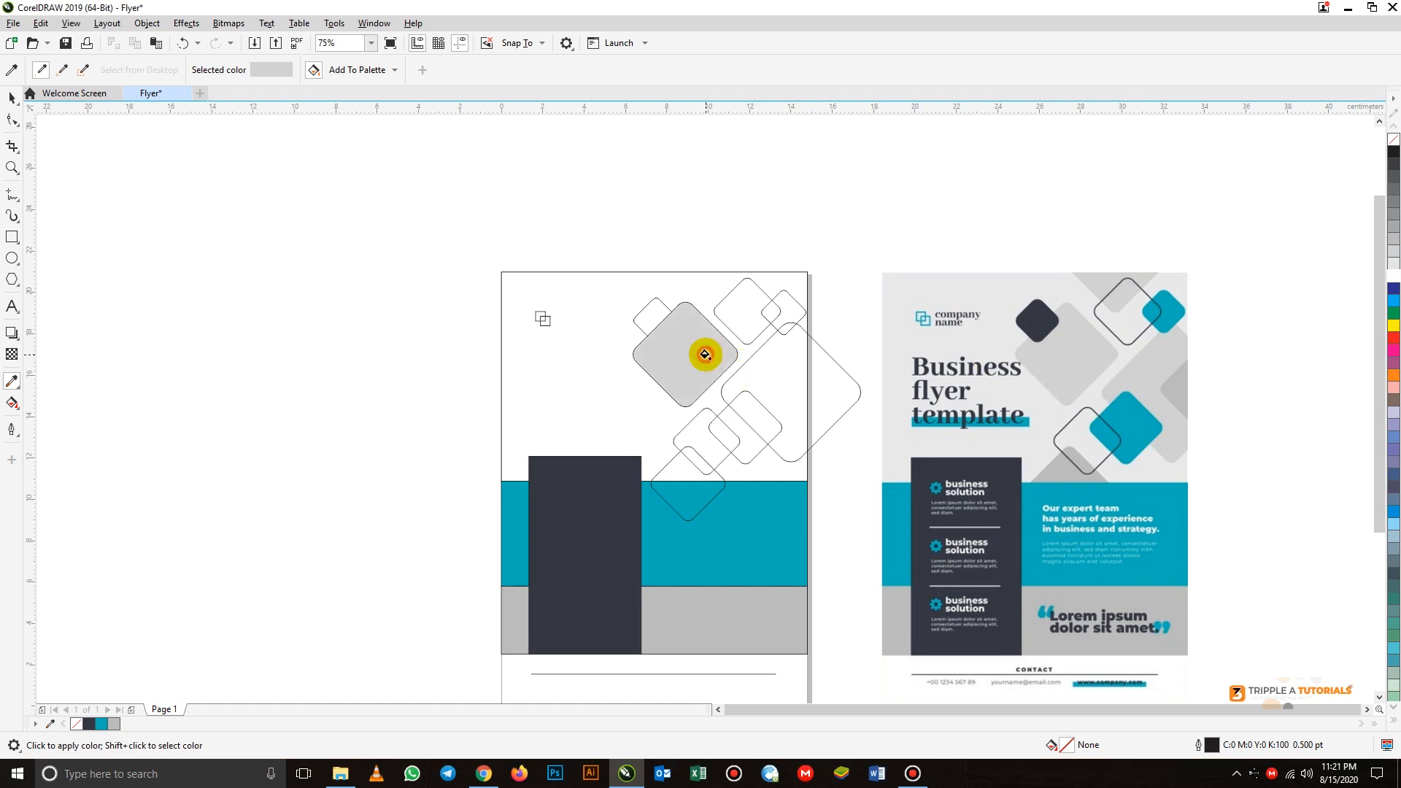
pyautogui.click(811, 385)
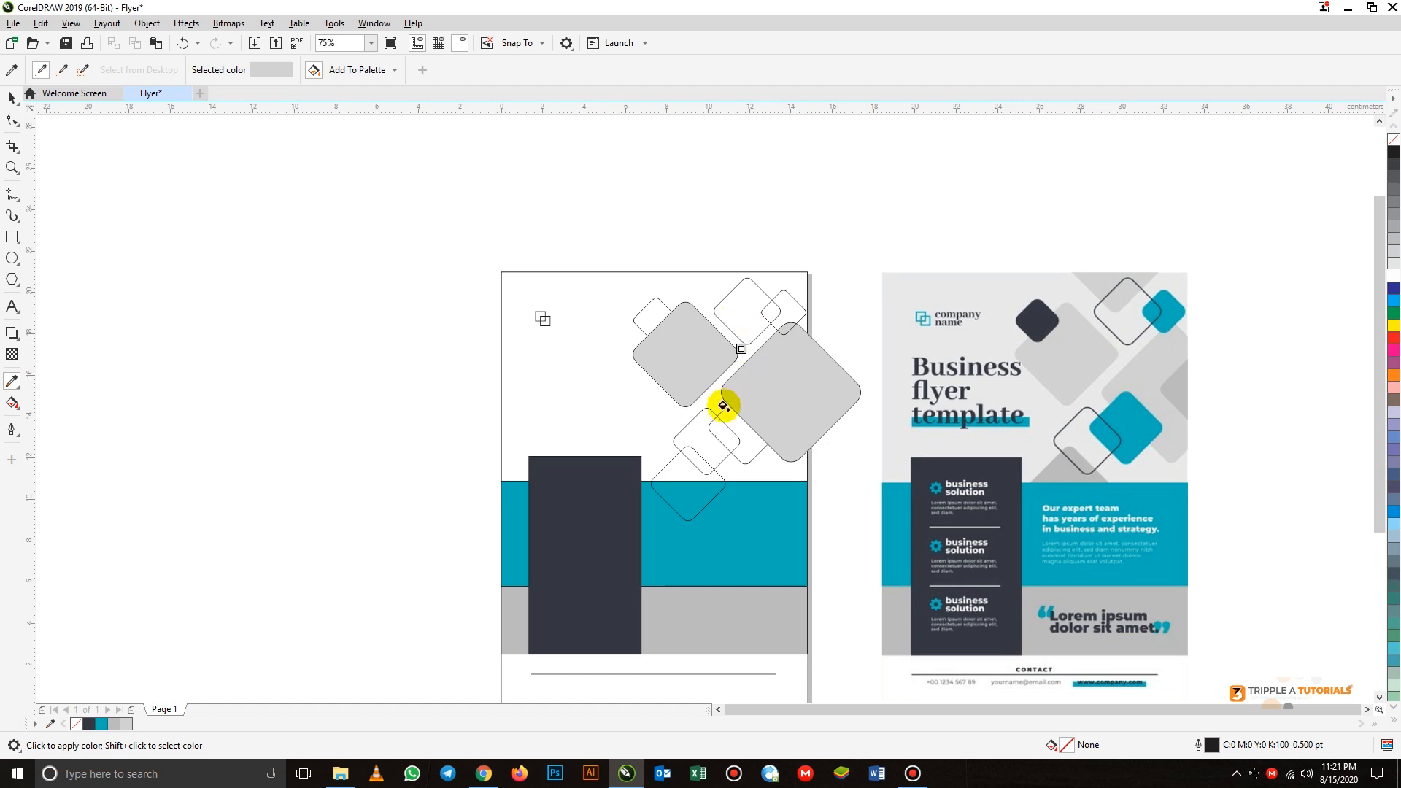
pyautogui.click(676, 474)
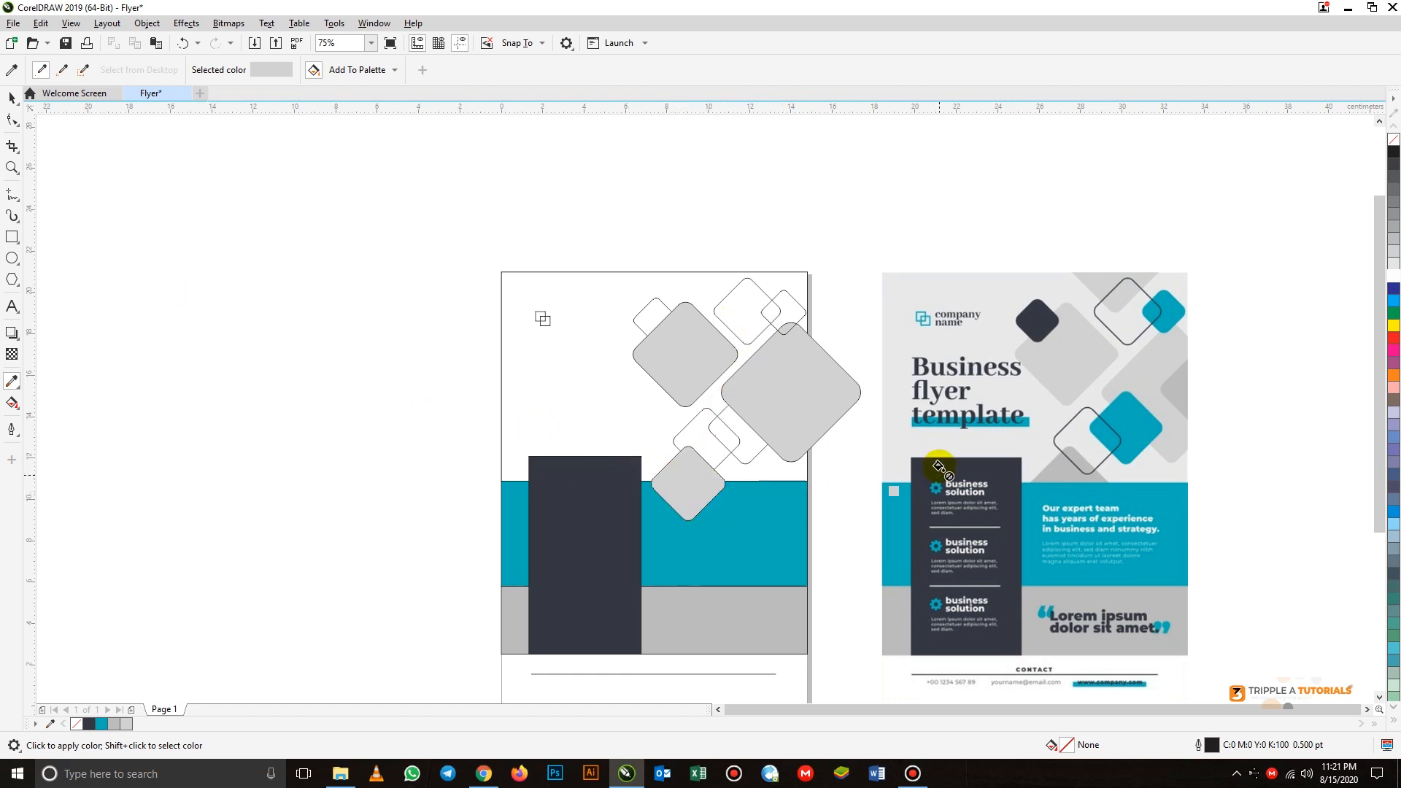
# - Sample the teal from the reference image's diamond and fill the matching central diamond and the small upper-right diamond with it
pyautogui.press('shift')
pyautogui.keyDown('shift'); pyautogui.click(1135, 408); pyautogui.keyUp('shift')
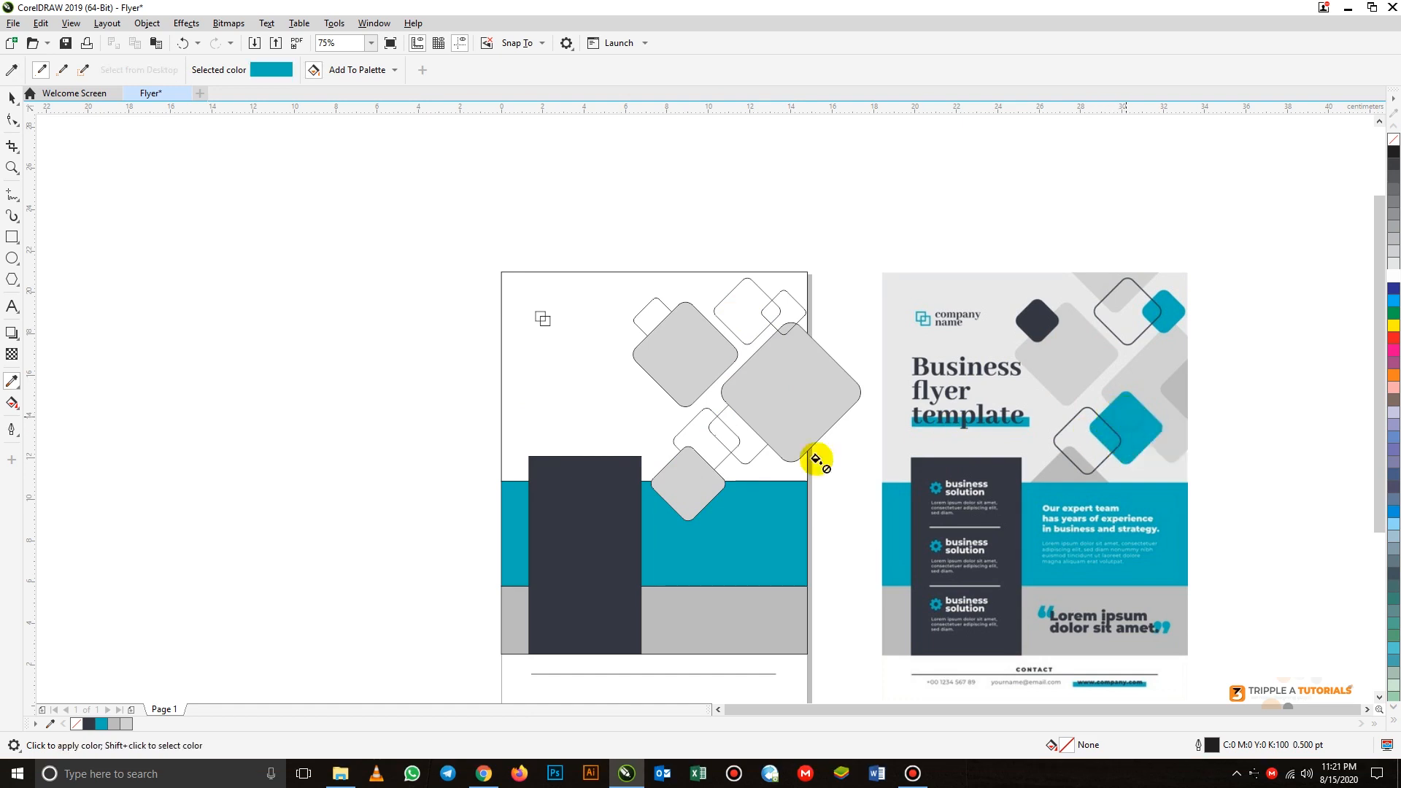
pyautogui.click(748, 444)
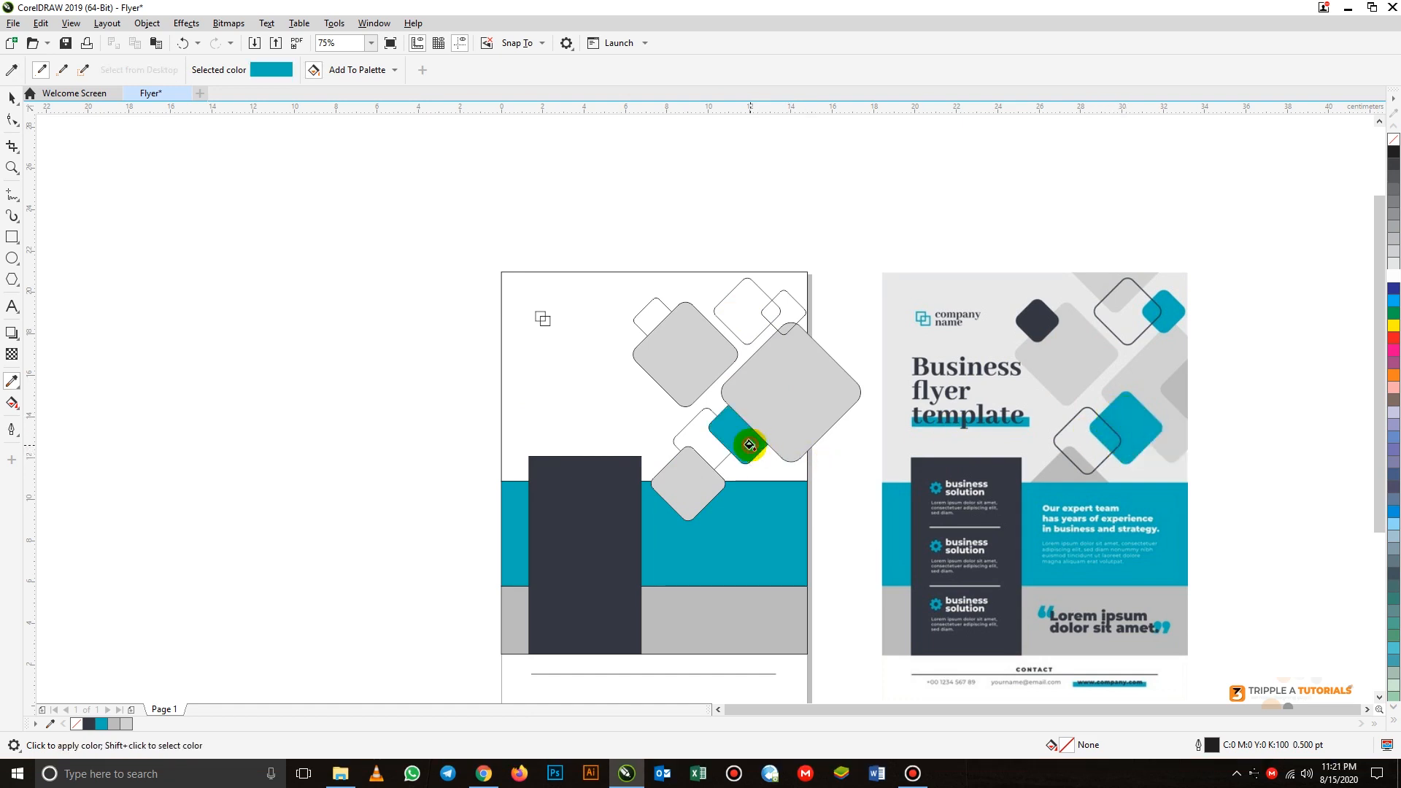
pyautogui.click(794, 307)
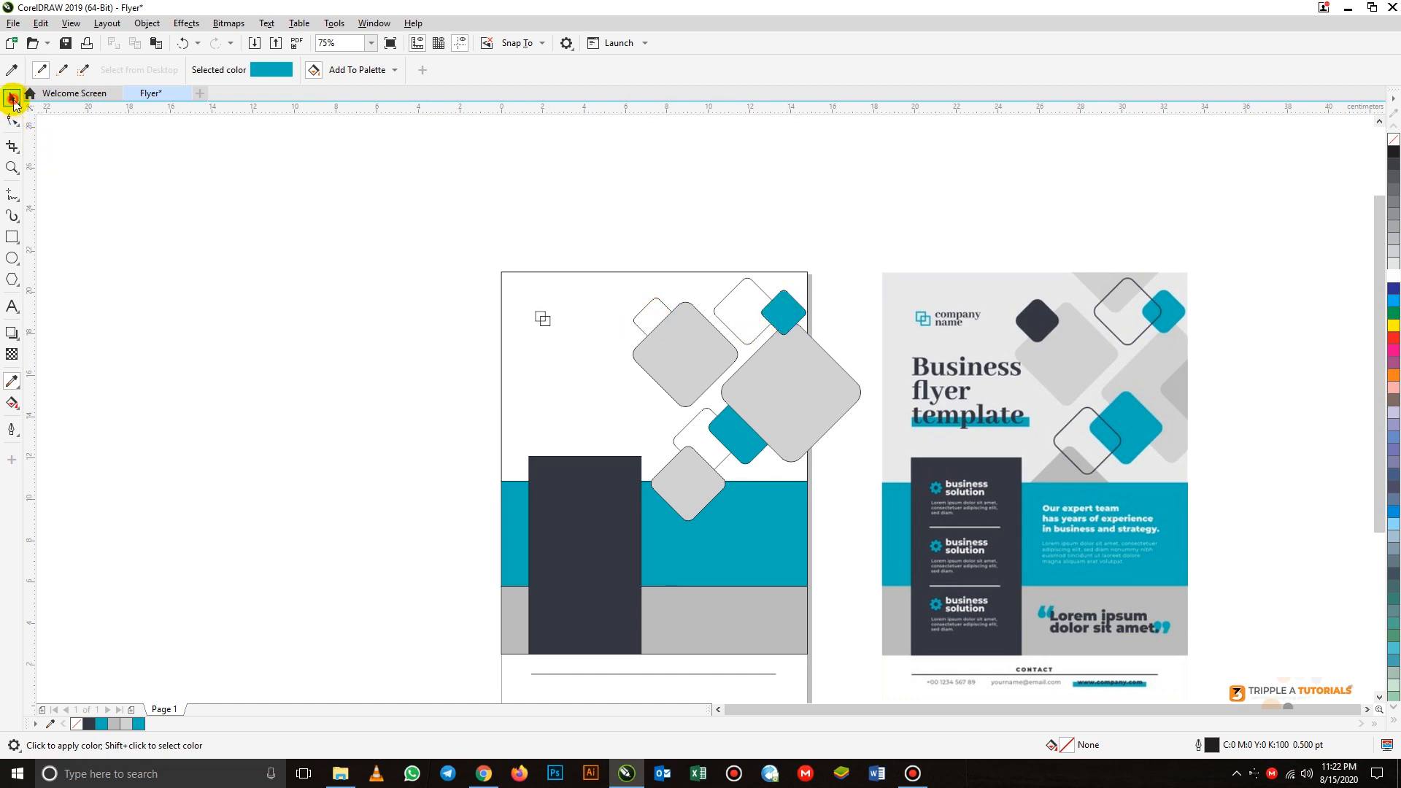
# - Fill the small diamond nearest the logo with the dark panel colour #353743
pyautogui.click(12, 98)
pyautogui.click(650, 306)
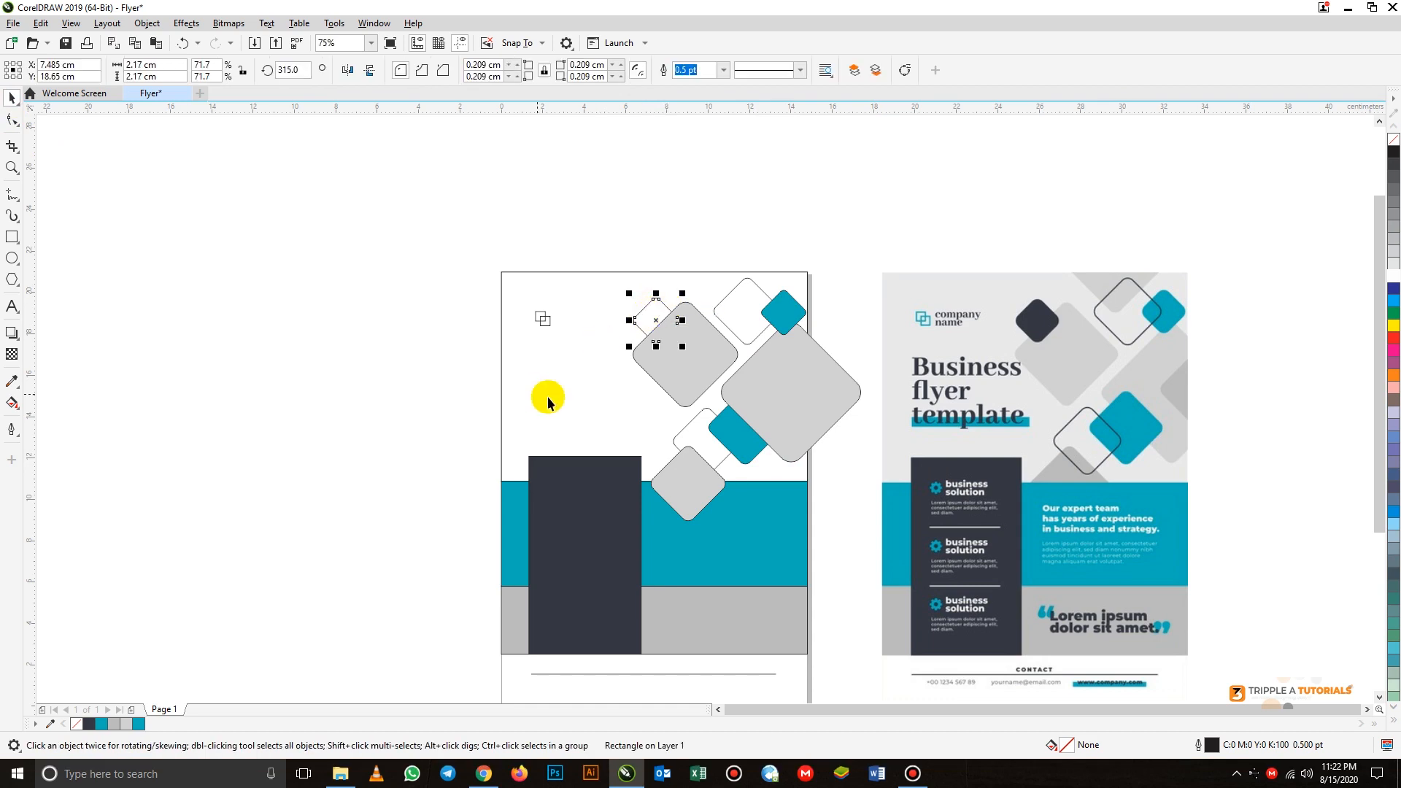
pyautogui.click(89, 723)
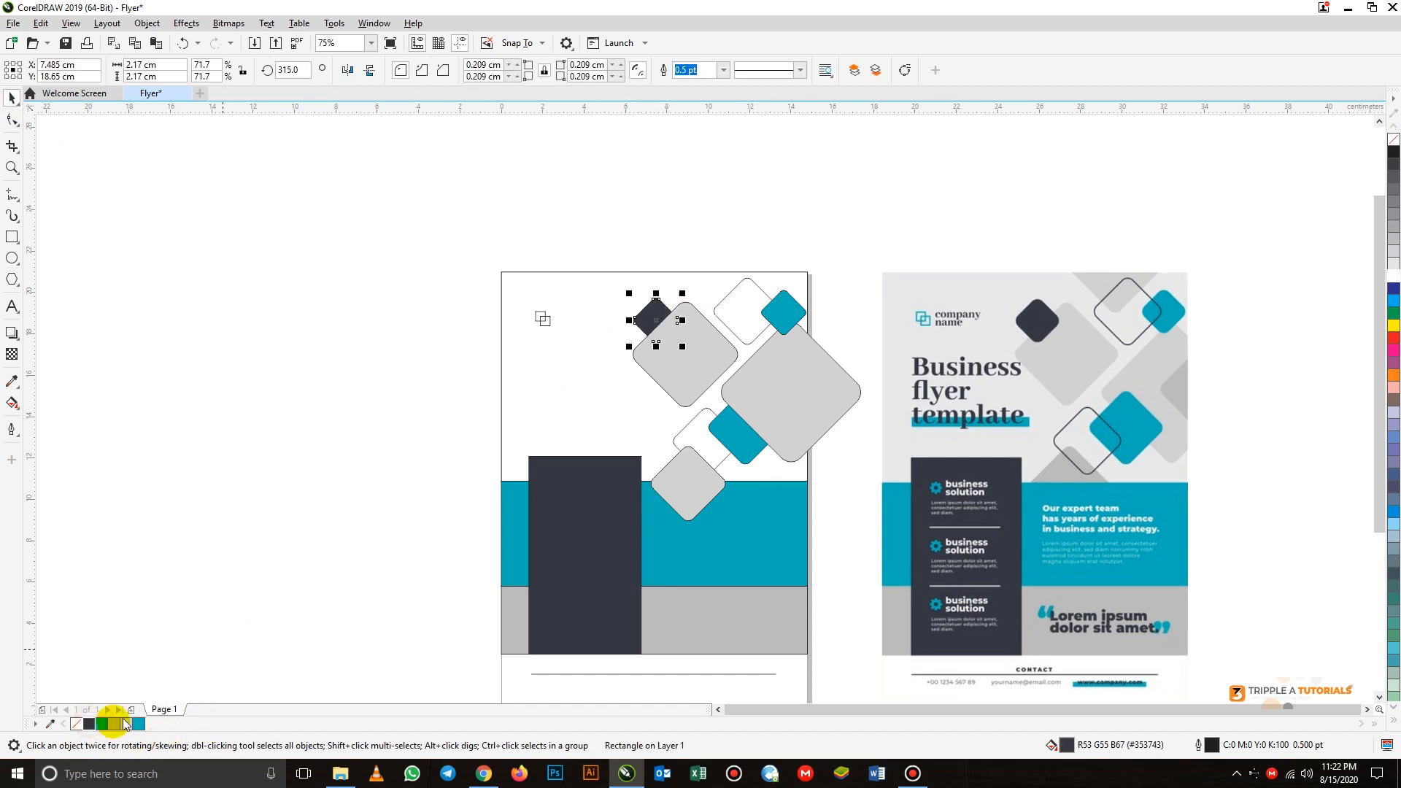
pyautogui.click(401, 404)
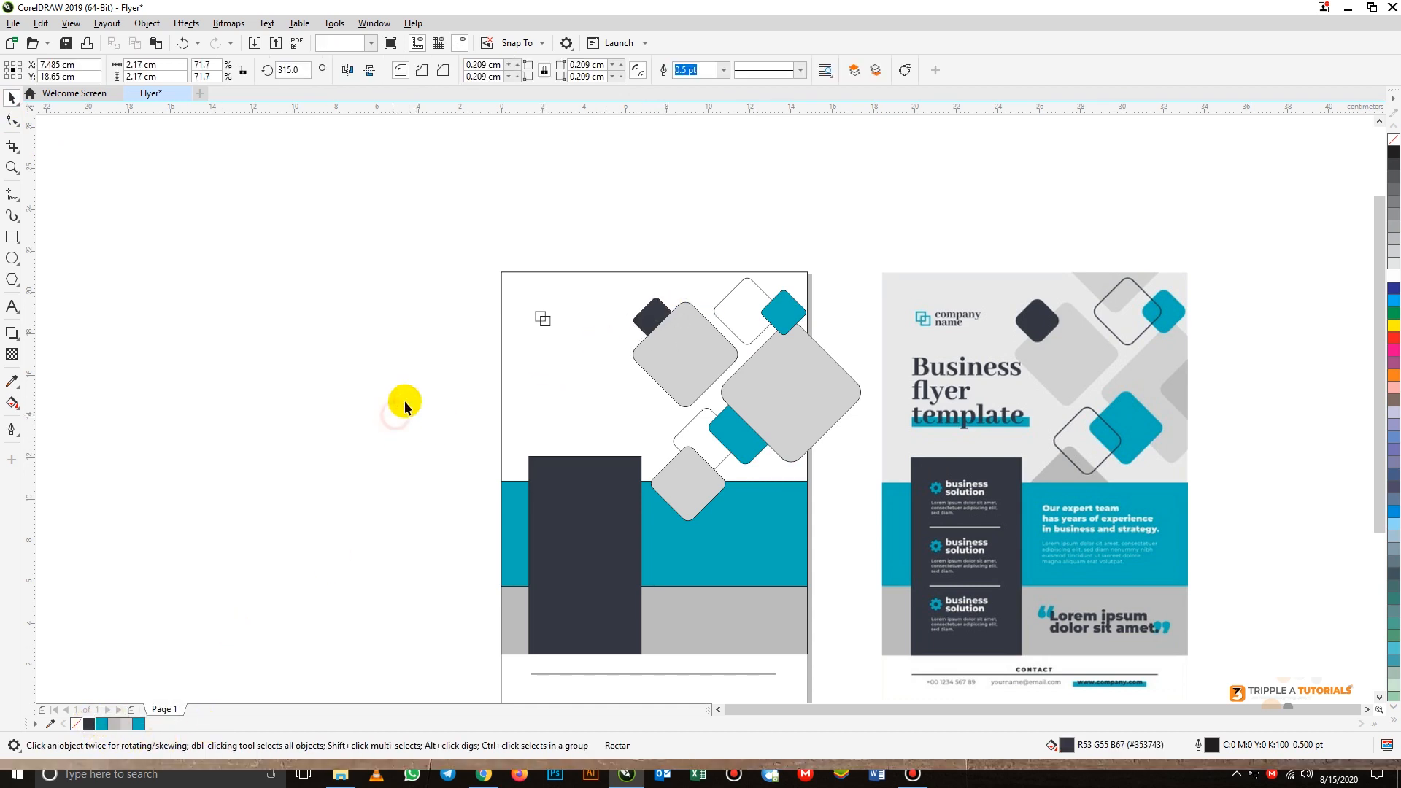
# - Bring the small dark diamond to the front of the page, above the large light grey diamond
pyautogui.click(645, 324)
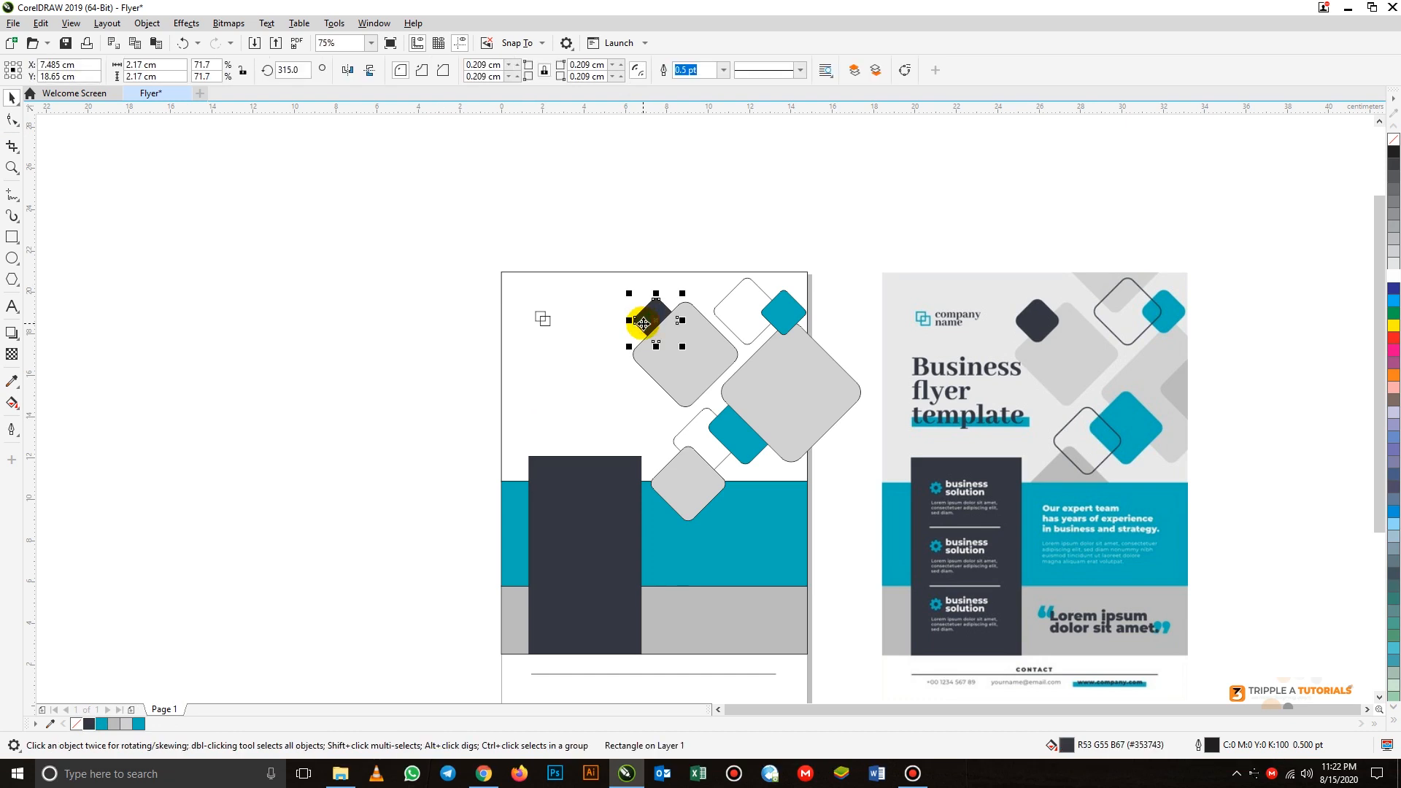
pyautogui.moveTo(642, 323)
pyautogui.mouseDown()
pyautogui.moveTo(681, 363)
pyautogui.moveTo(654, 319)
pyautogui.mouseUp()
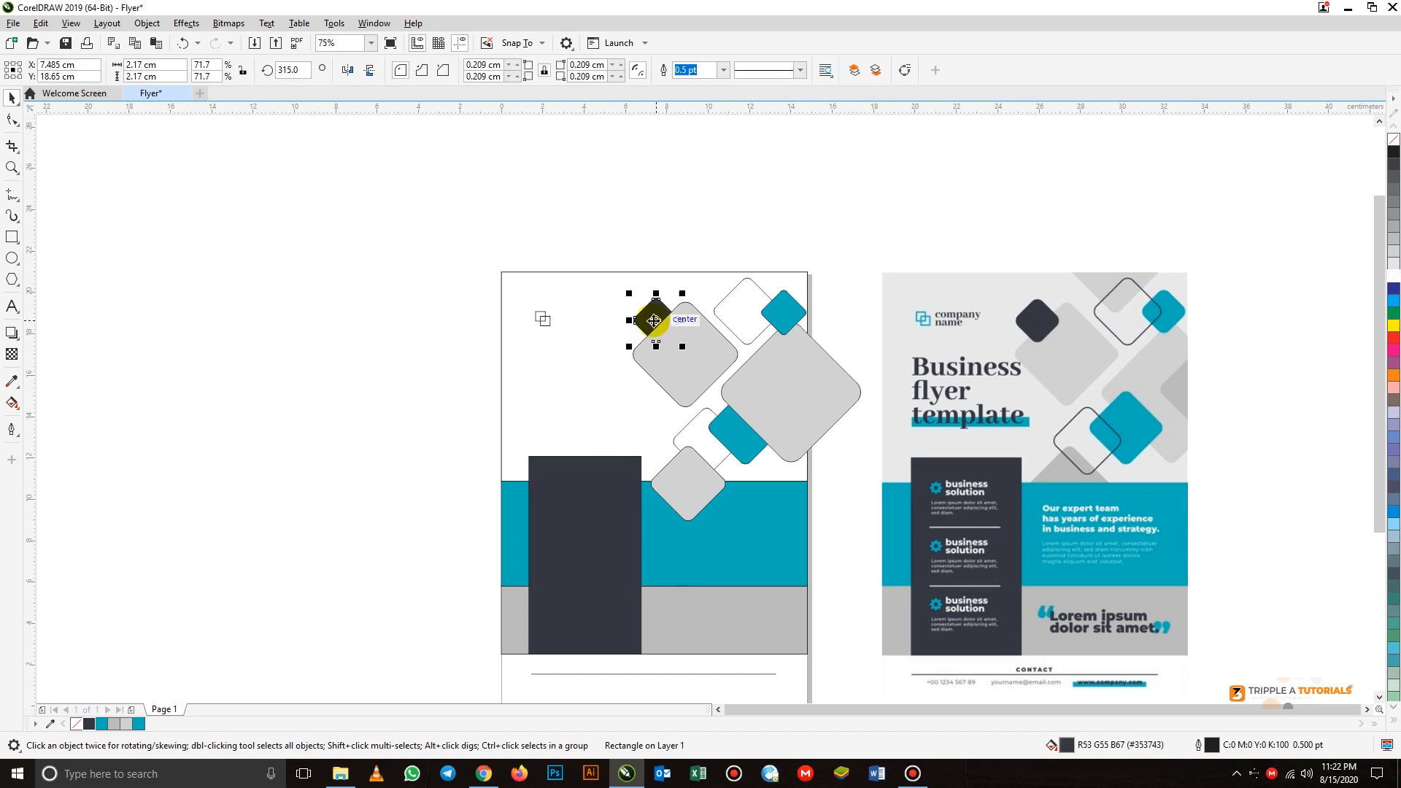
pyautogui.rightClick(655, 322)
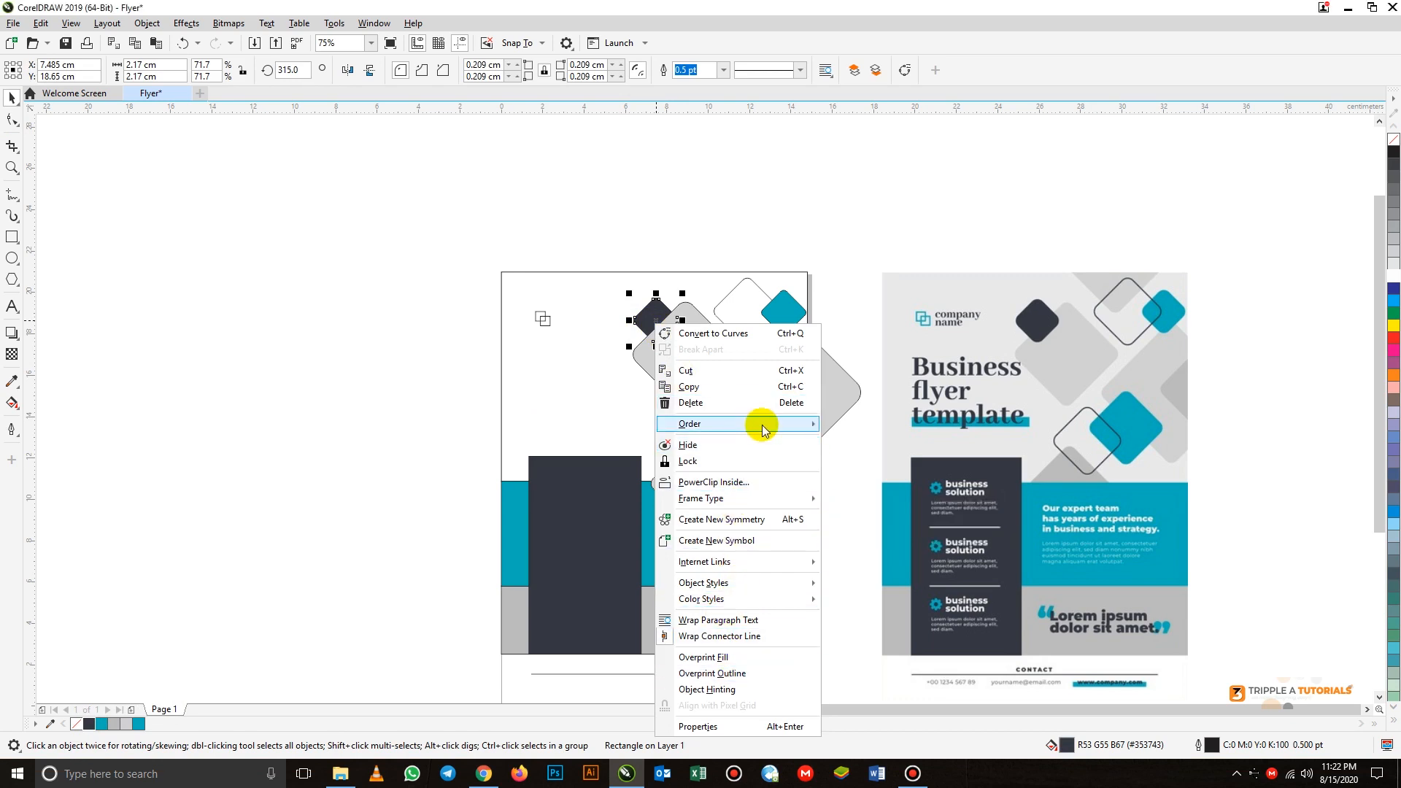
pyautogui.moveTo(766, 423)
pyautogui.click(883, 430)
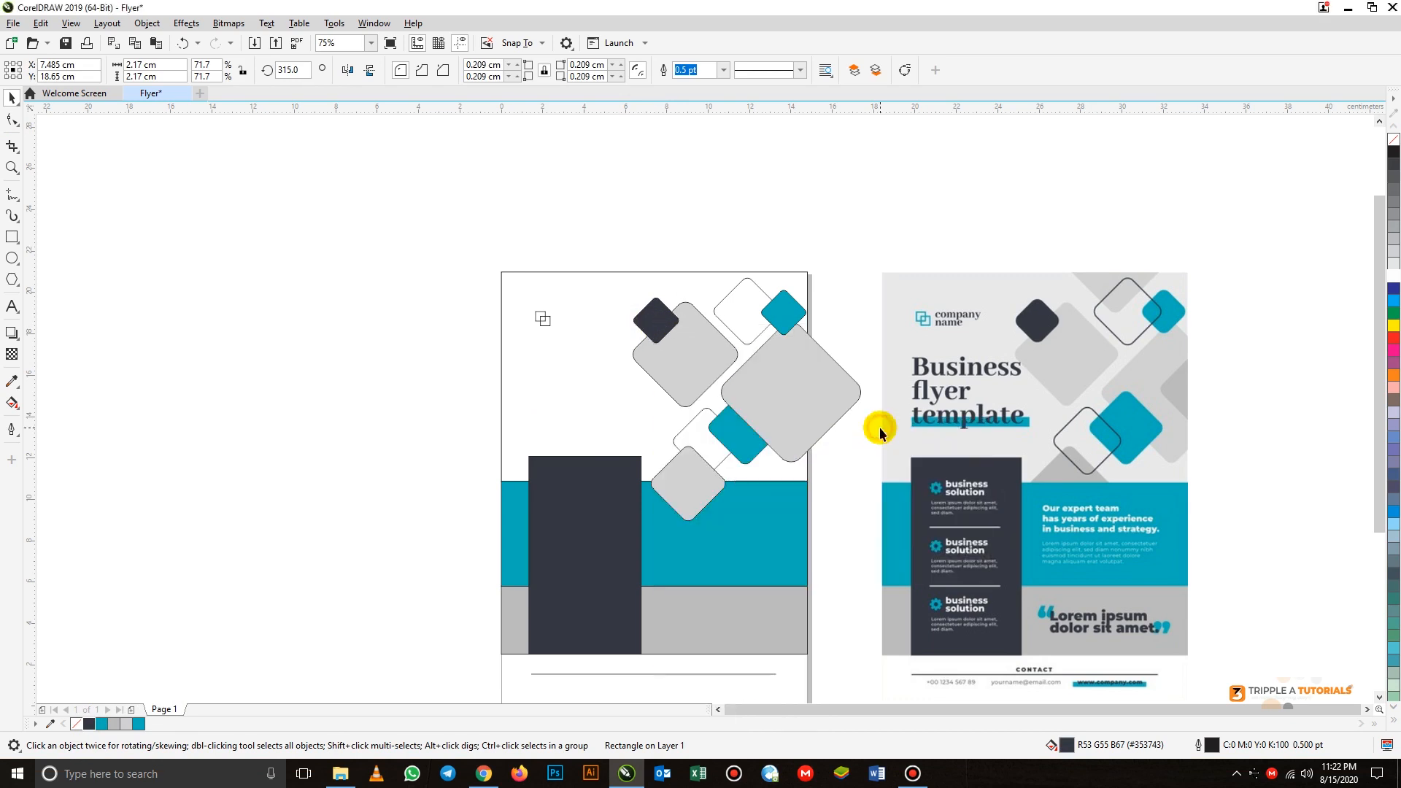
# - Bring the larger teal diamond to the front of the page, above the largest light grey diamond
pyautogui.click(744, 453)
pyautogui.click(745, 455)
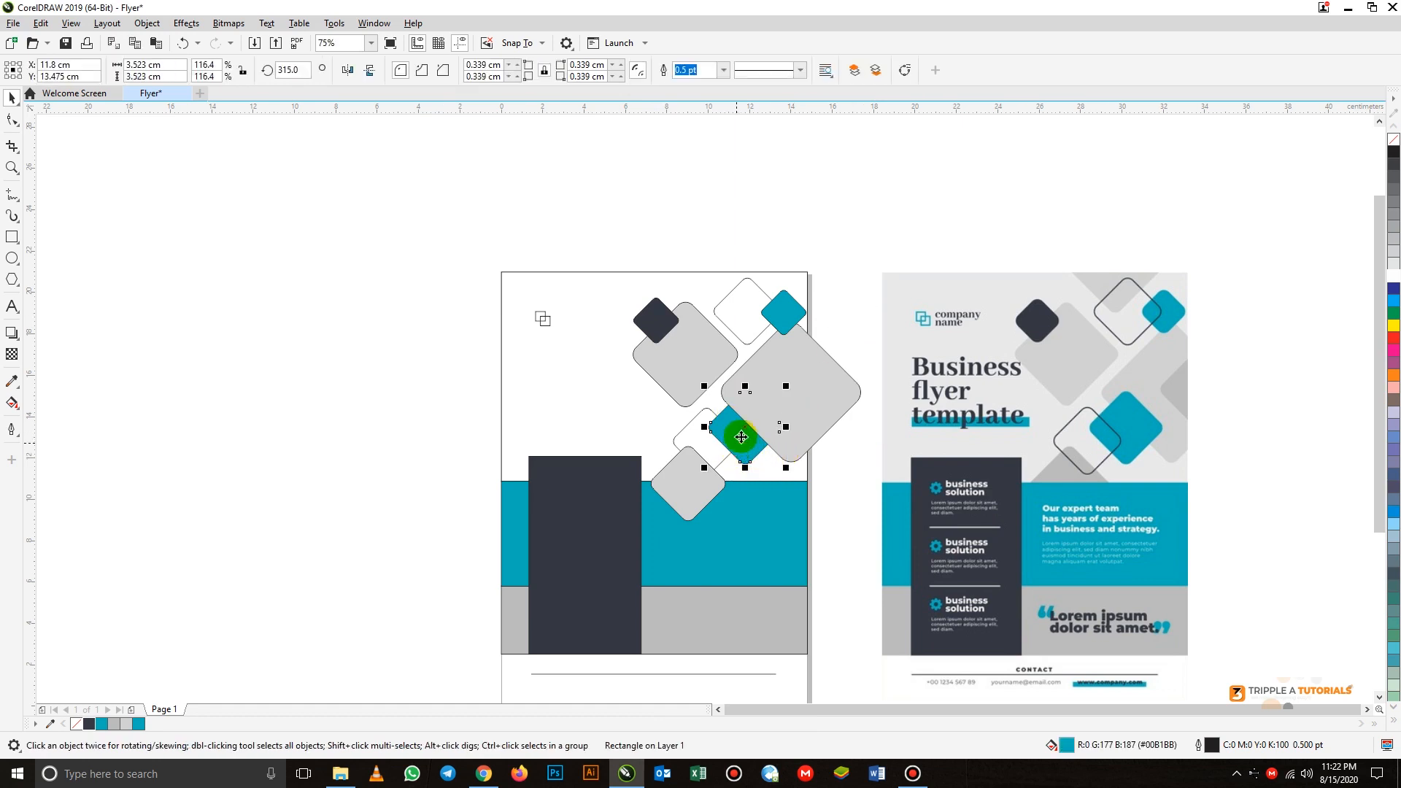
pyautogui.click(156, 23)
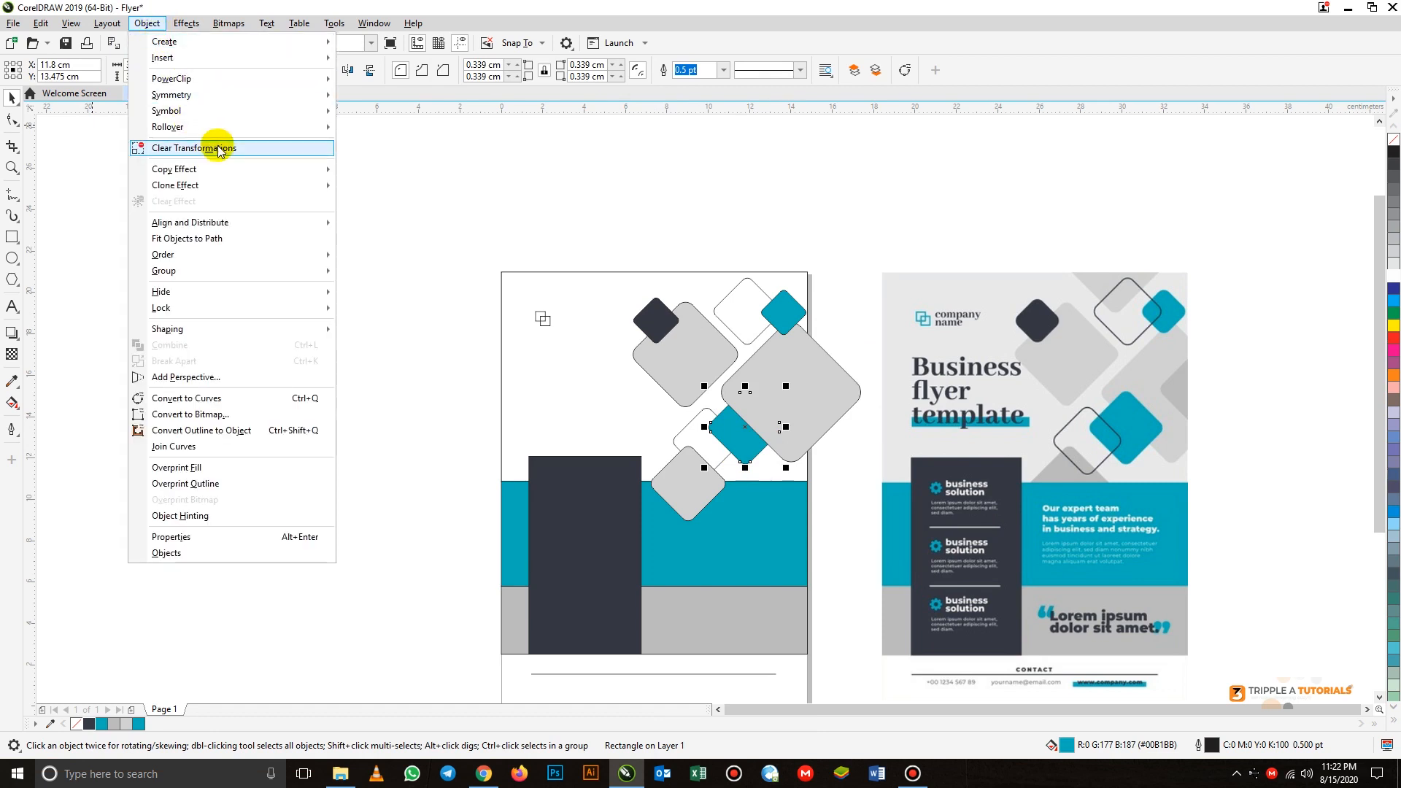
pyautogui.moveTo(213, 257)
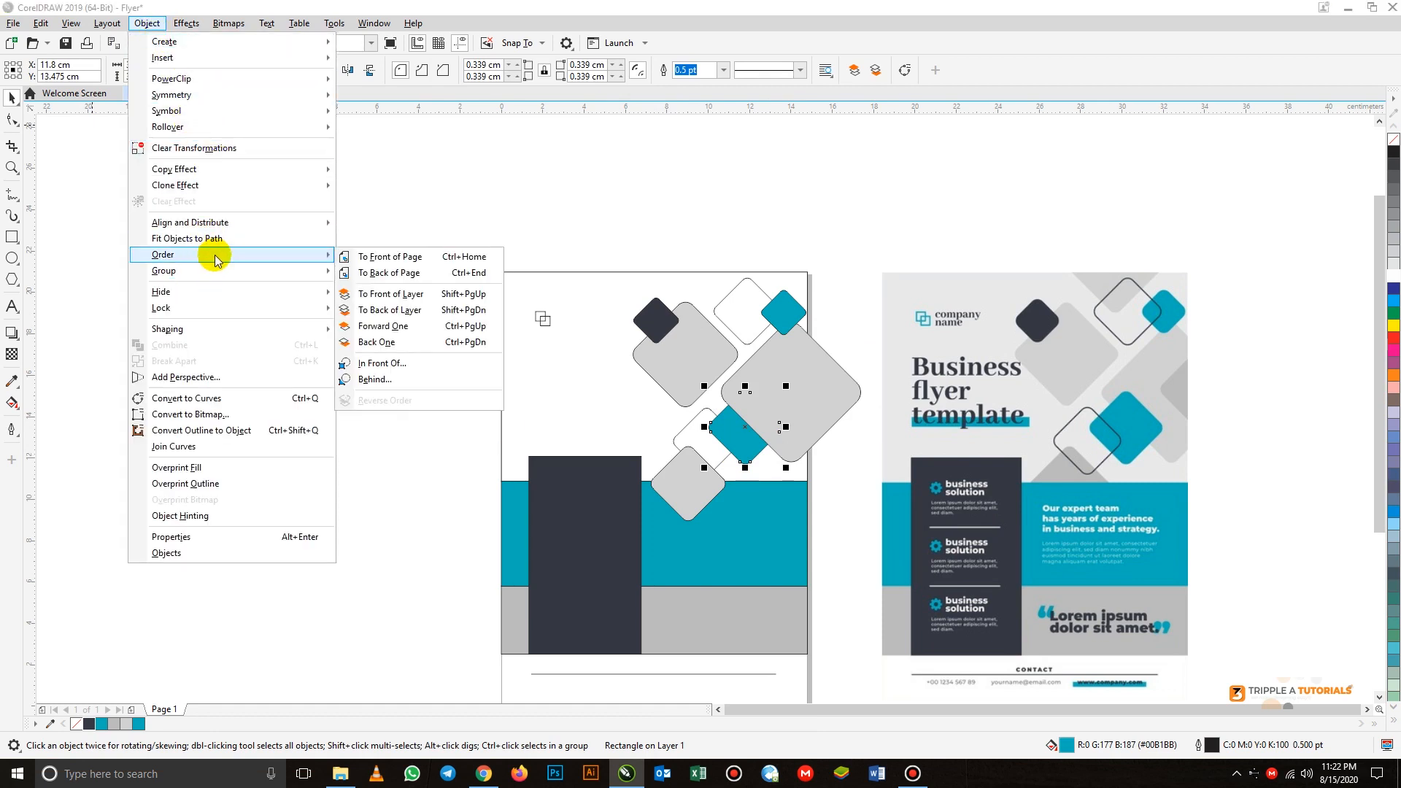
pyautogui.click(381, 257)
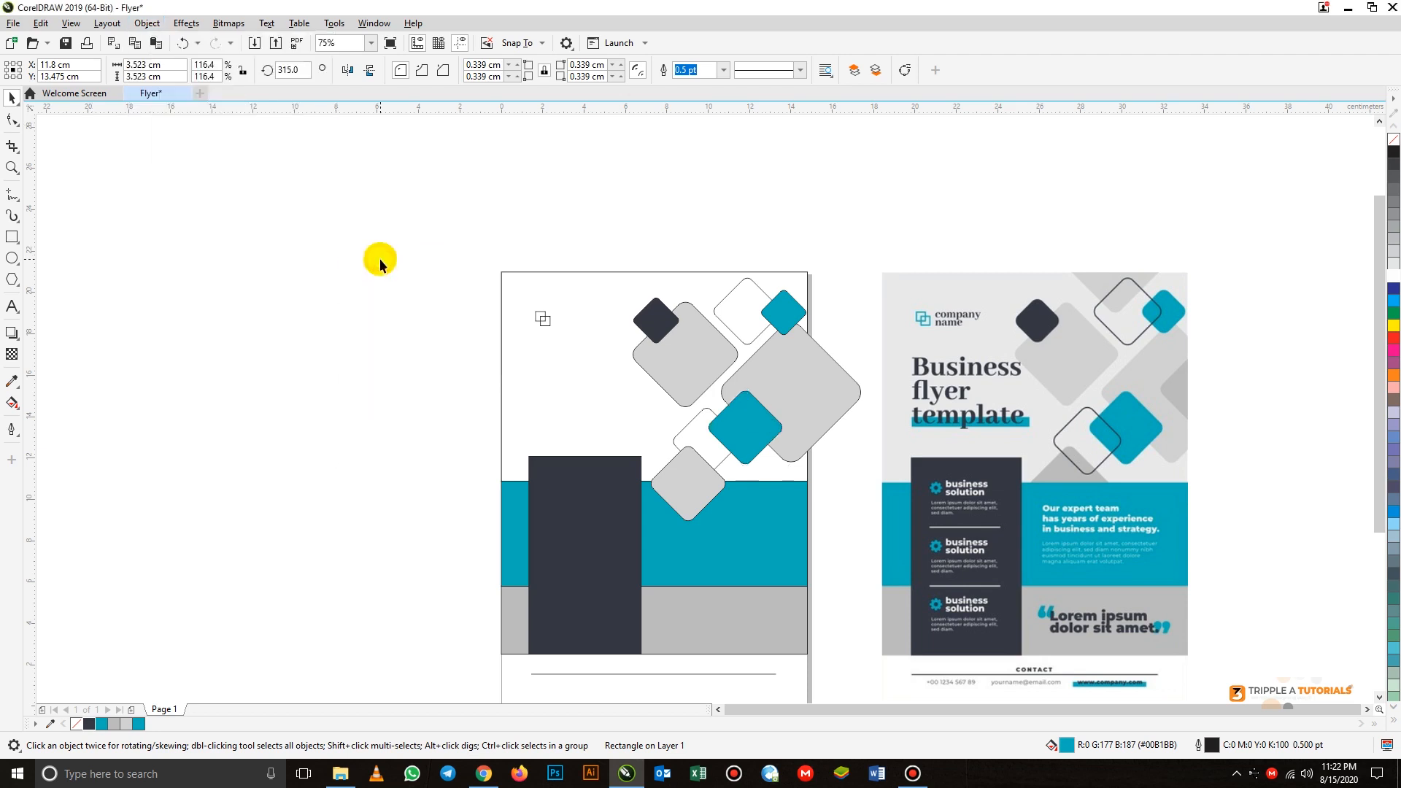
pyautogui.click(374, 363)
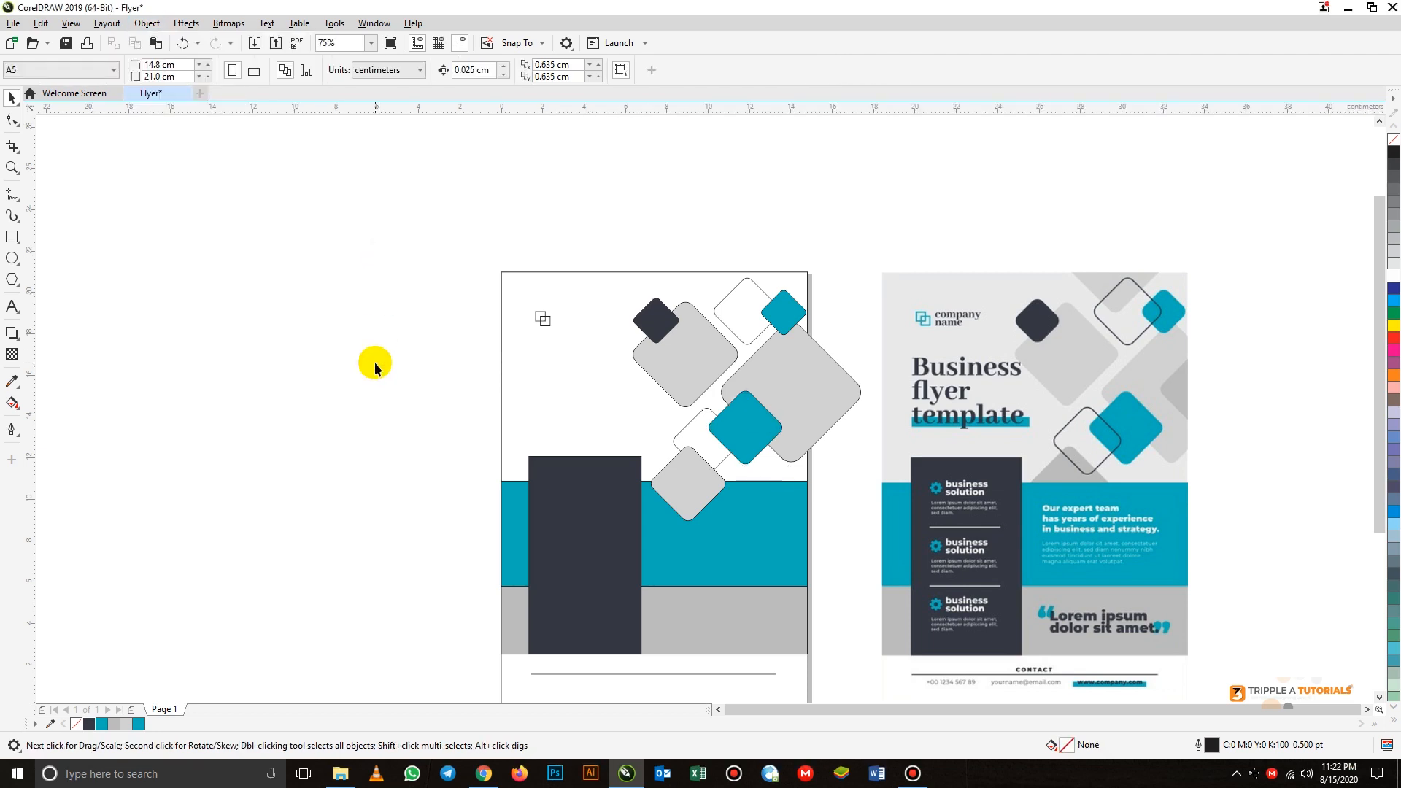
# - Send the lowest light grey diamond to the back of the page, behind the teal band
pyautogui.click(691, 512)
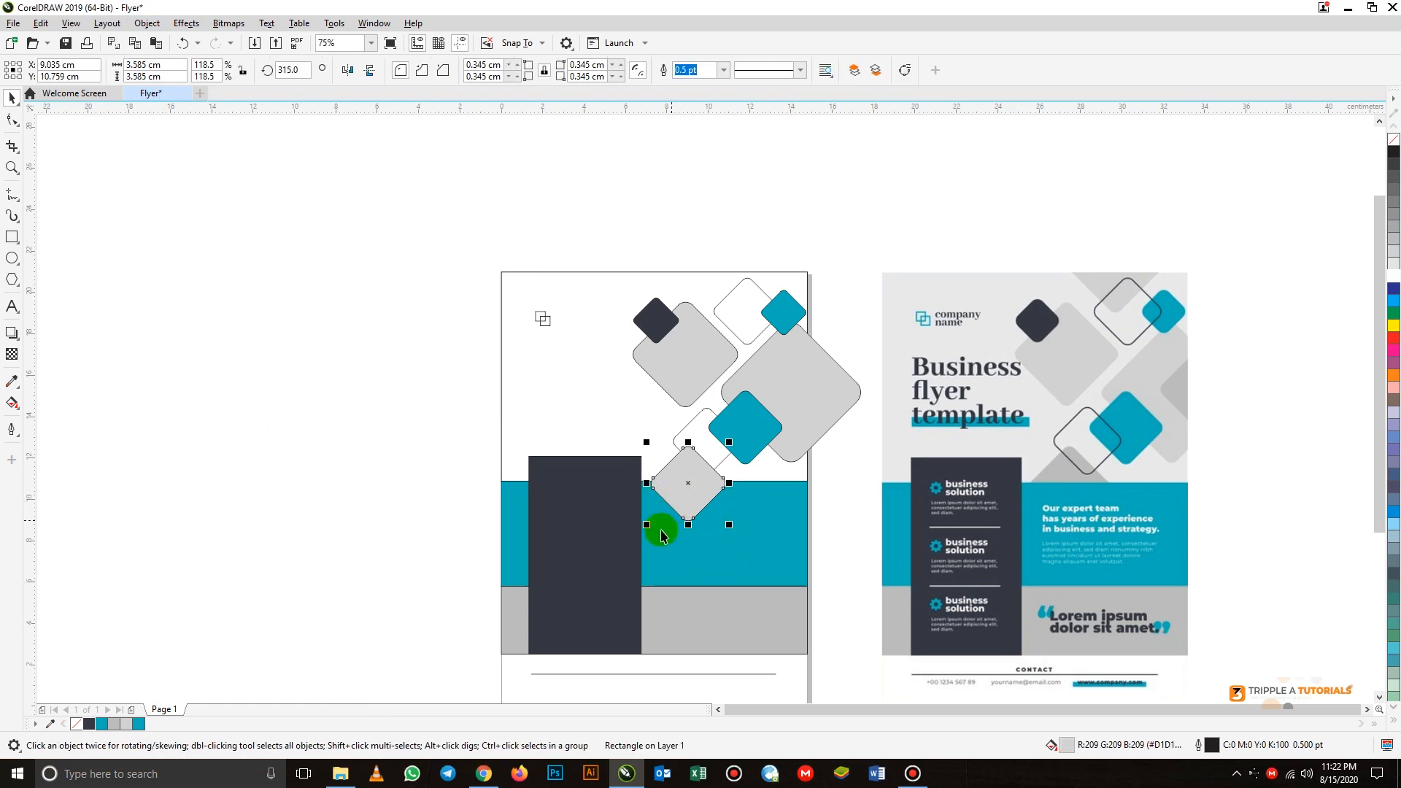
pyautogui.rightClick(677, 484)
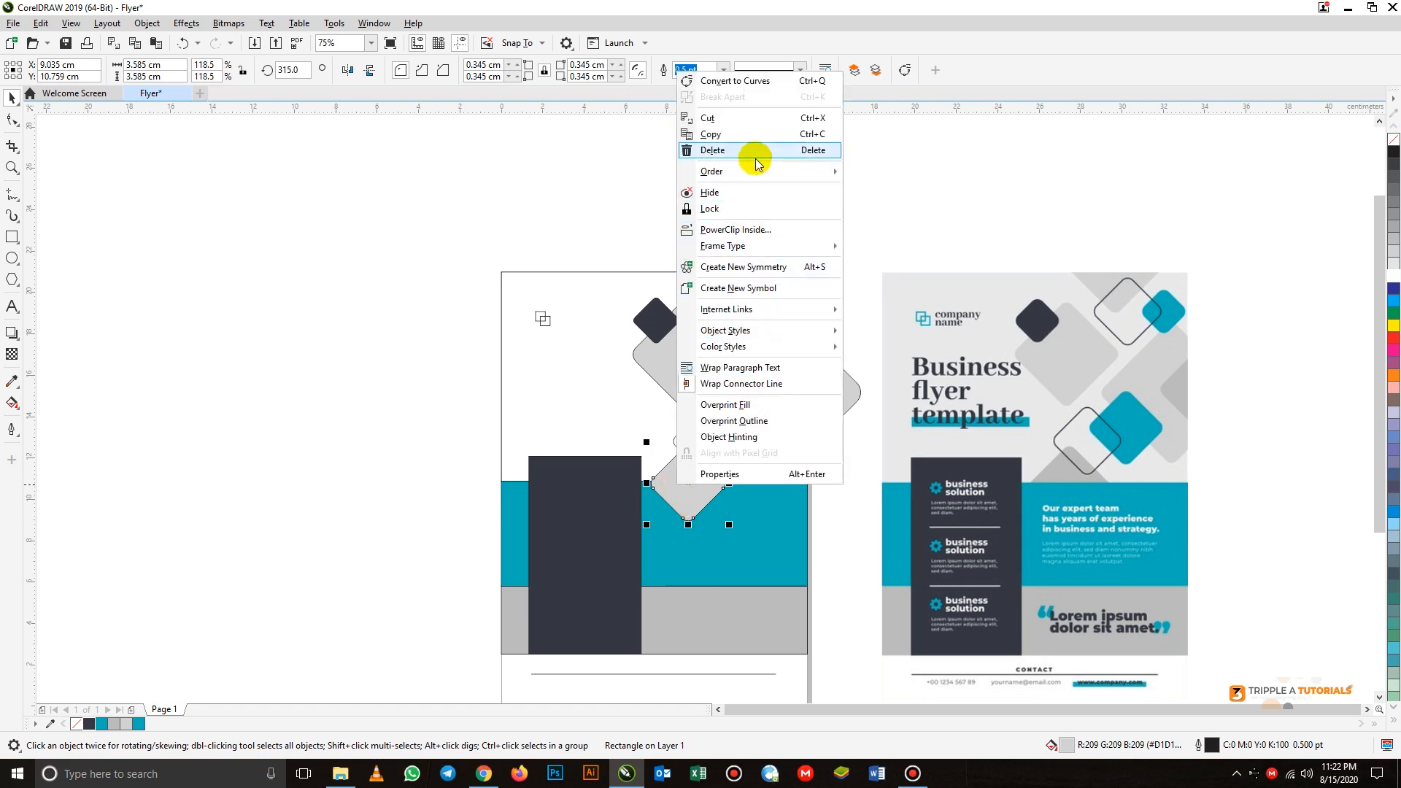
pyautogui.moveTo(766, 172)
pyautogui.click(899, 191)
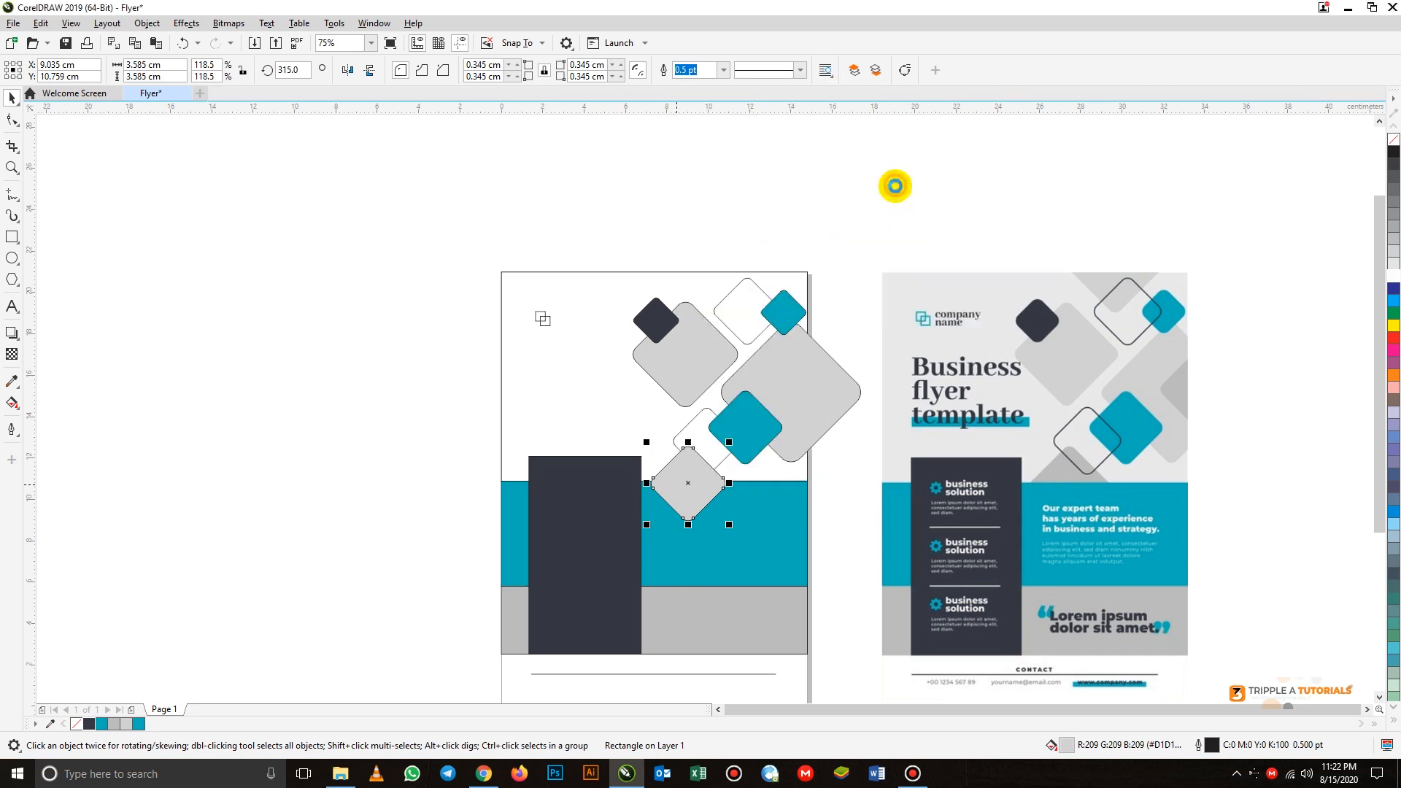
pyautogui.click(888, 226)
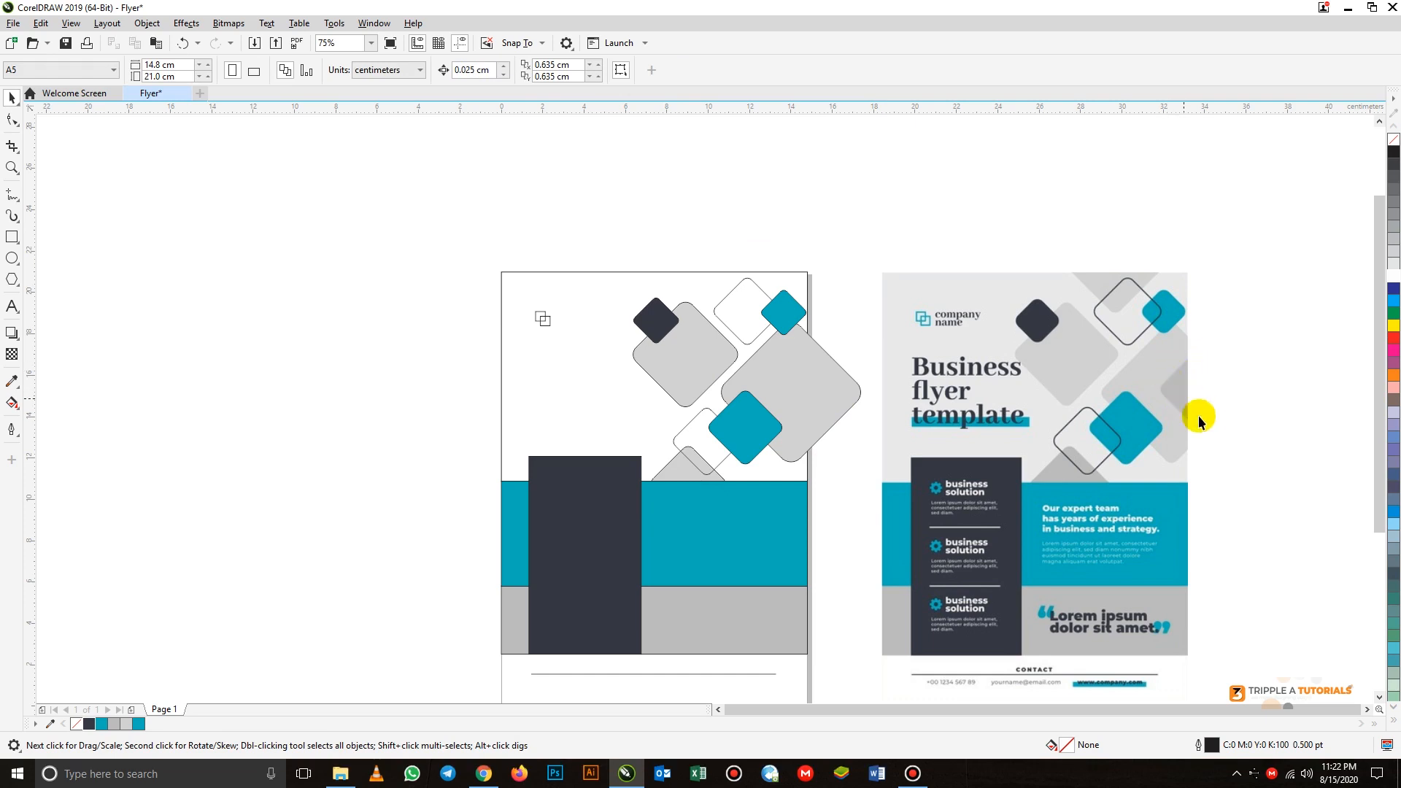
# - Place a copy of the larger teal diamond over the largest grey diamond, centred at about X 15.01 cm, Y 15.27 cm
pyautogui.click(748, 427)
pyautogui.click(755, 428)
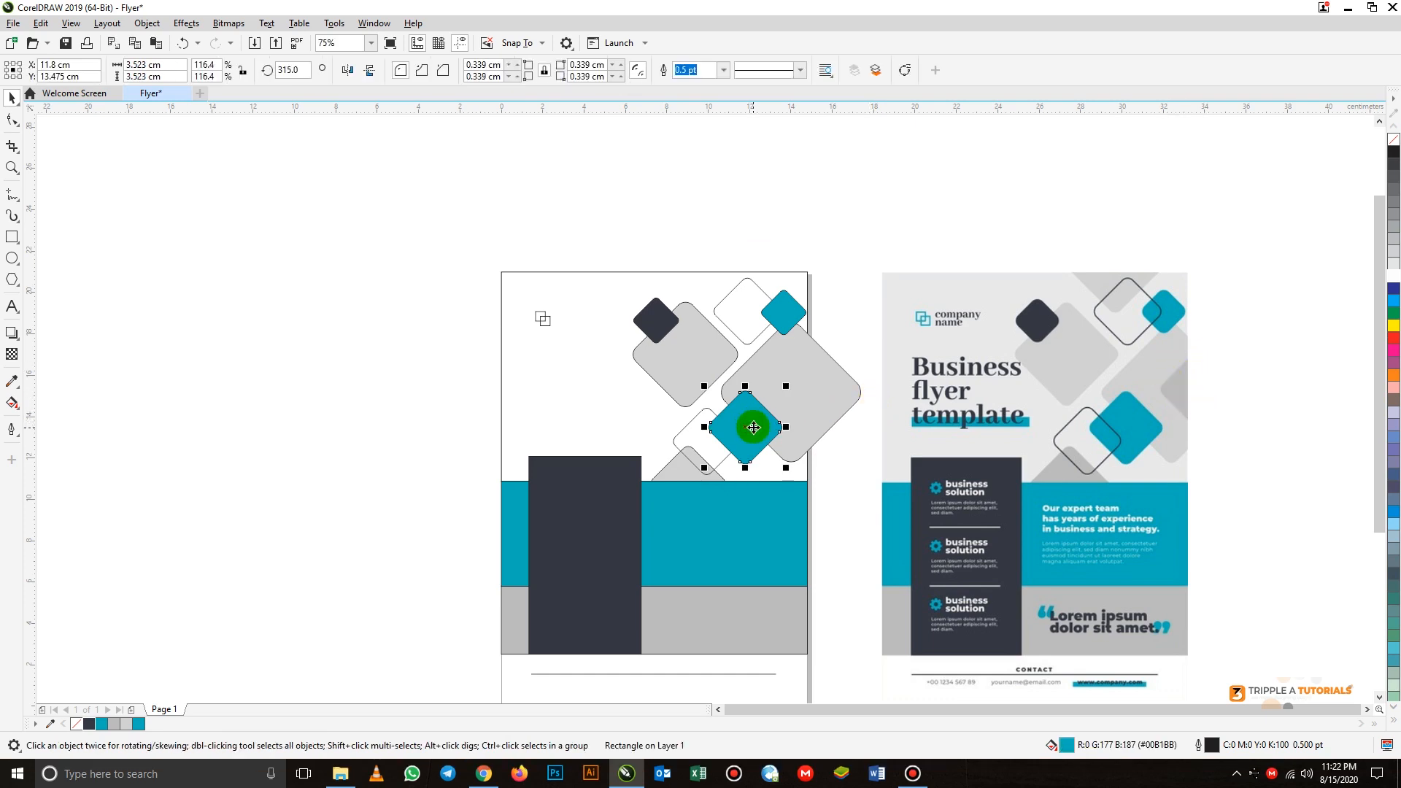
pyautogui.moveTo(754, 427); pyautogui.dragTo(820, 390)
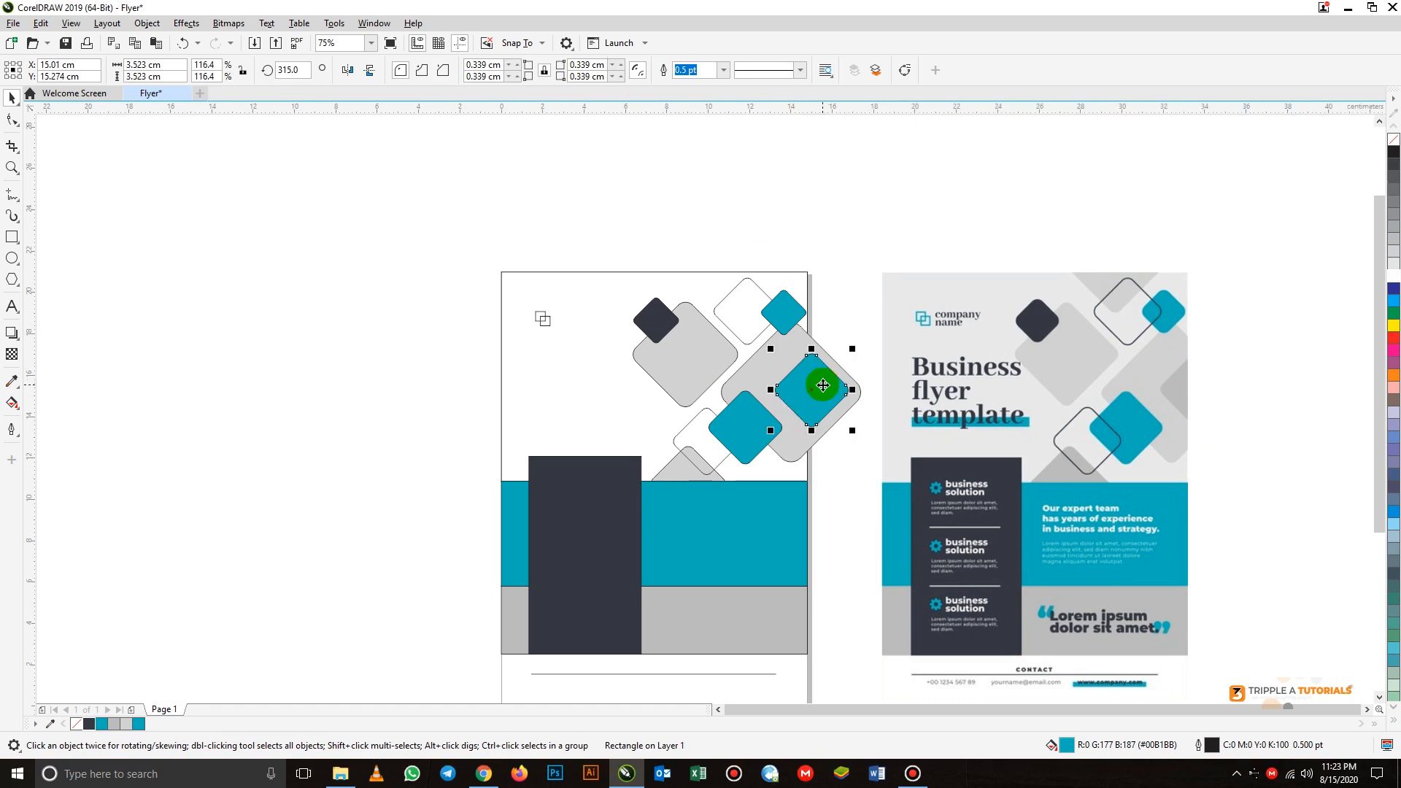
# - Sample the mid grey #BBBBBB from the diamond at the reference image's right edge and fill the copied diamond with it
pyautogui.click(12, 381)
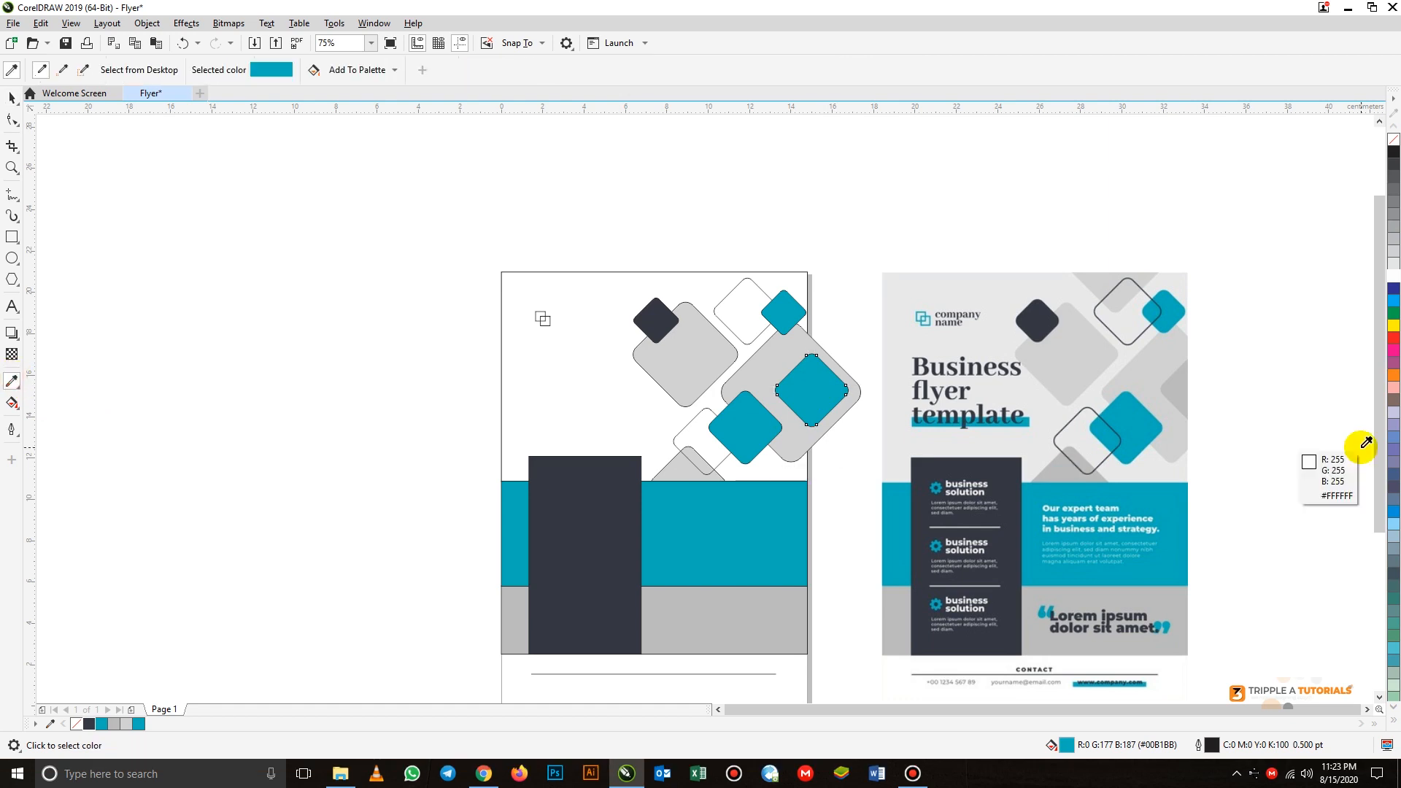
pyautogui.click(1178, 388)
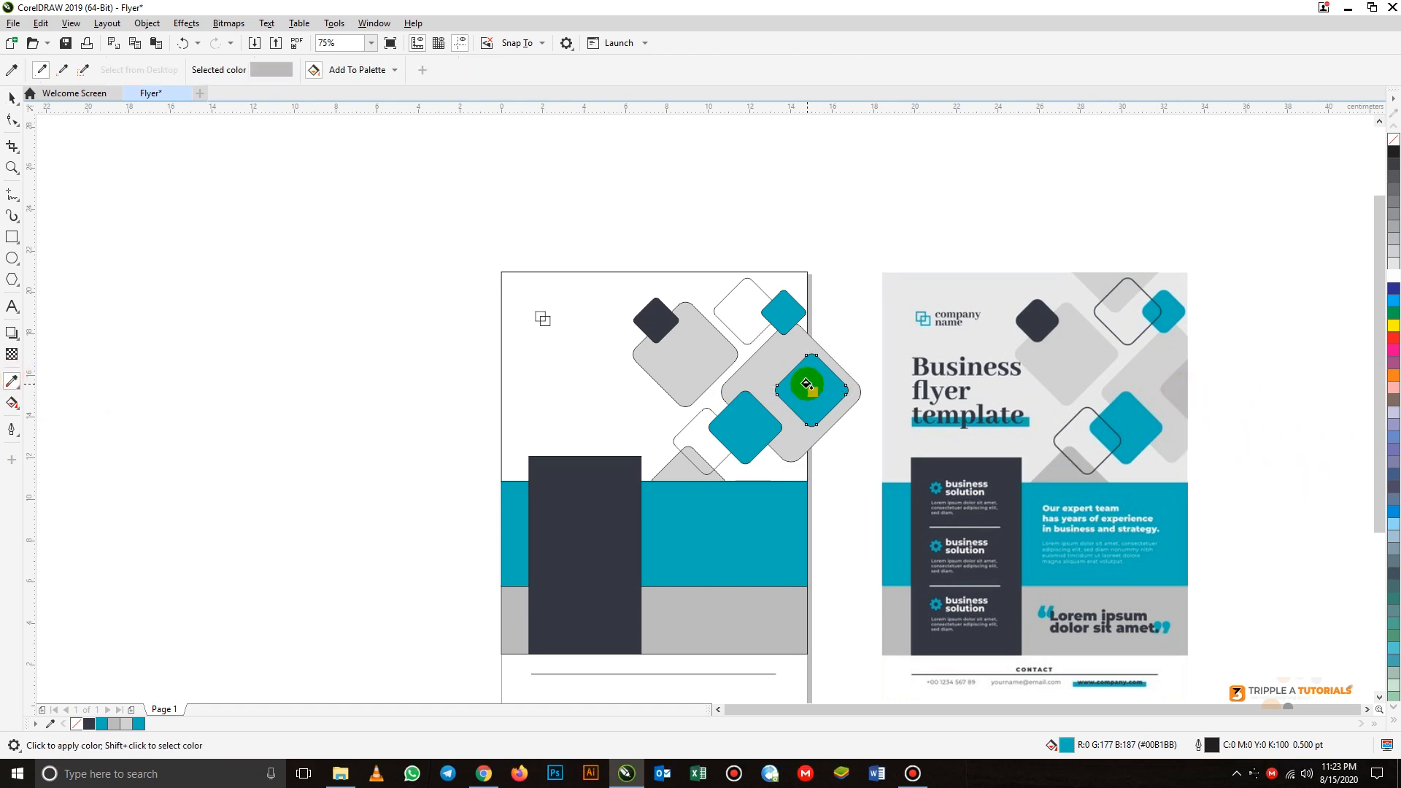
pyautogui.click(806, 383)
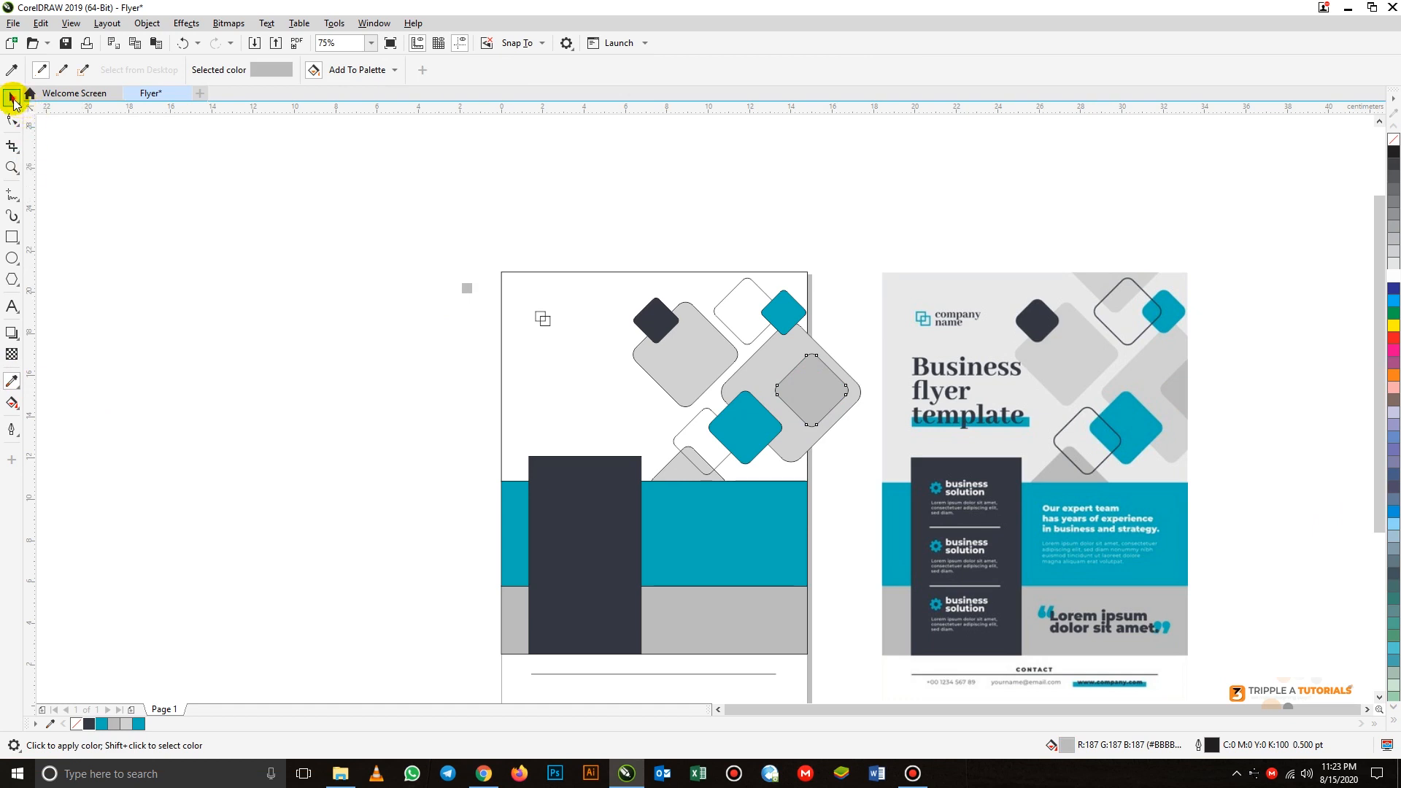
pyautogui.click(12, 97)
pyautogui.click(786, 327)
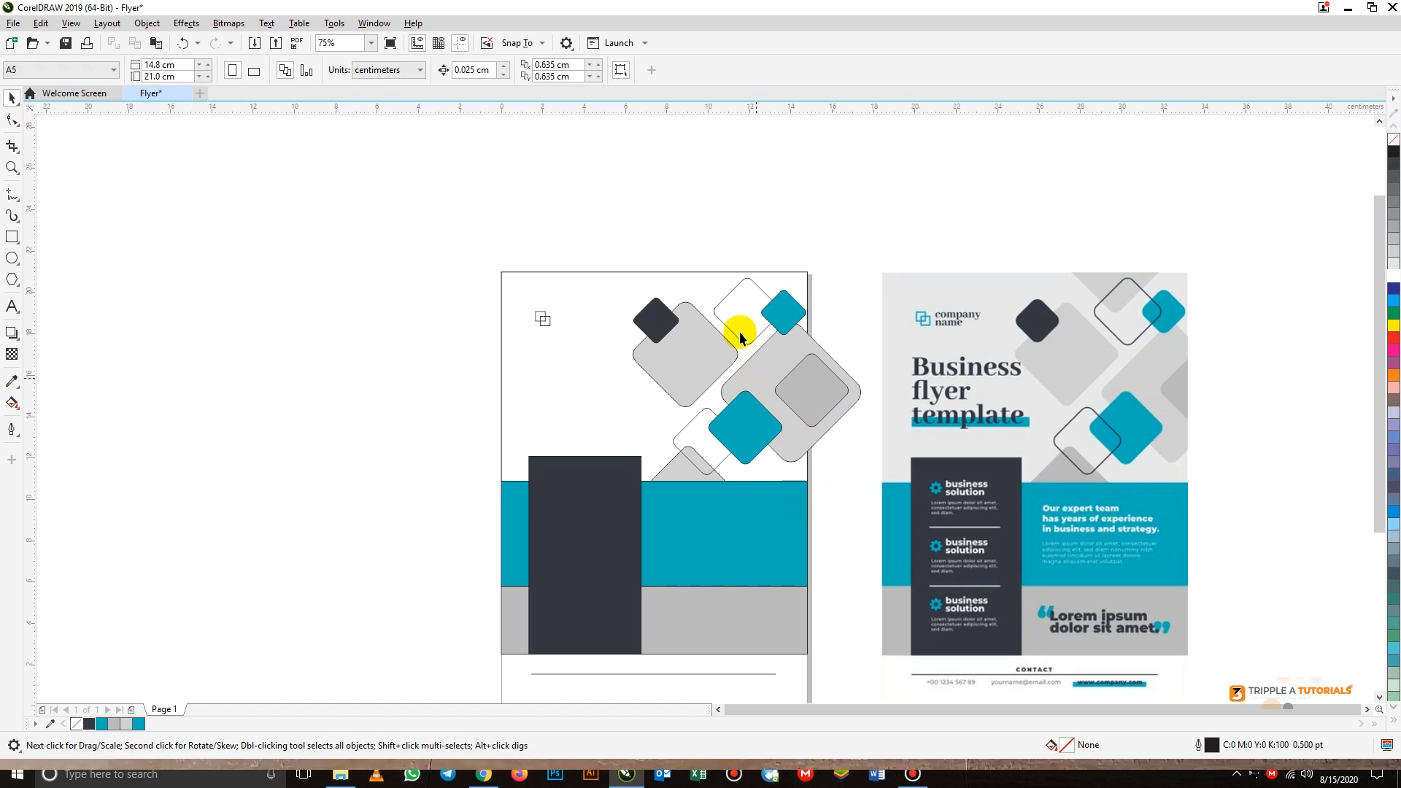
# - Duplicate the unfilled upper diamond, enlarge the copy to about 4.07 cm and position it across the page's top edge at about X 11.21 cm
pyautogui.click(730, 300)
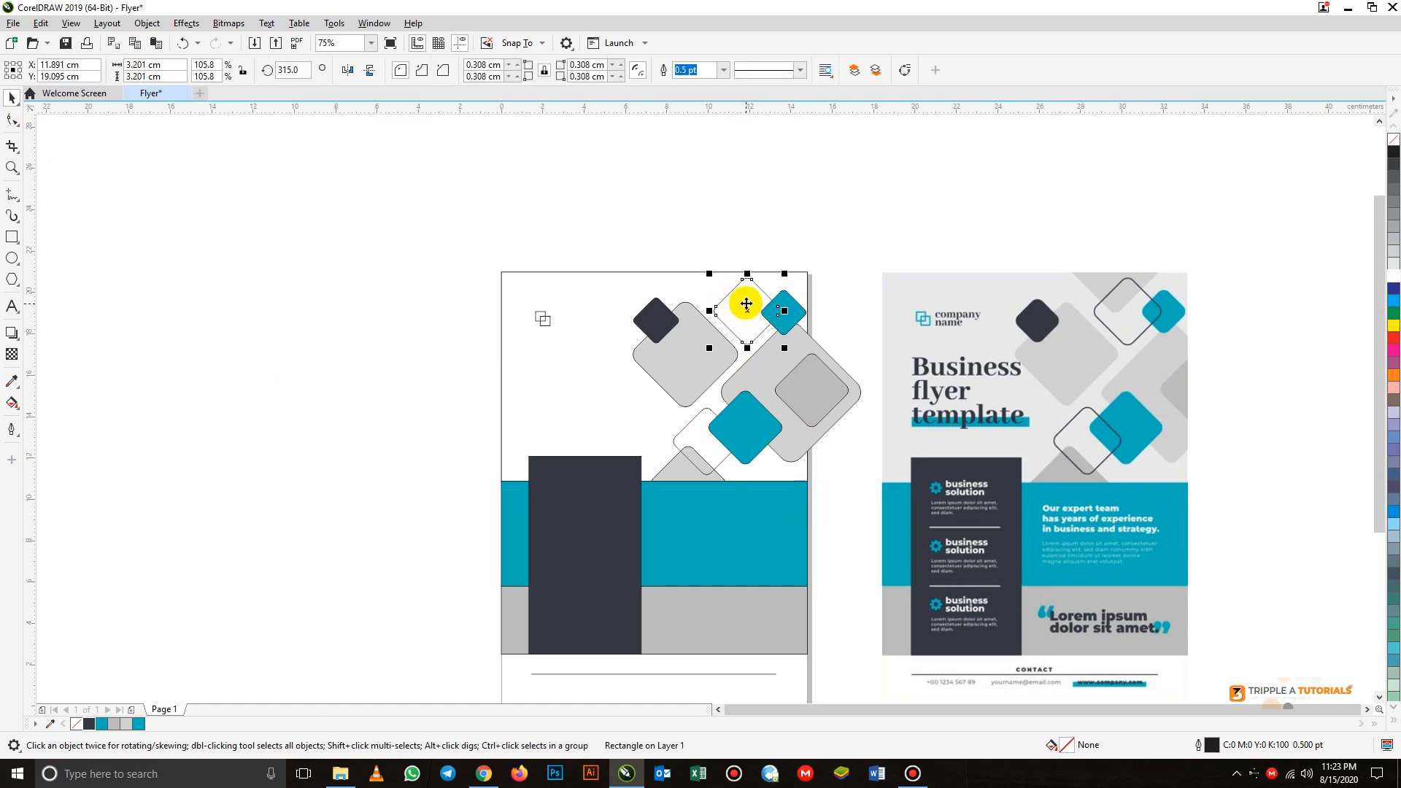
pyautogui.moveTo(744, 302); pyautogui.dragTo(657, 212)
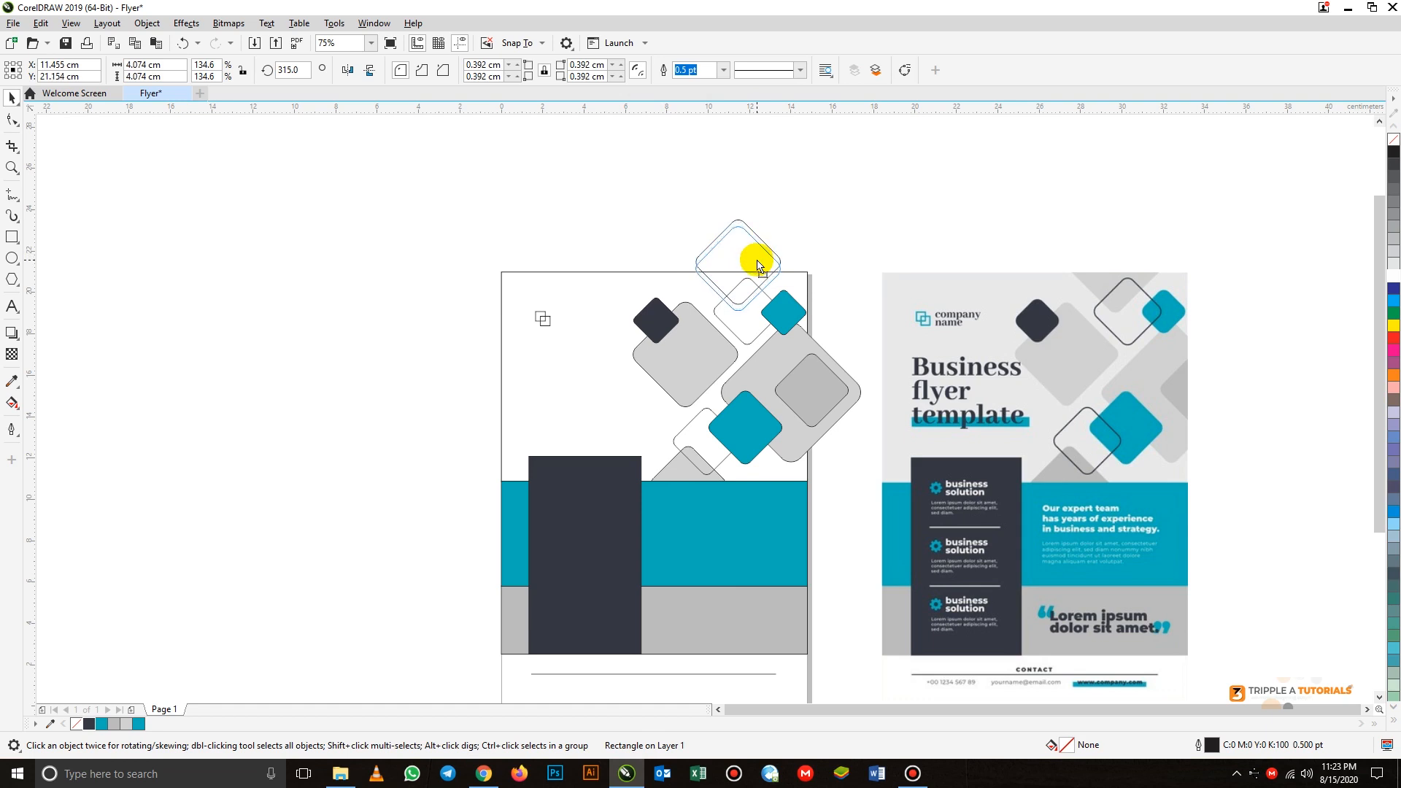
pyautogui.moveTo(756, 268); pyautogui.dragTo(733, 256)
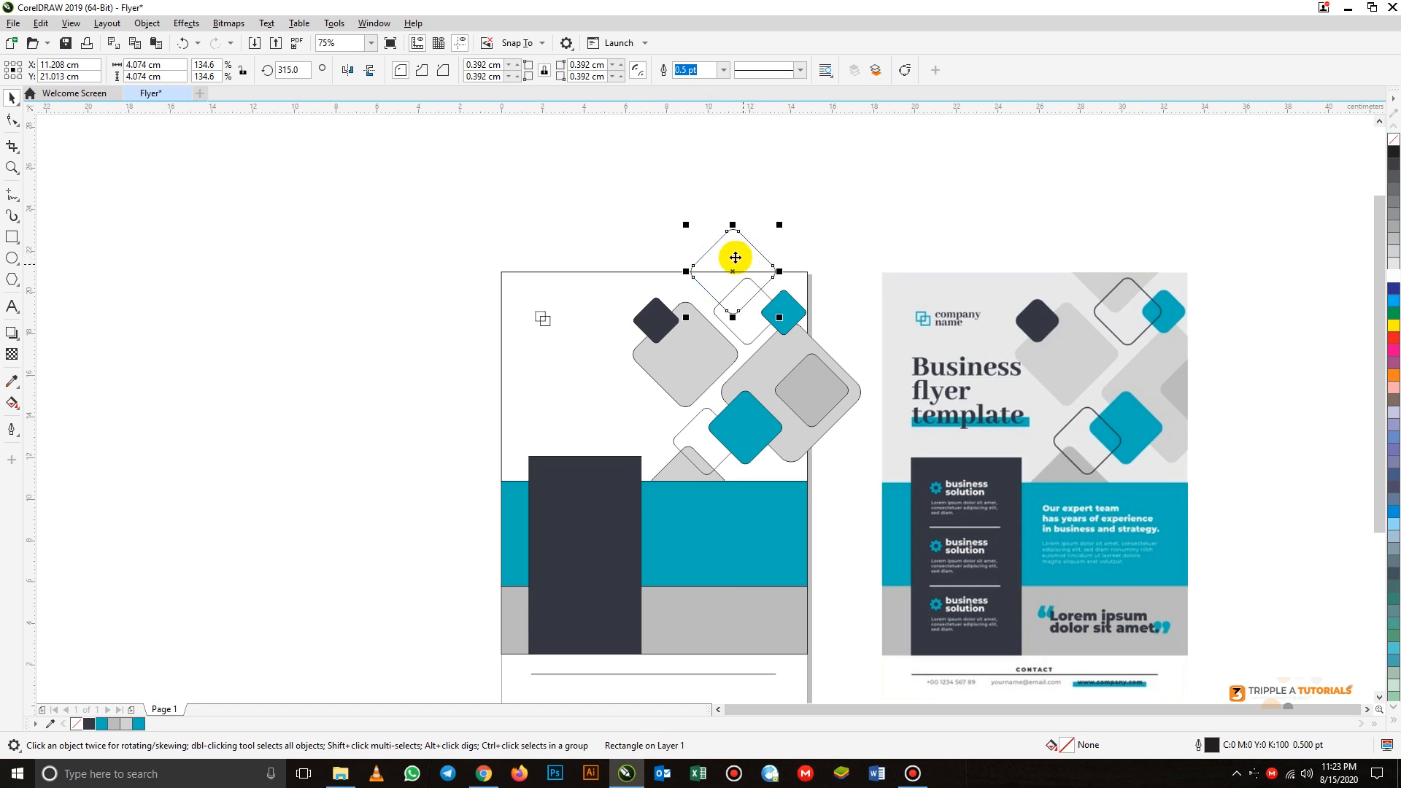
# - Sample the light grey #D1D1D1 from the reference image's top diamond and fill the enlarged diamond across the page's top edge with it
pyautogui.click(12, 380)
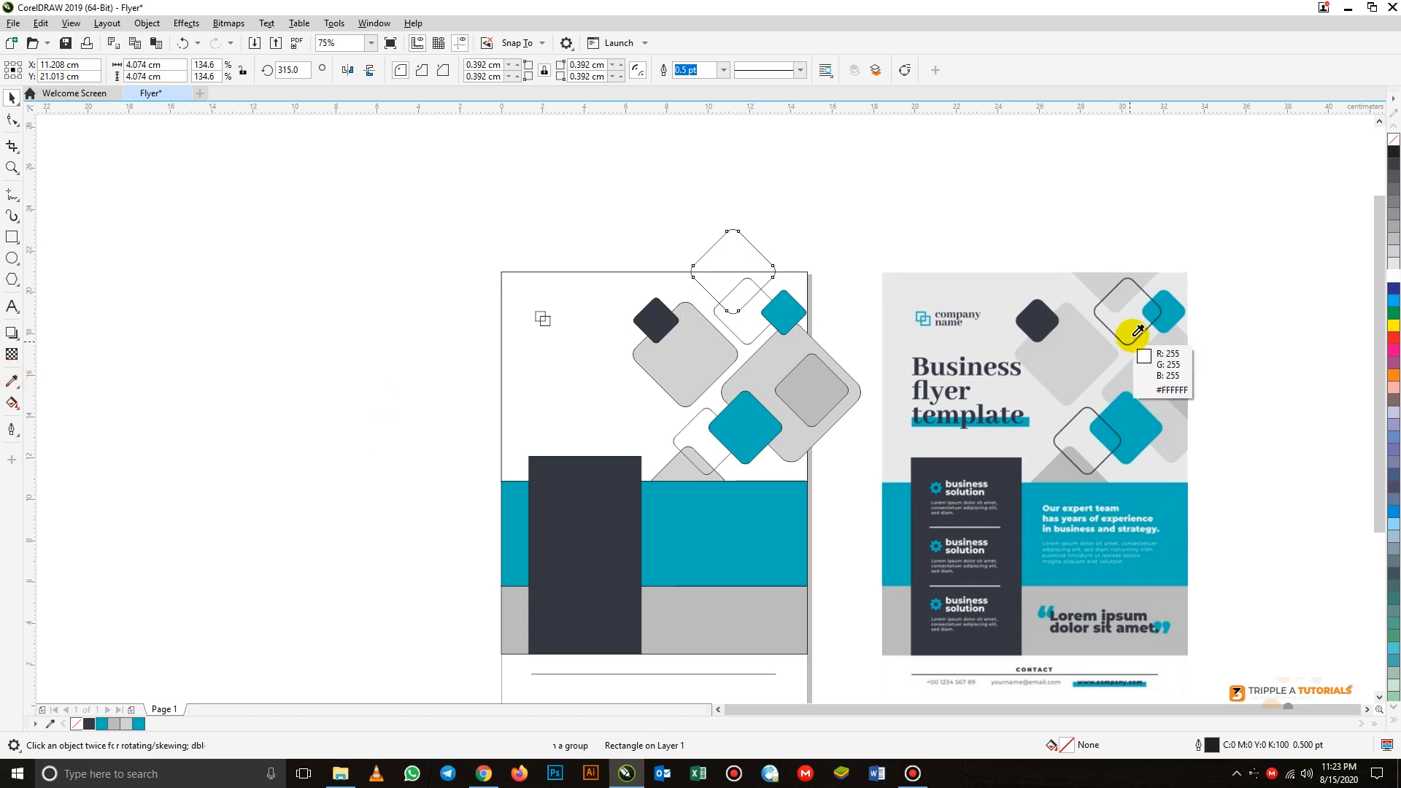
pyautogui.click(1090, 274)
pyautogui.click(731, 252)
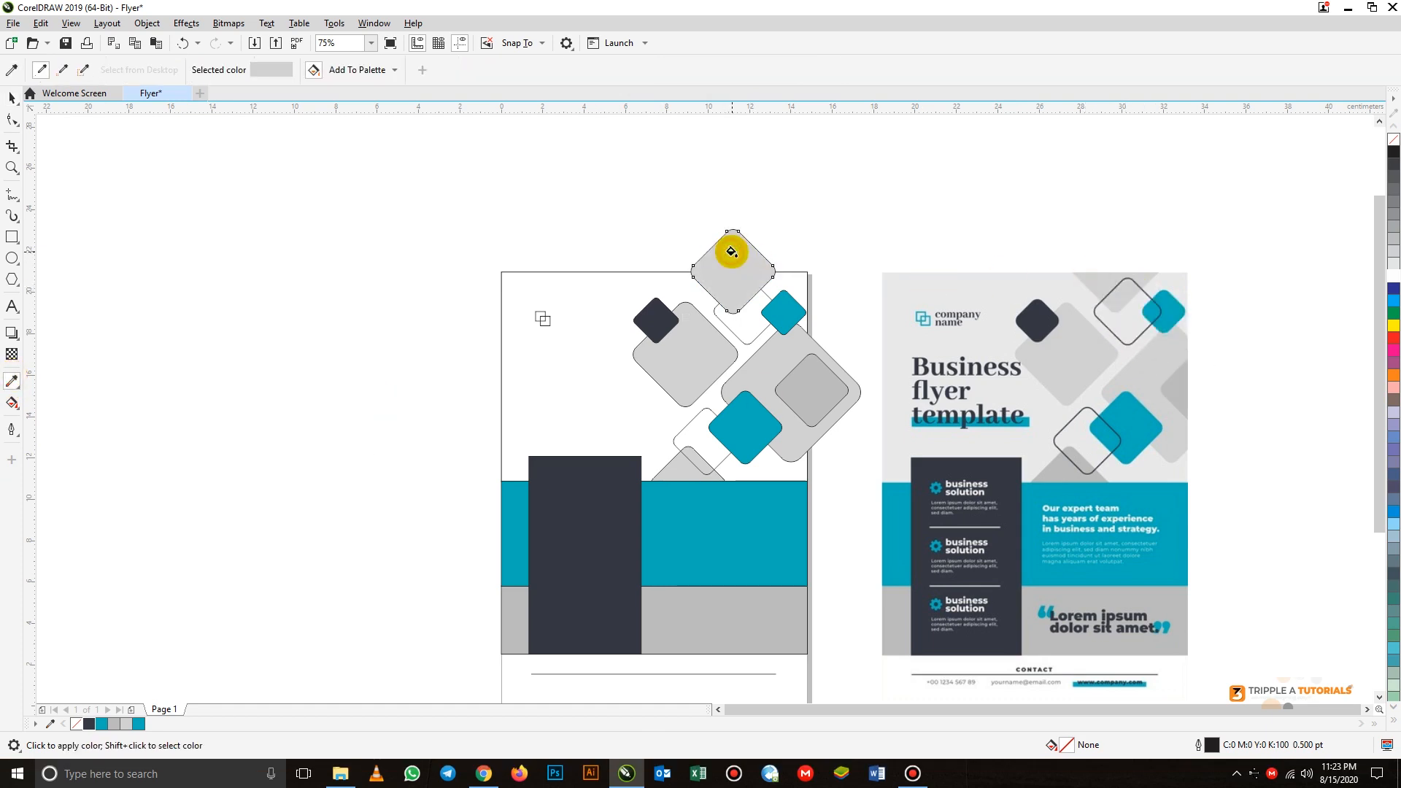
pyautogui.click(12, 97)
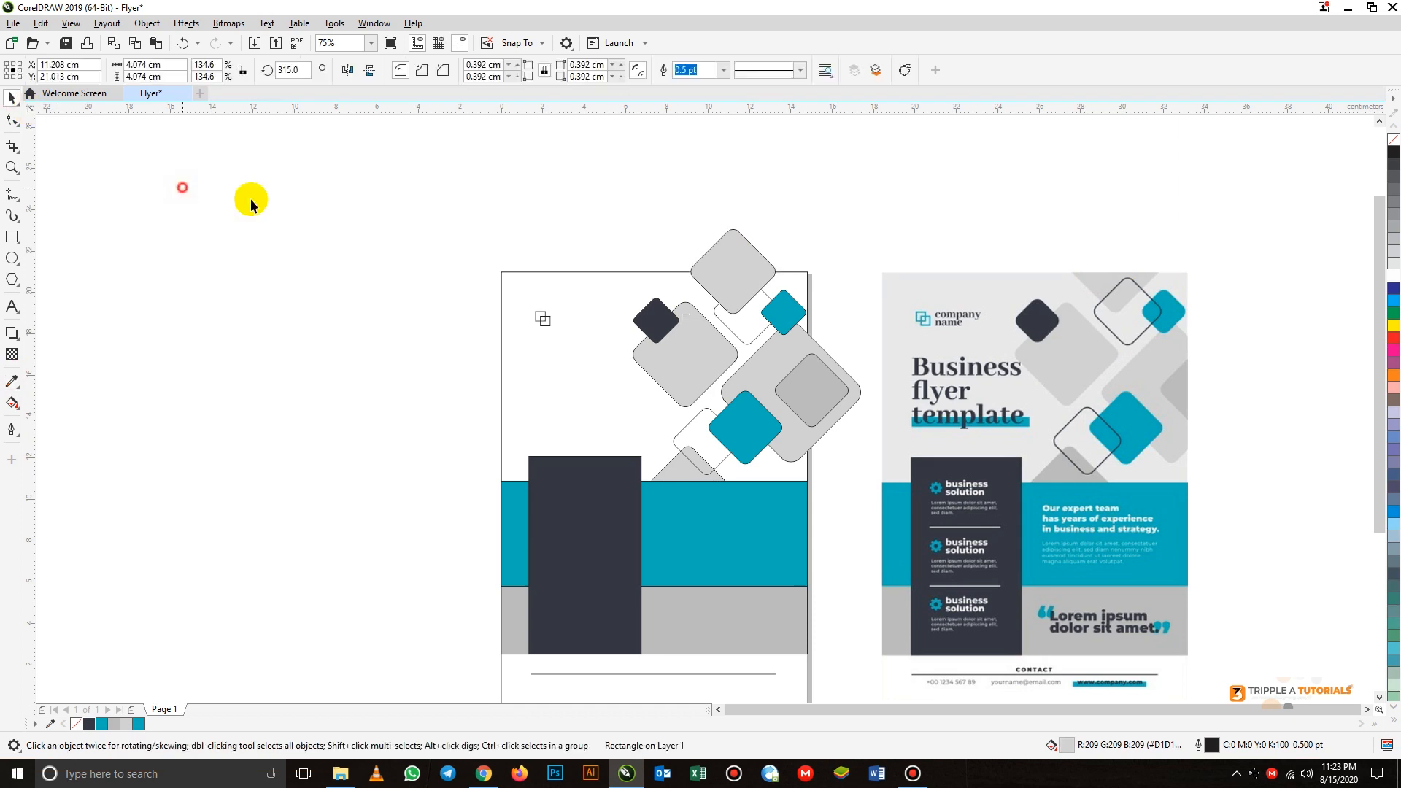
pyautogui.click(483, 284)
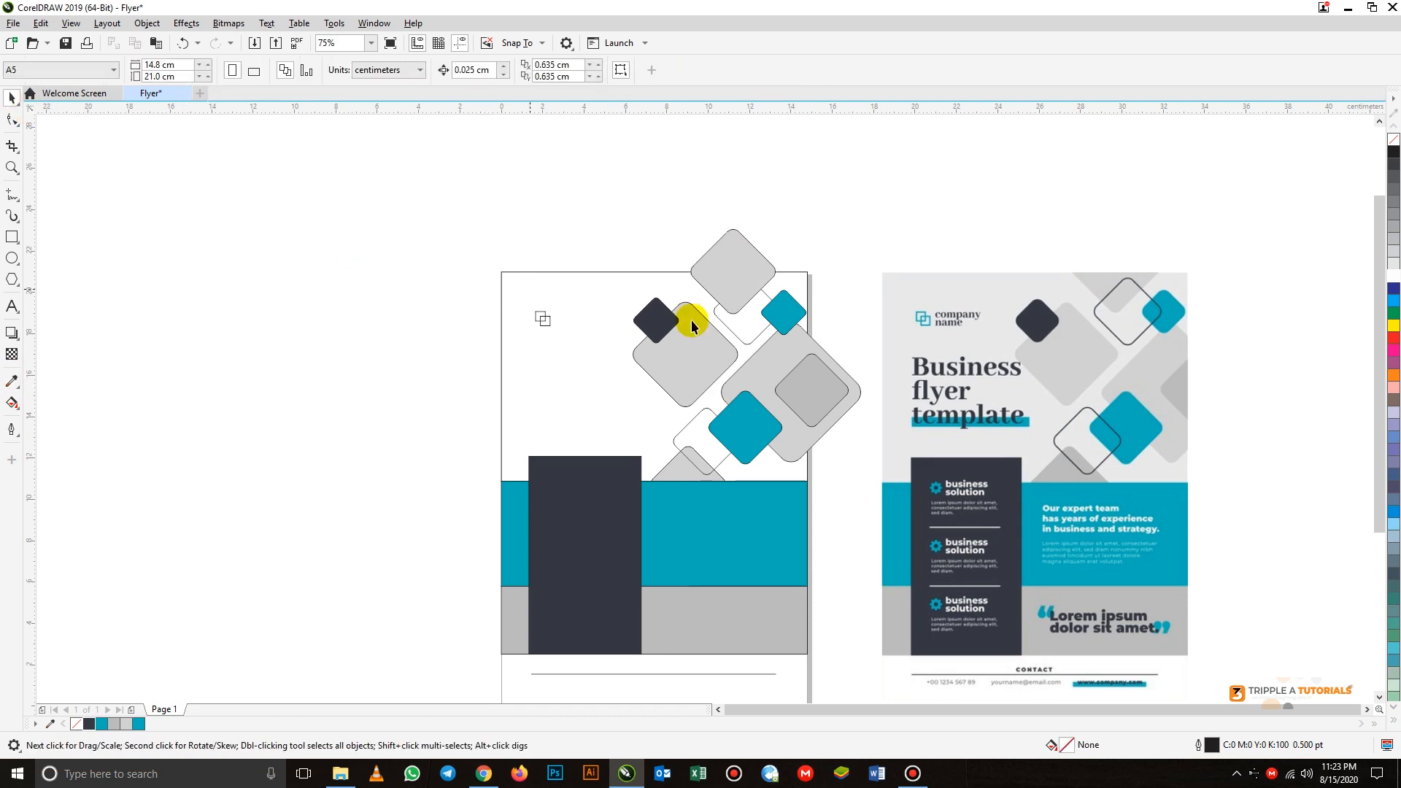
# - Bring the unfilled upper diamond to the front of the page, above the light grey top diamond
pyautogui.click(738, 343)
pyautogui.rightClick(753, 328)
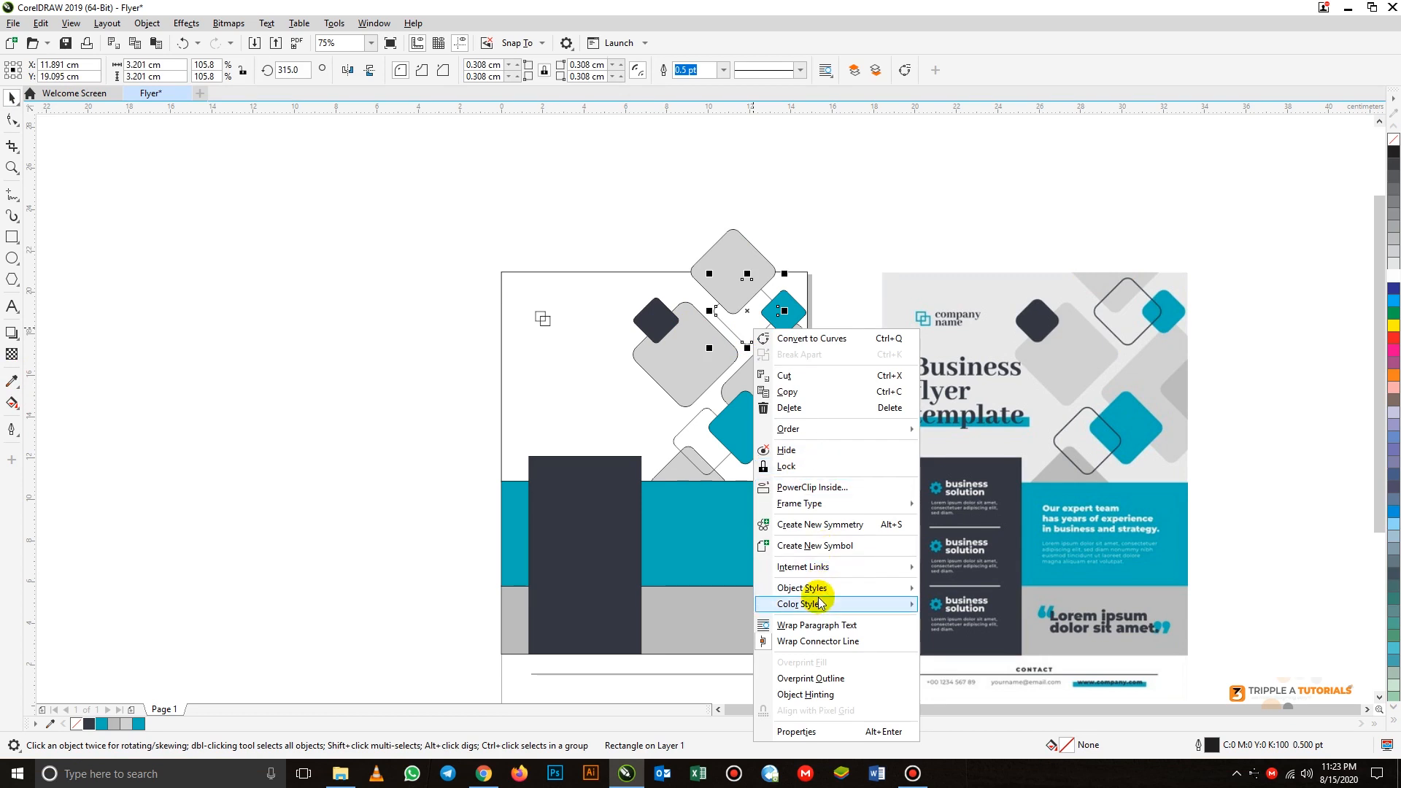
pyautogui.moveTo(847, 433)
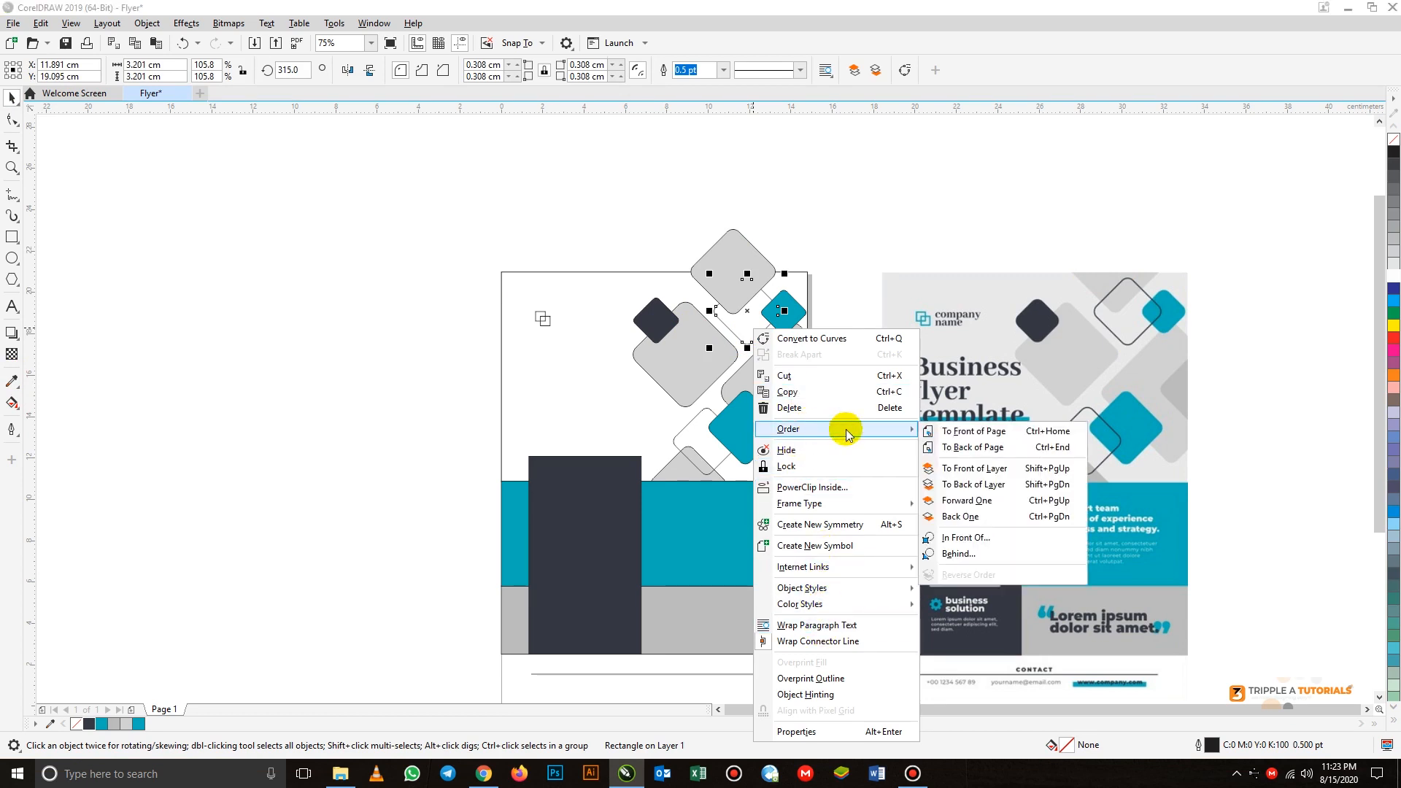
pyautogui.click(970, 433)
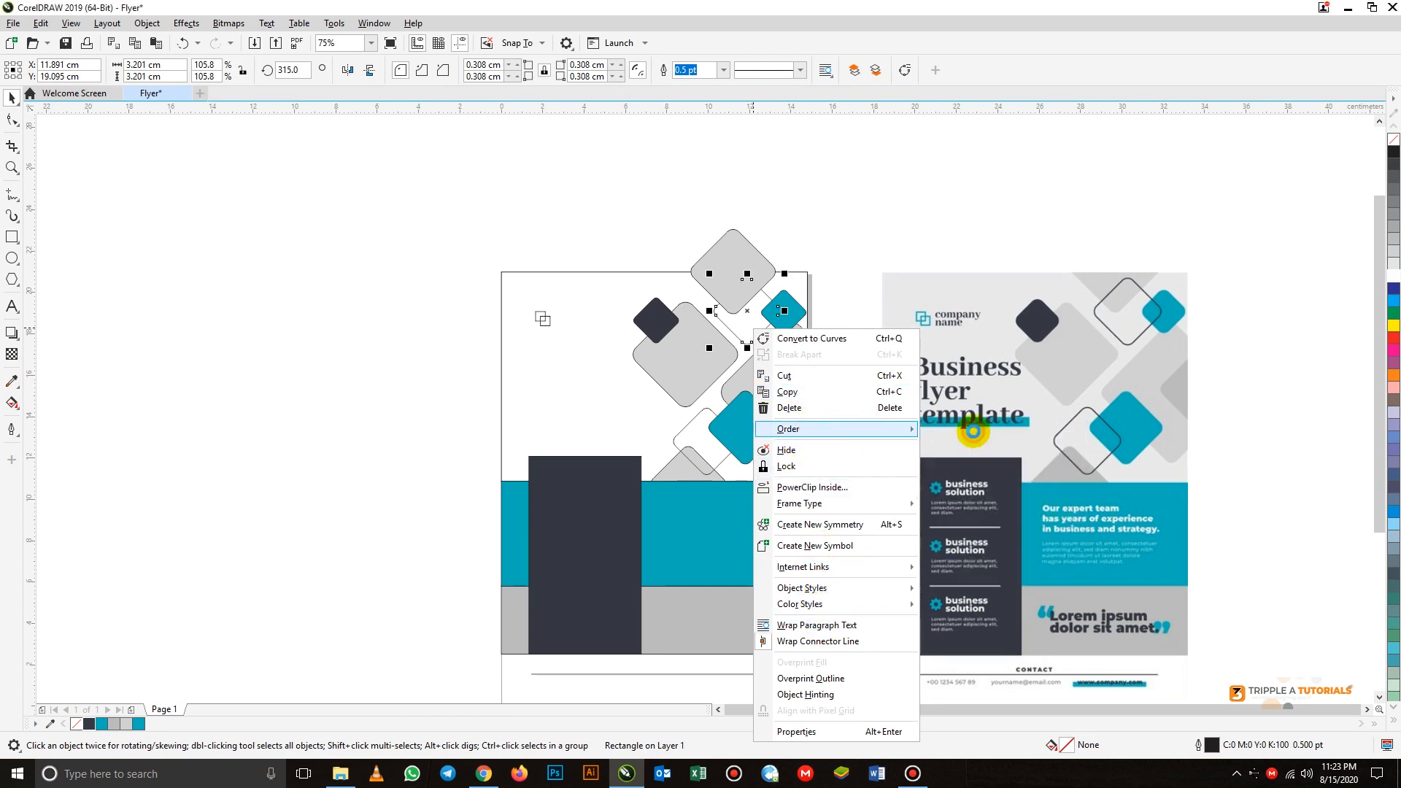
pyautogui.click(816, 234)
pyautogui.click(701, 364)
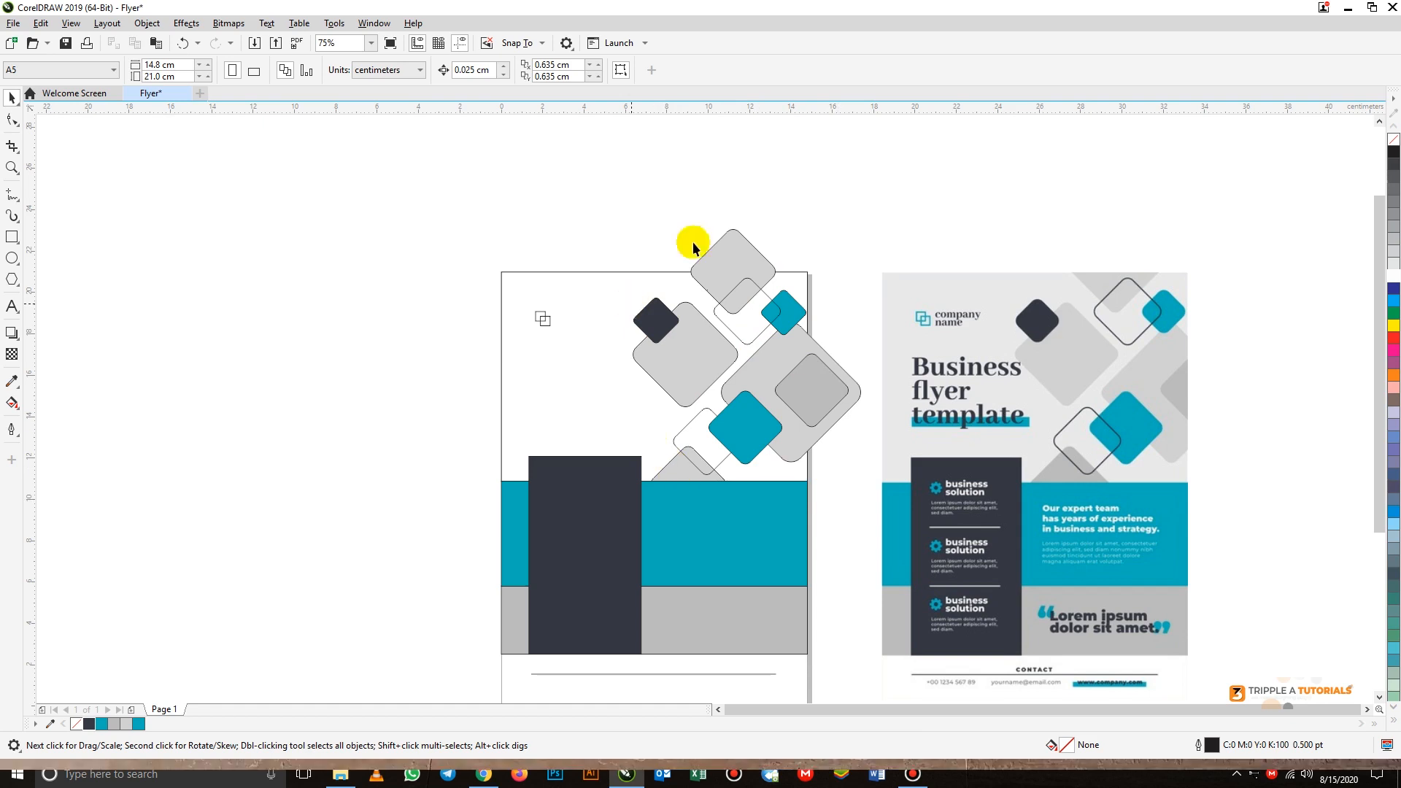
# - Remove the outlines from all ten diamonds by setting their outline width to None
pyautogui.moveTo(616, 213); pyautogui.dragTo(870, 568)
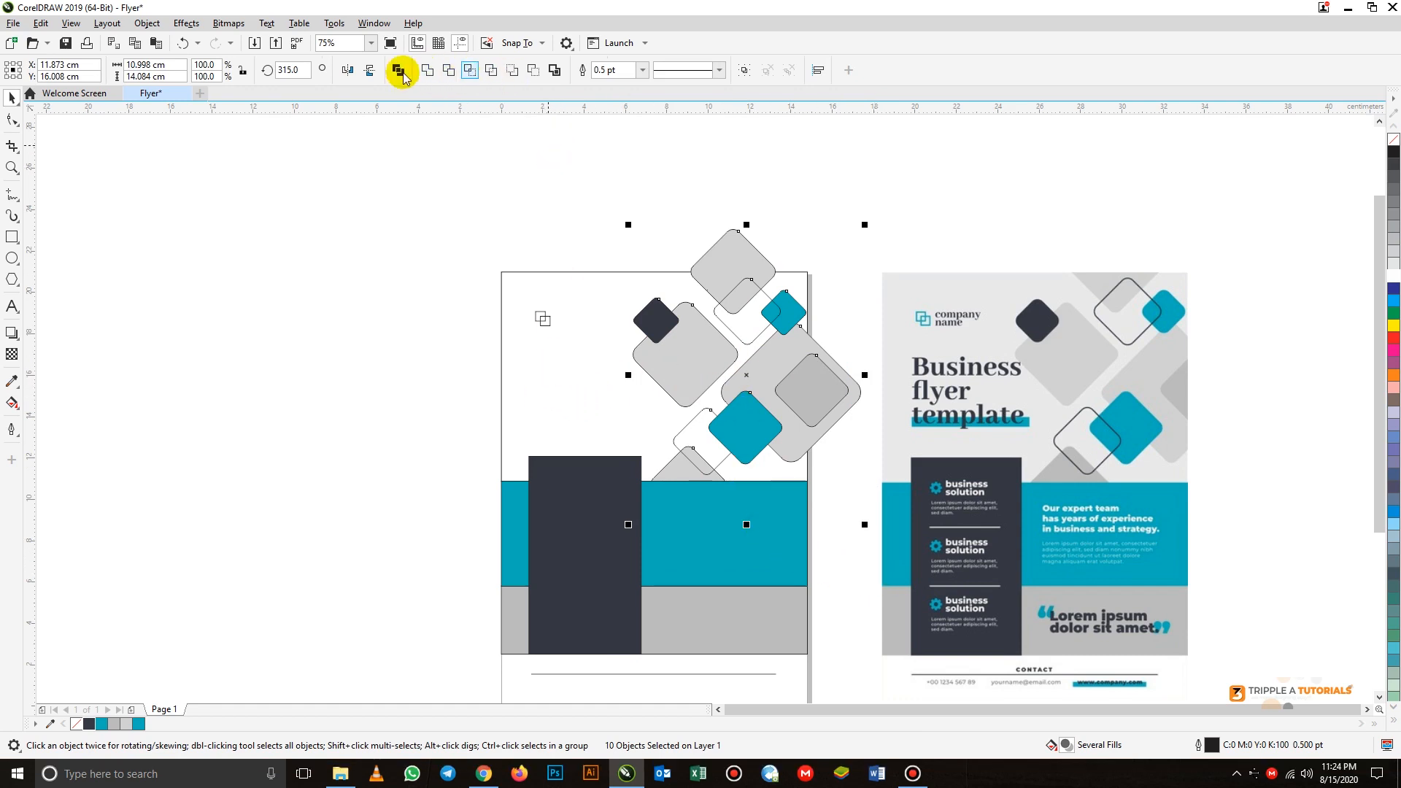
pyautogui.click(642, 71)
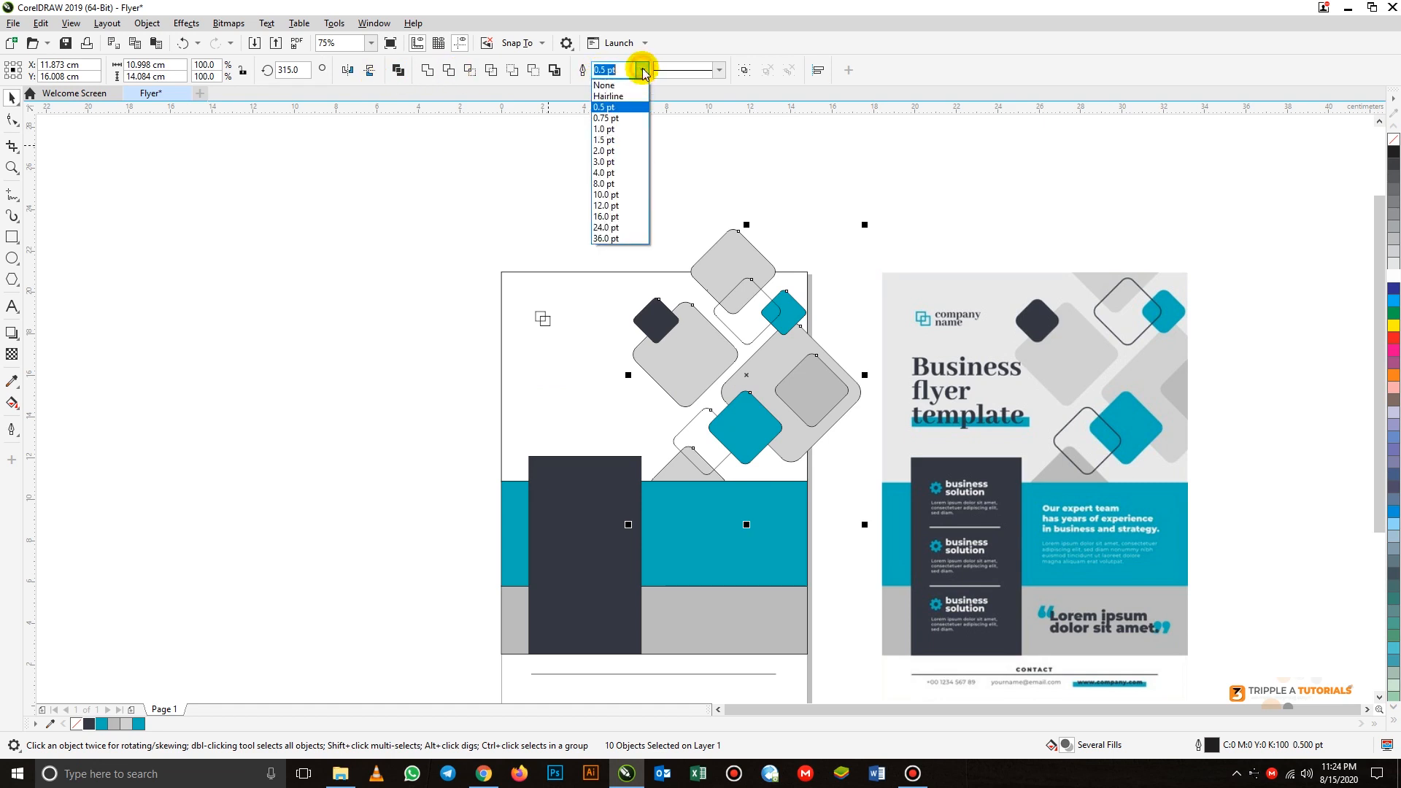
pyautogui.click(610, 86)
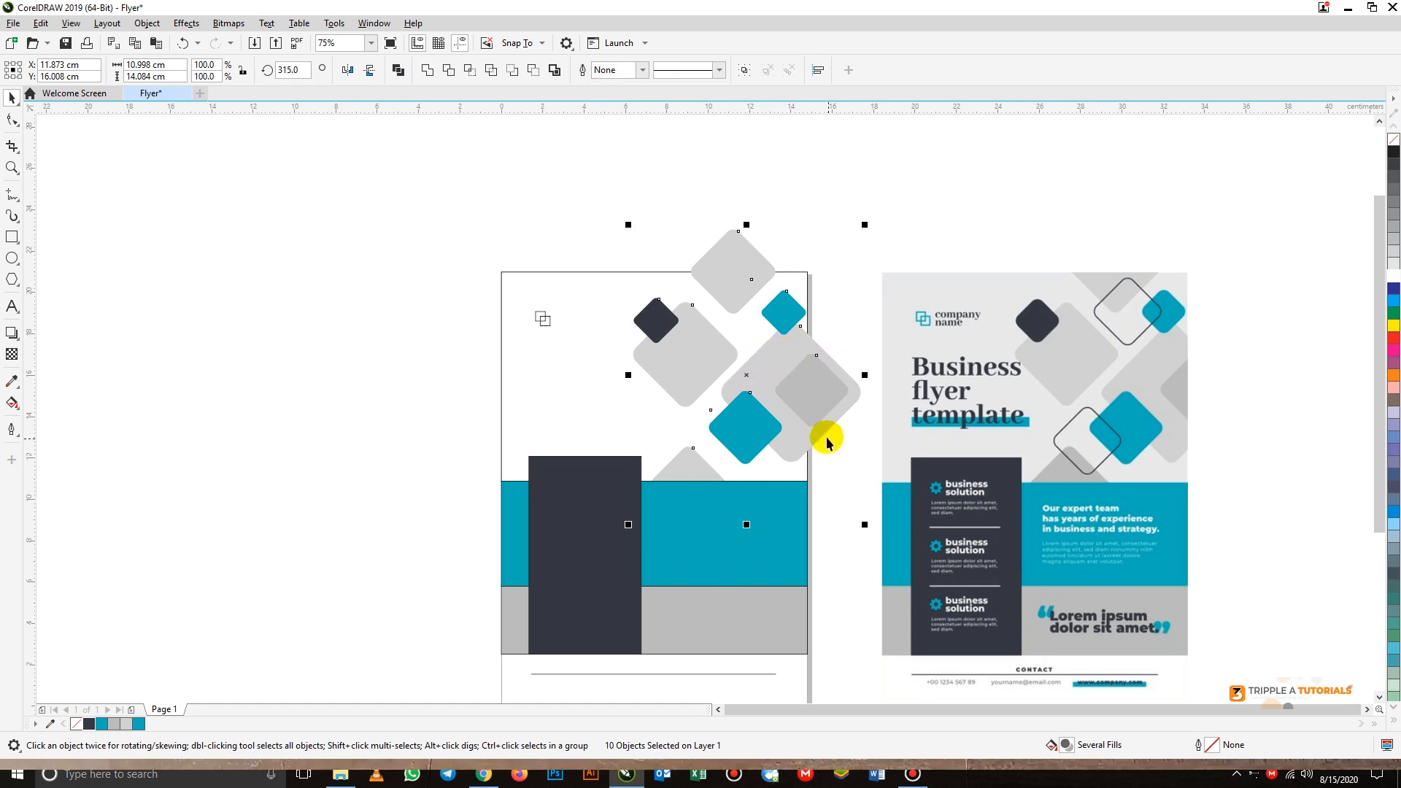
pyautogui.click(666, 181)
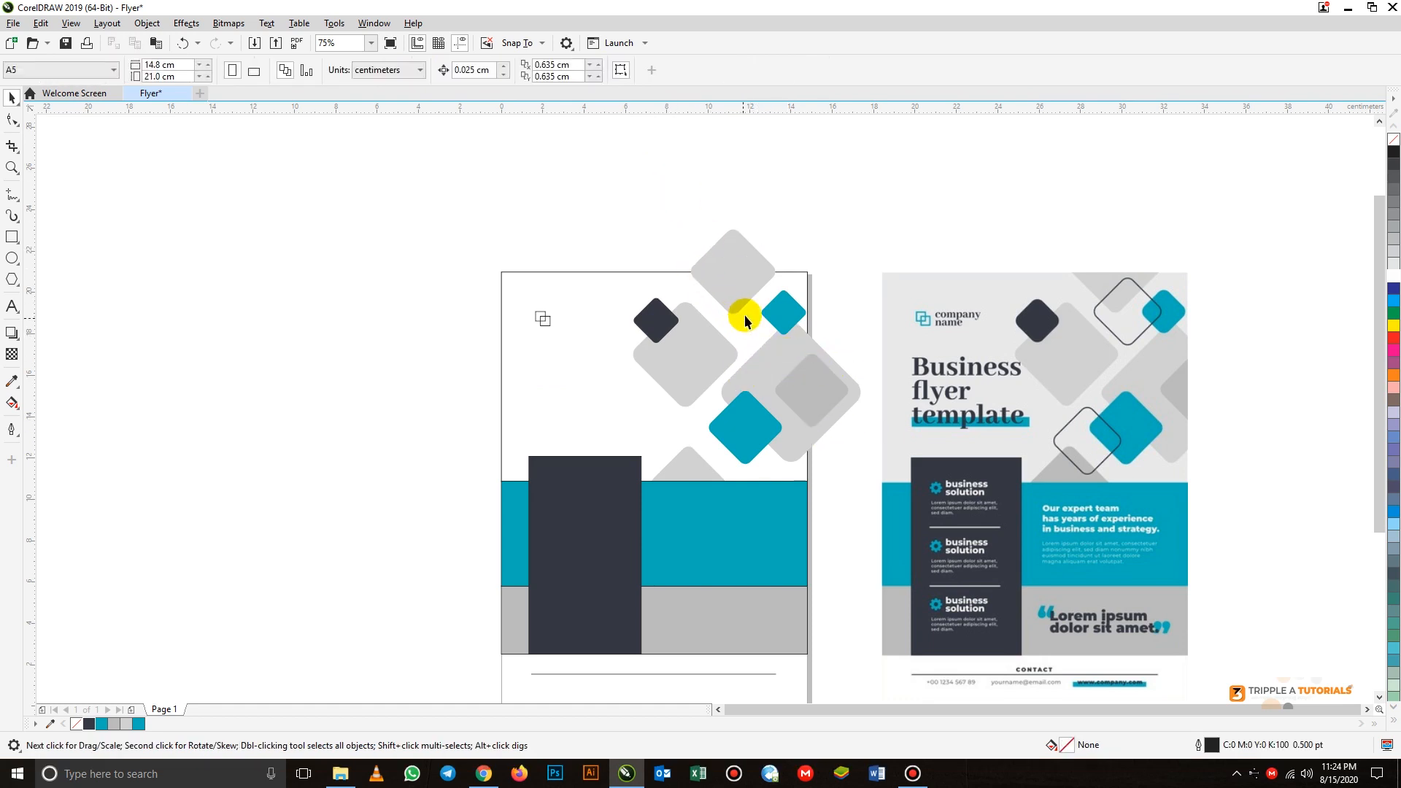
# - Give the upper and lower unfilled diamonds a 2.0 pt outline each
pyautogui.click(744, 316)
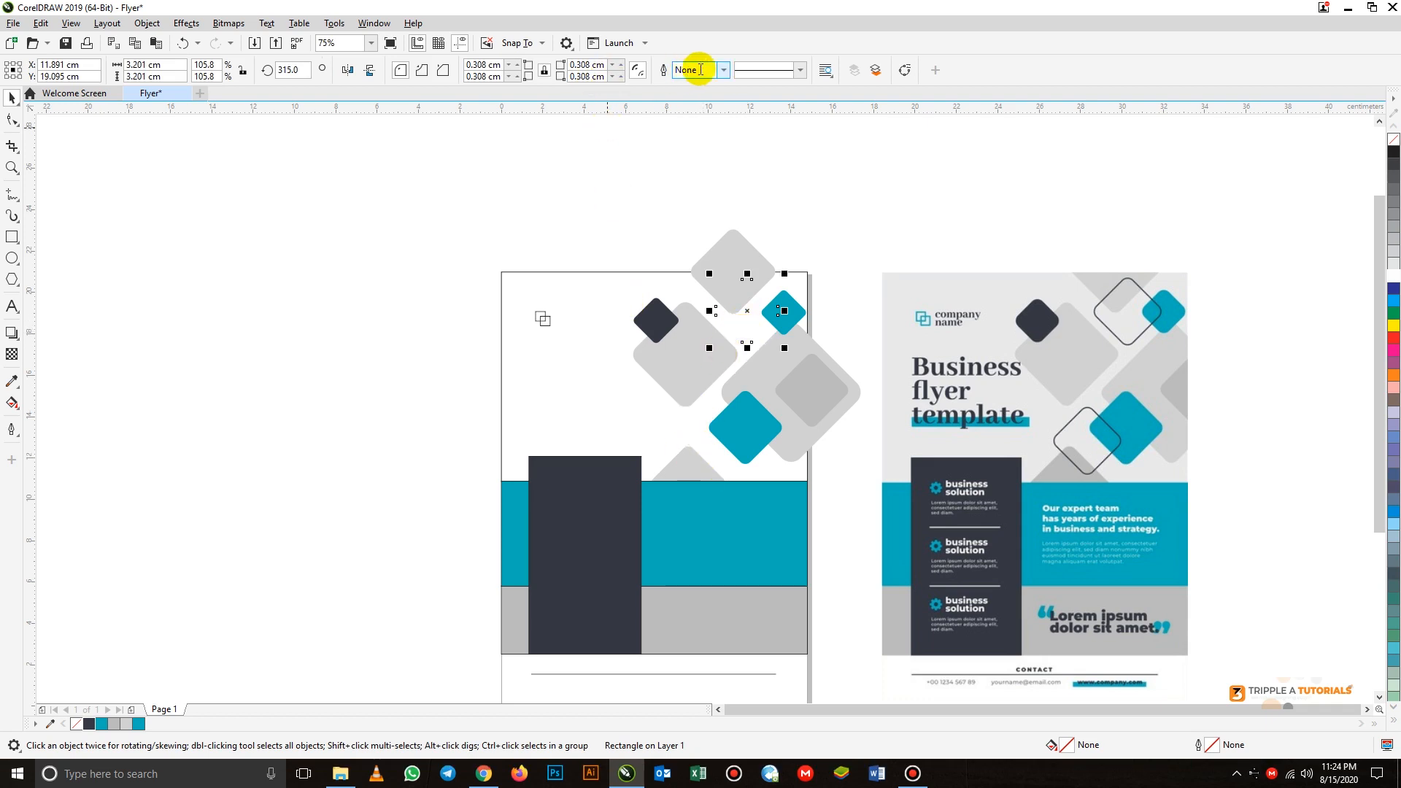
pyautogui.click(723, 71)
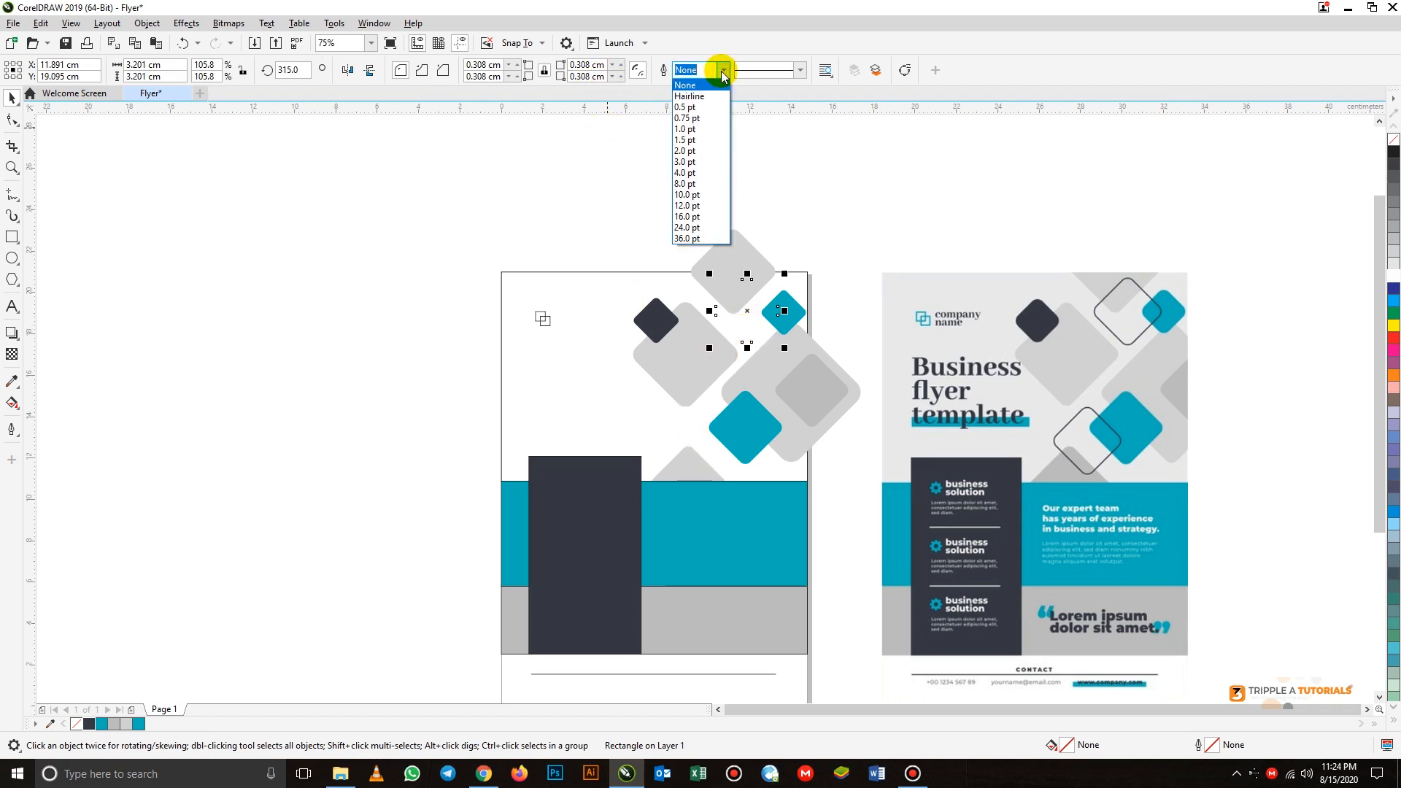
pyautogui.click(693, 151)
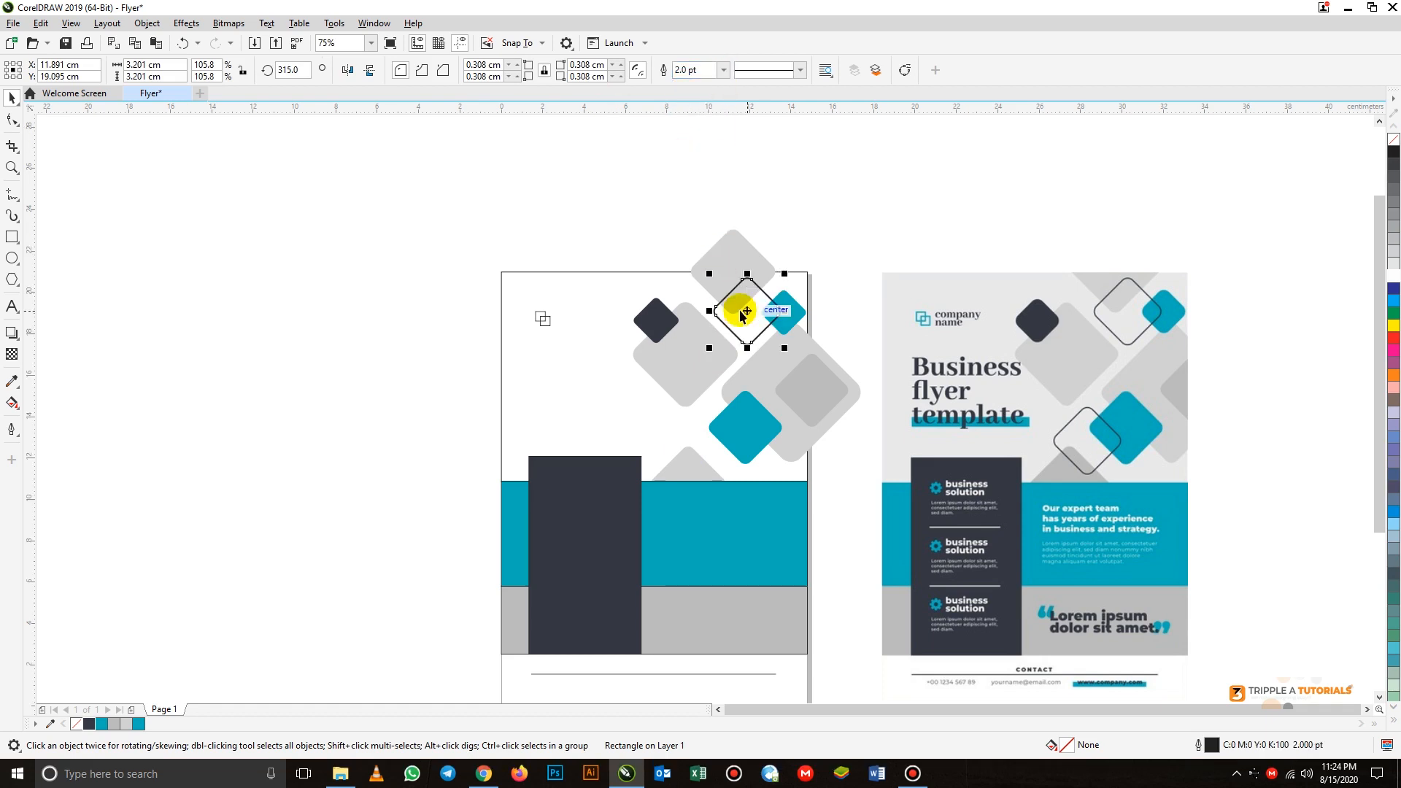
pyautogui.click(686, 440)
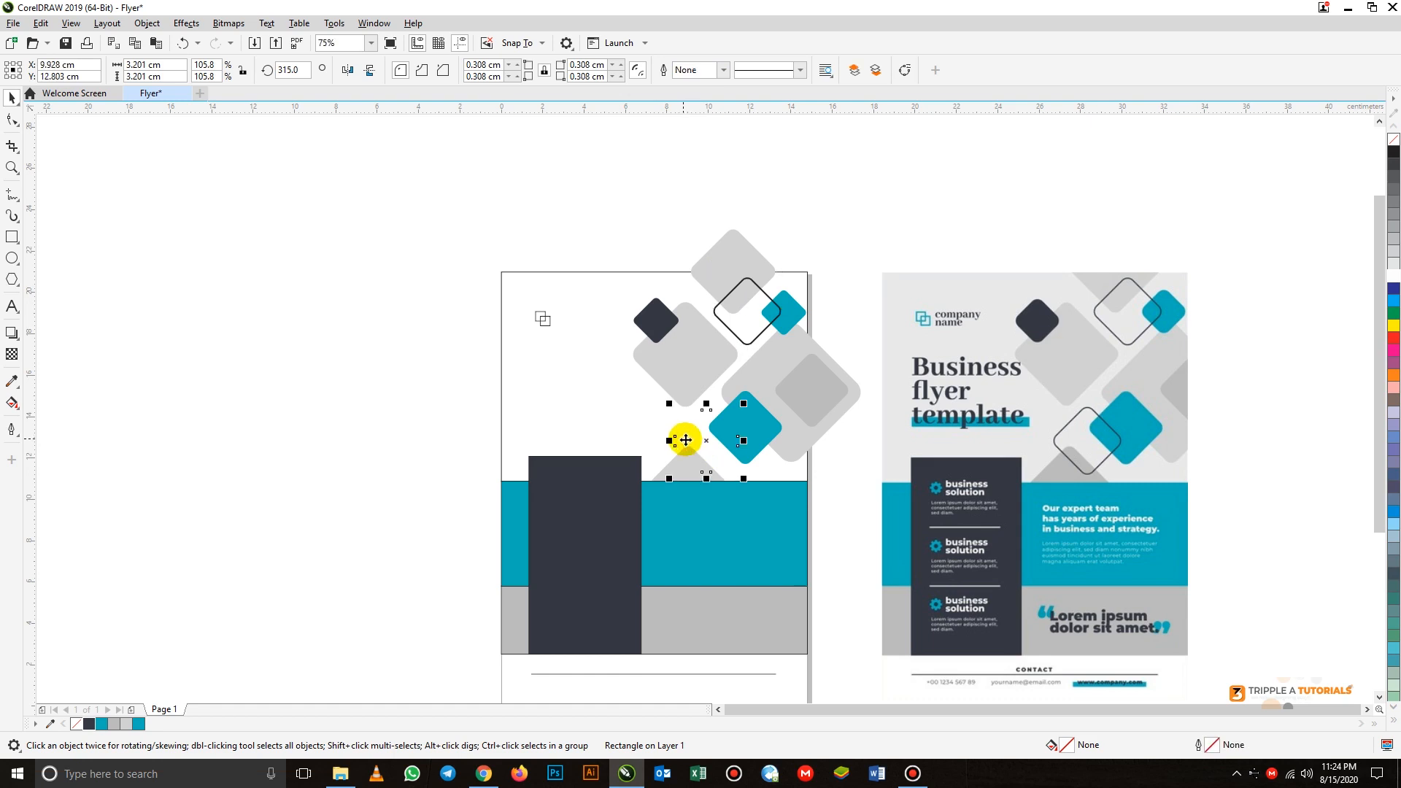
pyautogui.click(722, 71)
pyautogui.click(693, 151)
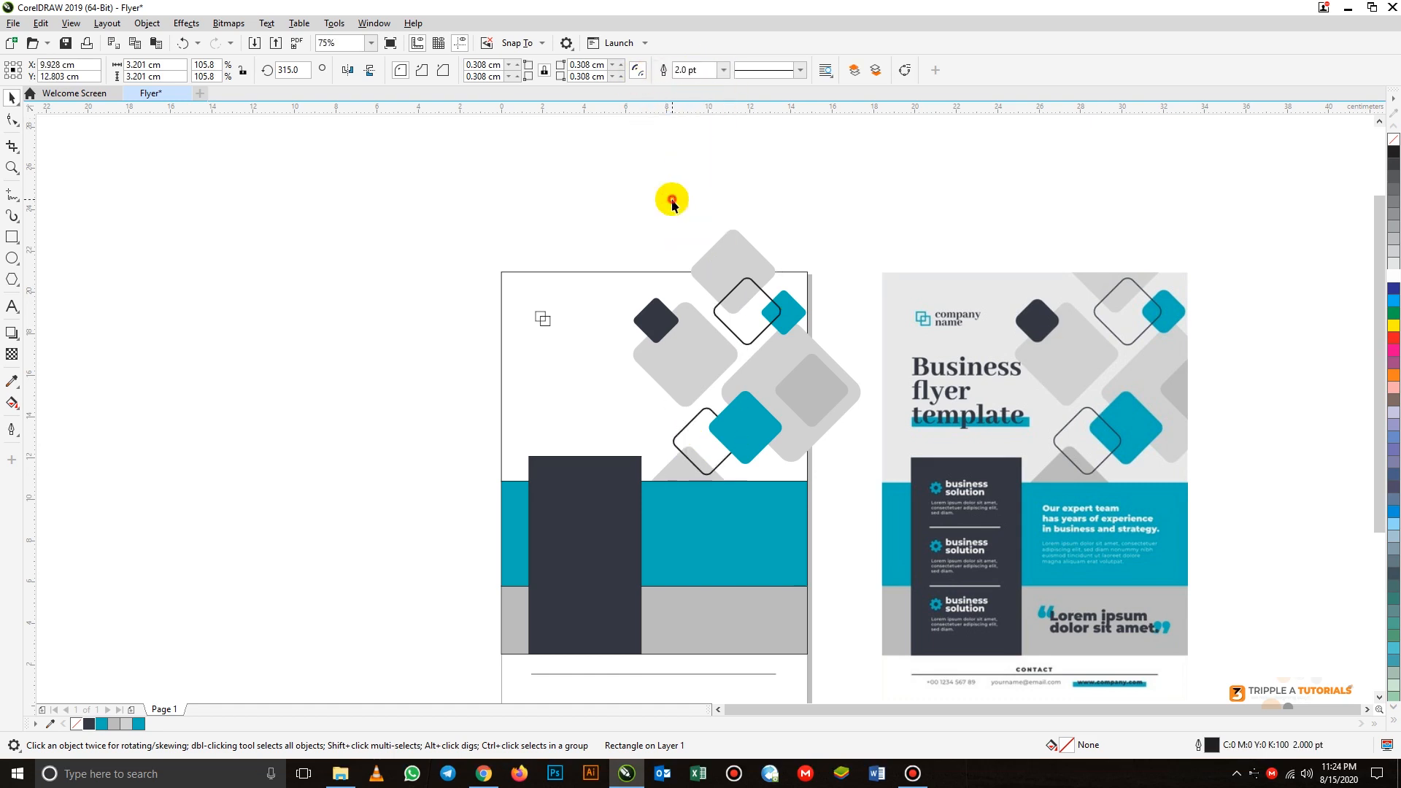
pyautogui.click(672, 204)
# - Bring the lower unfilled diamond to the front of the page, above the larger teal diamond
pyautogui.click(675, 442)
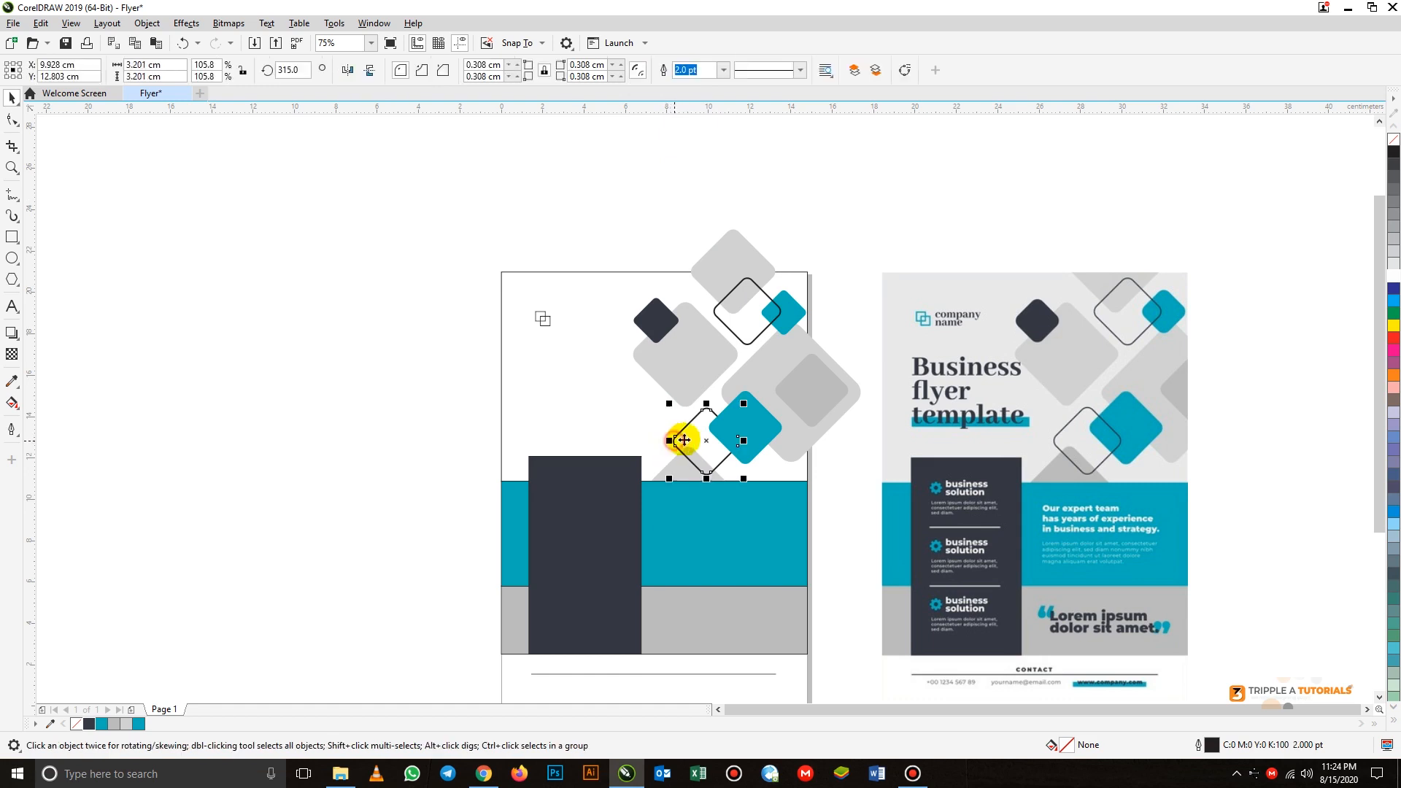
pyautogui.rightClick(703, 439)
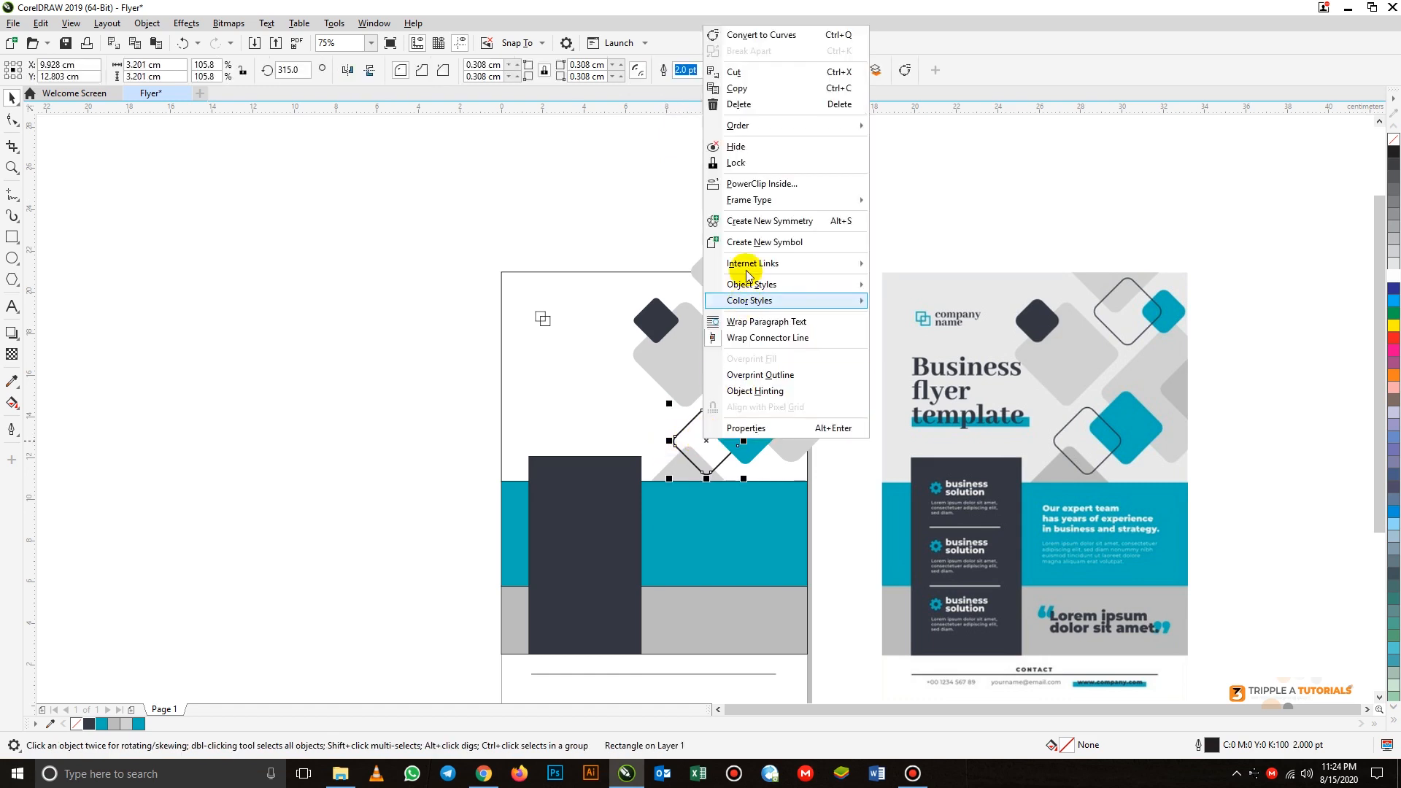
pyautogui.moveTo(786, 124)
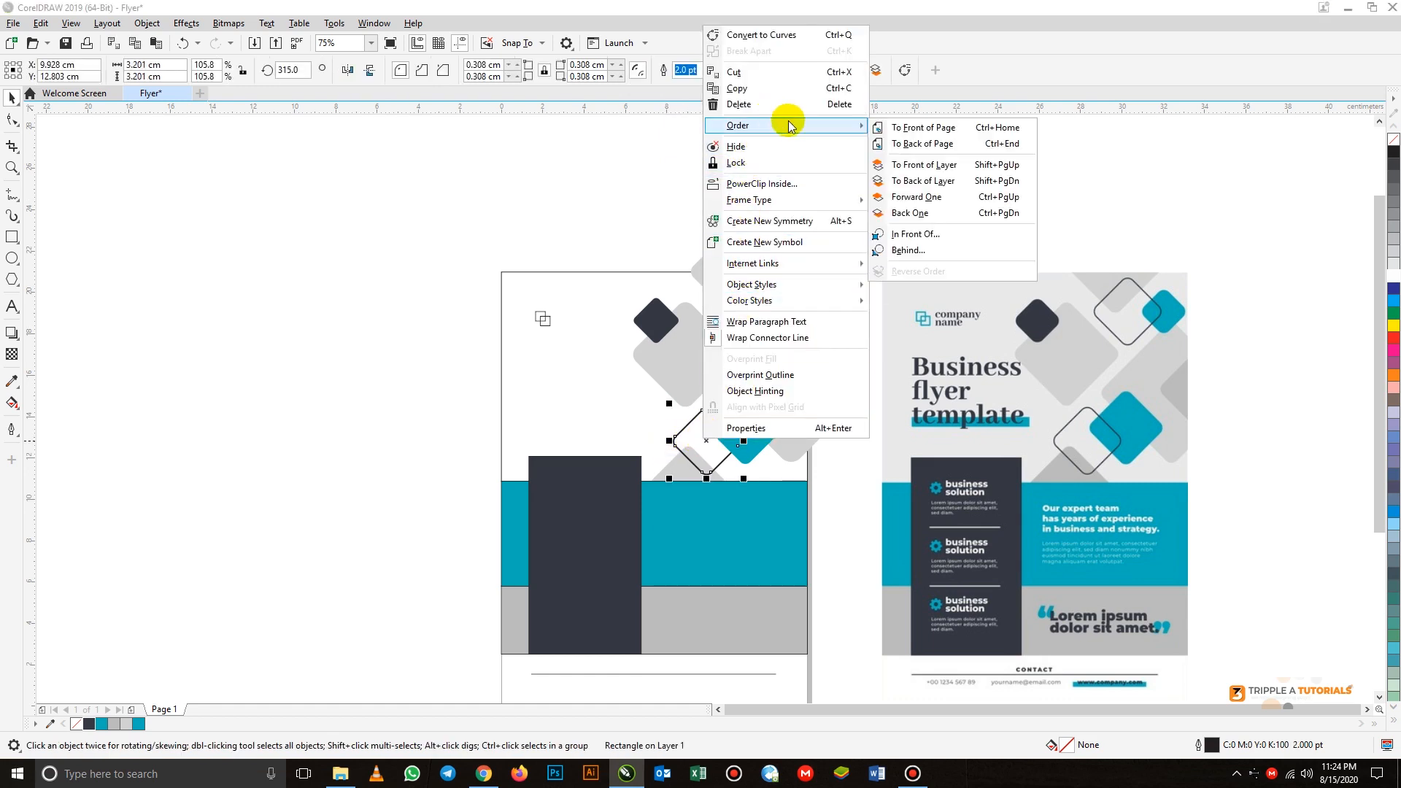
pyautogui.click(907, 127)
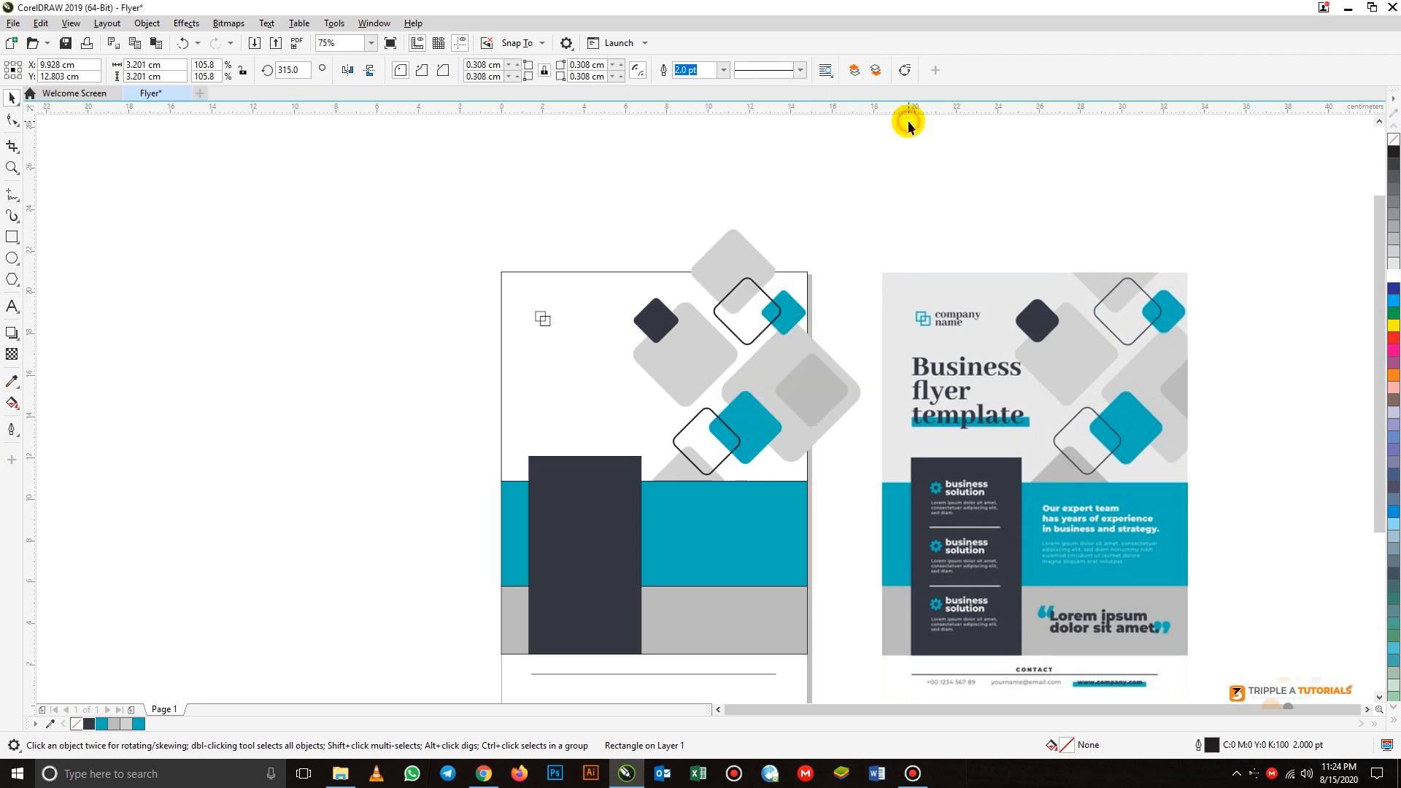
pyautogui.click(831, 217)
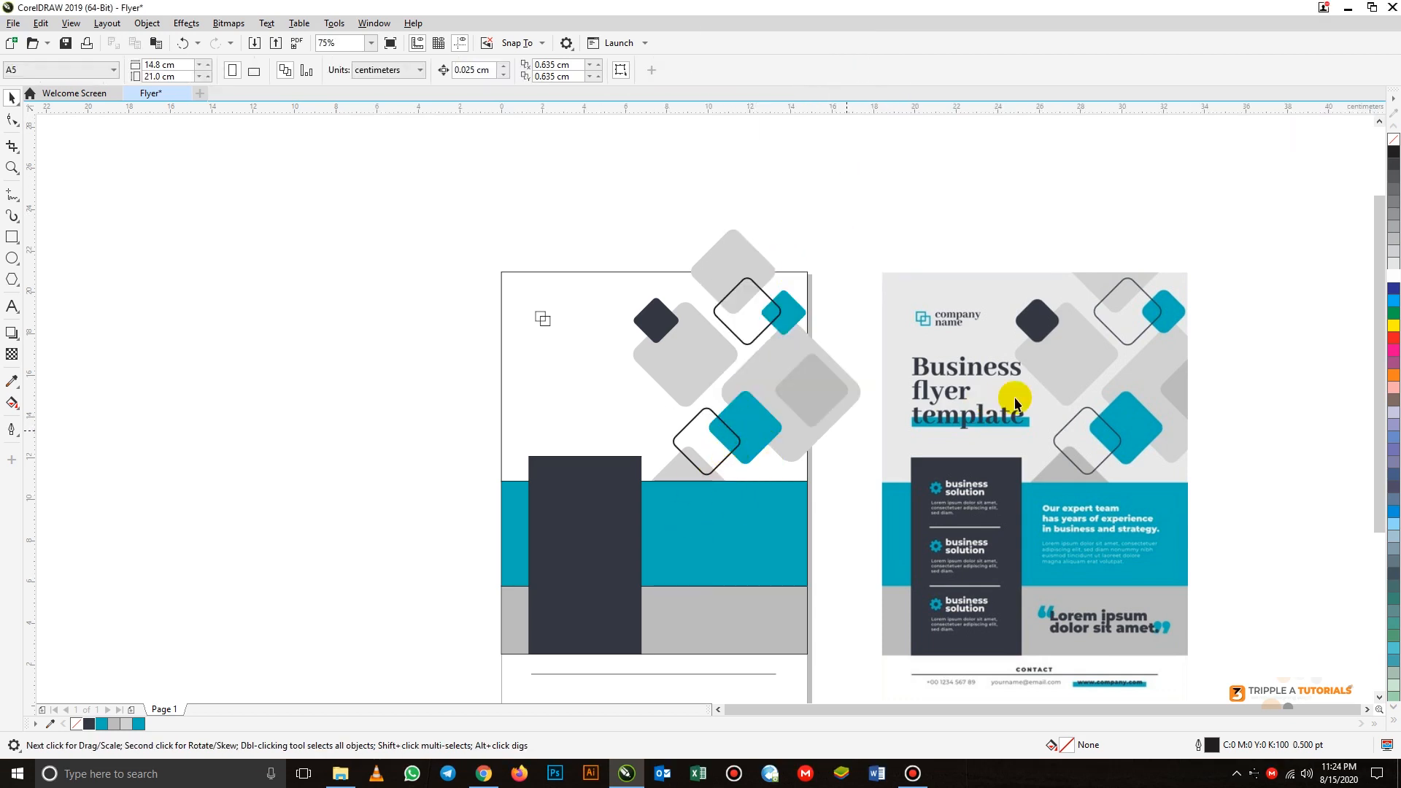
# - Group all ten diamonds into a single object
pyautogui.click(716, 250)
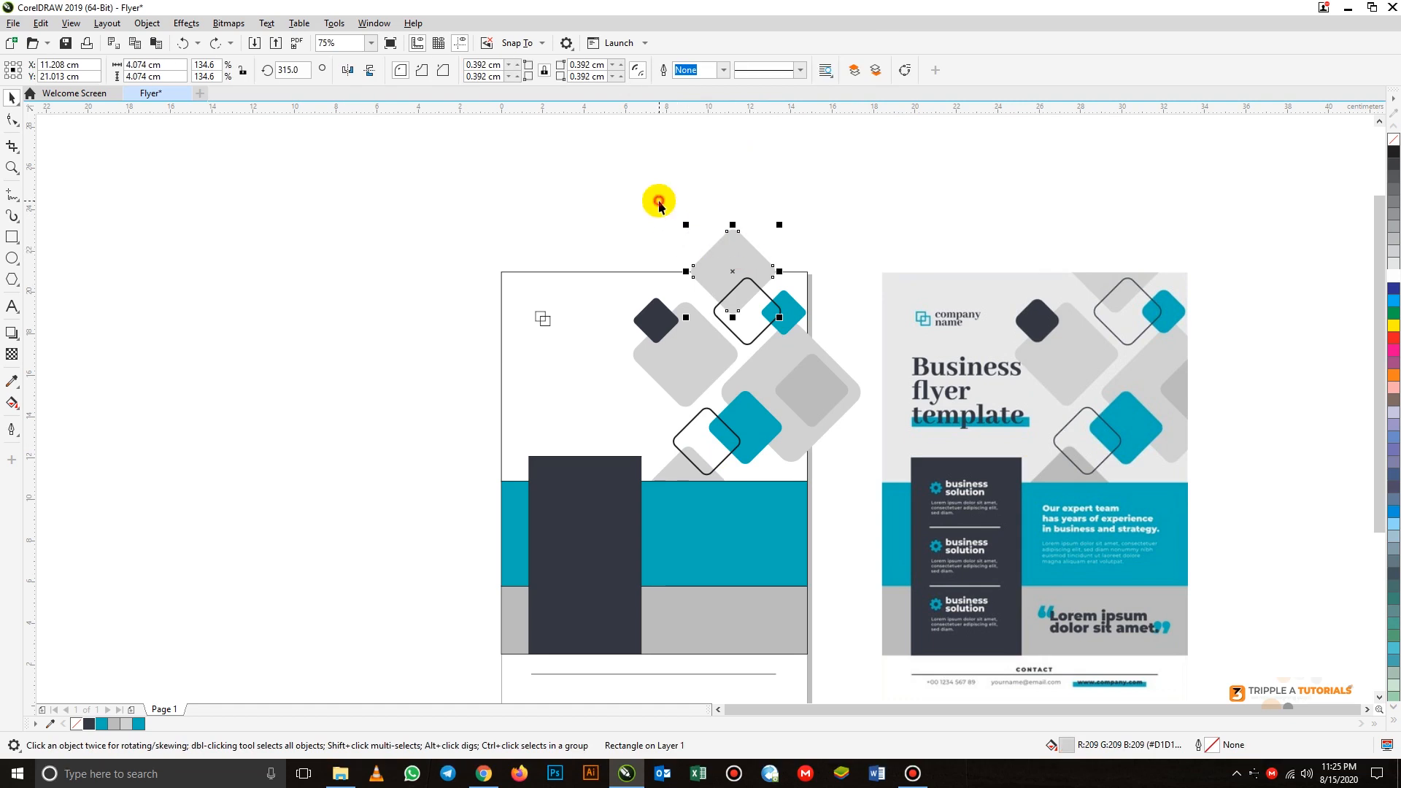
pyautogui.click(633, 167)
pyautogui.moveTo(643, 217); pyautogui.dragTo(882, 567)
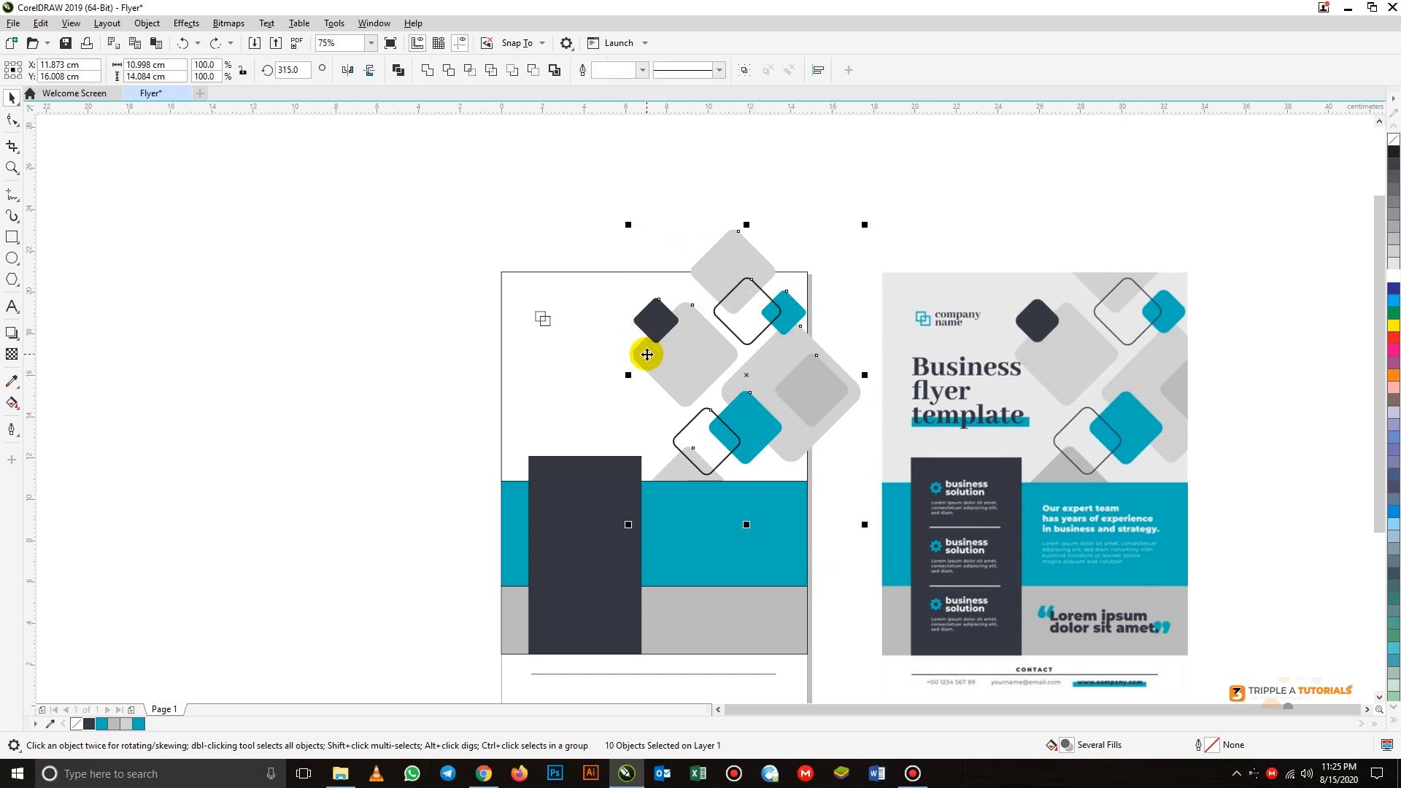
pyautogui.click(160, 24)
pyautogui.moveTo(189, 274)
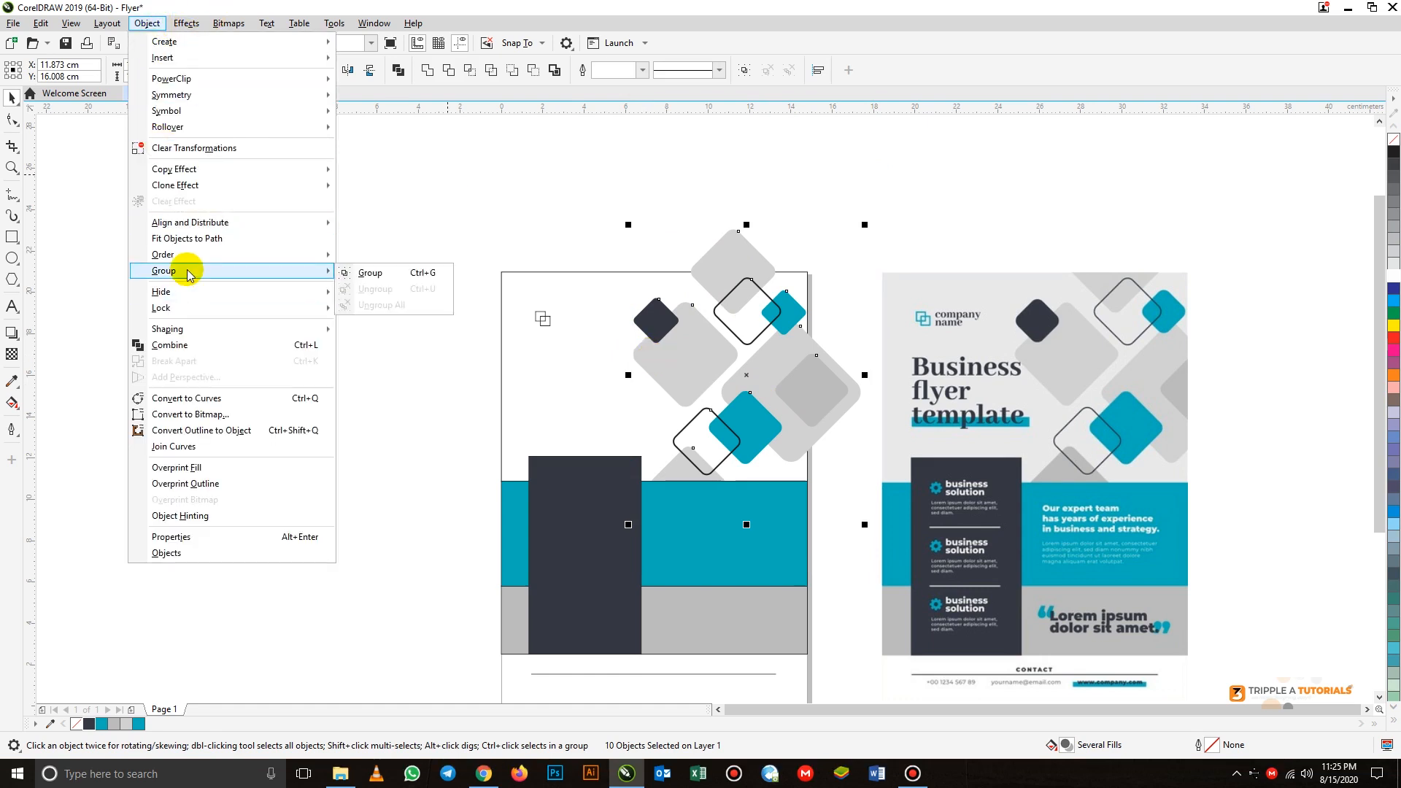
pyautogui.click(421, 281)
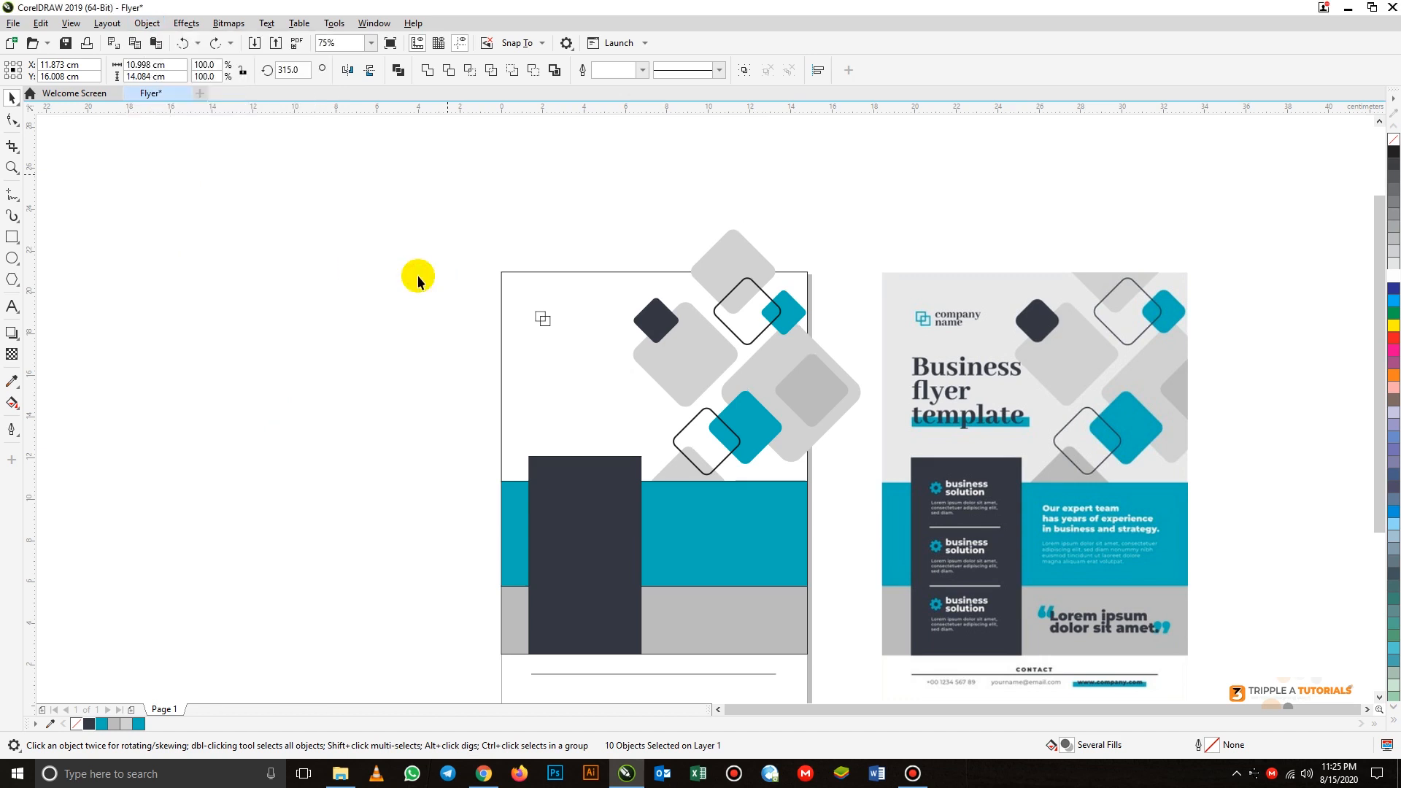
# - Try moving the diamond group up beyond the page's top edge, and undo the moves
pyautogui.moveTo(776, 383); pyautogui.dragTo(782, 257)
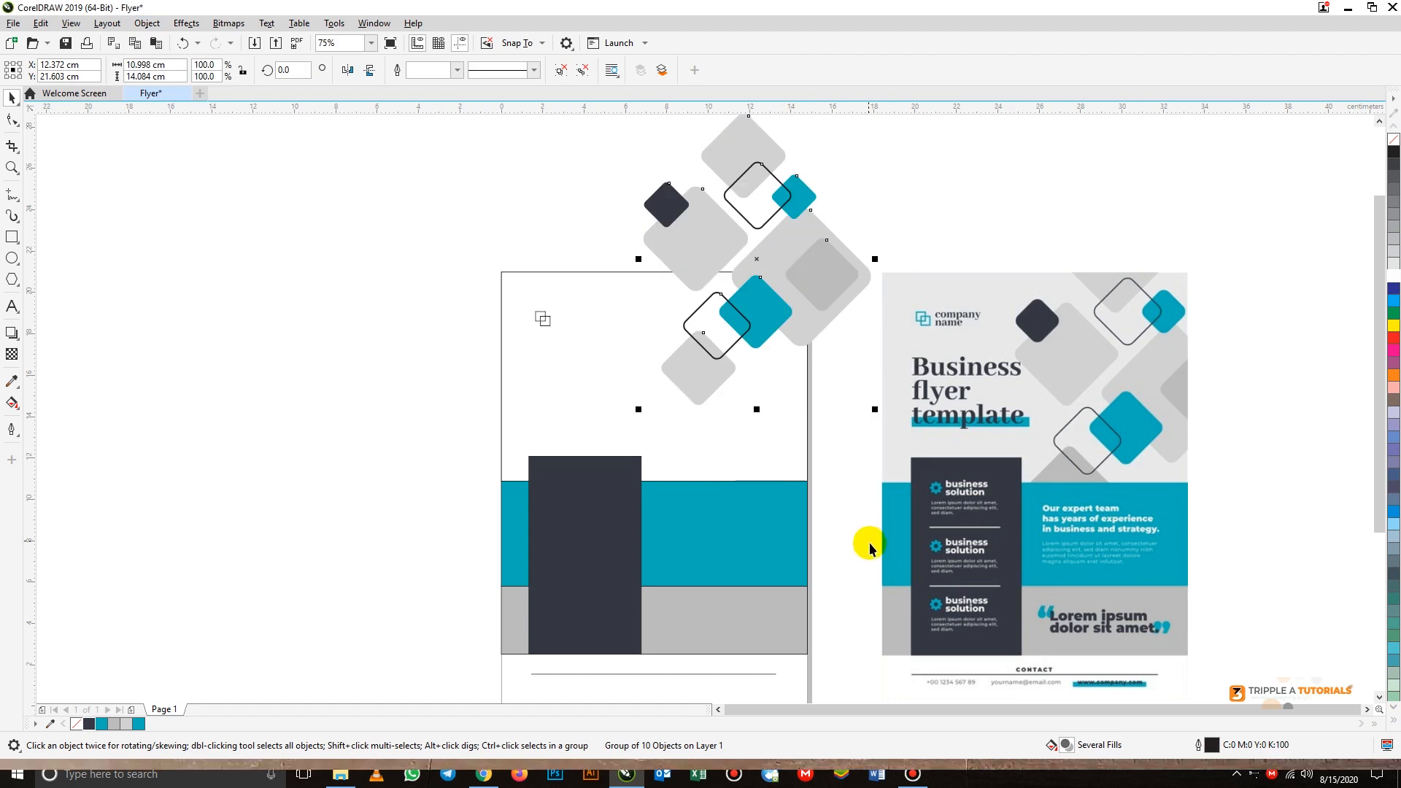
pyautogui.hotkey('ctrl', 'z')
pyautogui.hotkey('ctrl', 'z')
pyautogui.hotkey('ctrl', 'z')
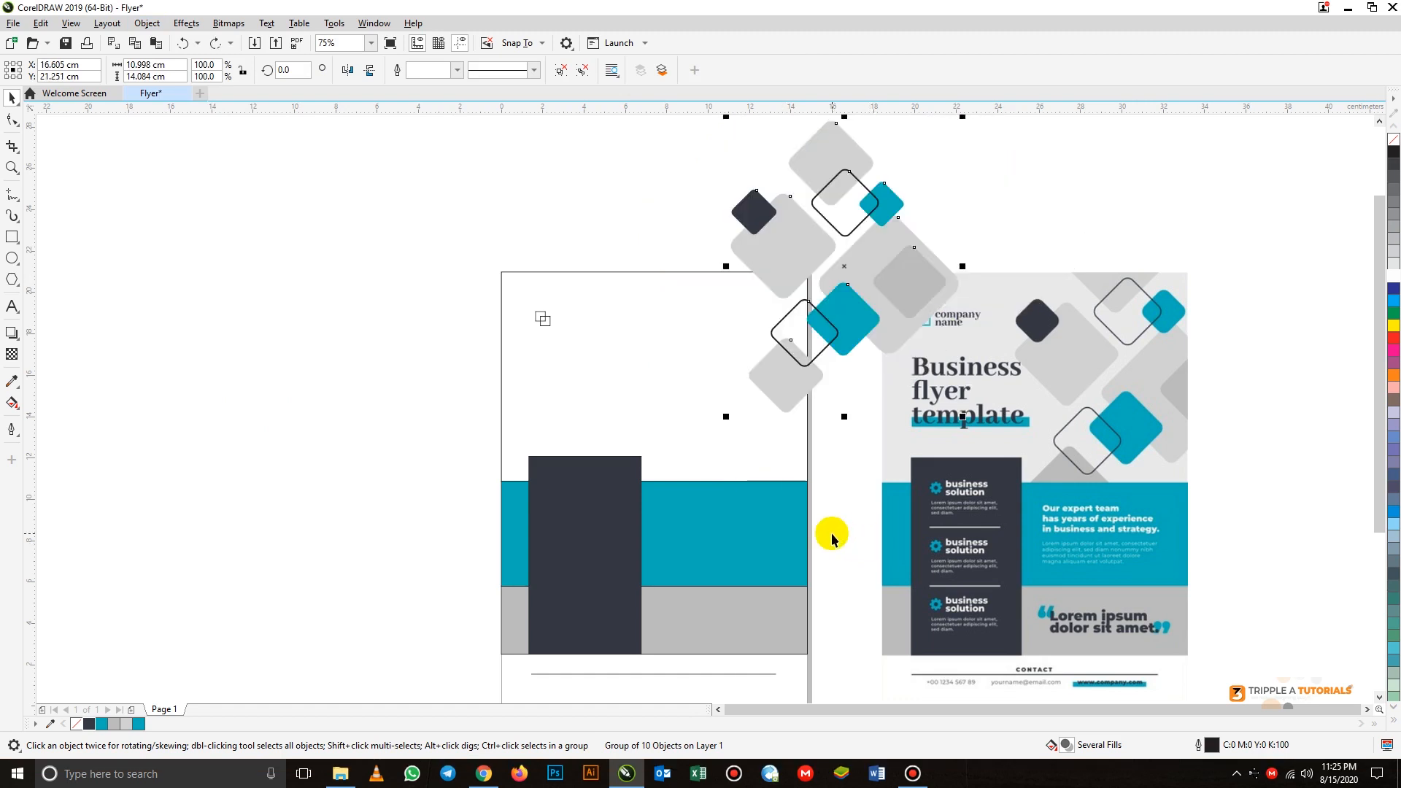
pyautogui.press('Escape')
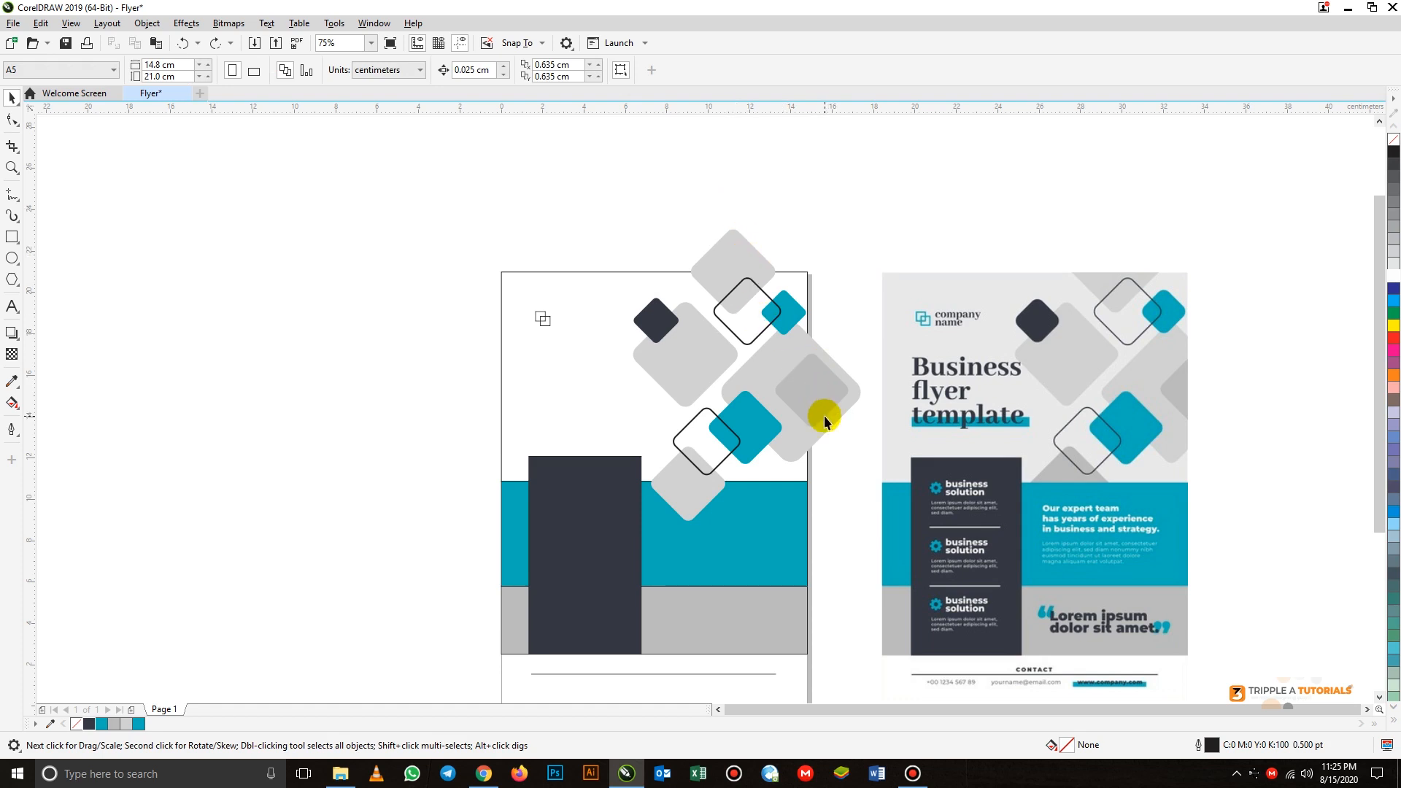
# - Move the diamond group off the page to about X -5.52 cm and PowerClip it inside the page's unfilled upper rectangle
pyautogui.click(785, 393)
pyautogui.moveTo(713, 382); pyautogui.dragTo(414, 376)
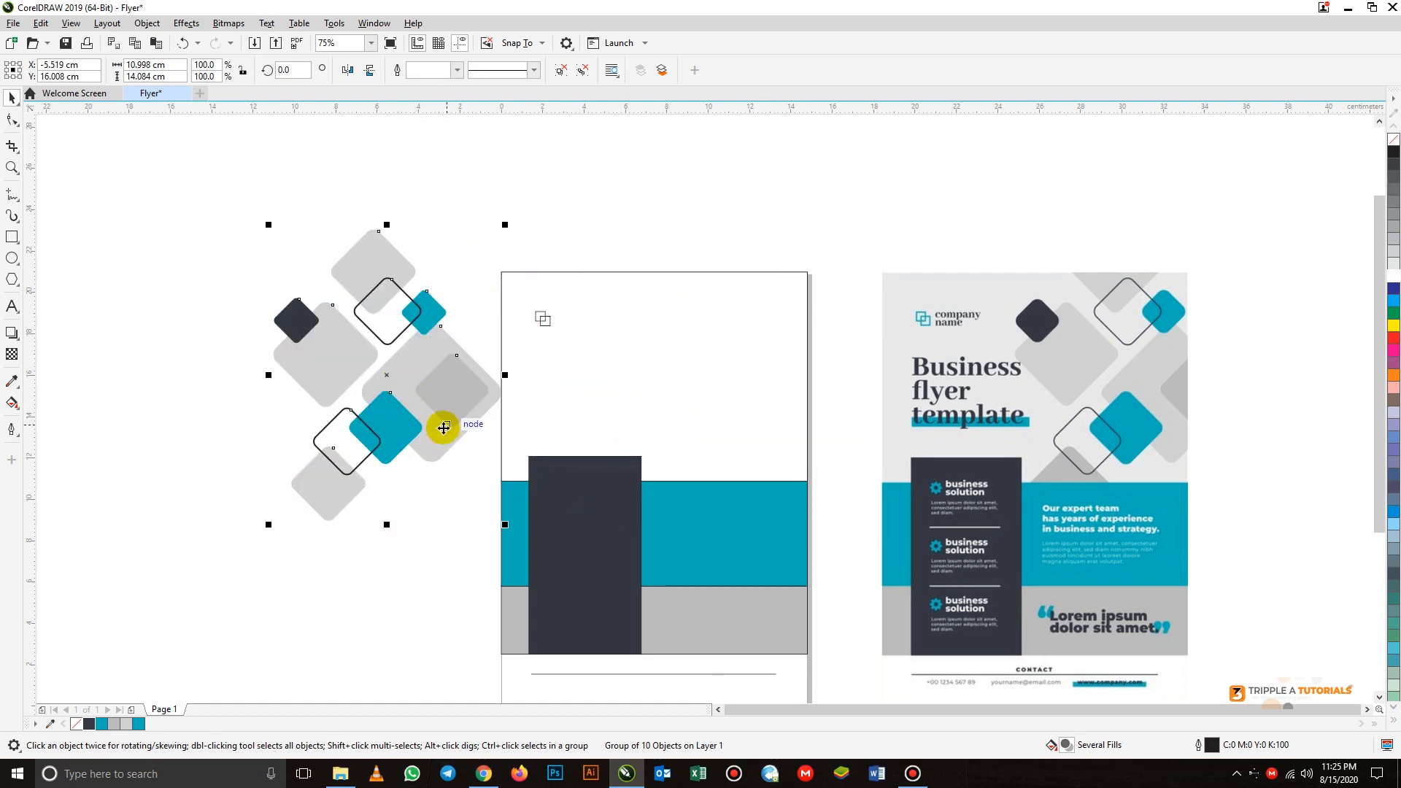
pyautogui.click(143, 24)
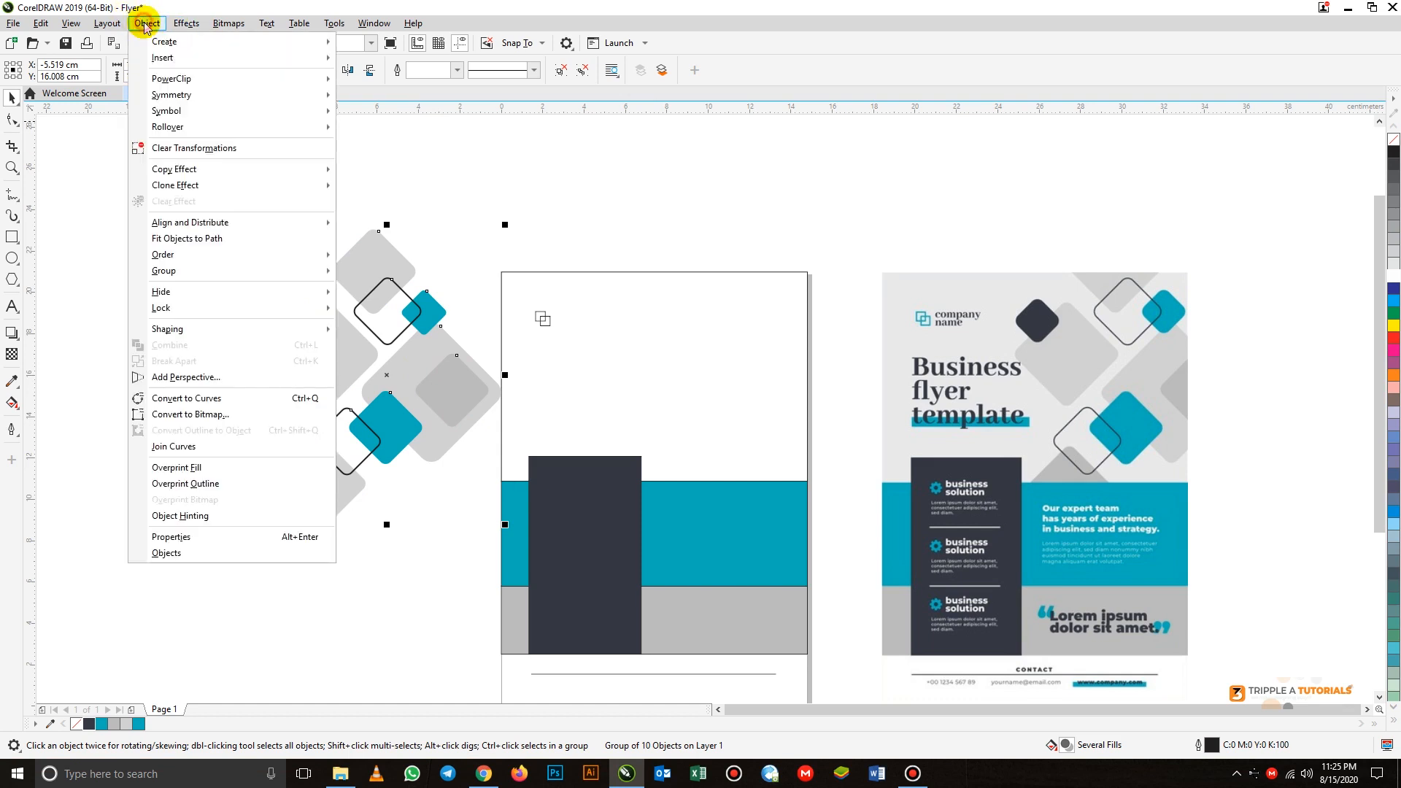
pyautogui.moveTo(189, 82)
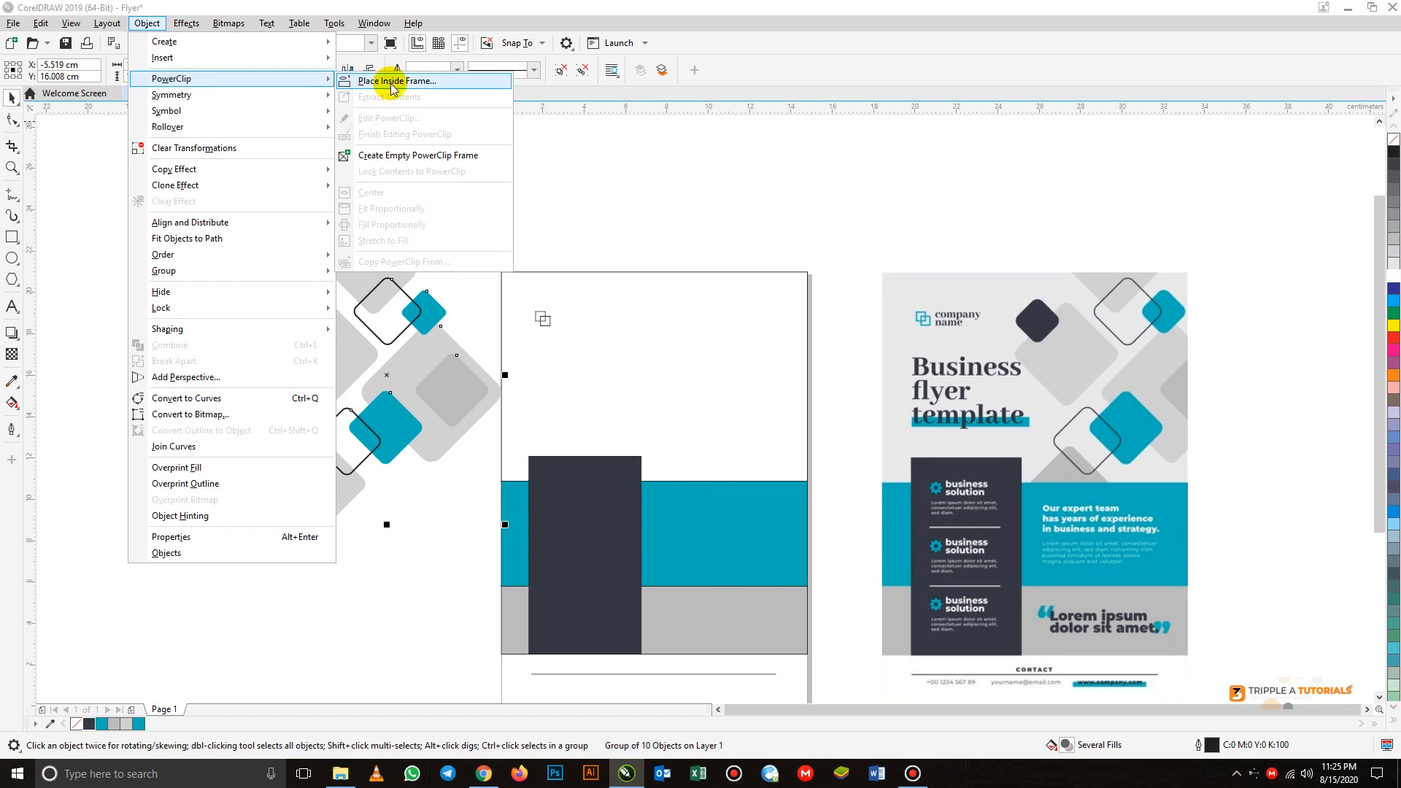
pyautogui.click(392, 82)
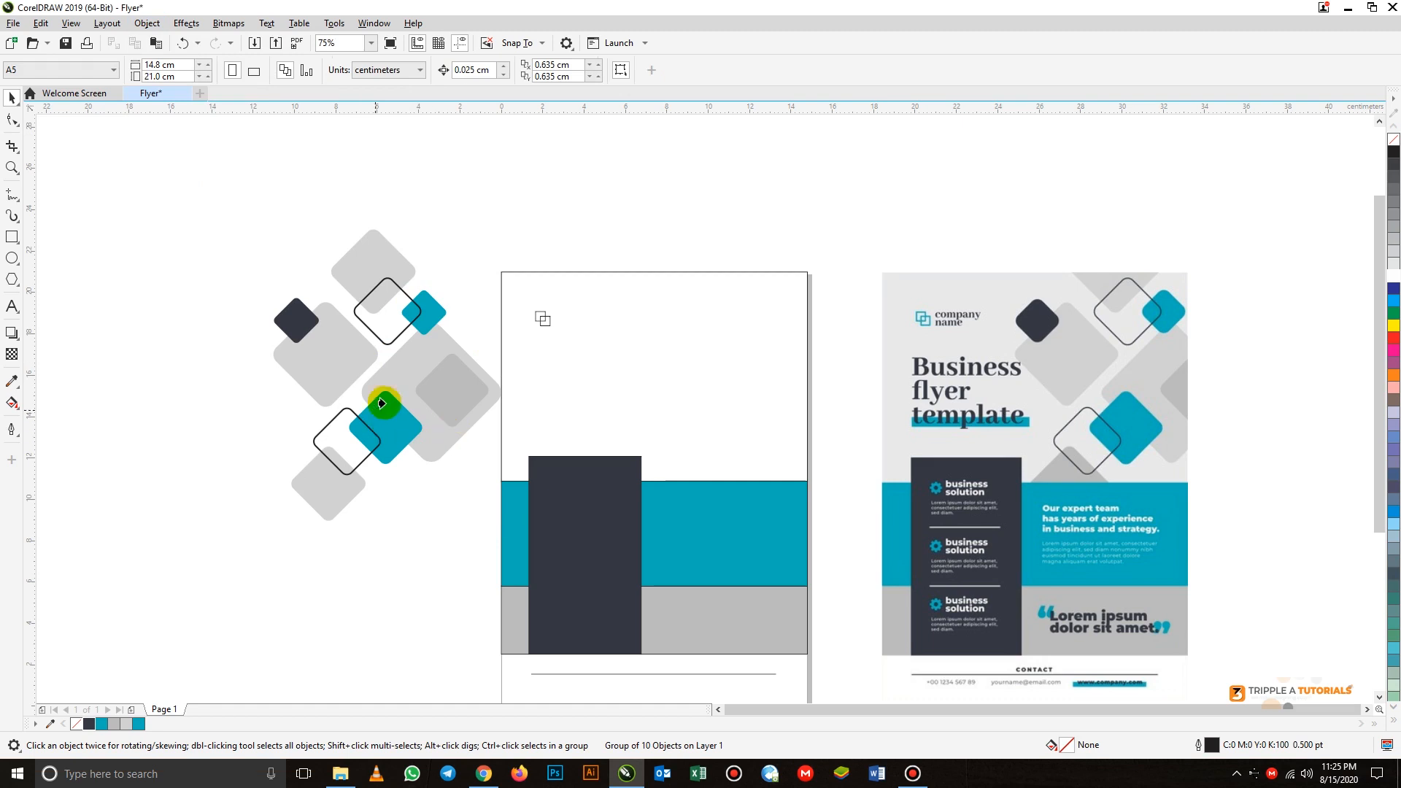
pyautogui.click(740, 382)
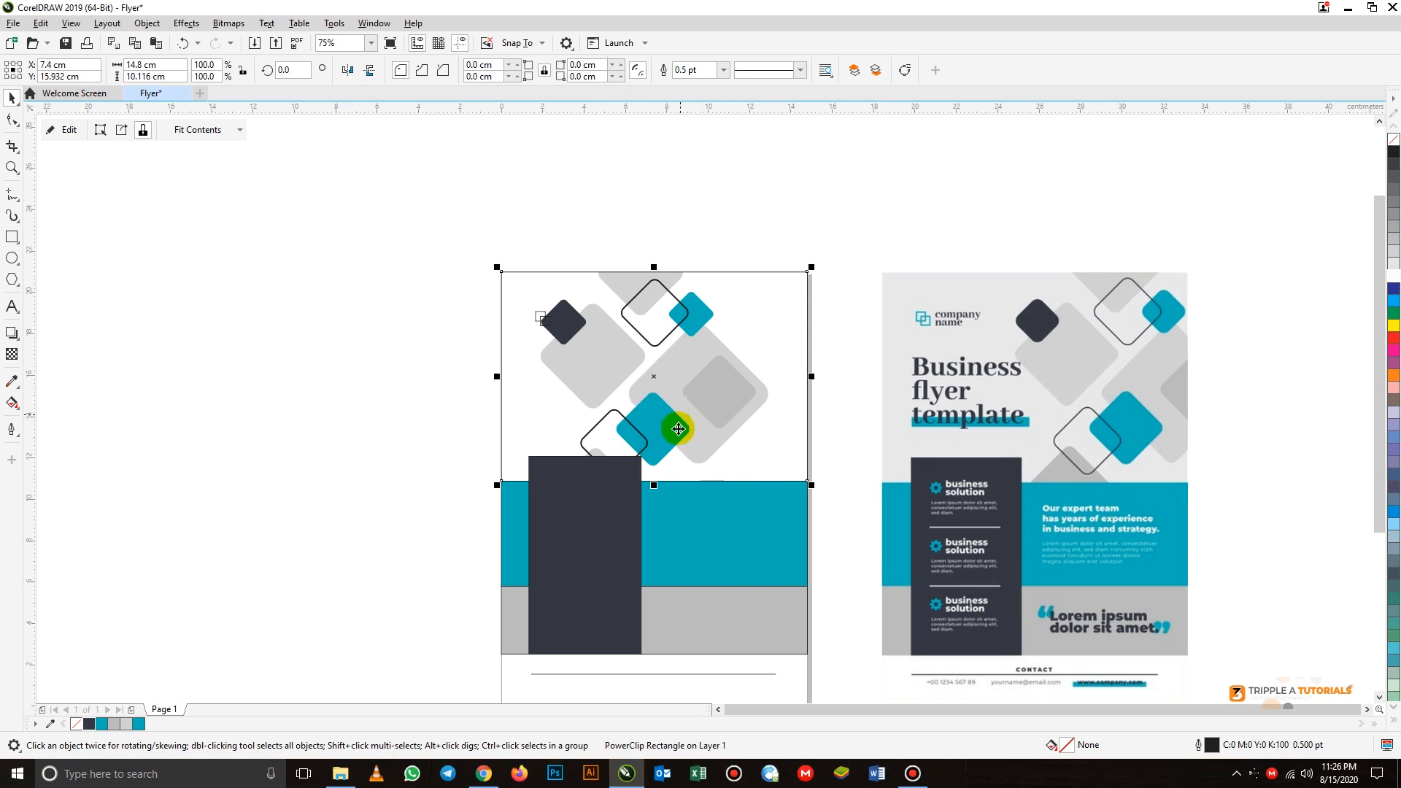
pyautogui.click(373, 478)
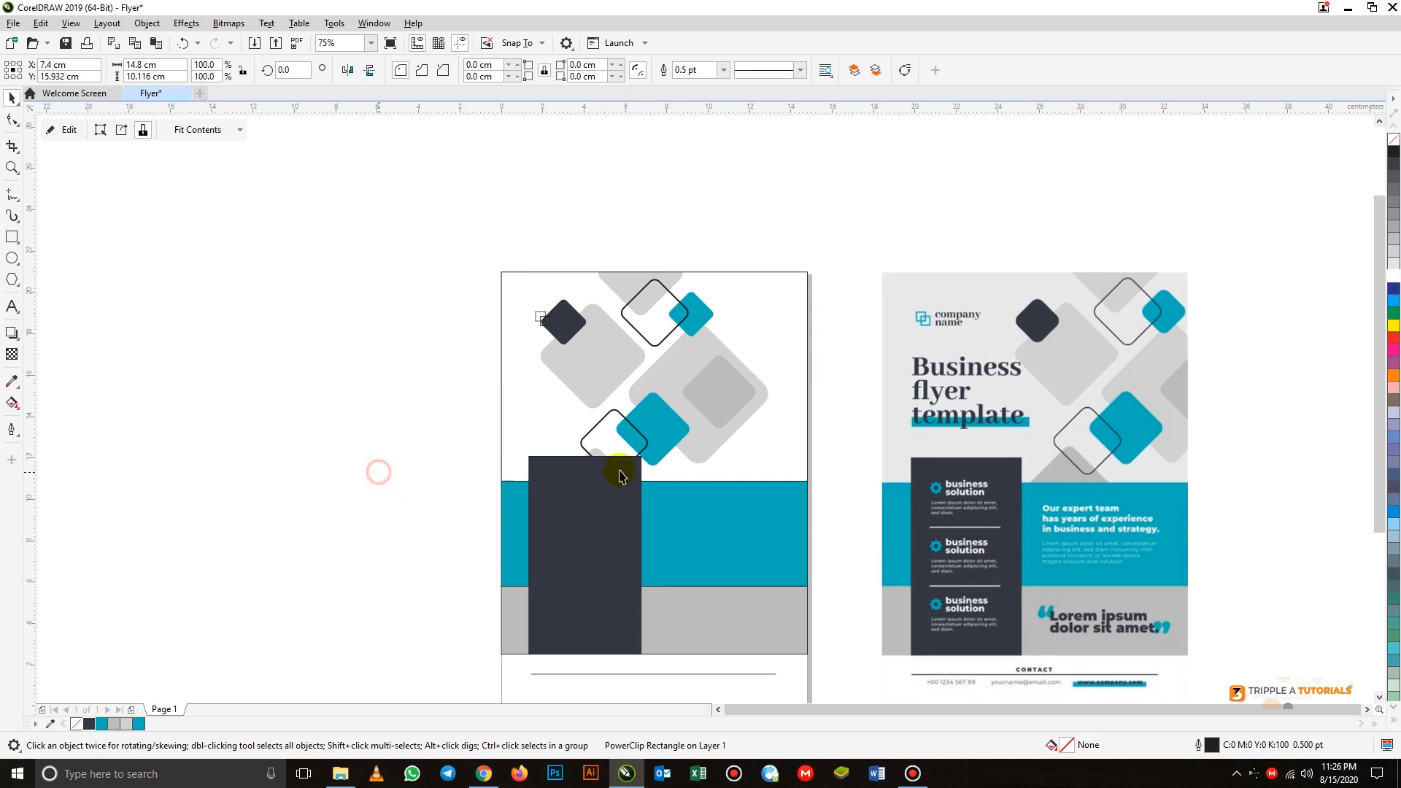
# - Try moving the dark rectangle left to uncover the clipped diamonds beneath it, and undo the move
pyautogui.click(691, 419)
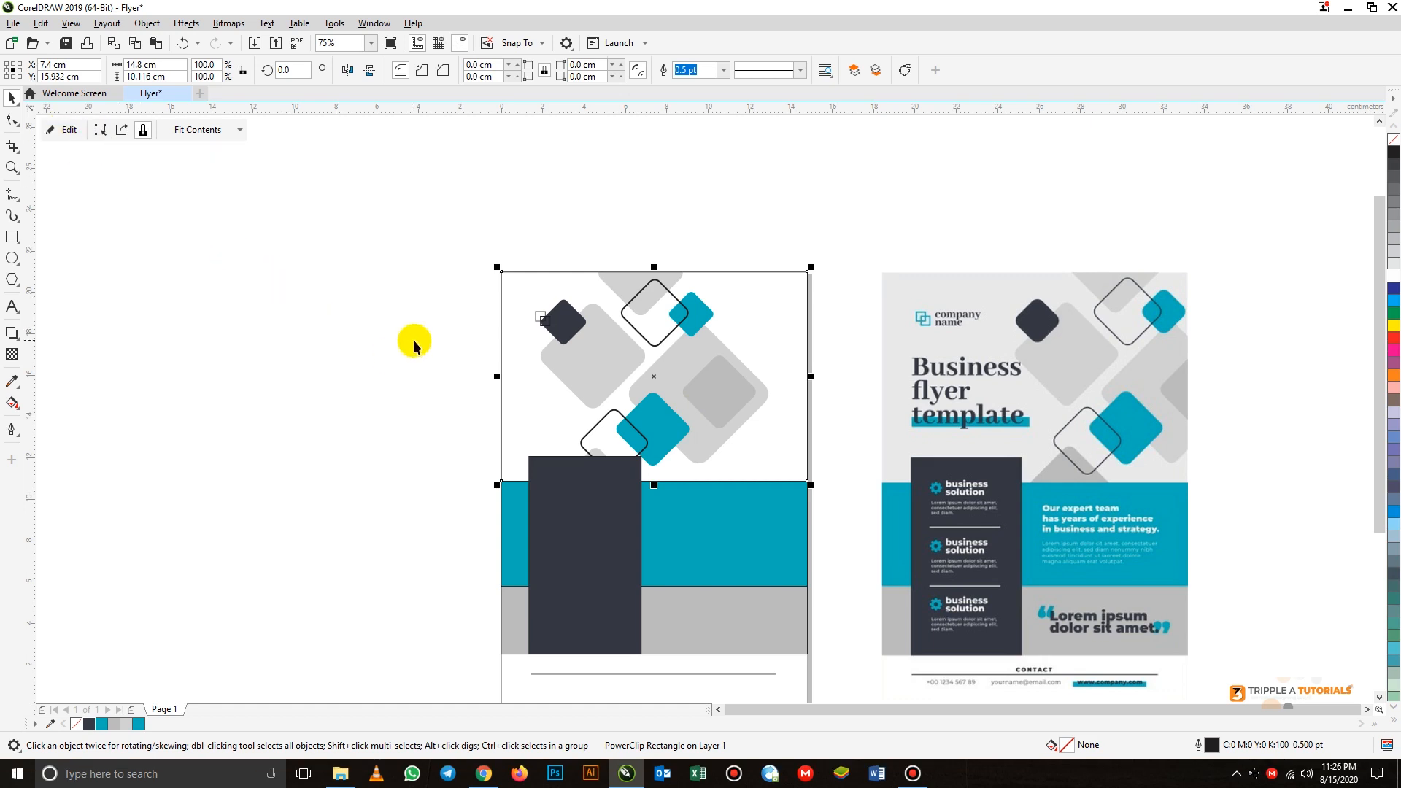
pyautogui.click(434, 444)
pyautogui.moveTo(586, 507); pyautogui.dragTo(495, 506)
pyautogui.click(648, 412)
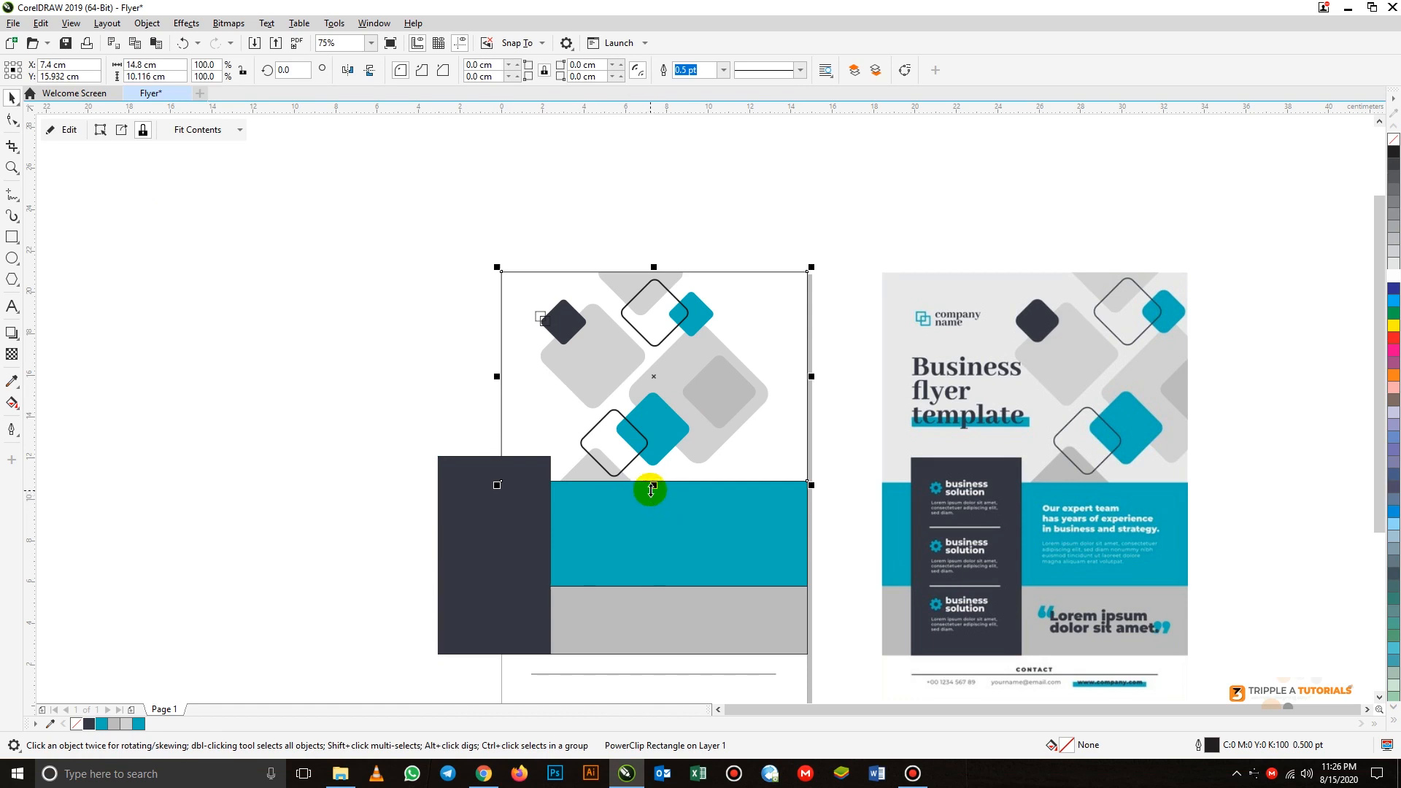
pyautogui.hotkey('ctrl', 'z')
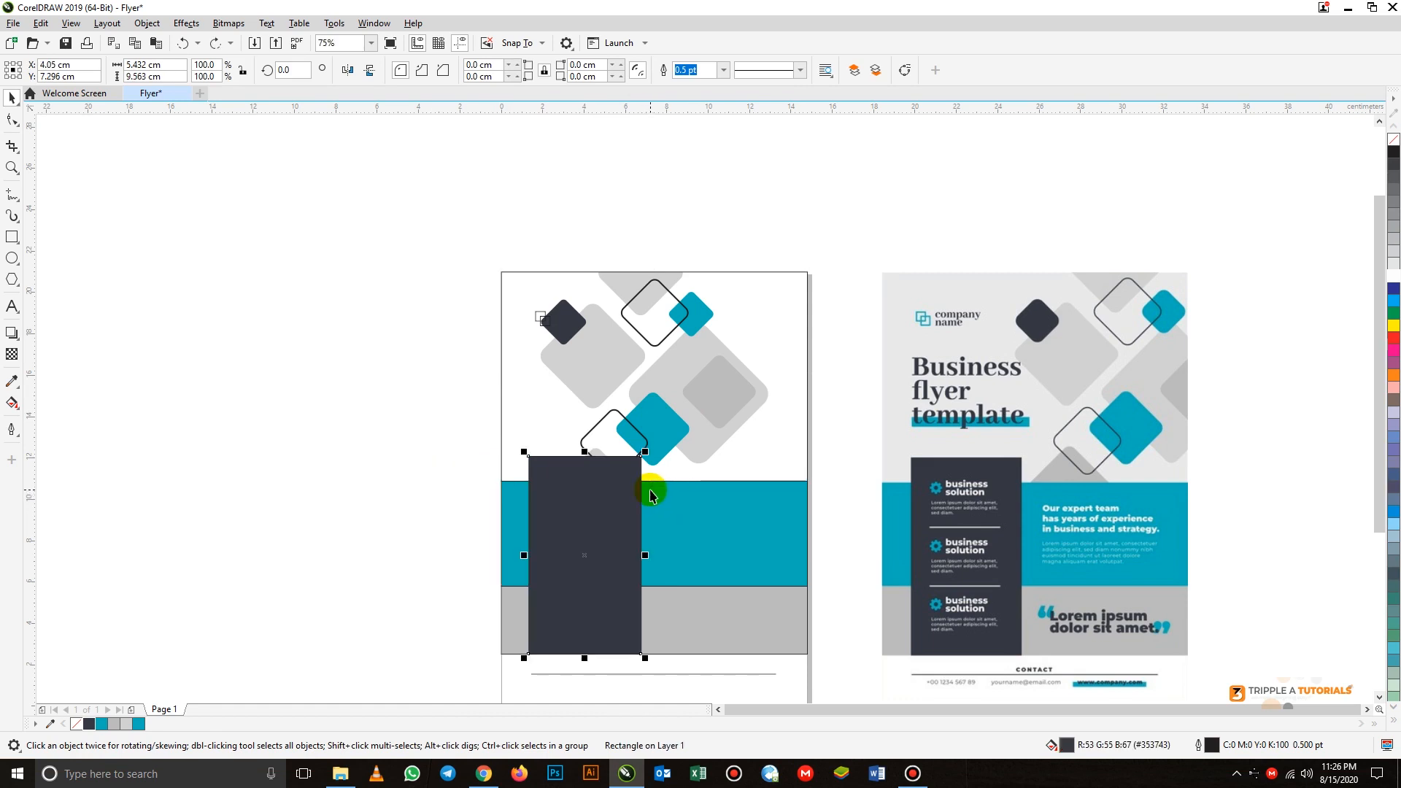
# - Edit the upper rectangle's PowerClip contents and move the diamond group horizontally to about X 11.9 cm
pyautogui.click(609, 386)
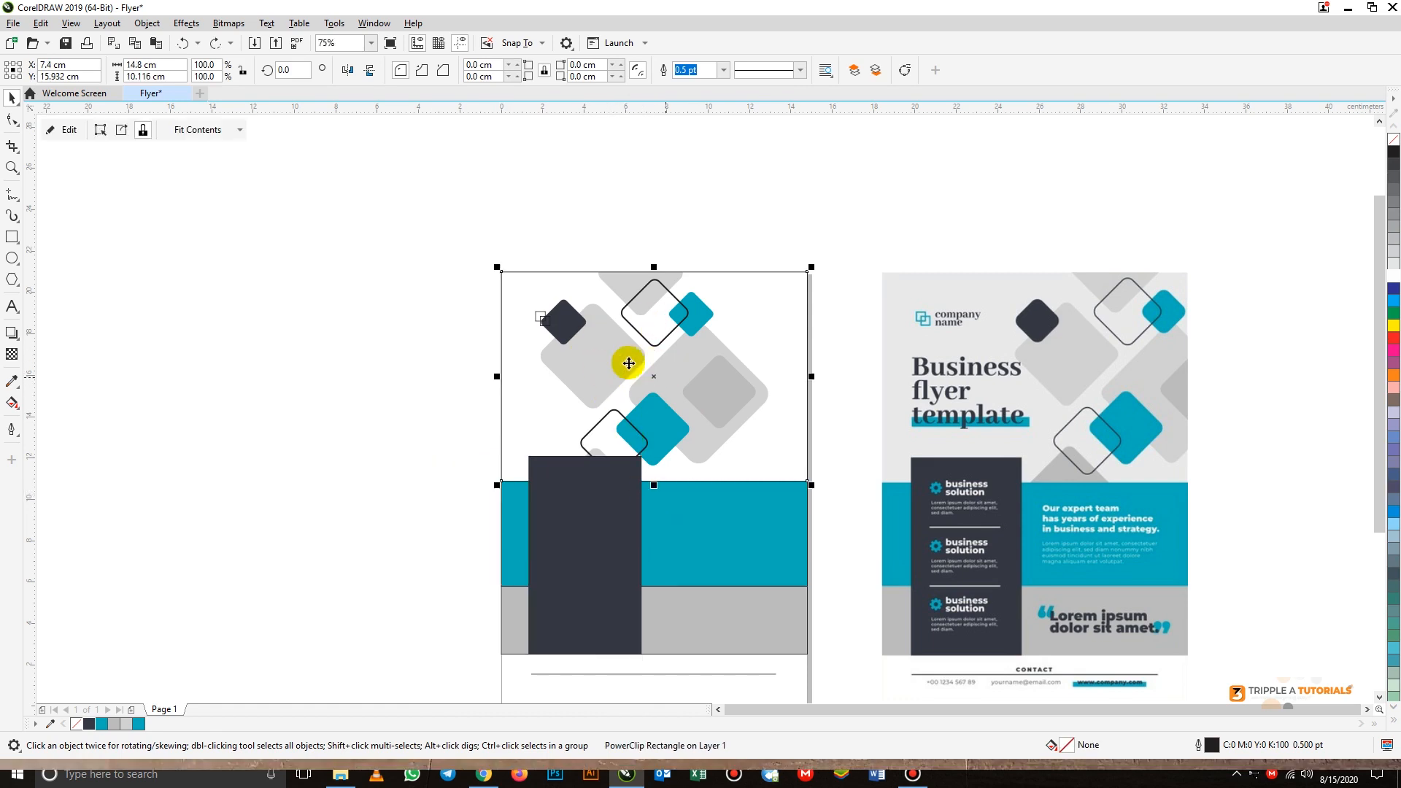
pyautogui.click(70, 134)
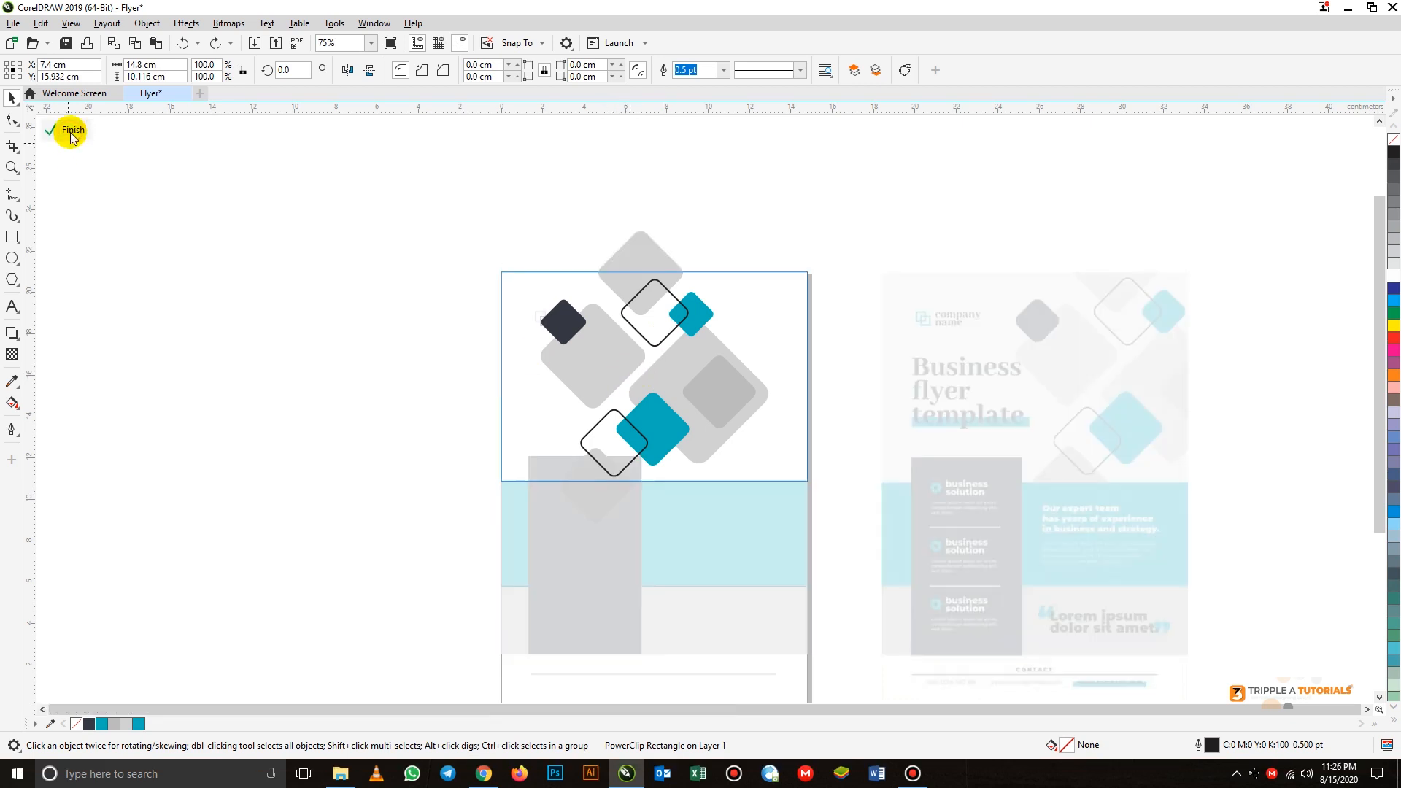
pyautogui.click(616, 359)
pyautogui.moveTo(624, 363); pyautogui.dragTo(707, 367)
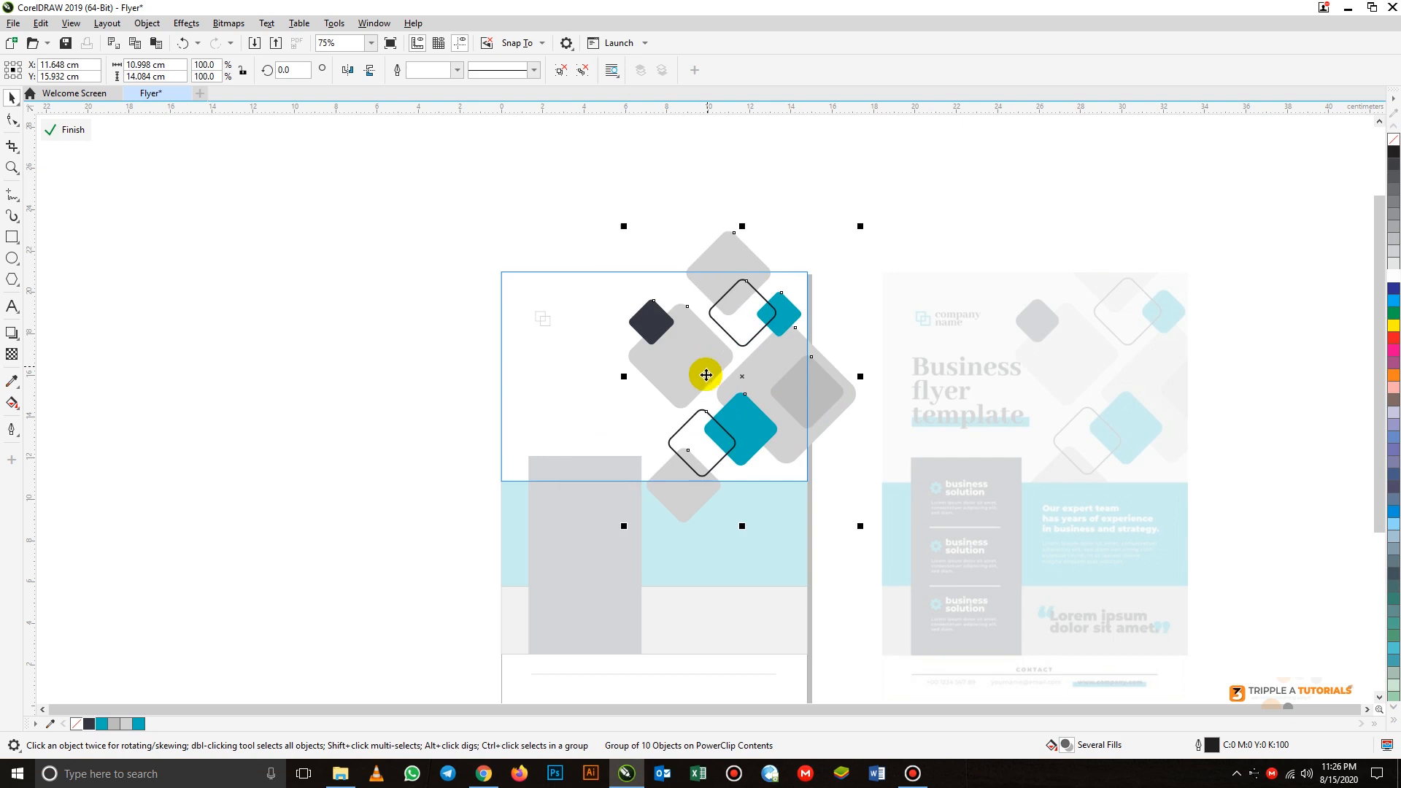
pyautogui.moveTo(704, 373); pyautogui.dragTo(710, 374)
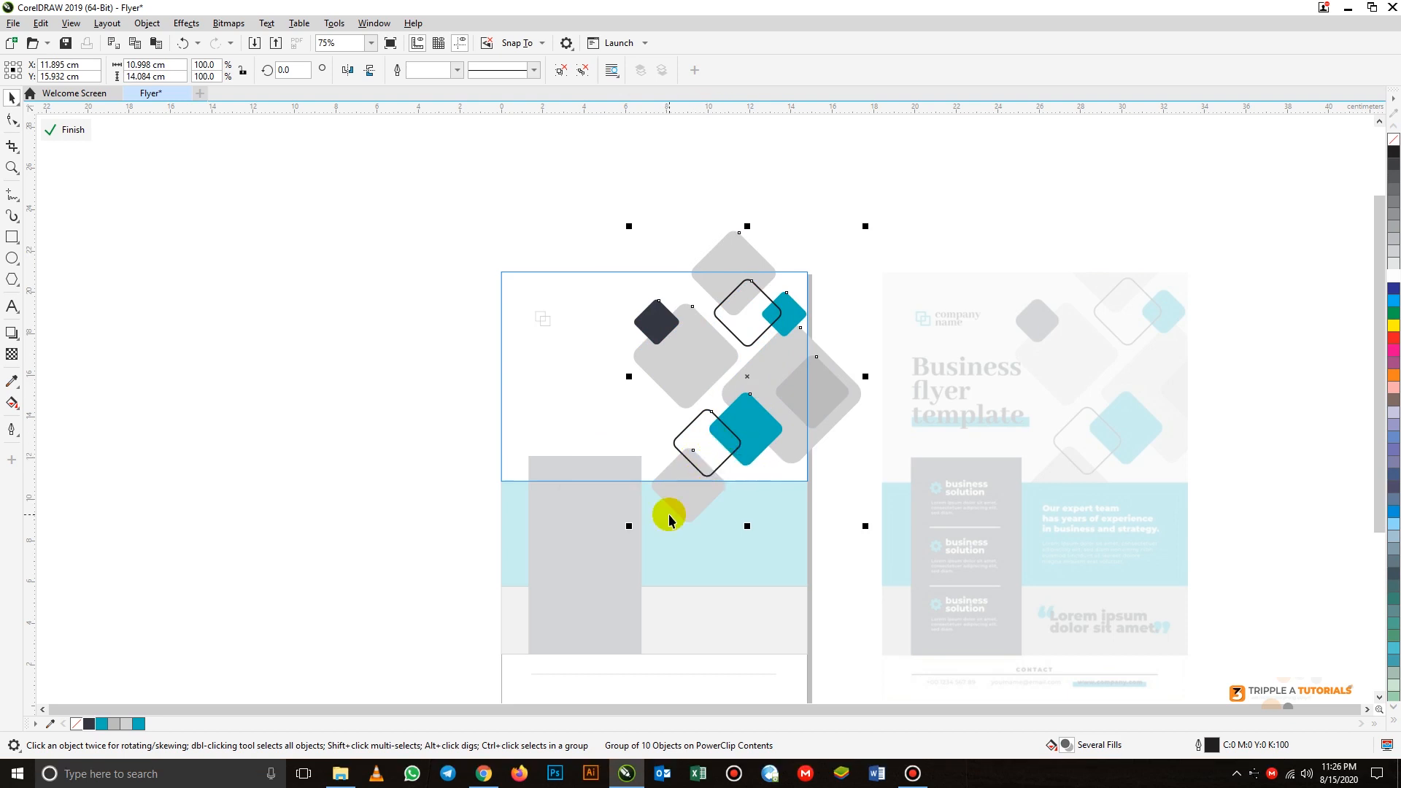
pyautogui.click(73, 131)
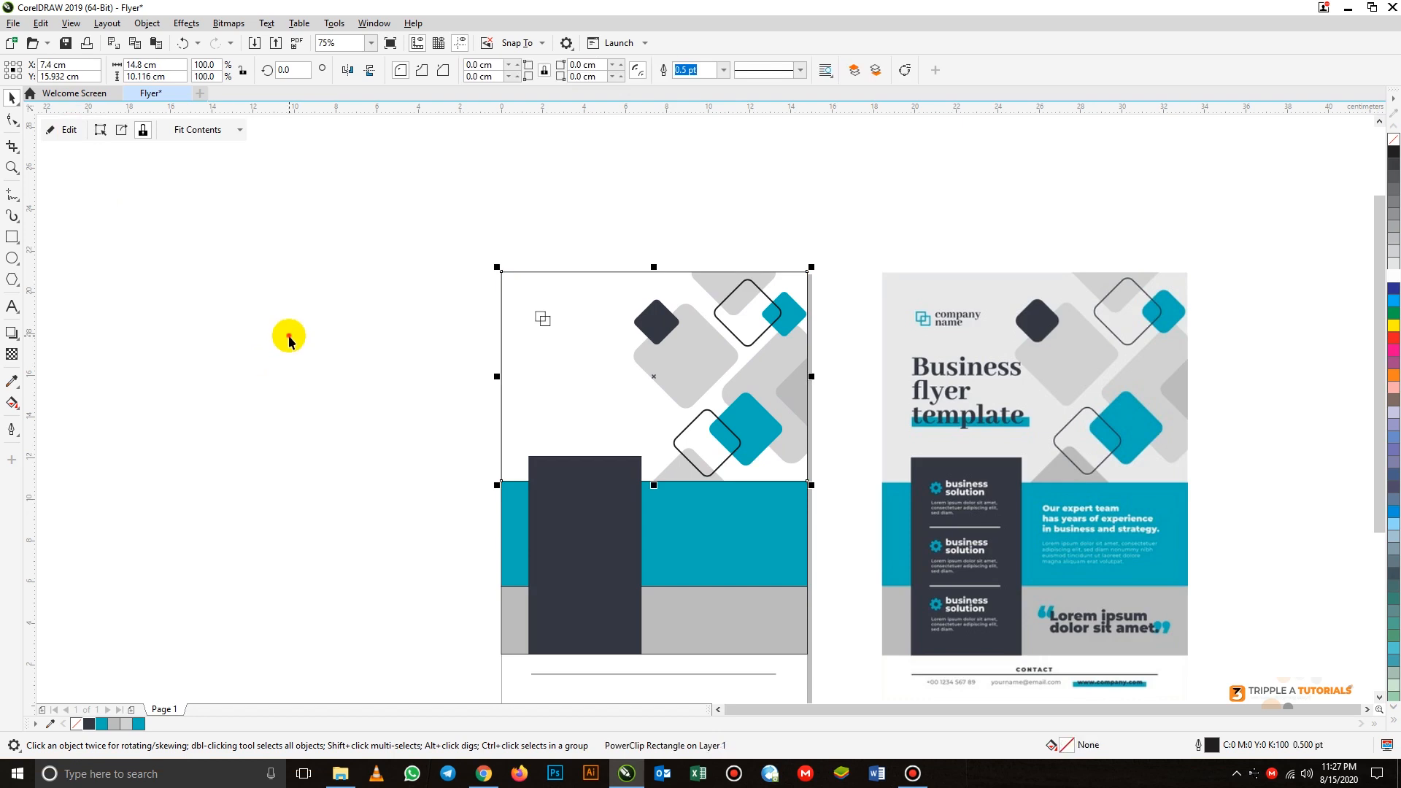
pyautogui.click(289, 340)
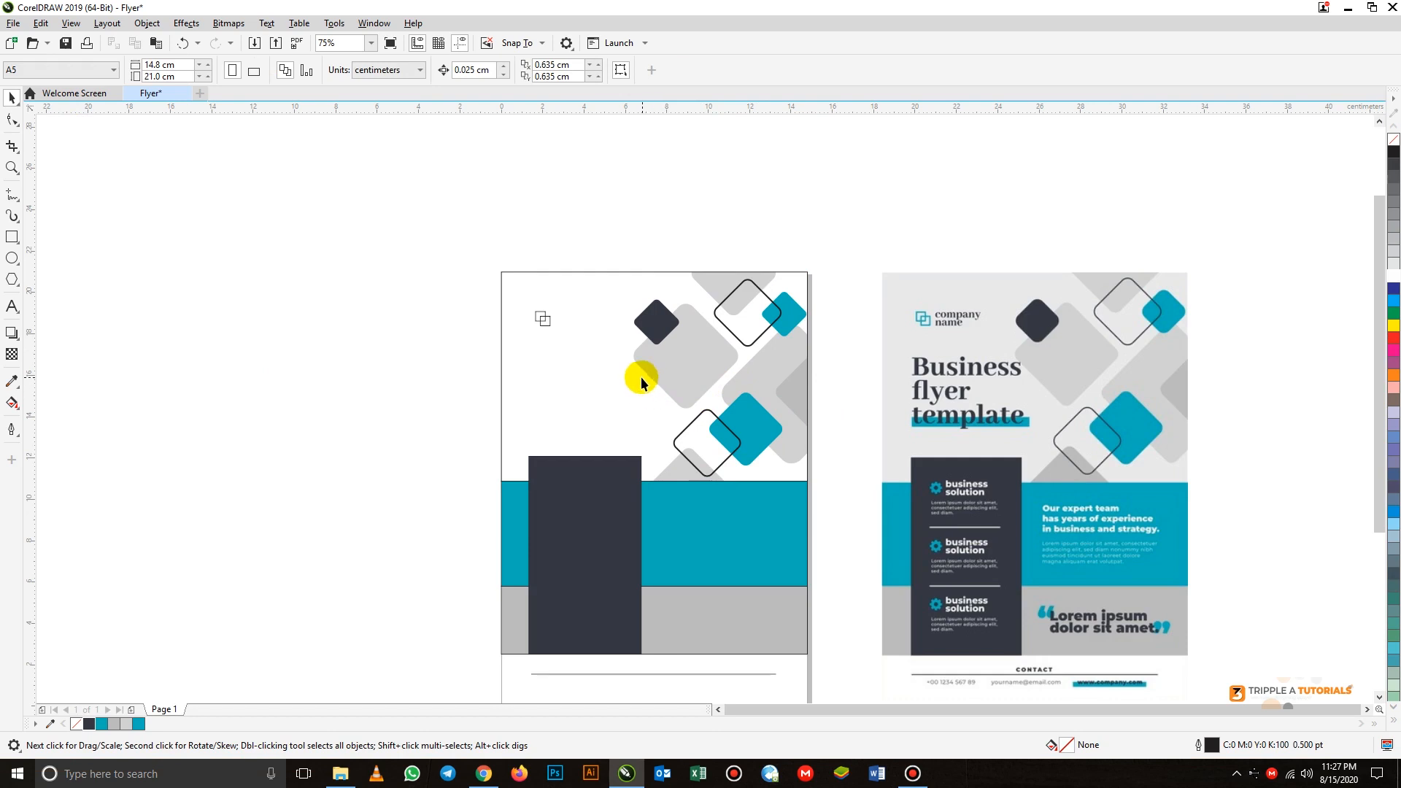
# - Fill the upper PowerClip rectangle with a light grey of C0 M0 Y0 K8
pyautogui.click(580, 367)
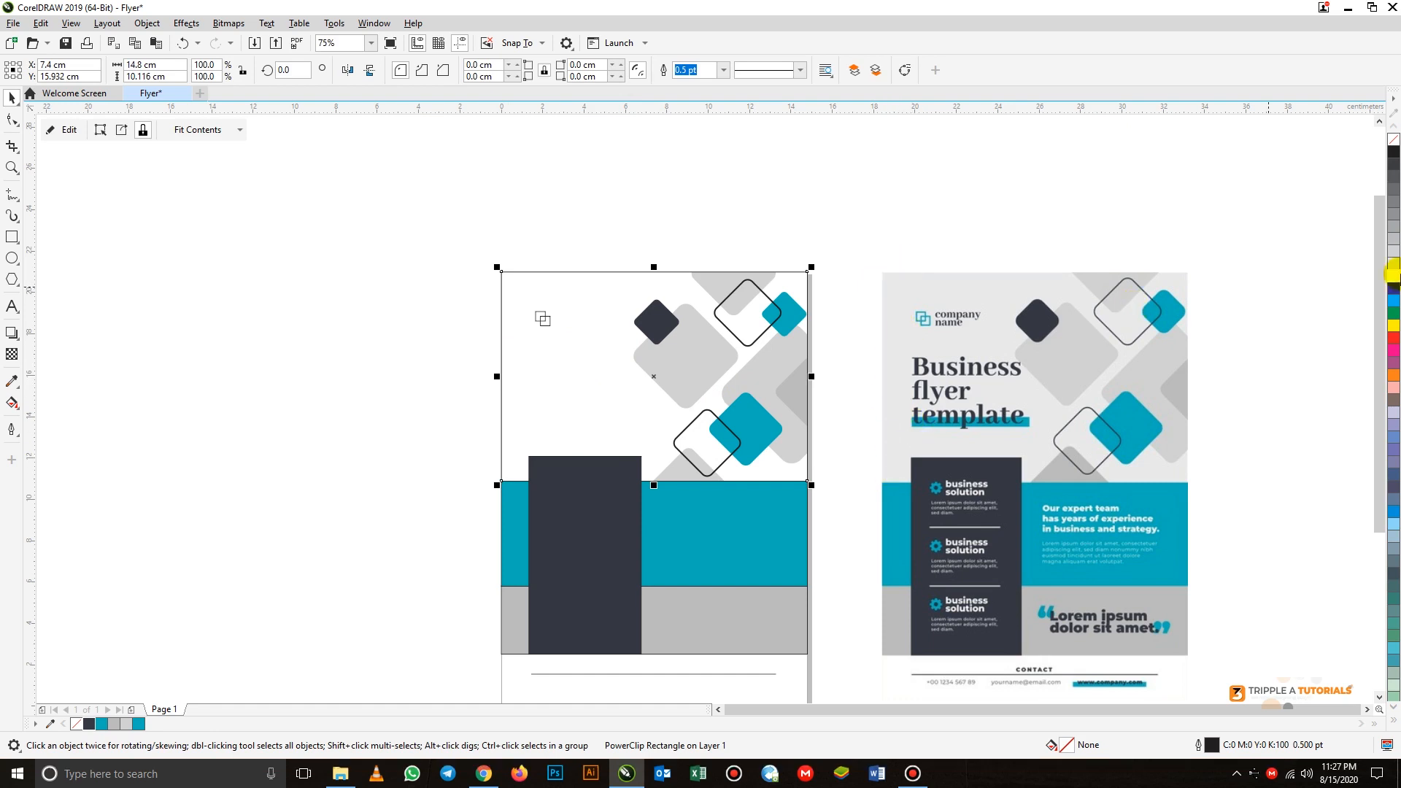
pyautogui.click(1393, 267)
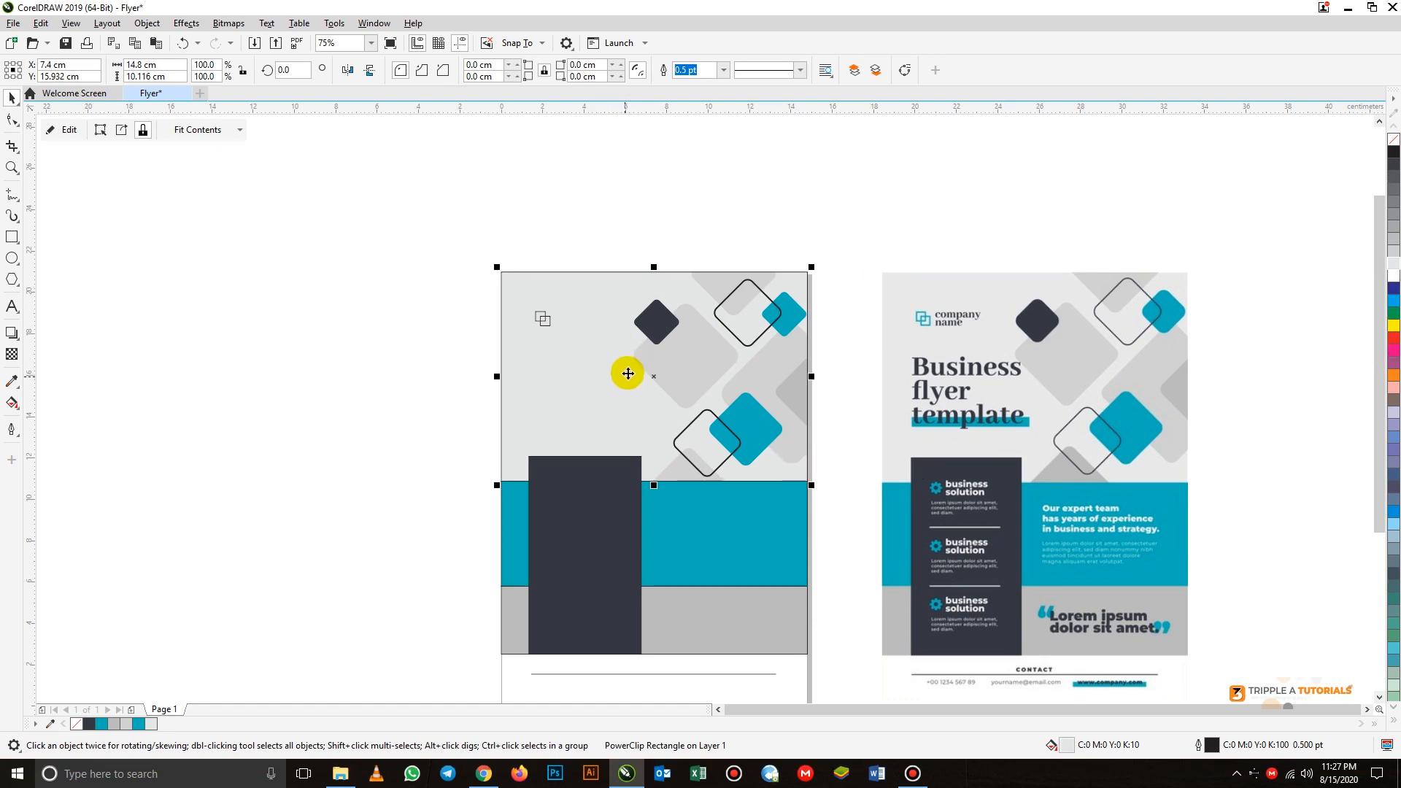
pyautogui.click(1392, 269)
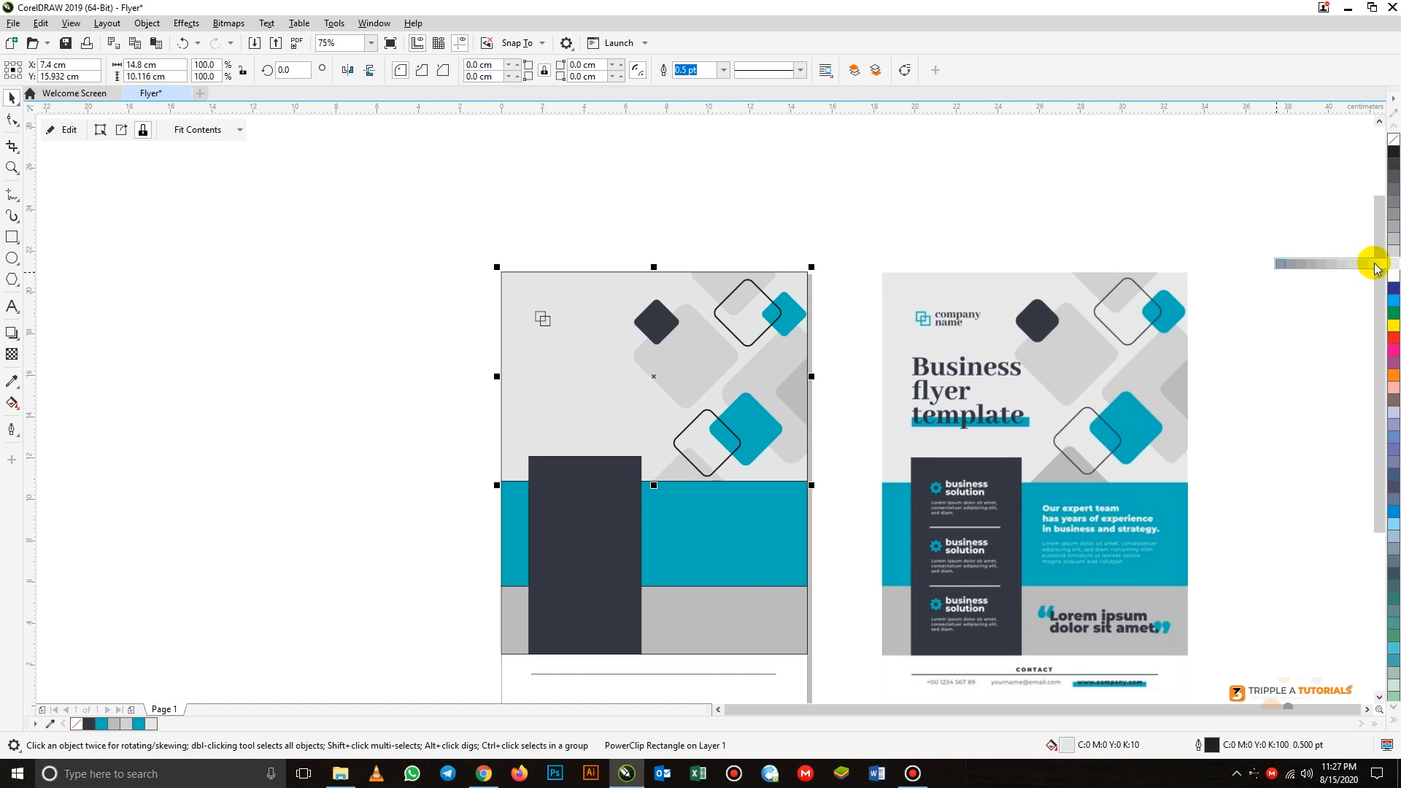
pyautogui.click(1375, 266)
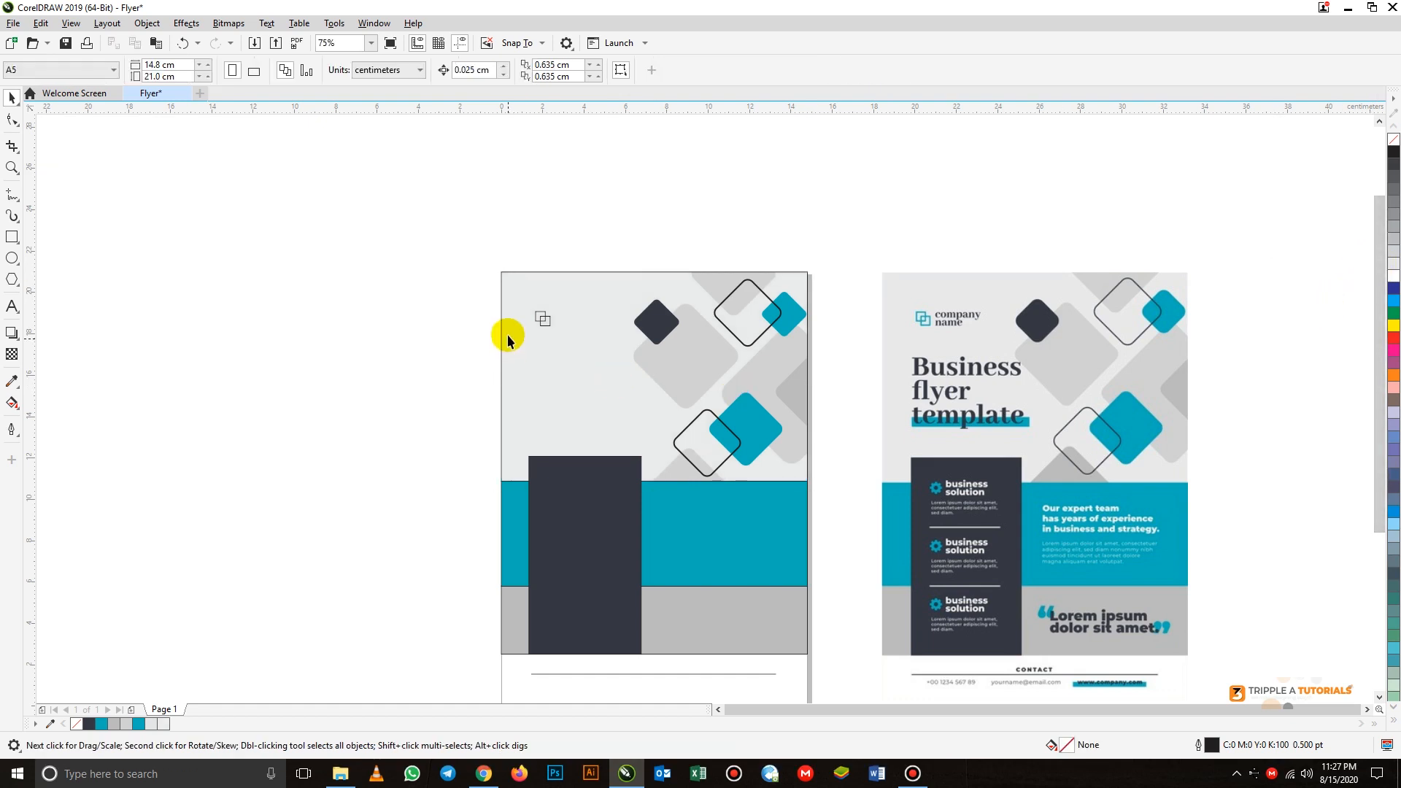
# - Remove the outlines from the upper light grey rectangle and the teal band
pyautogui.click(502, 276)
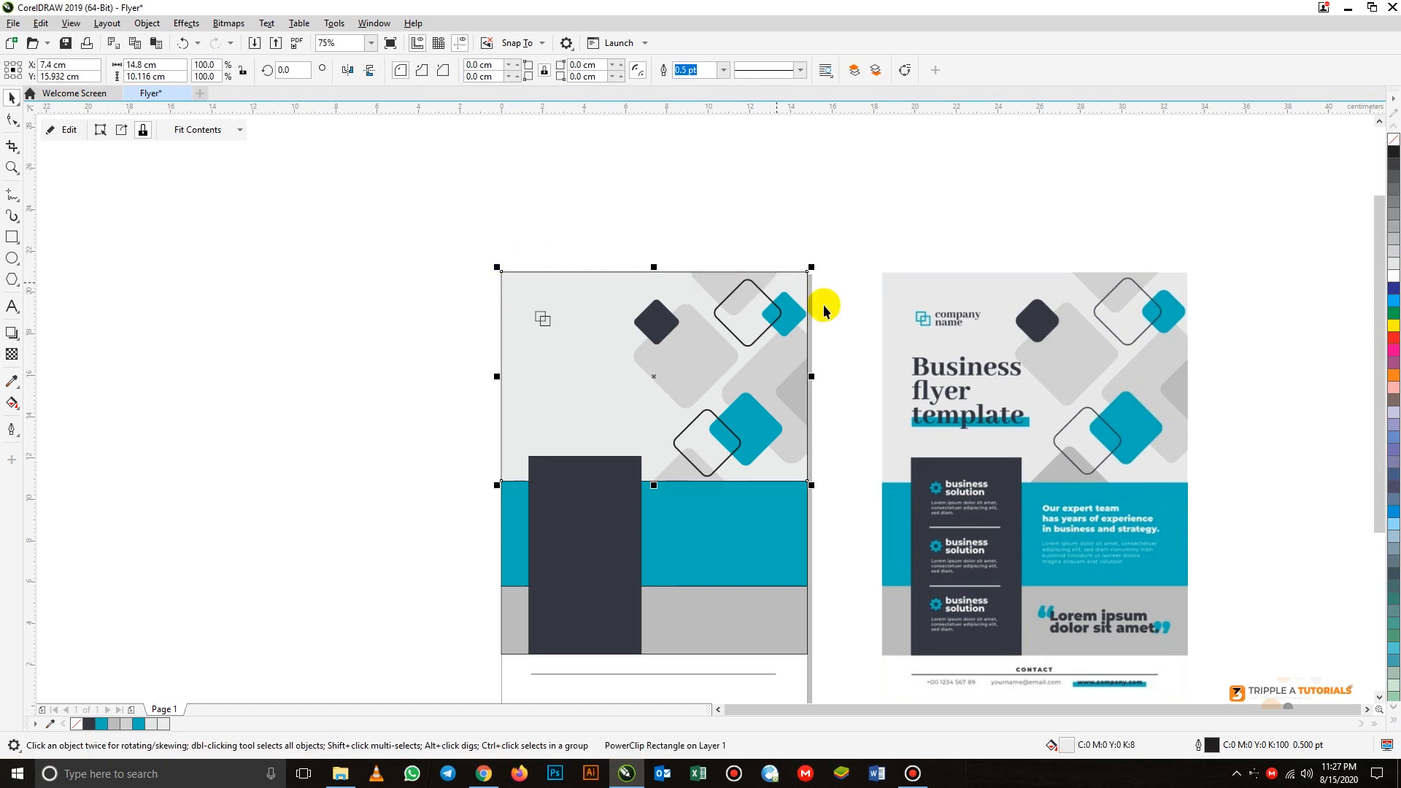
pyautogui.click(726, 70)
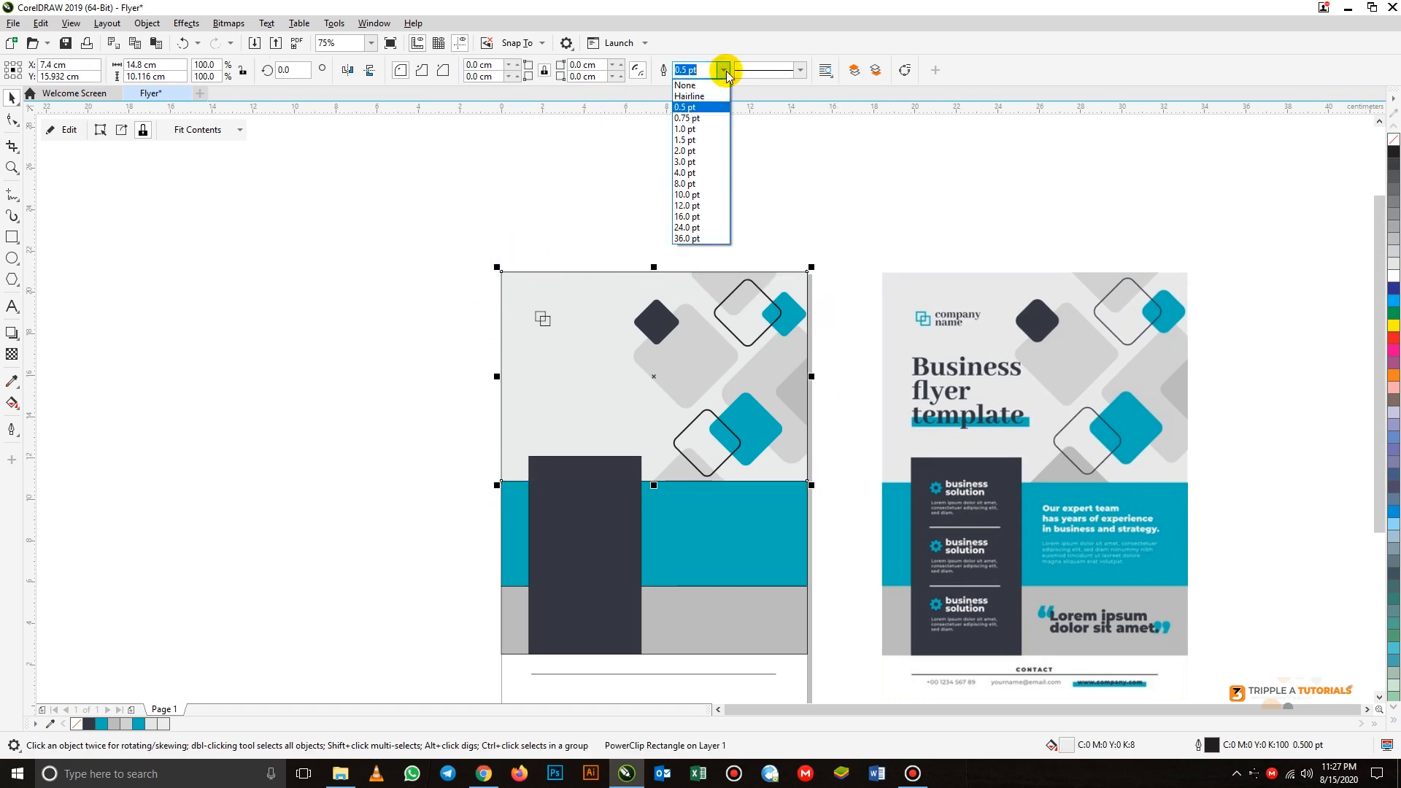
pyautogui.click(694, 81)
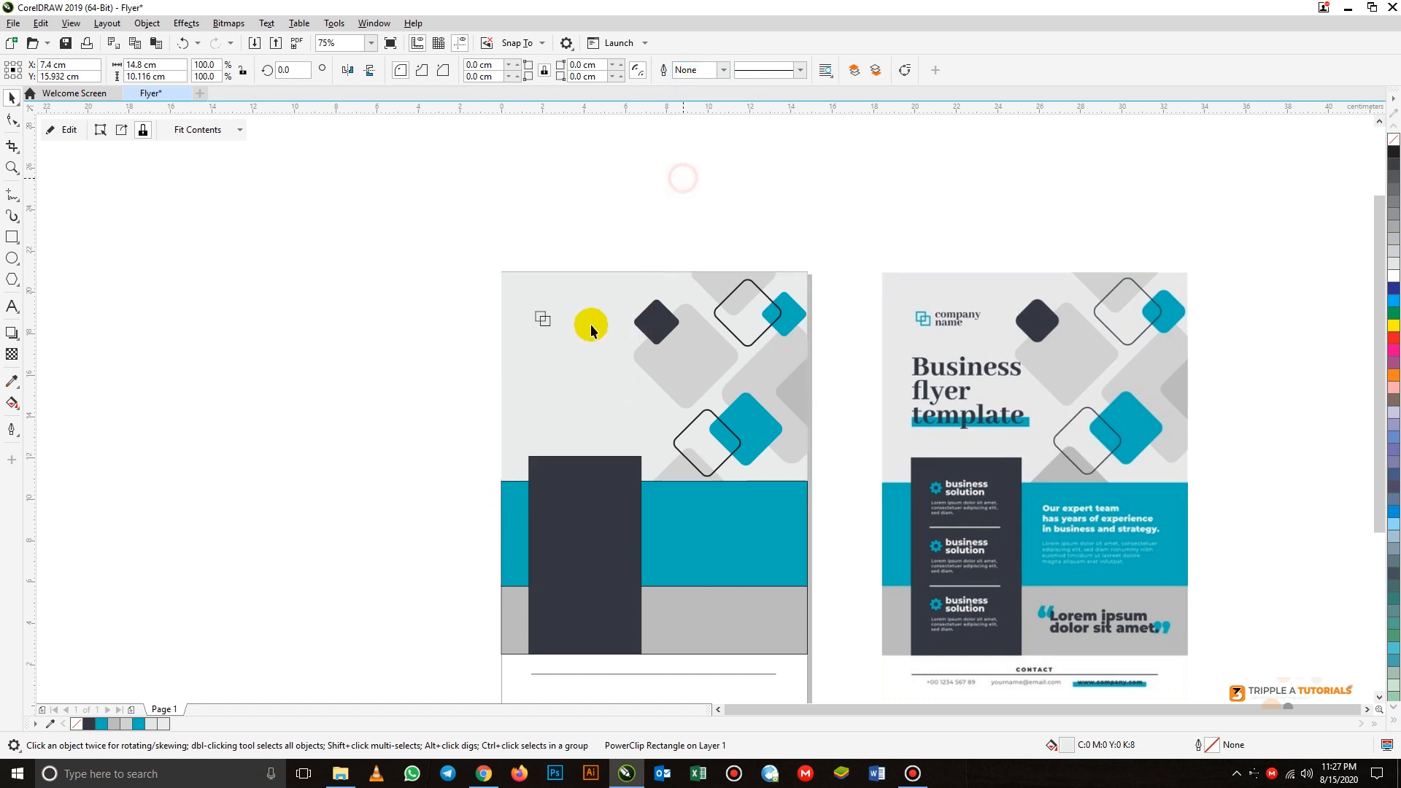
pyautogui.press('Escape')
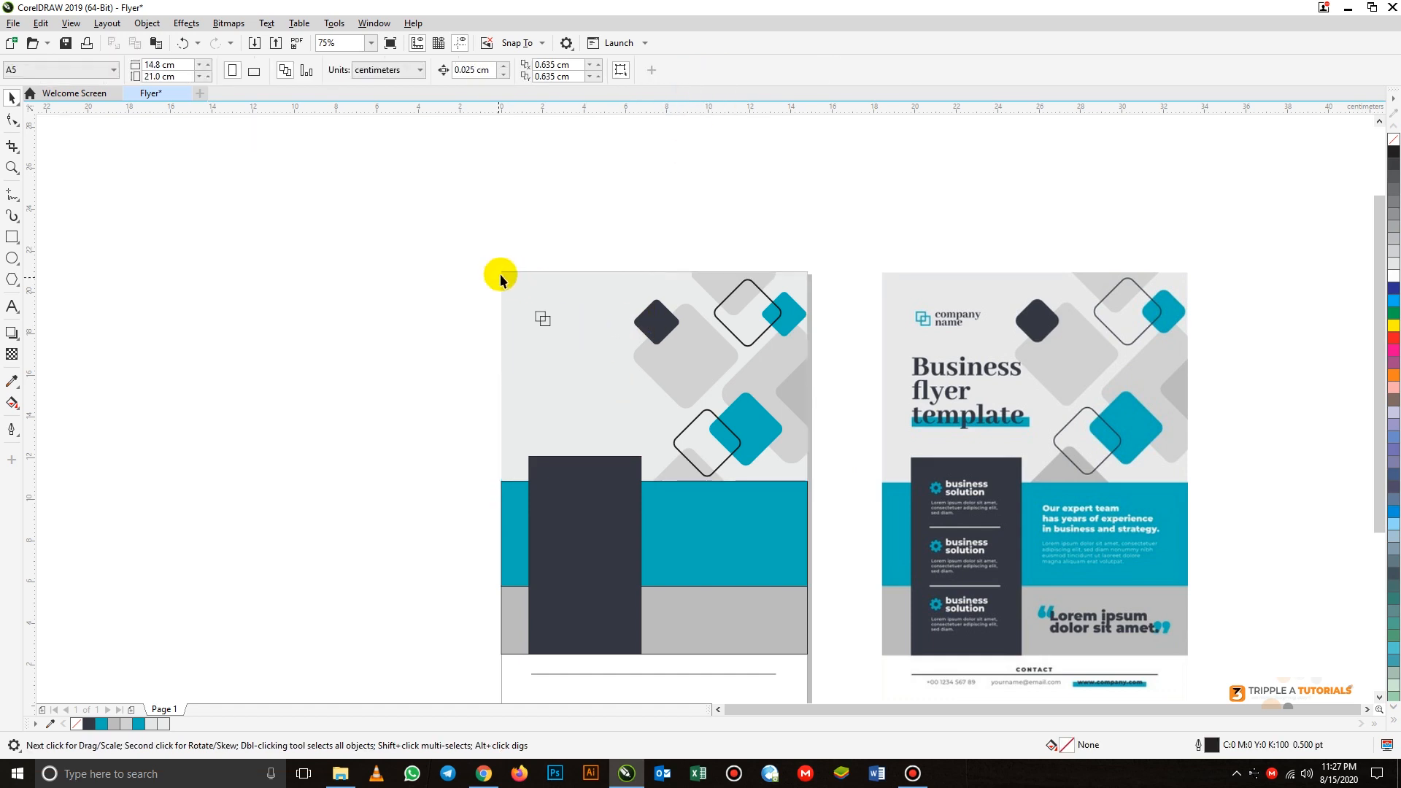
pyautogui.click(745, 503)
pyautogui.click(725, 71)
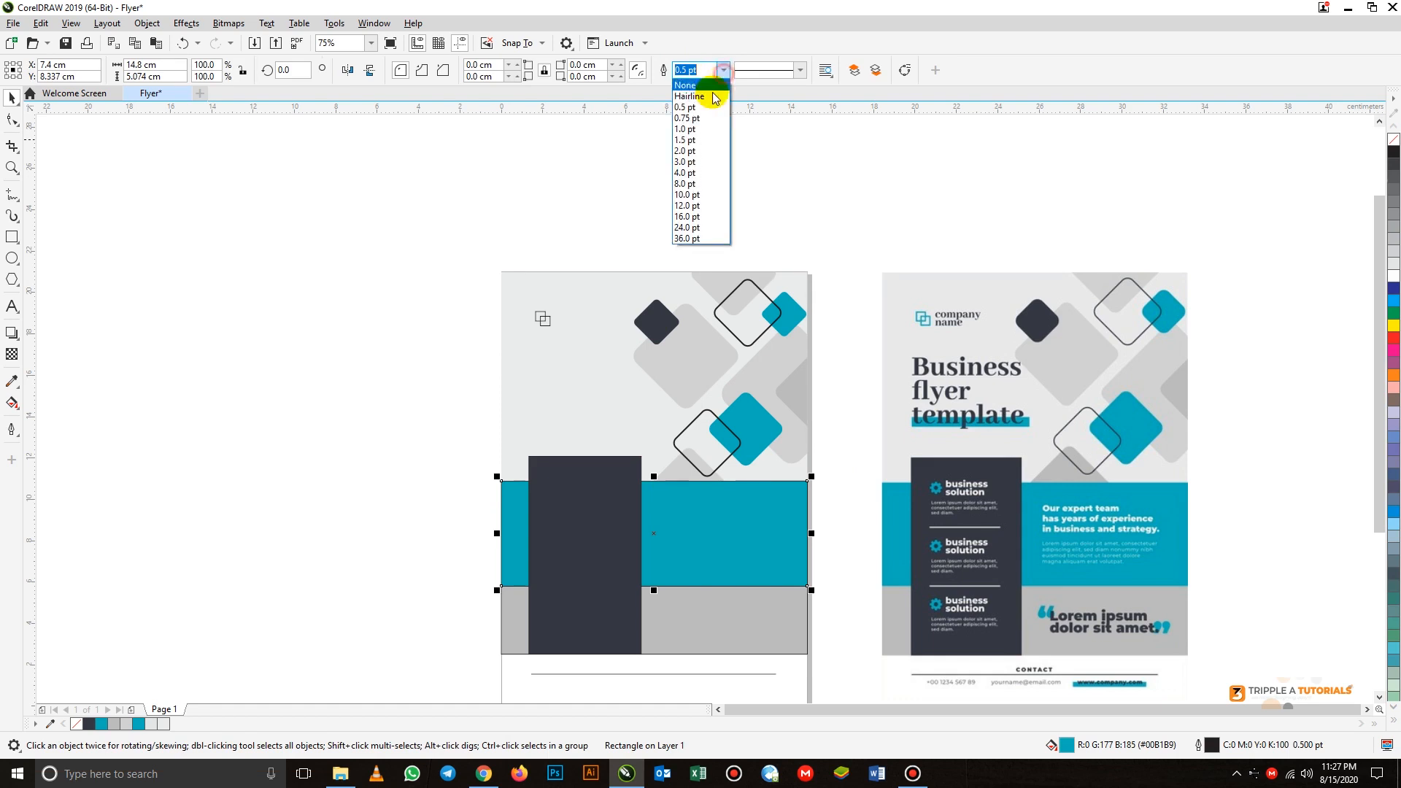
pyautogui.click(700, 82)
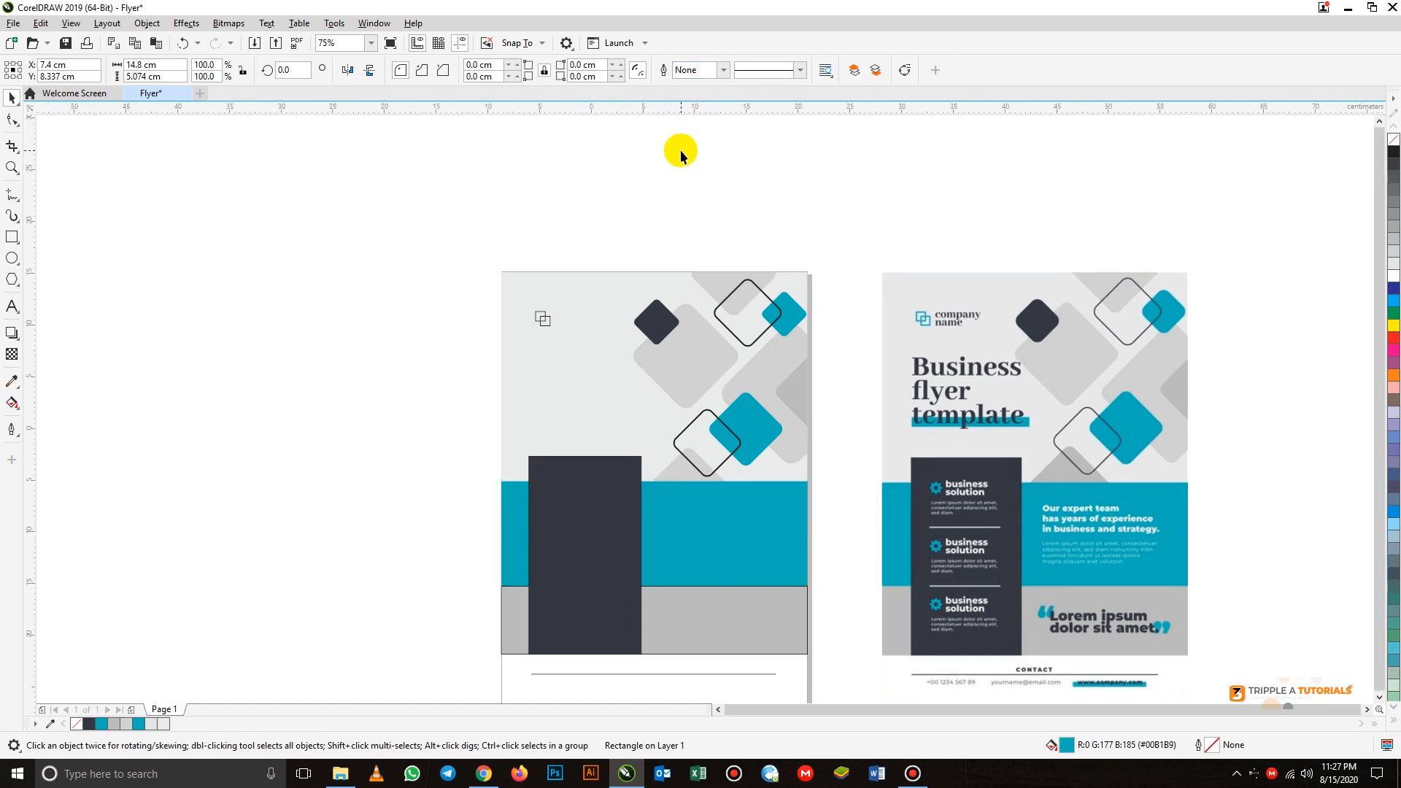
# - Remove the outline from the grey band below the teal band
pyautogui.scroll(-2, 677, 149)
pyautogui.scroll(2, 672, 410)
pyautogui.click(695, 347)
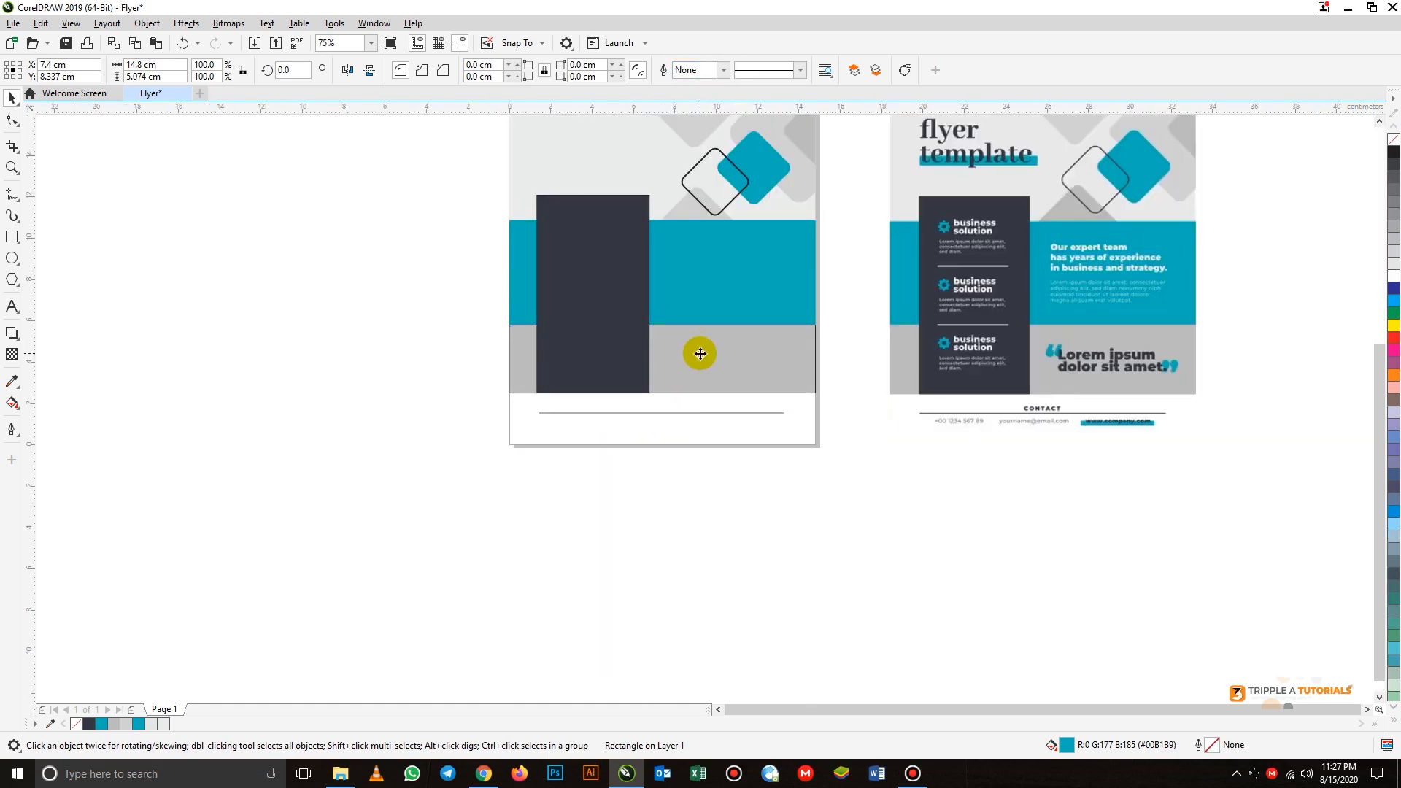
pyautogui.click(723, 71)
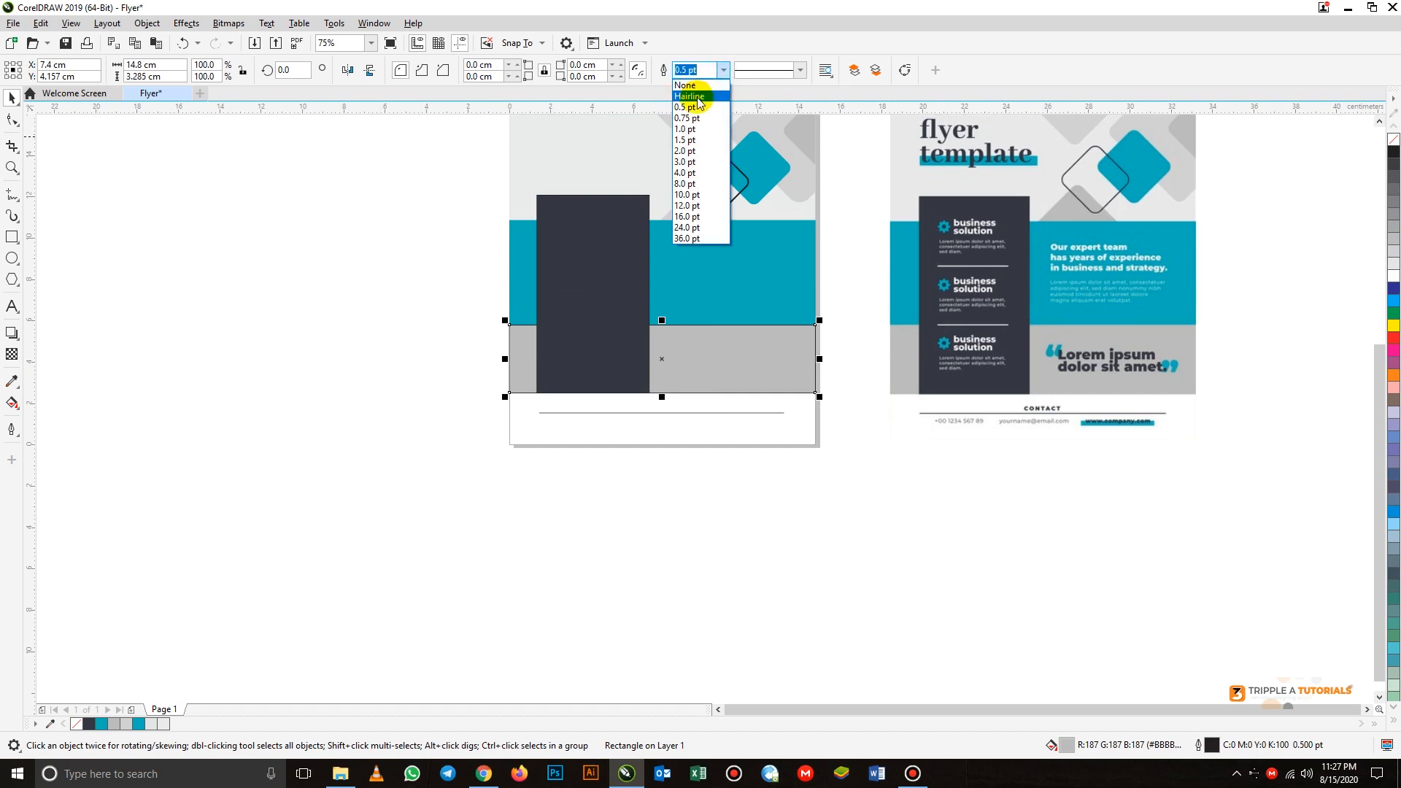
pyautogui.click(690, 87)
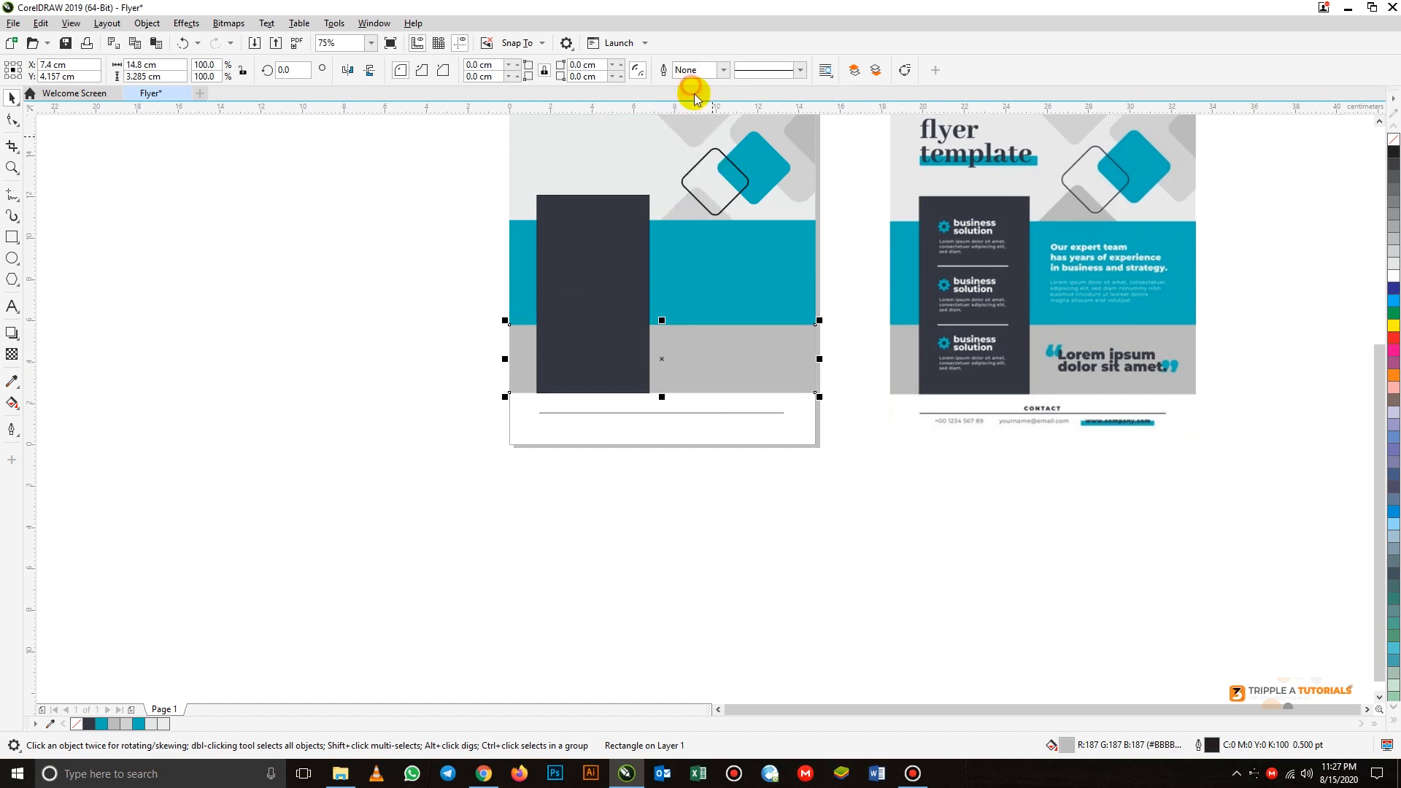
pyautogui.click(701, 472)
# - Set the outline colour of the logo's two overlapping squares to the teal R0 G177 B185
pyautogui.scroll(-2, 667, 420)
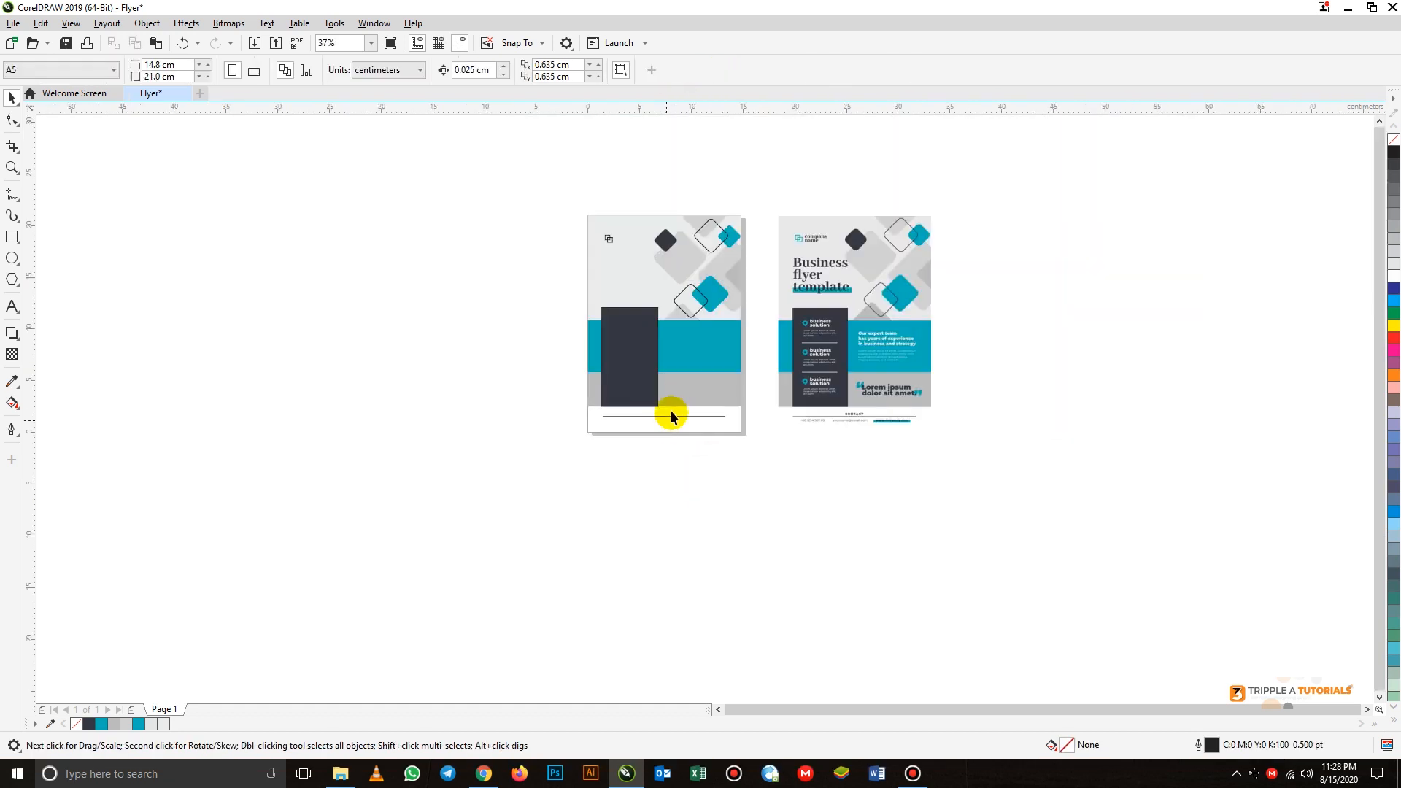
pyautogui.scroll(2, 668, 405)
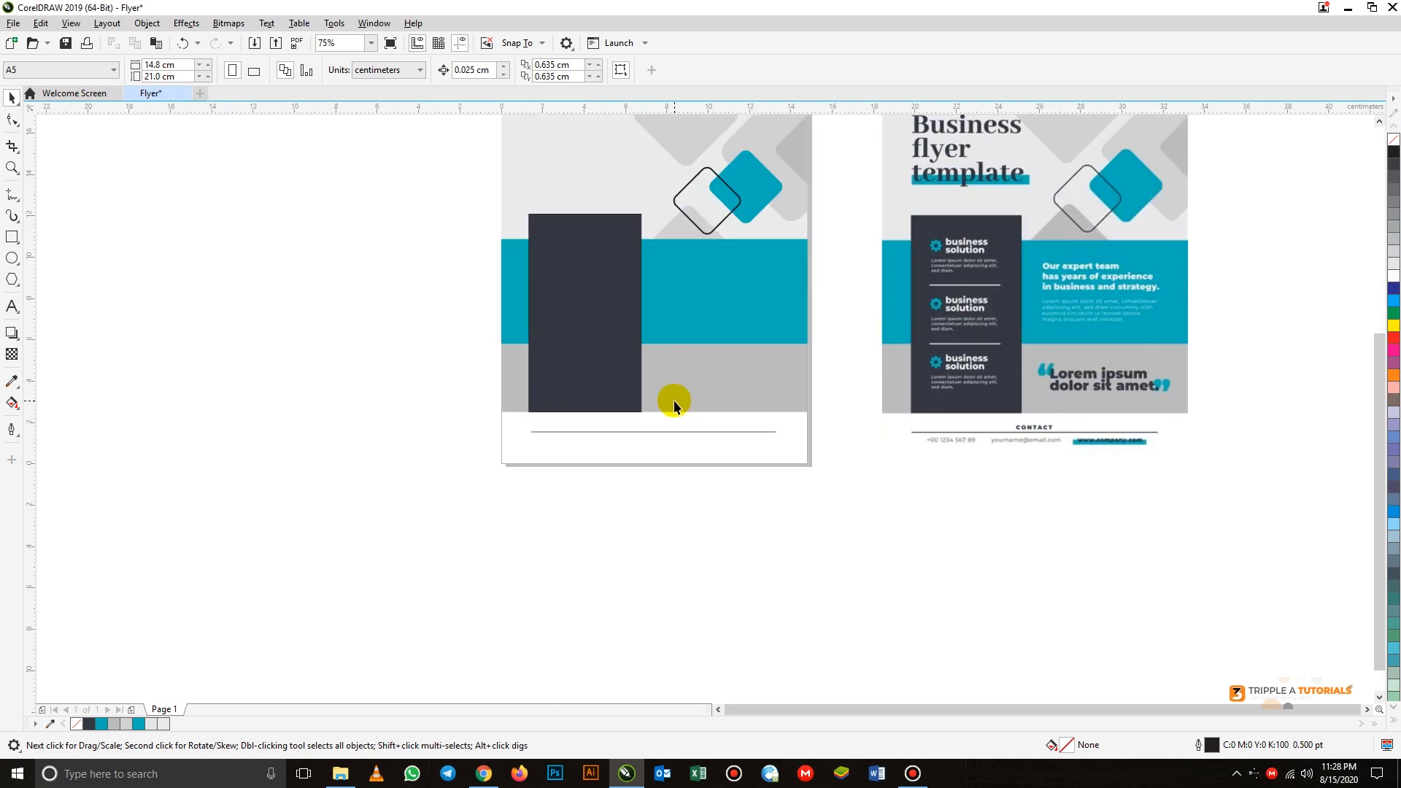
pyautogui.click(371, 43)
pyautogui.click(349, 65)
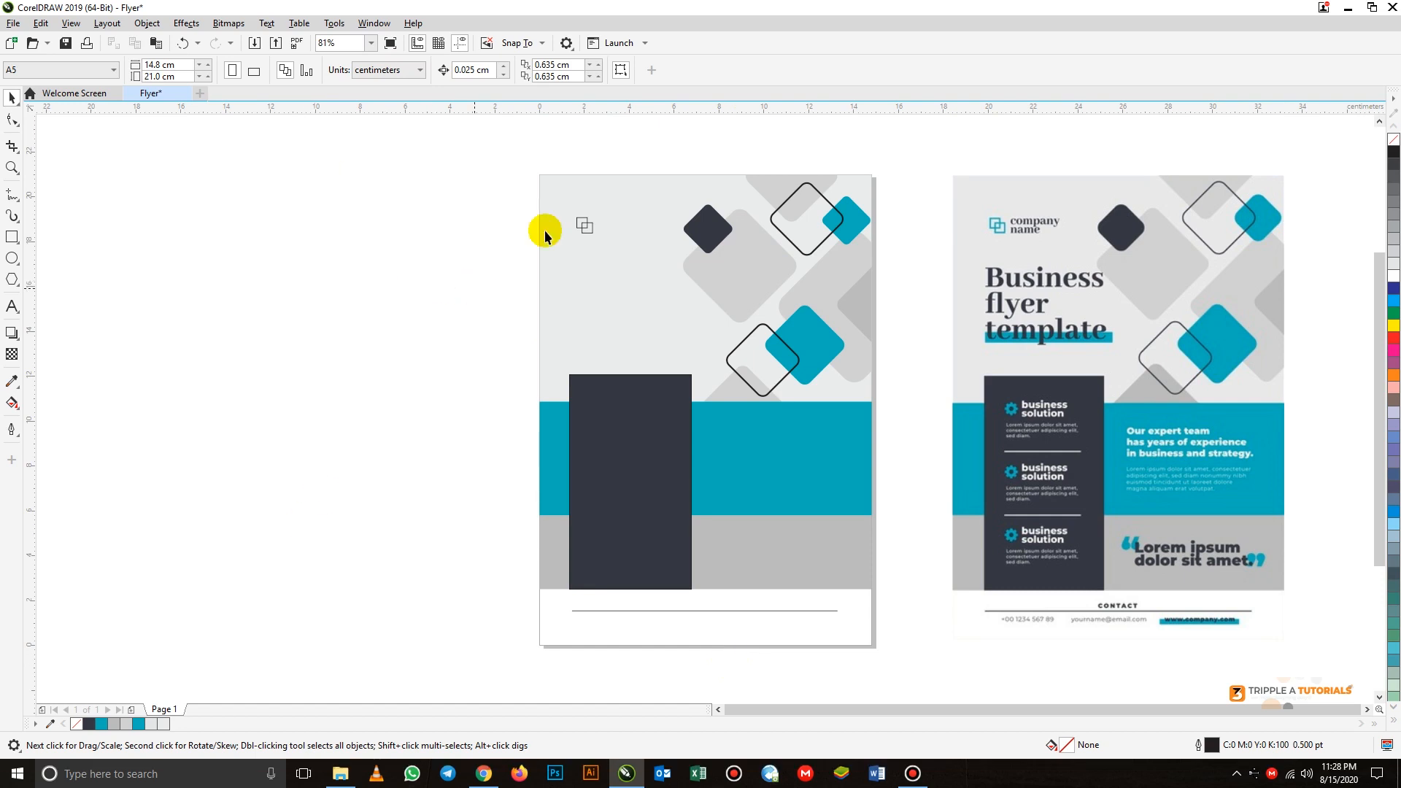
pyautogui.moveTo(517, 195); pyautogui.dragTo(605, 267)
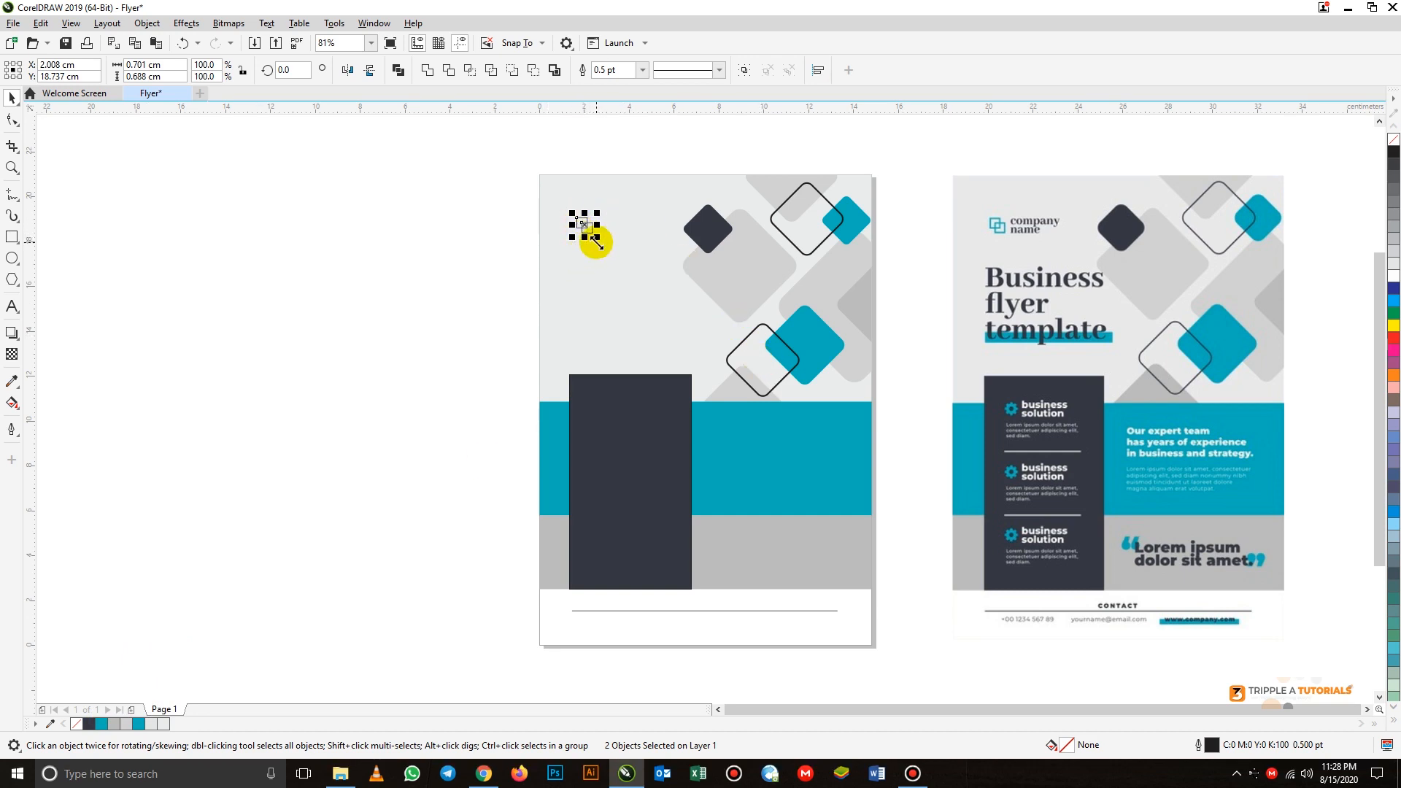
pyautogui.rightClick(102, 729)
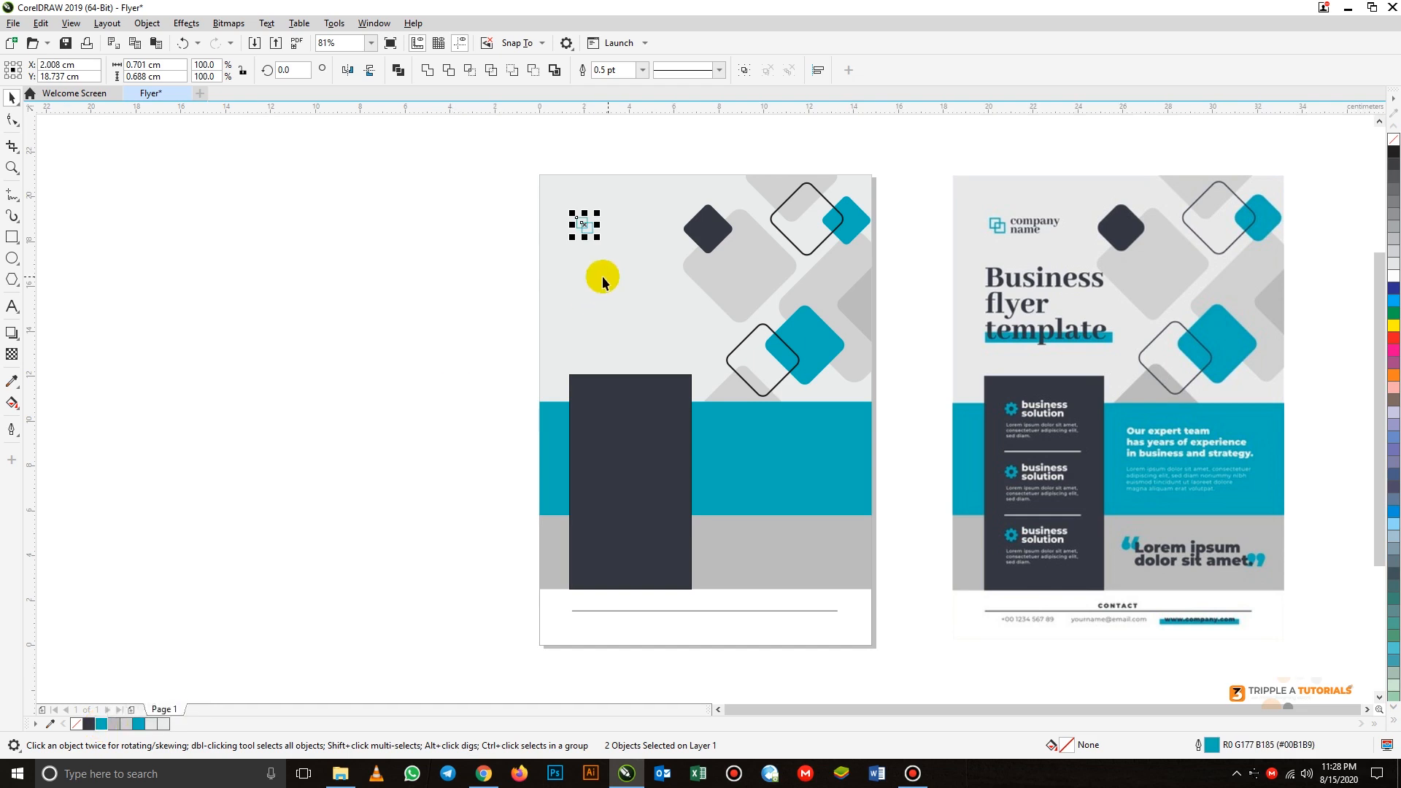
pyautogui.click(467, 363)
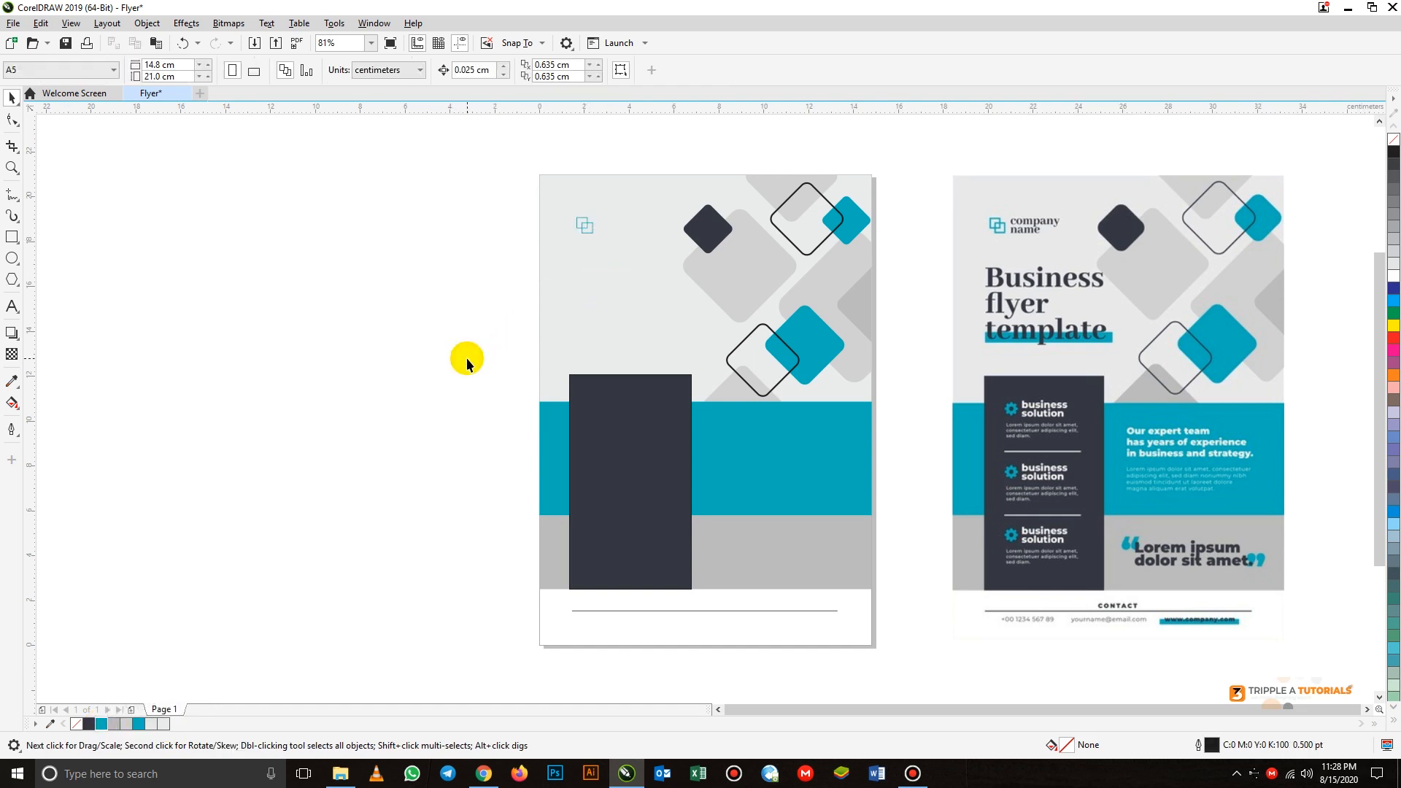
# - Set the outline width of the logo's two overlapping squares to 2.0 pt
pyautogui.moveTo(513, 188); pyautogui.dragTo(604, 275)
pyautogui.click(642, 69)
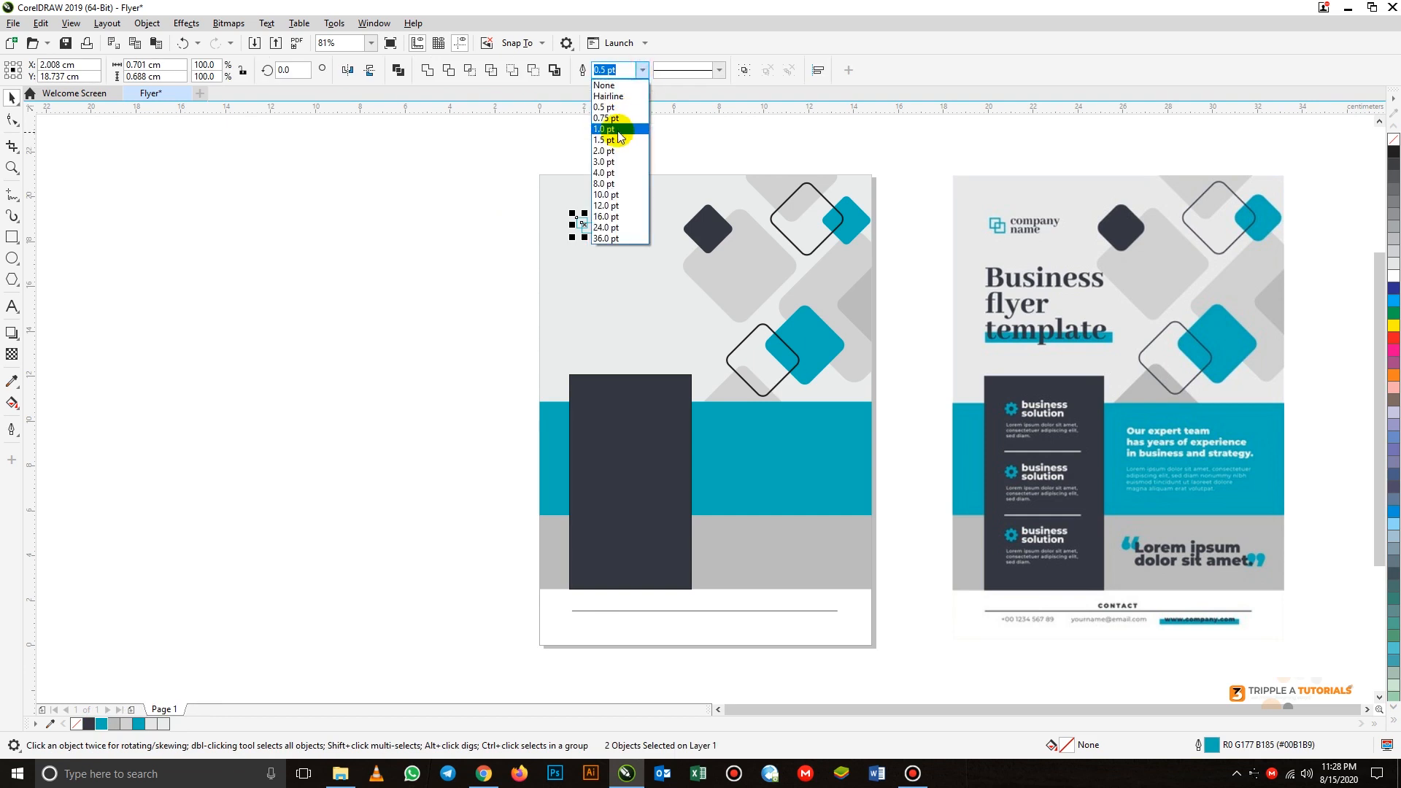
pyautogui.click(614, 146)
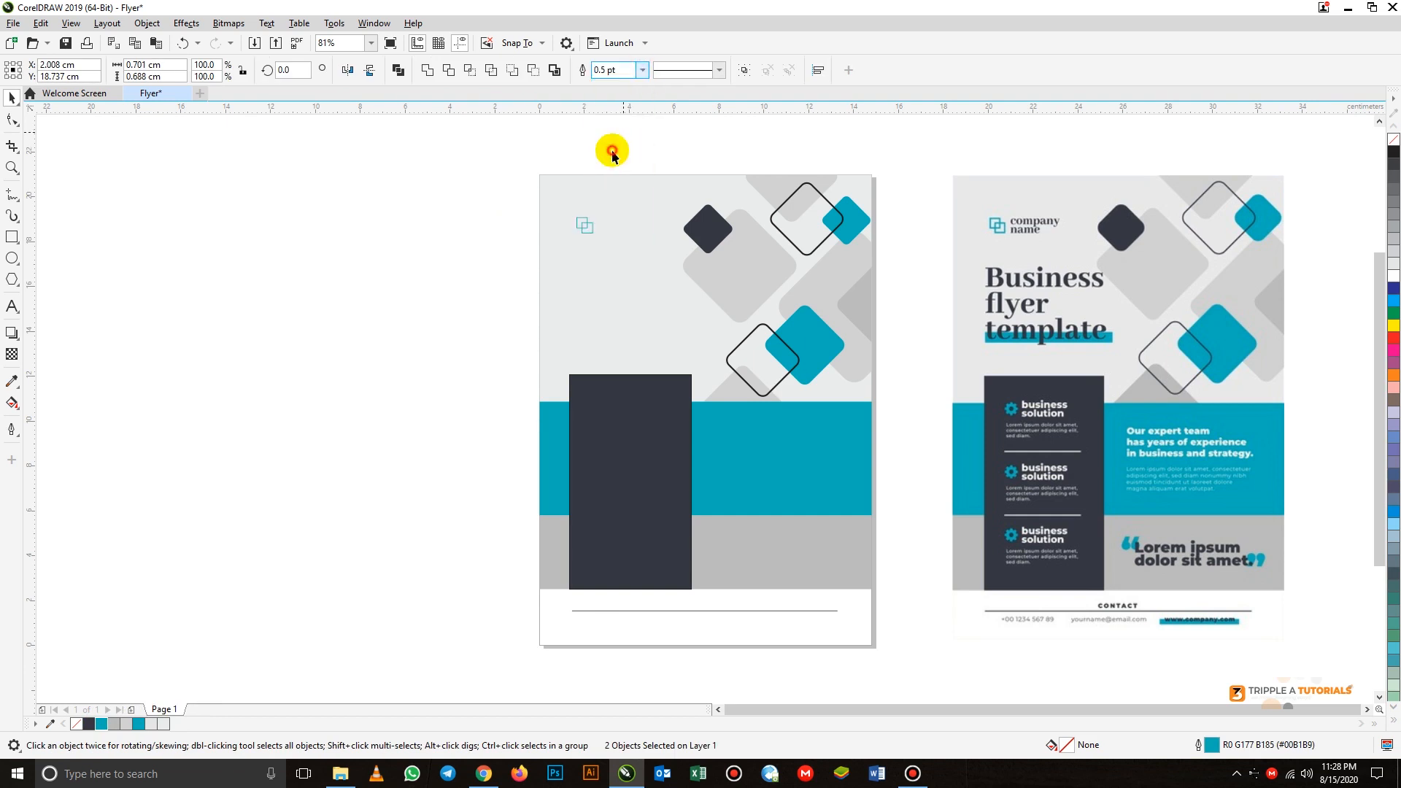
pyautogui.click(470, 256)
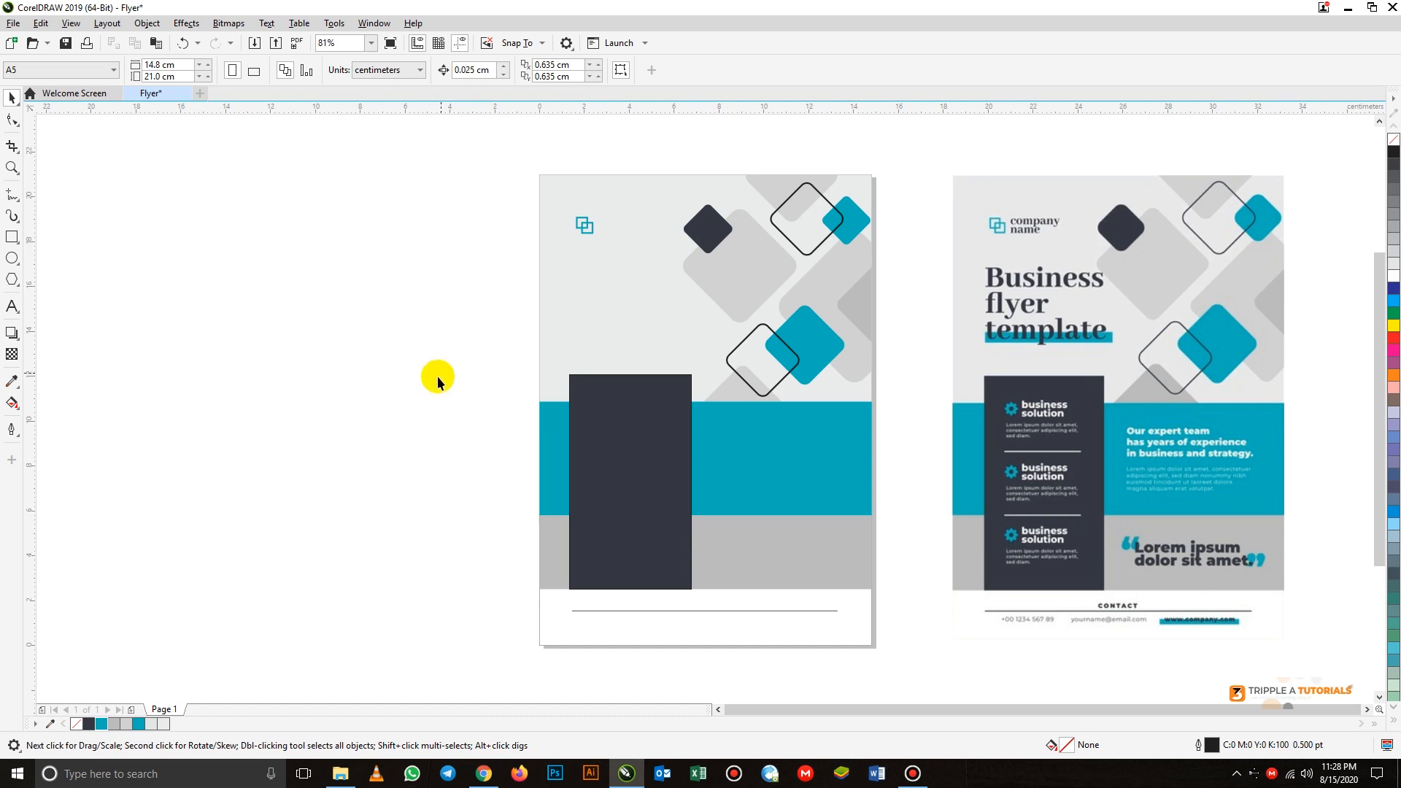
# - Add three lines of 24 pt Arial text on the teal band: "Our expert team", "has years of experiece", "in business and strategy"
pyautogui.click(13, 308)
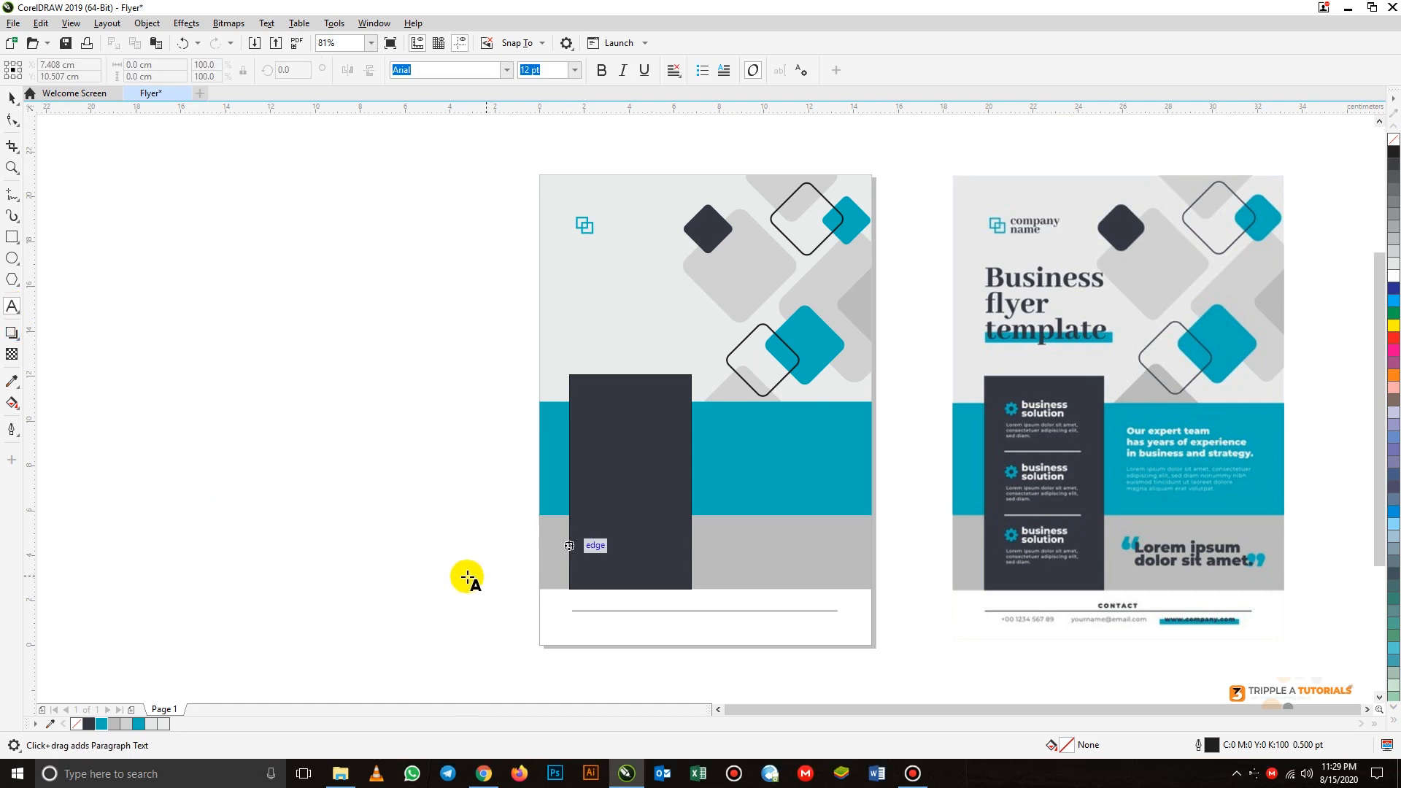
pyautogui.click(709, 434)
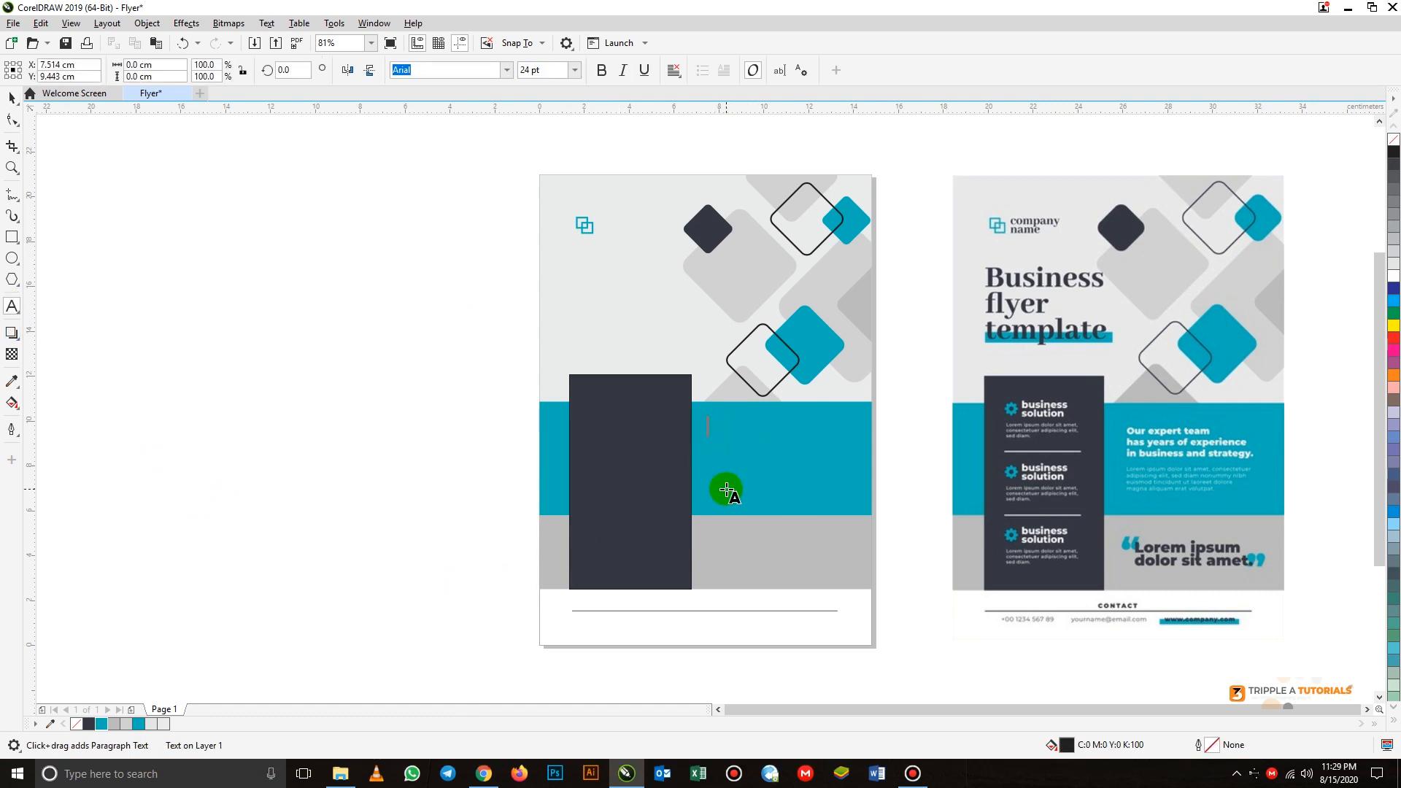
pyautogui.write('Our expert team')
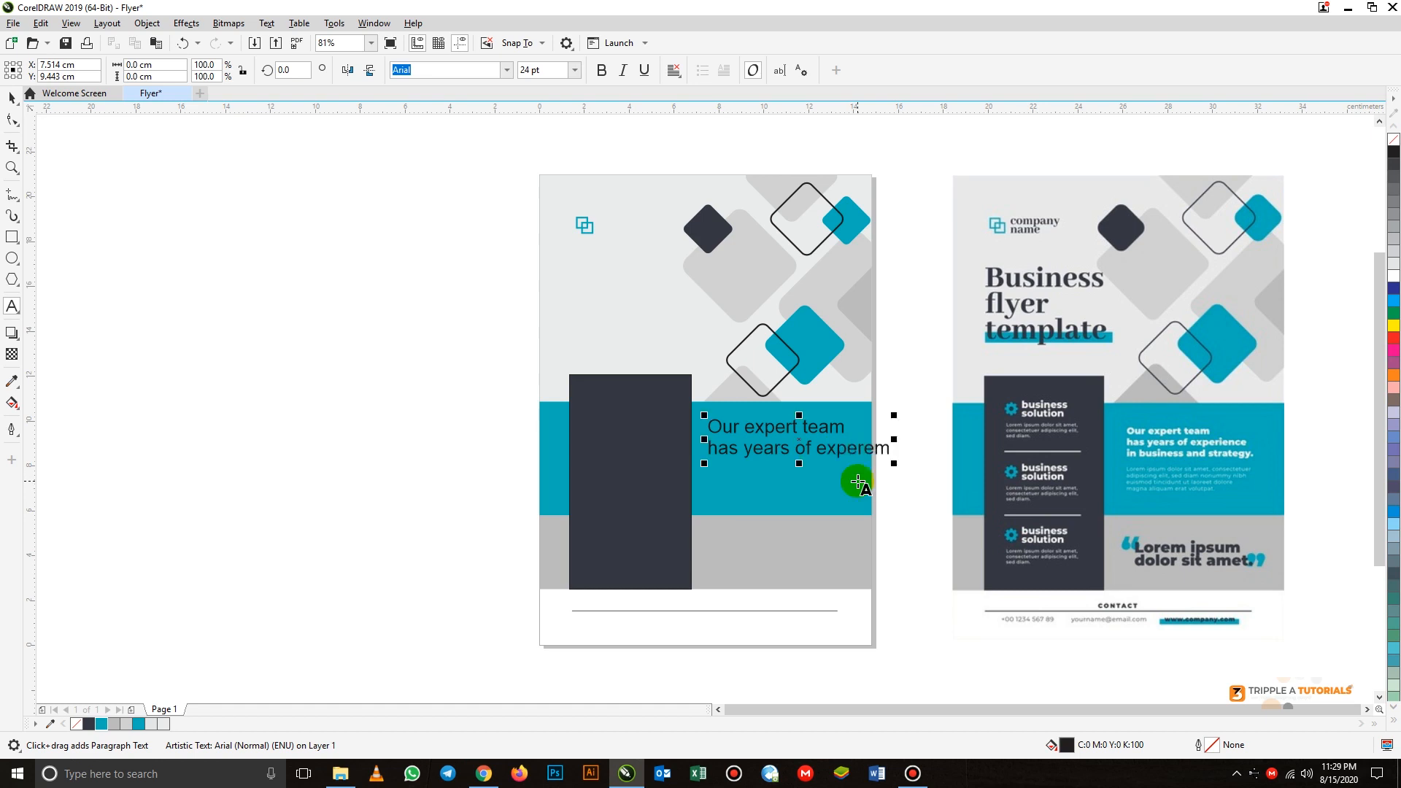
pyautogui.press('BackSpace')
pyautogui.press('BackSpace')
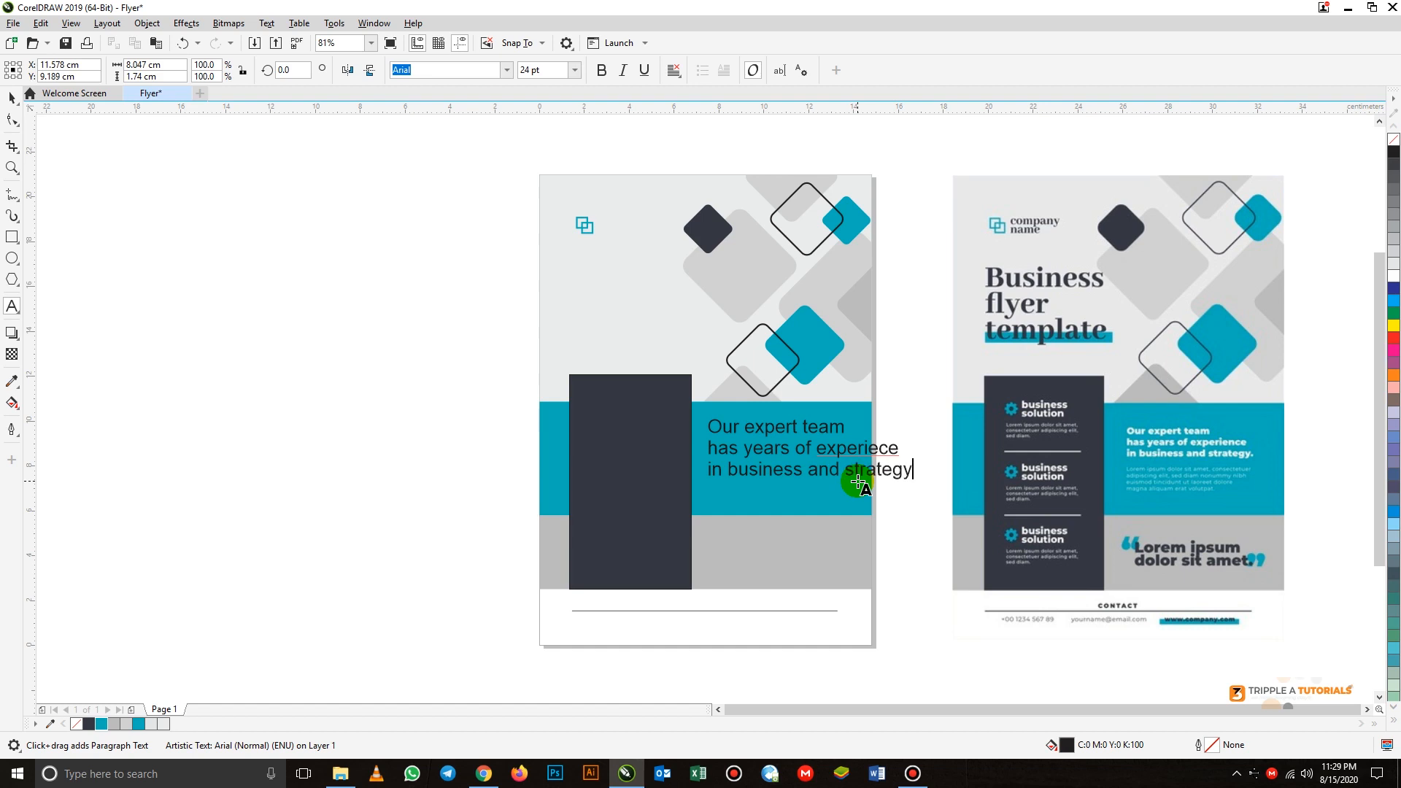
# - Correct the second line of the teal band's text to "has years of experience"
pyautogui.click(878, 451)
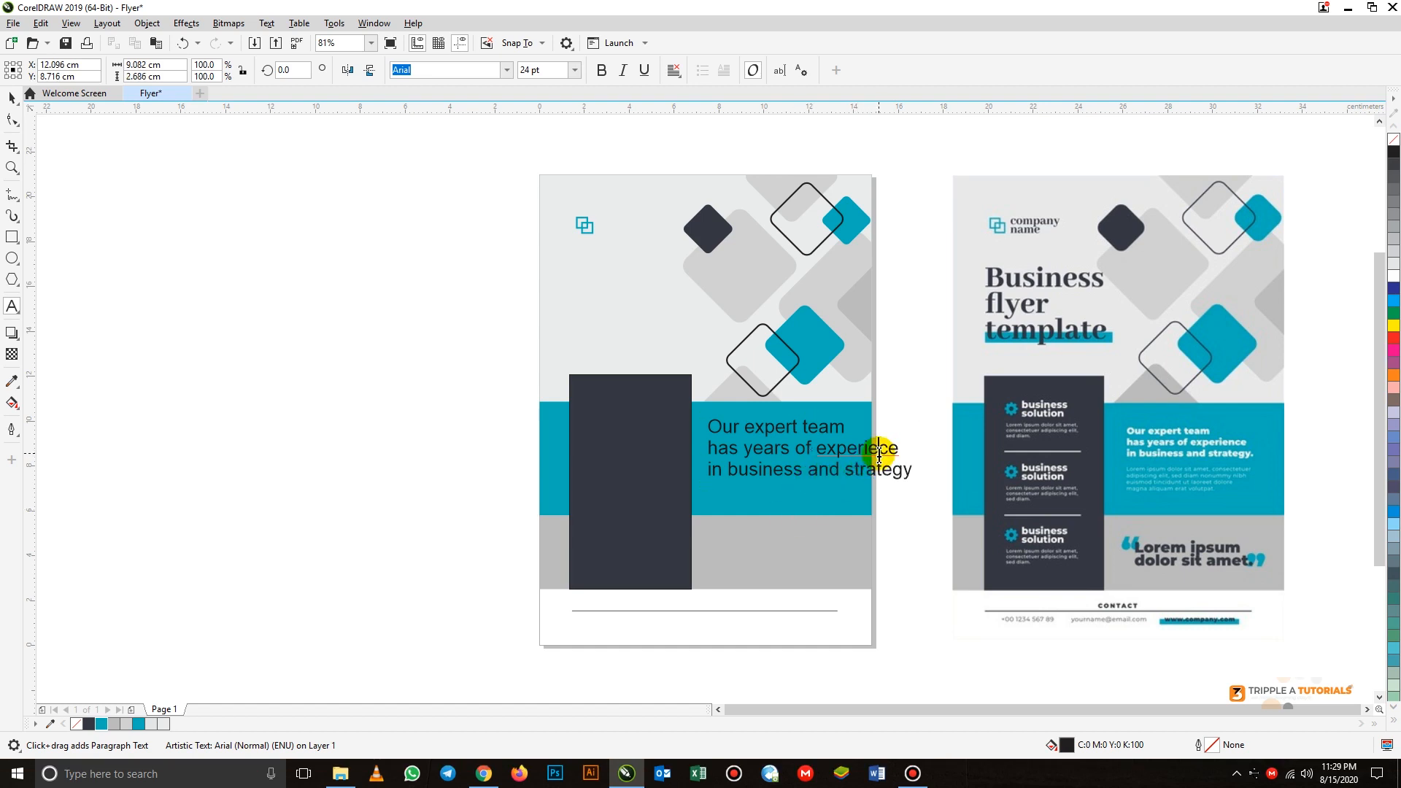
pyautogui.write('n')
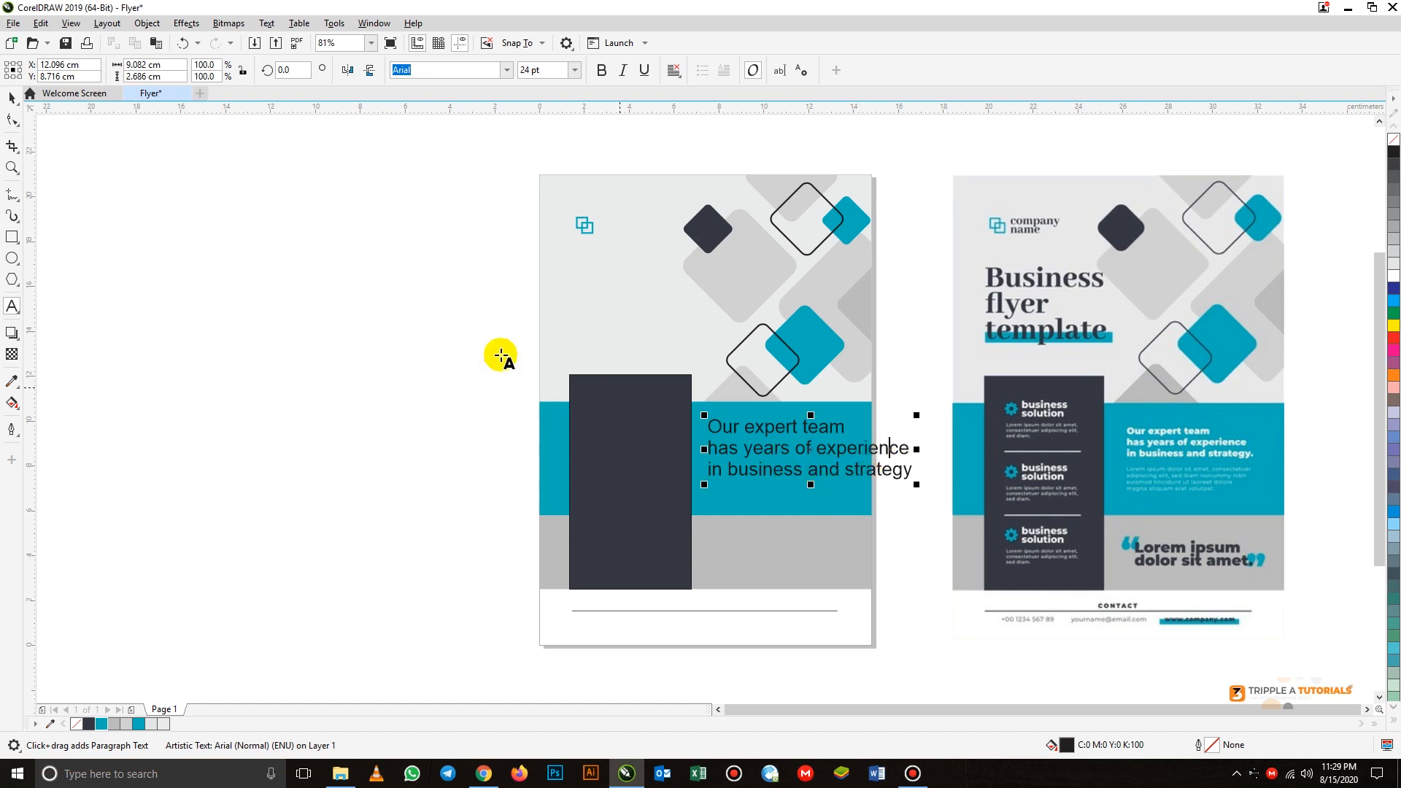
pyautogui.click(10, 99)
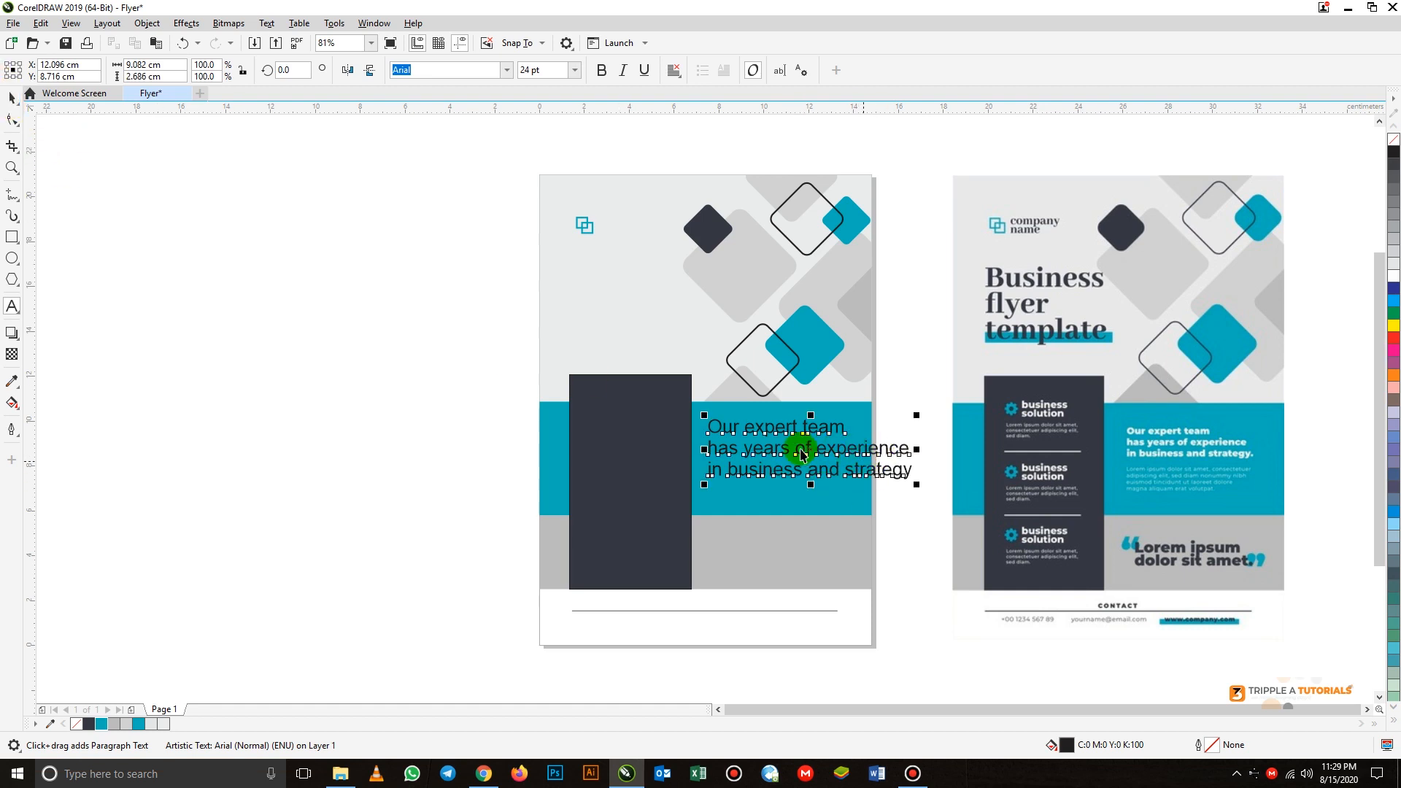
# - Reduce the teal band's text to 12 pt, scale it up to about 16 pt, and move it slightly upward
pyautogui.click(574, 69)
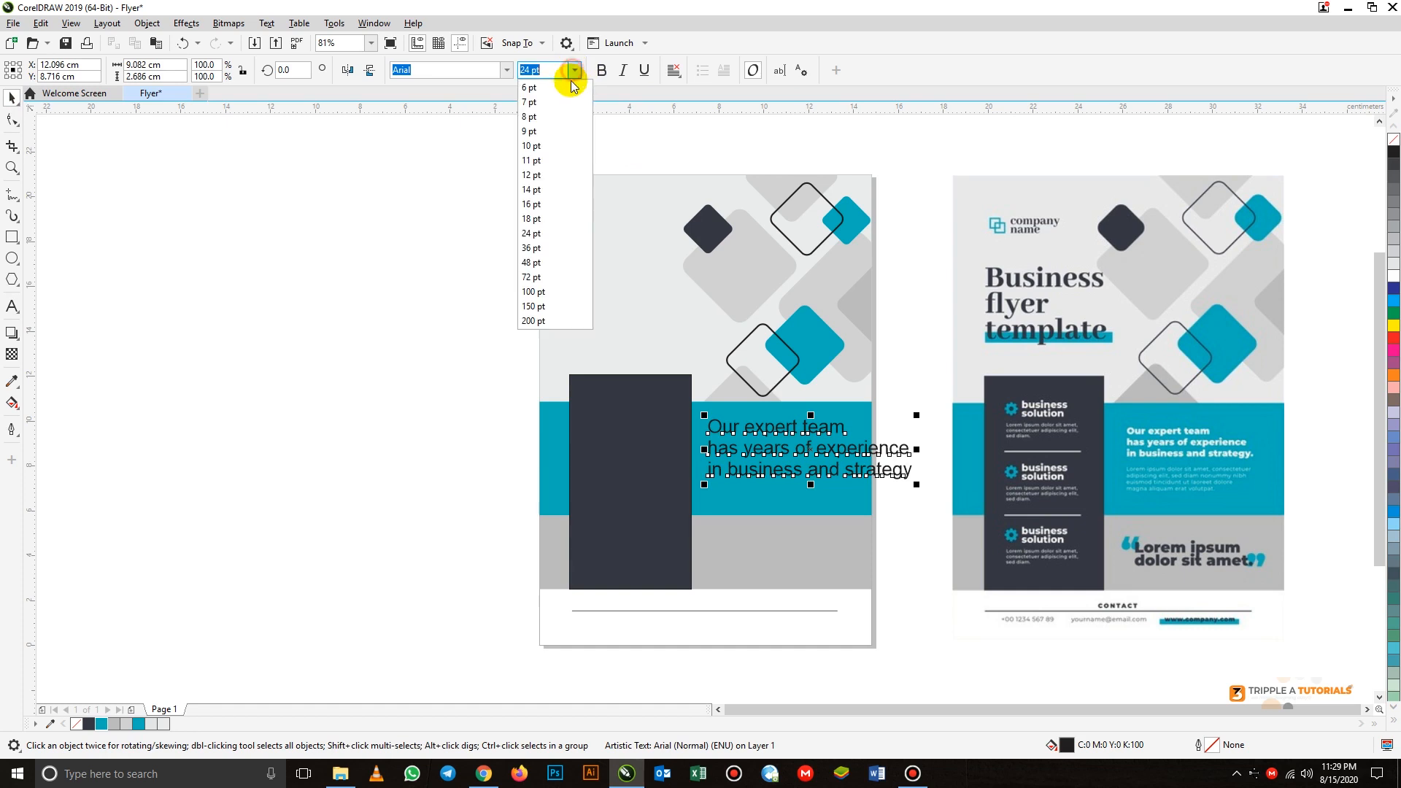
pyautogui.click(536, 175)
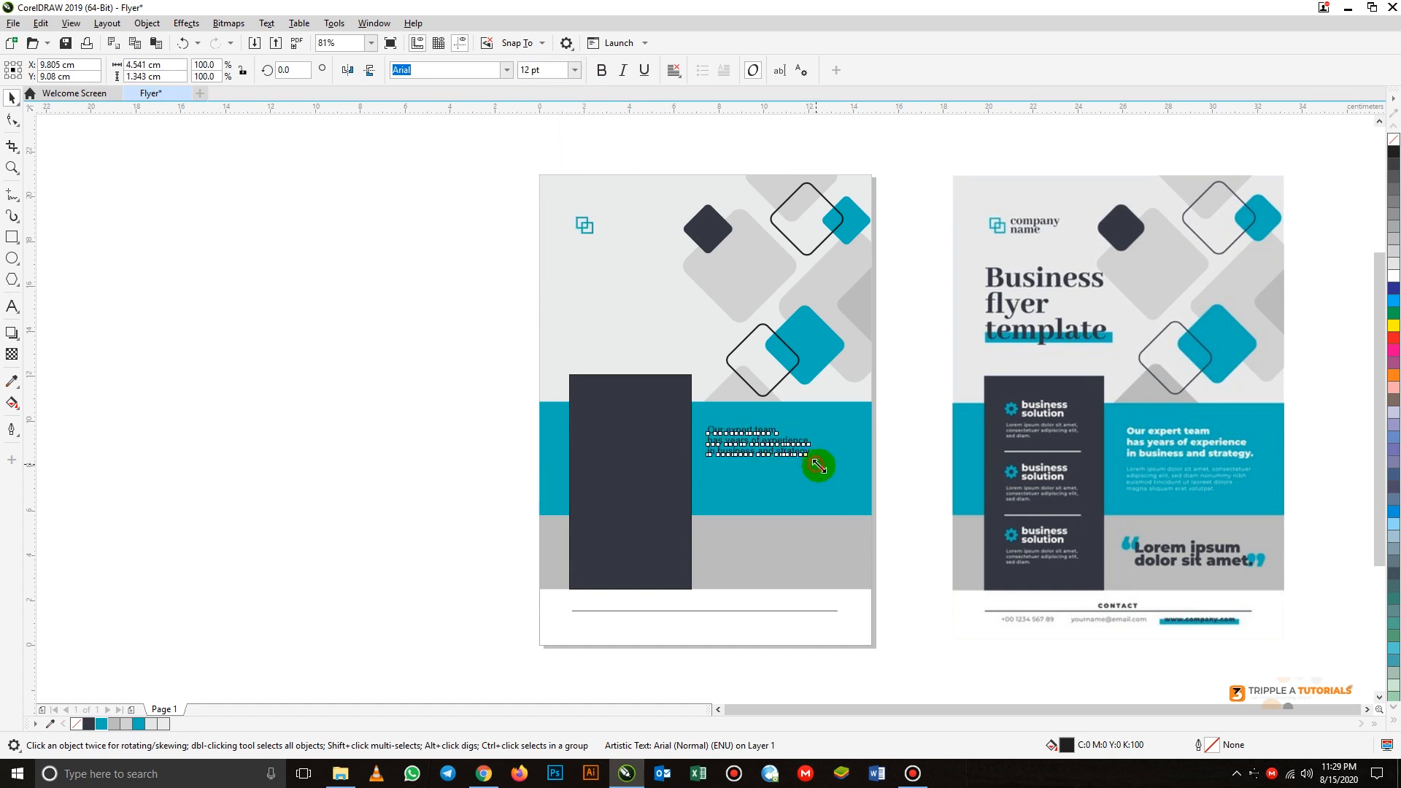
pyautogui.moveTo(817, 462); pyautogui.dragTo(851, 484)
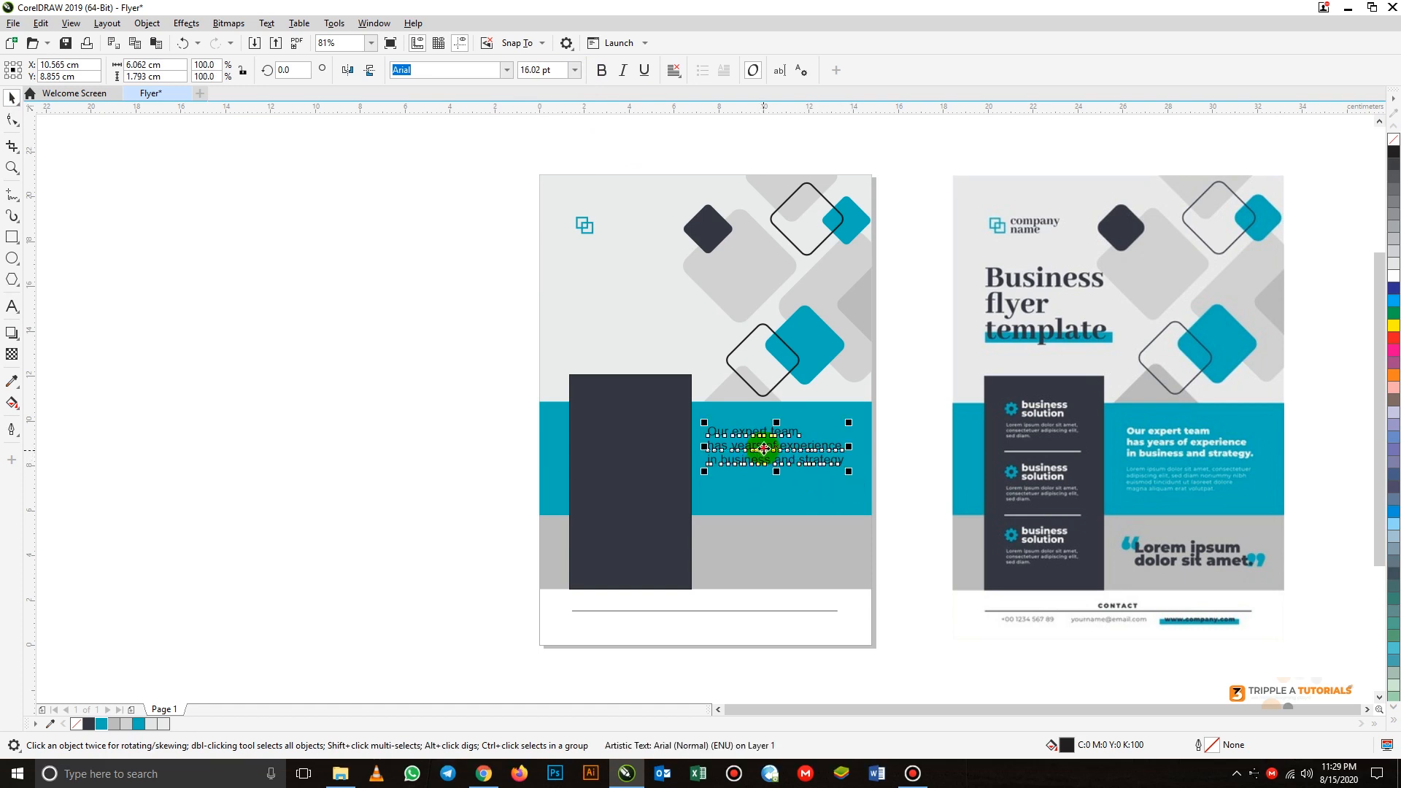
pyautogui.moveTo(769, 452); pyautogui.dragTo(764, 442)
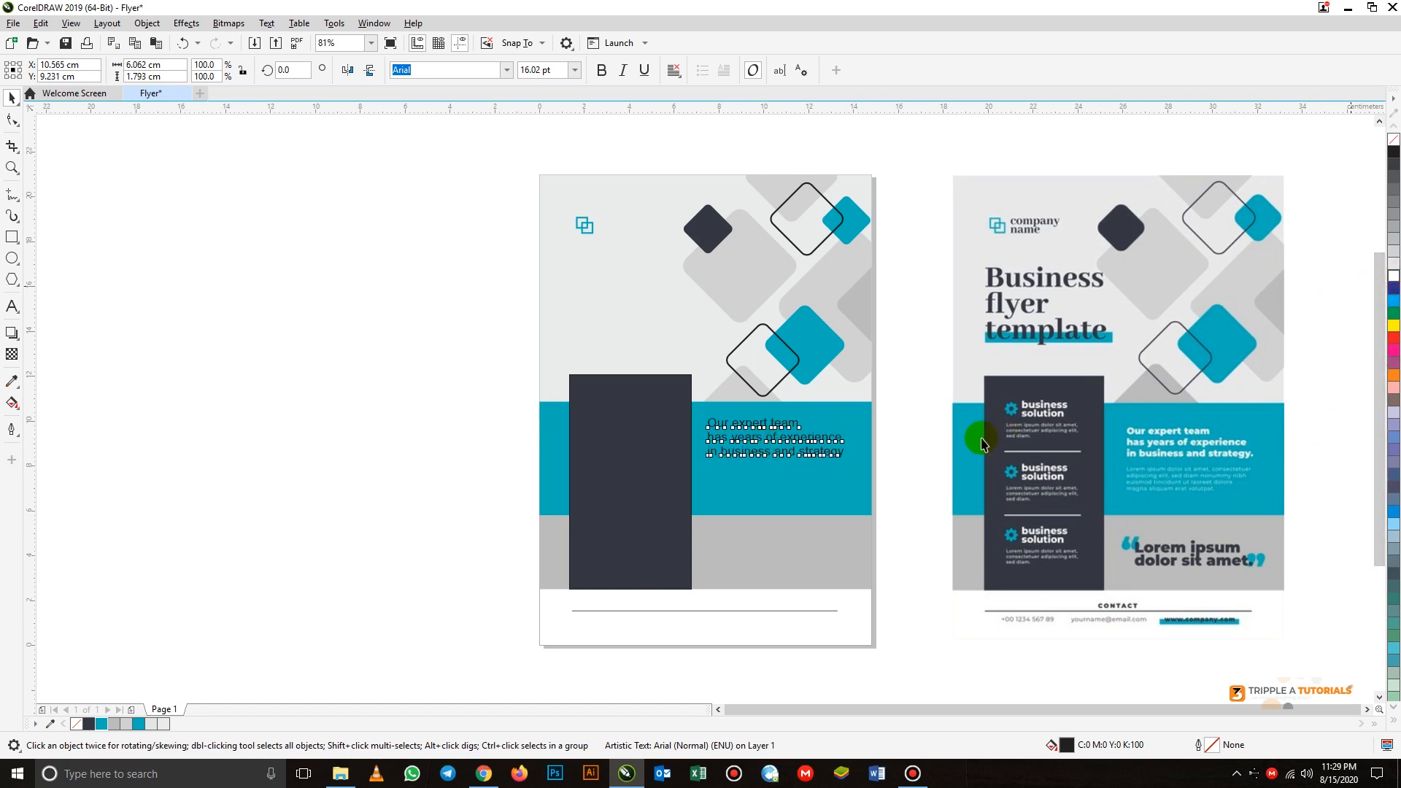
# - Colour the teal band's text white and scale it down to about 13.8 pt
pyautogui.click(895, 471)
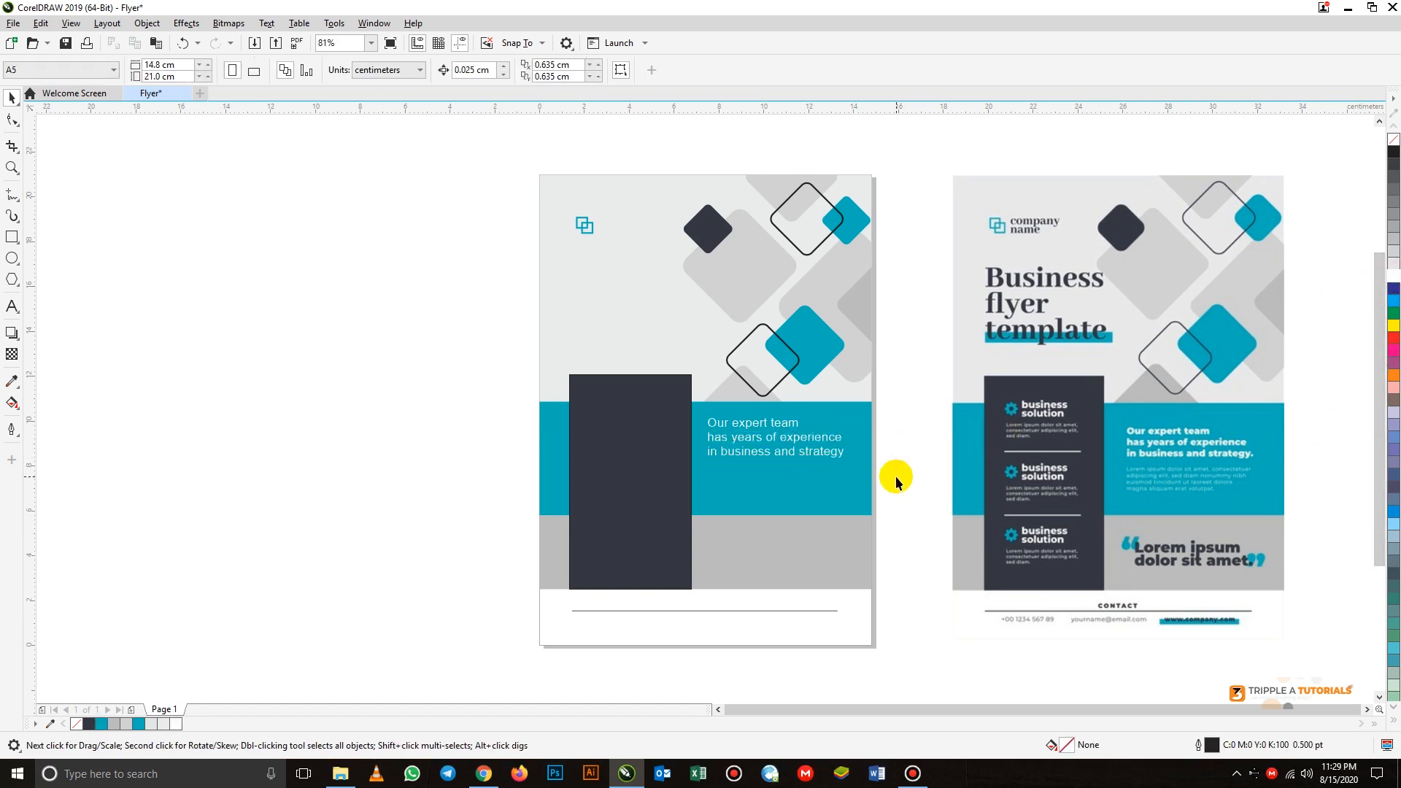
pyautogui.click(847, 460)
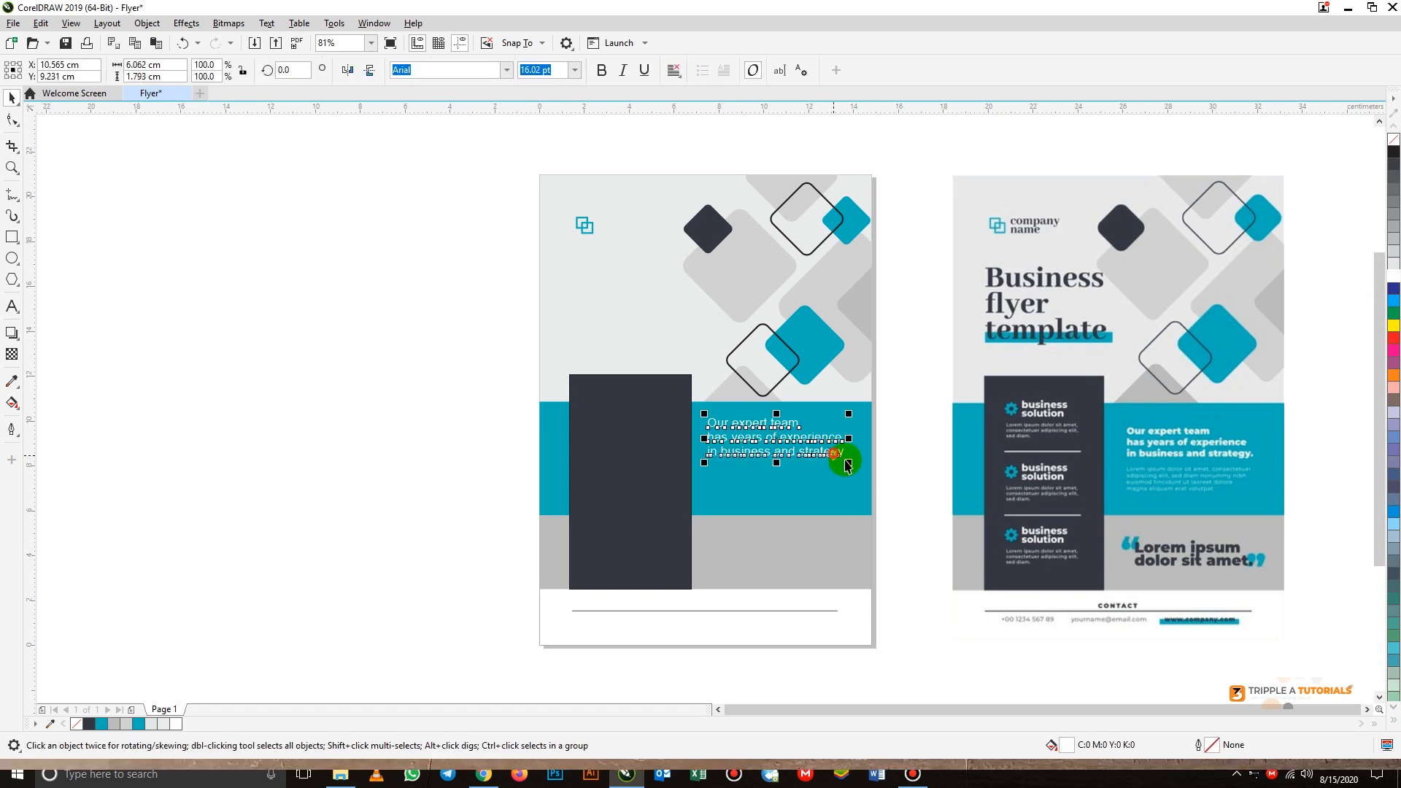
pyautogui.moveTo(848, 460); pyautogui.dragTo(831, 461)
pyautogui.click(902, 375)
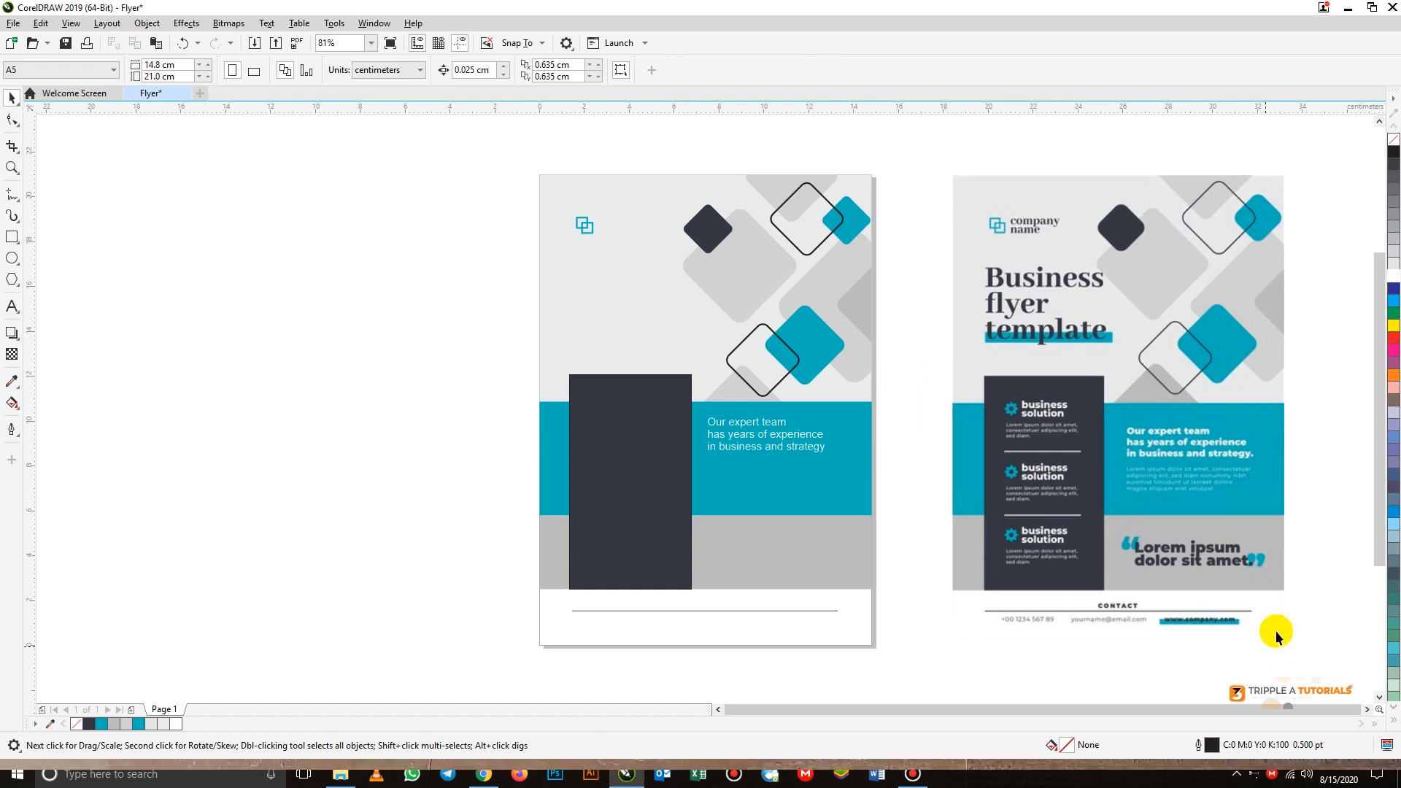
# - Draw a thin rectangle about 4.16 × 0.11 cm below the right end of the footer line, matching the reference's web address bar
pyautogui.scroll(2, 1198, 623)
pyautogui.scroll(2, 1198, 623)
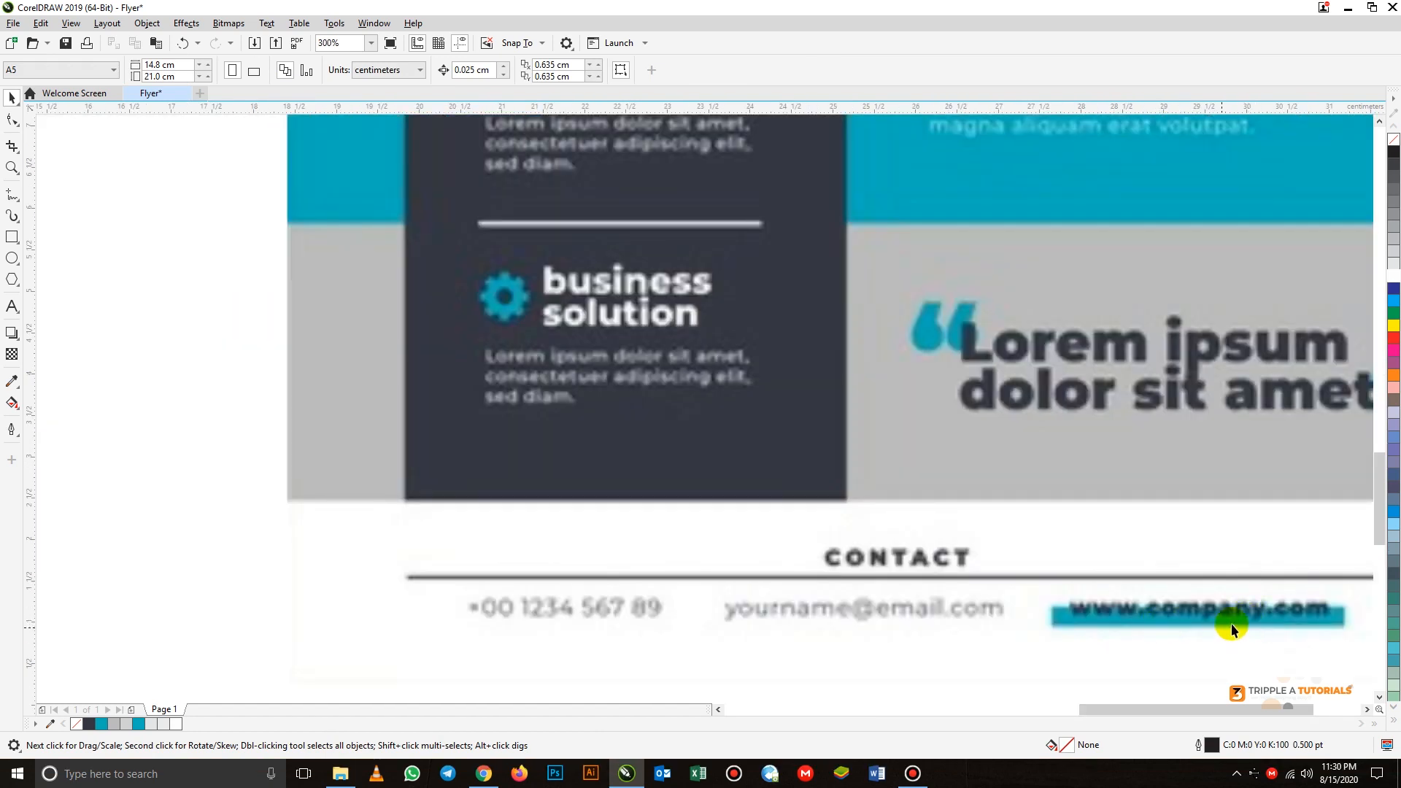
pyautogui.scroll(-2, 1033, 458)
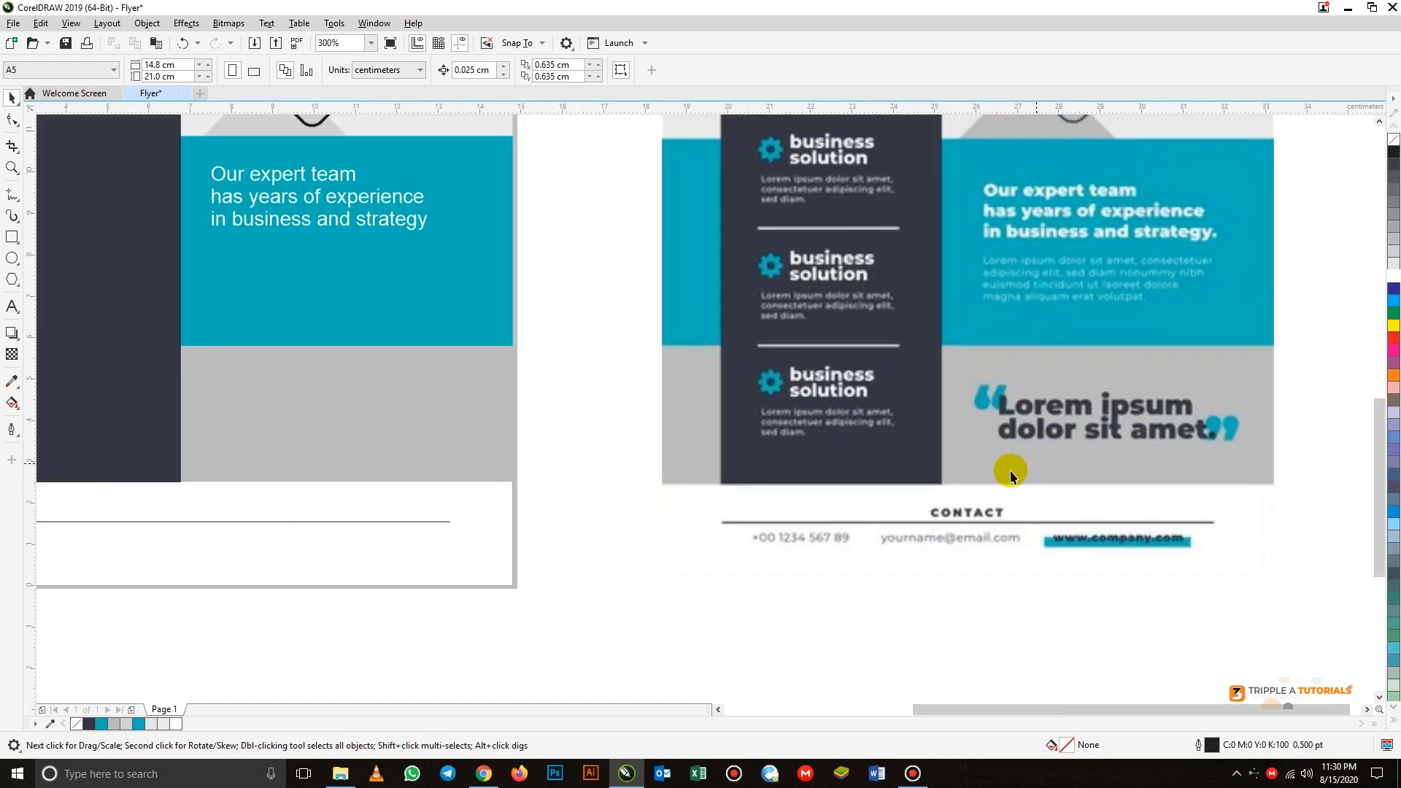
pyautogui.scroll(-2, 1074, 540)
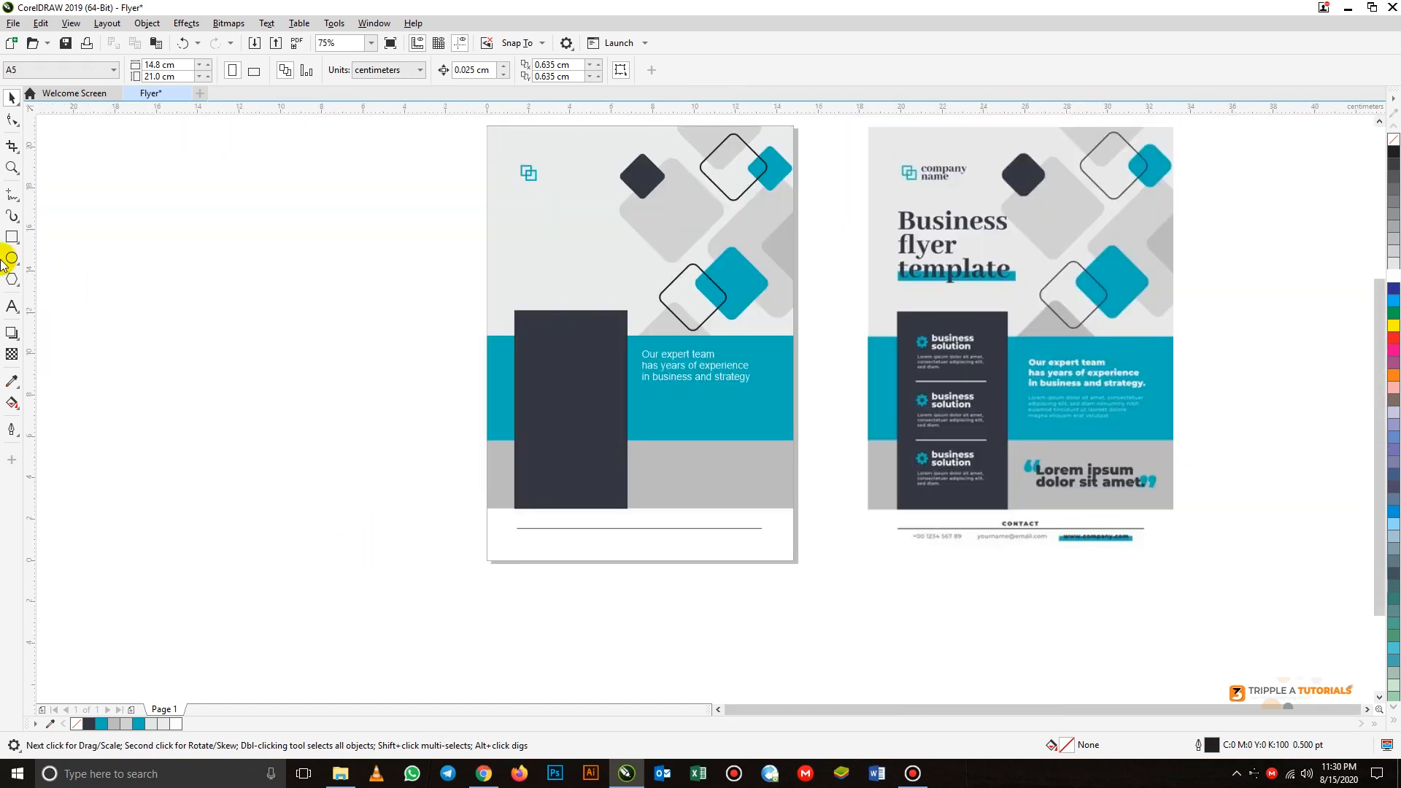
pyautogui.click(13, 237)
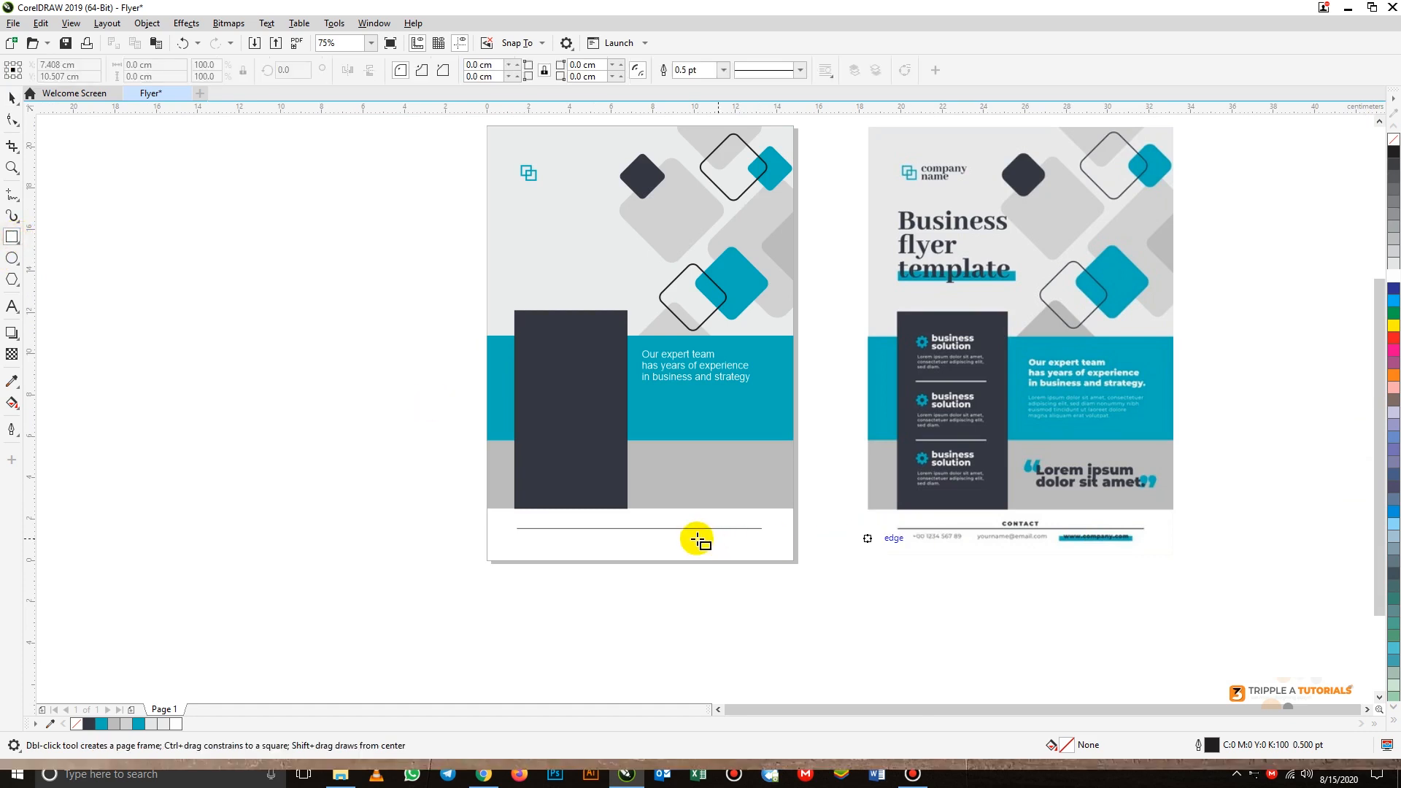
pyautogui.moveTo(674, 539); pyautogui.dragTo(761, 541)
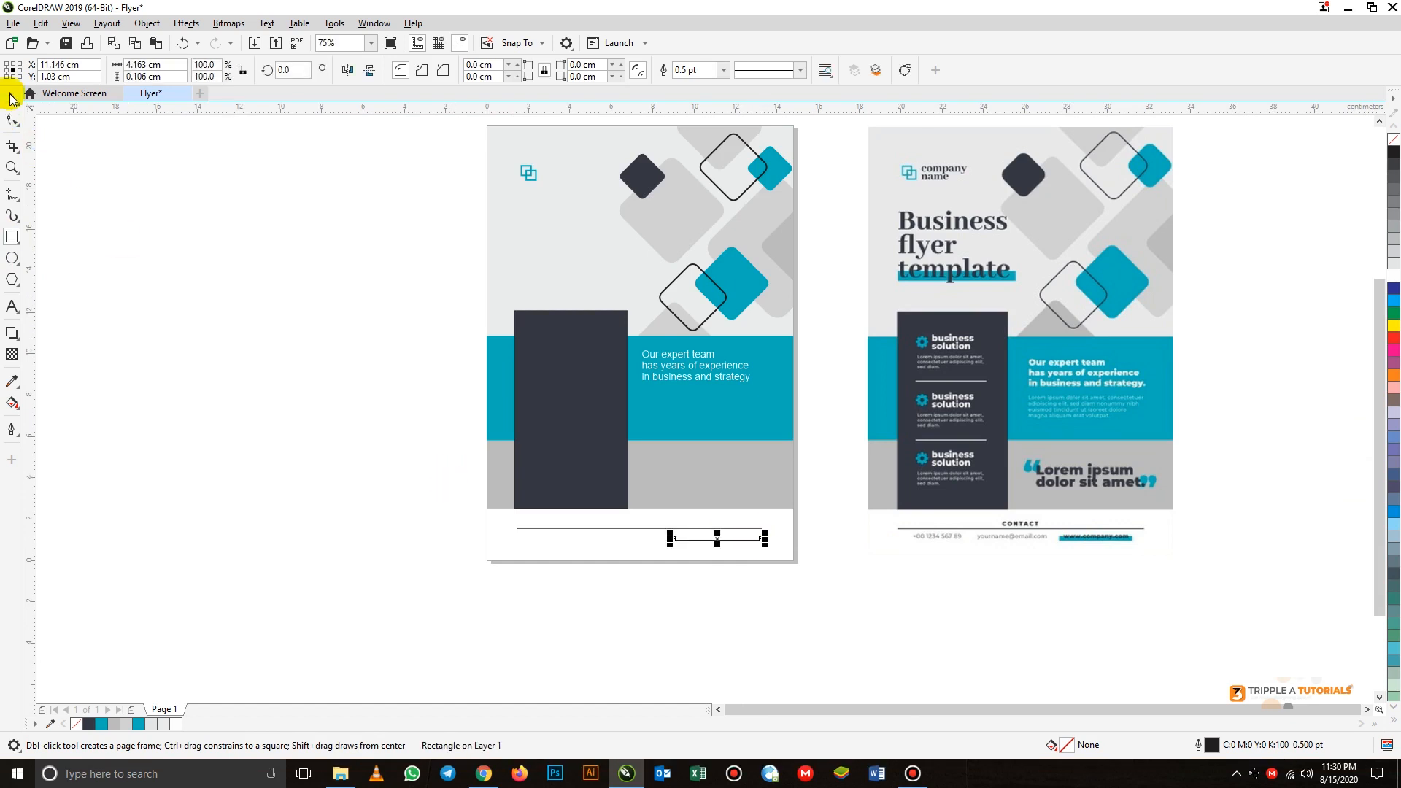
pyautogui.click(12, 100)
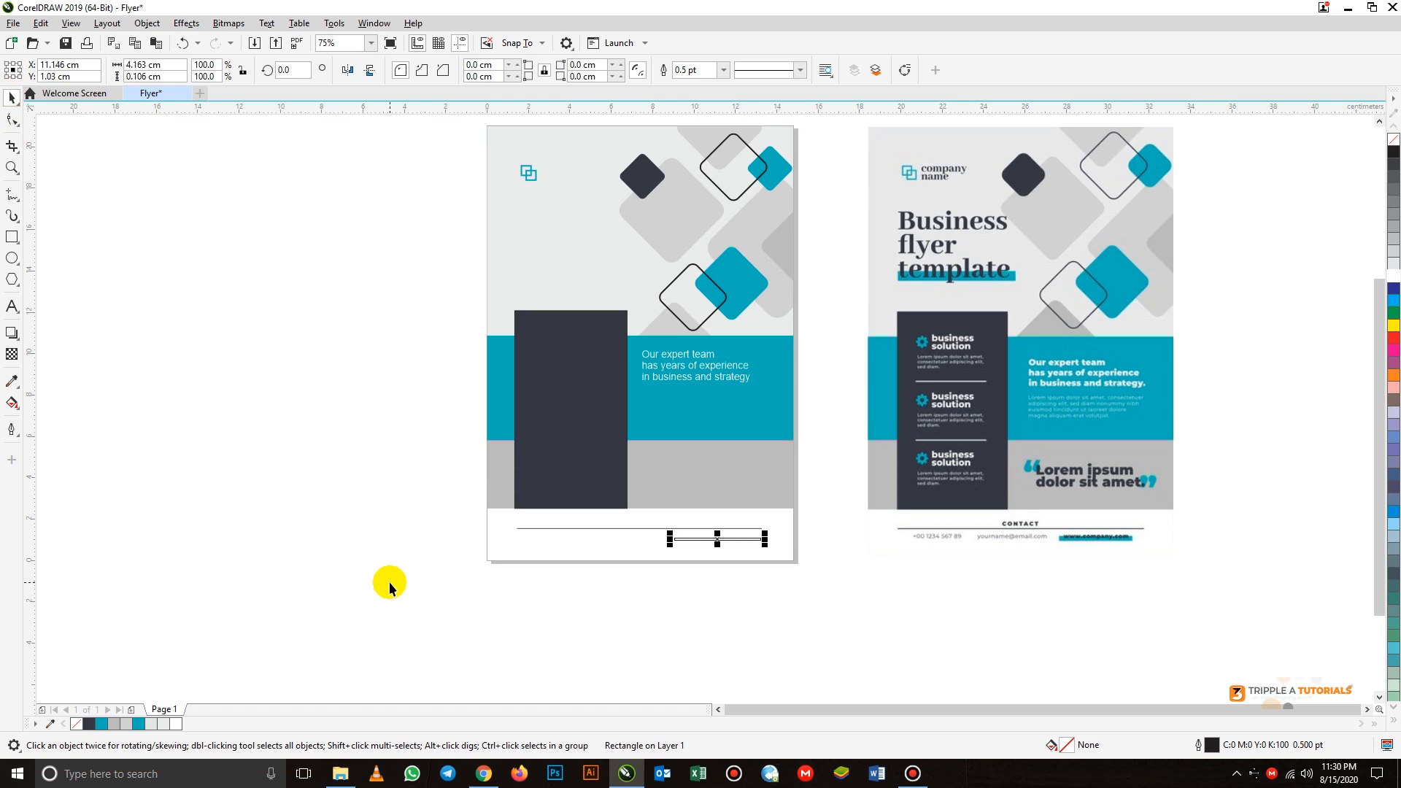
pyautogui.click(361, 491)
# - Copy the teal band's text below the logo and replace it with "Business", "flyer", "template" on three lines at about 33.7 pt
pyautogui.click(369, 46)
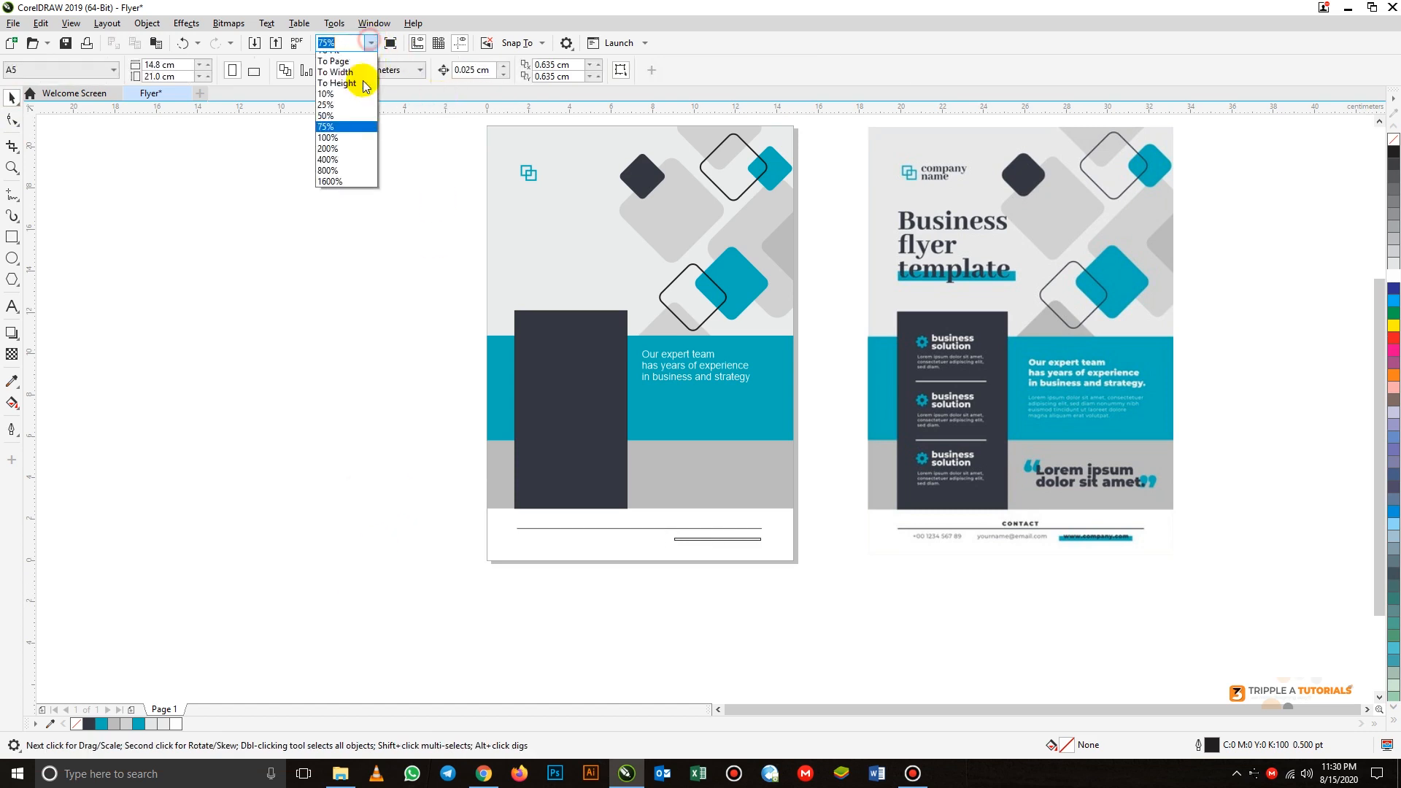
pyautogui.click(355, 95)
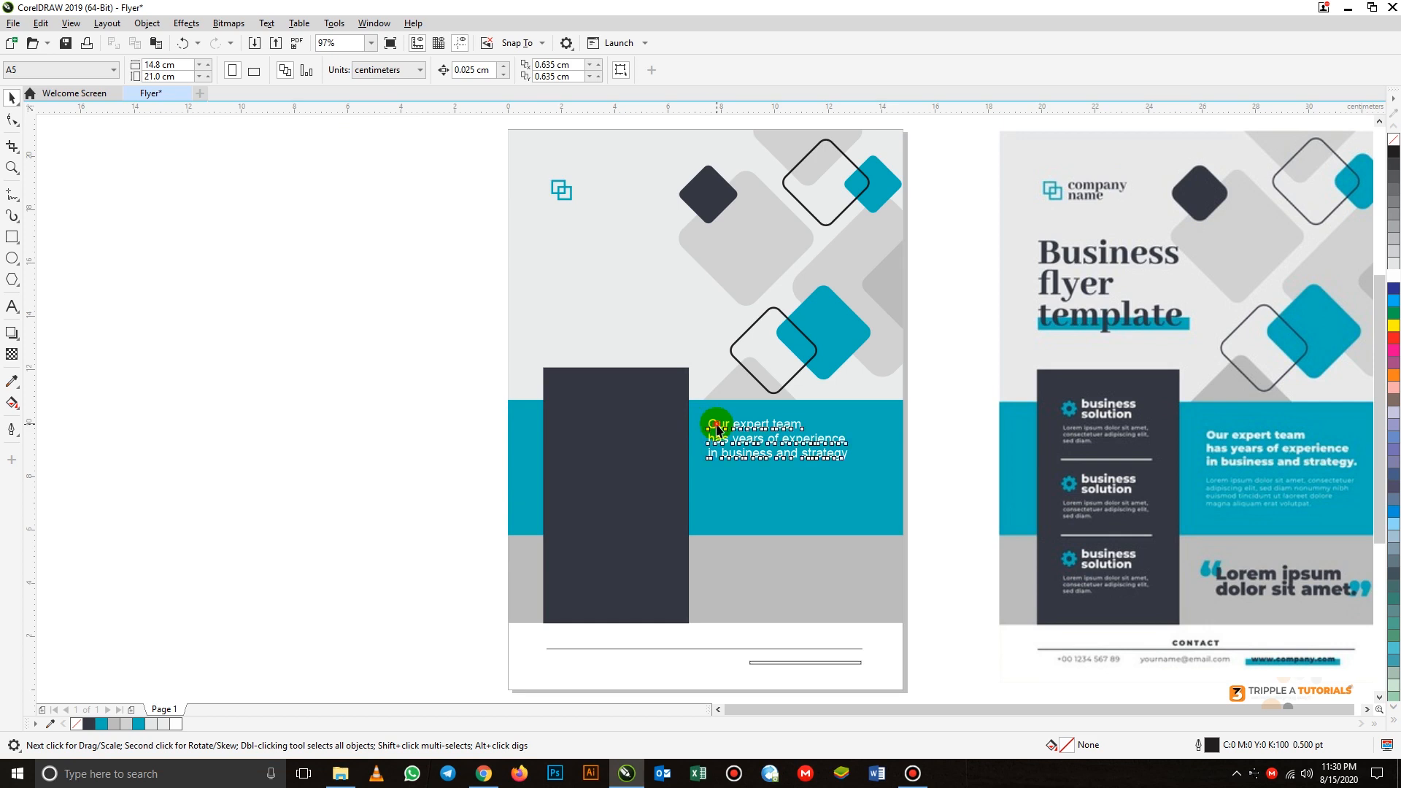
pyautogui.moveTo(717, 429); pyautogui.dragTo(573, 273)
pyautogui.doubleClick(576, 276)
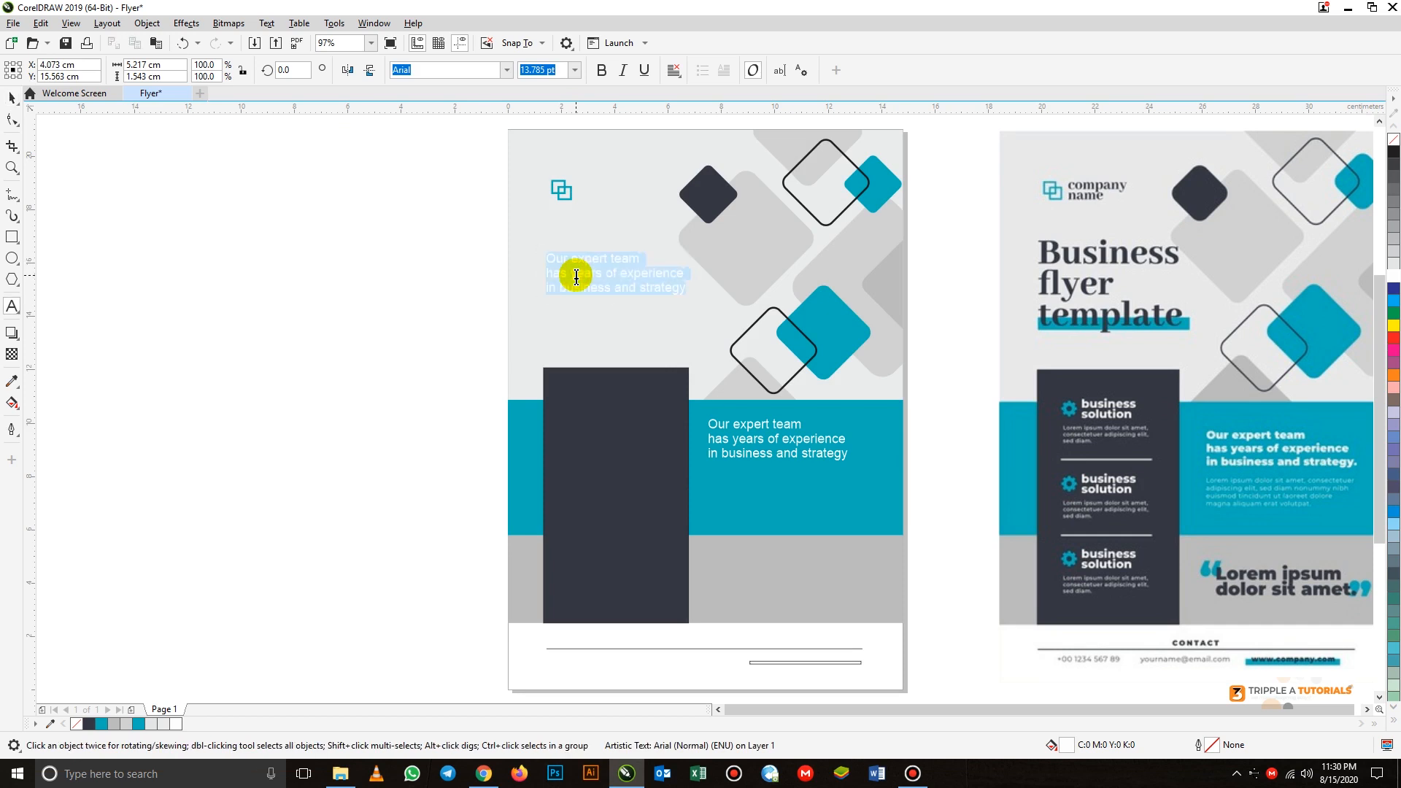
pyautogui.write('E')
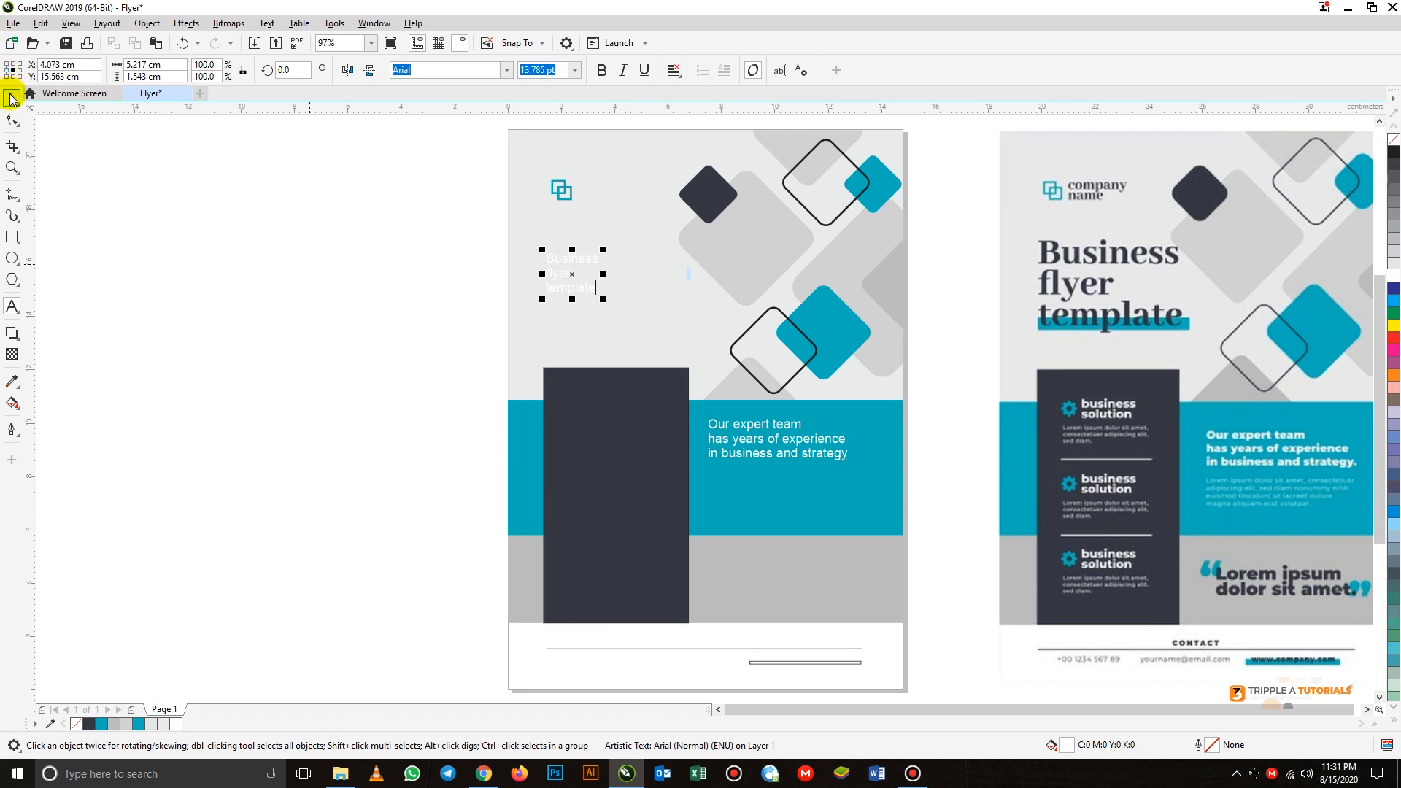
pyautogui.click(11, 99)
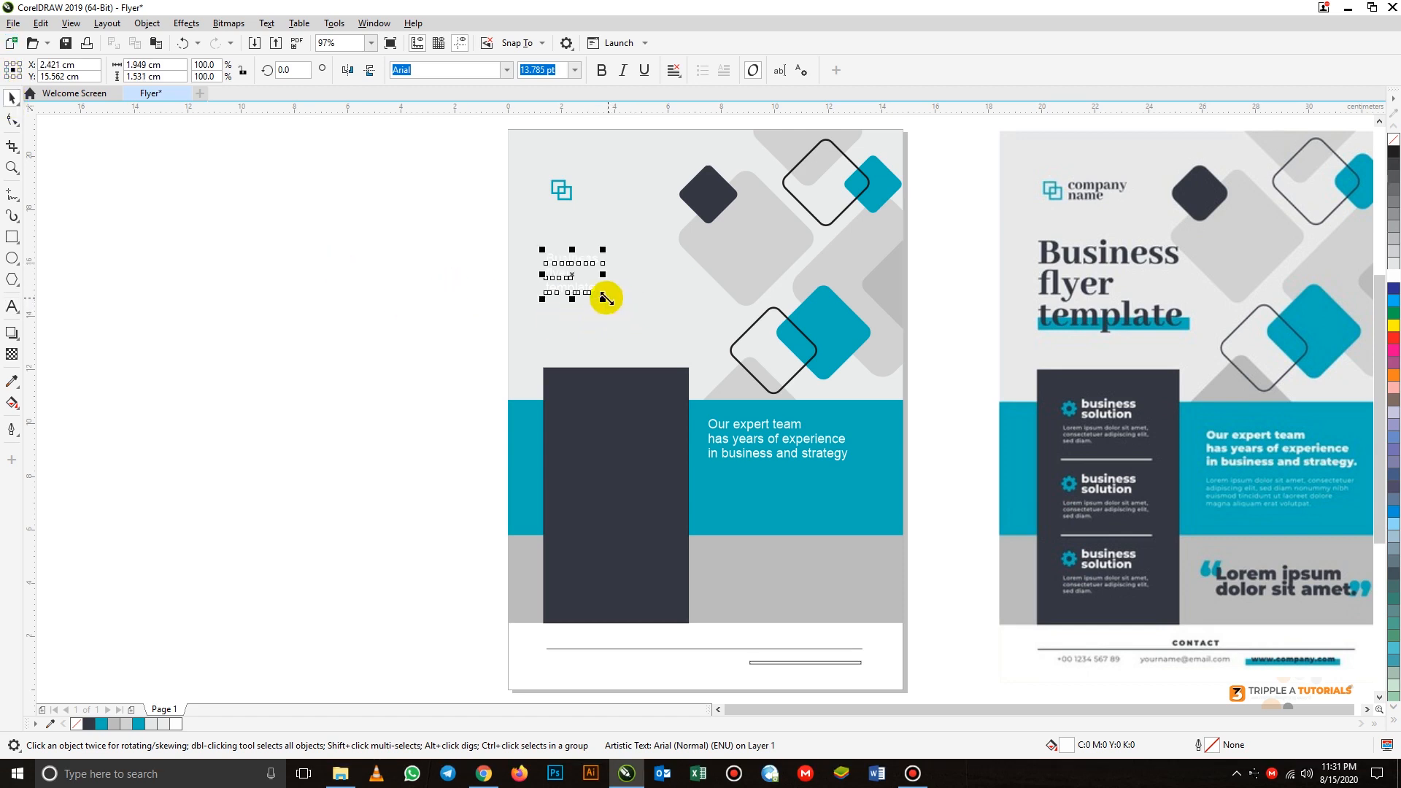
pyautogui.moveTo(606, 297); pyautogui.dragTo(713, 354)
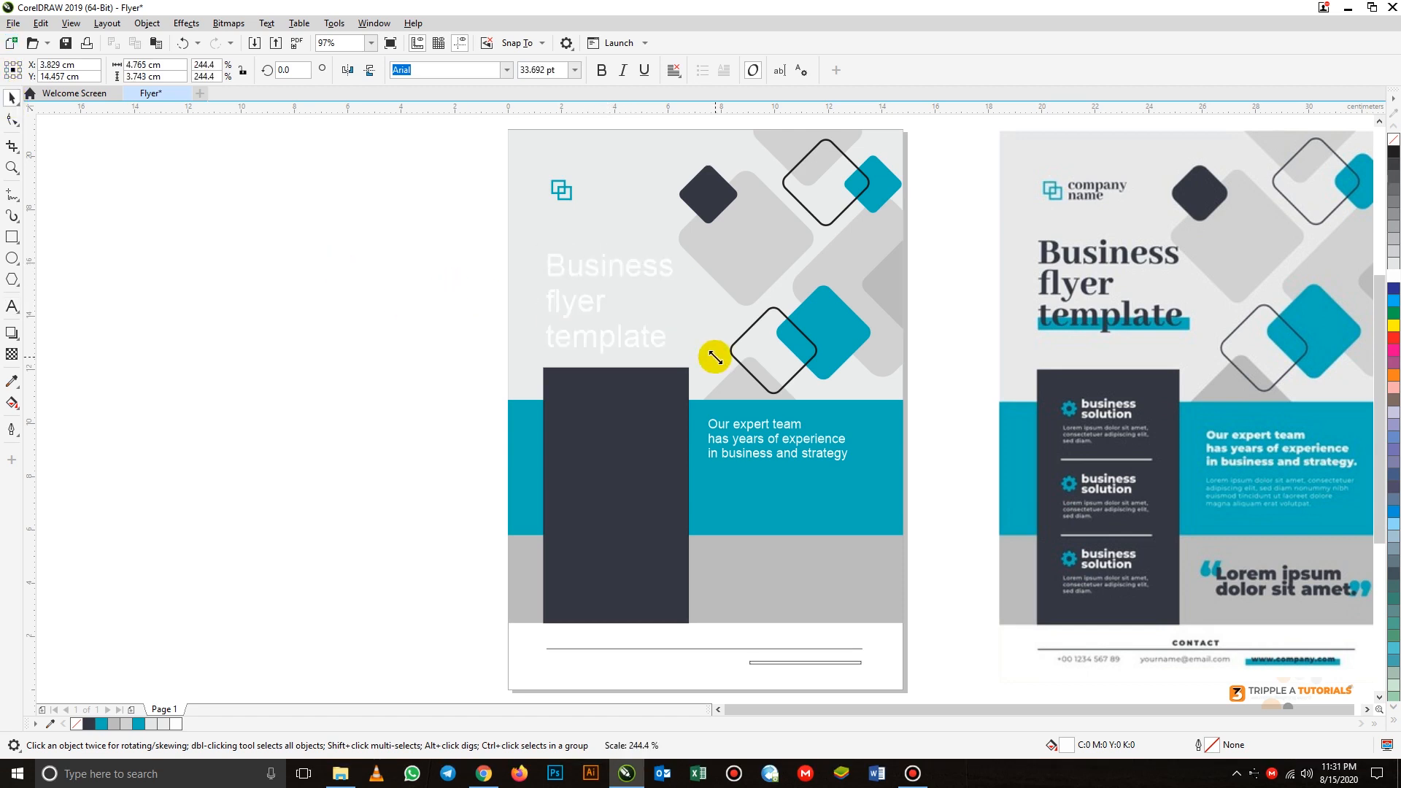
pyautogui.click(591, 286)
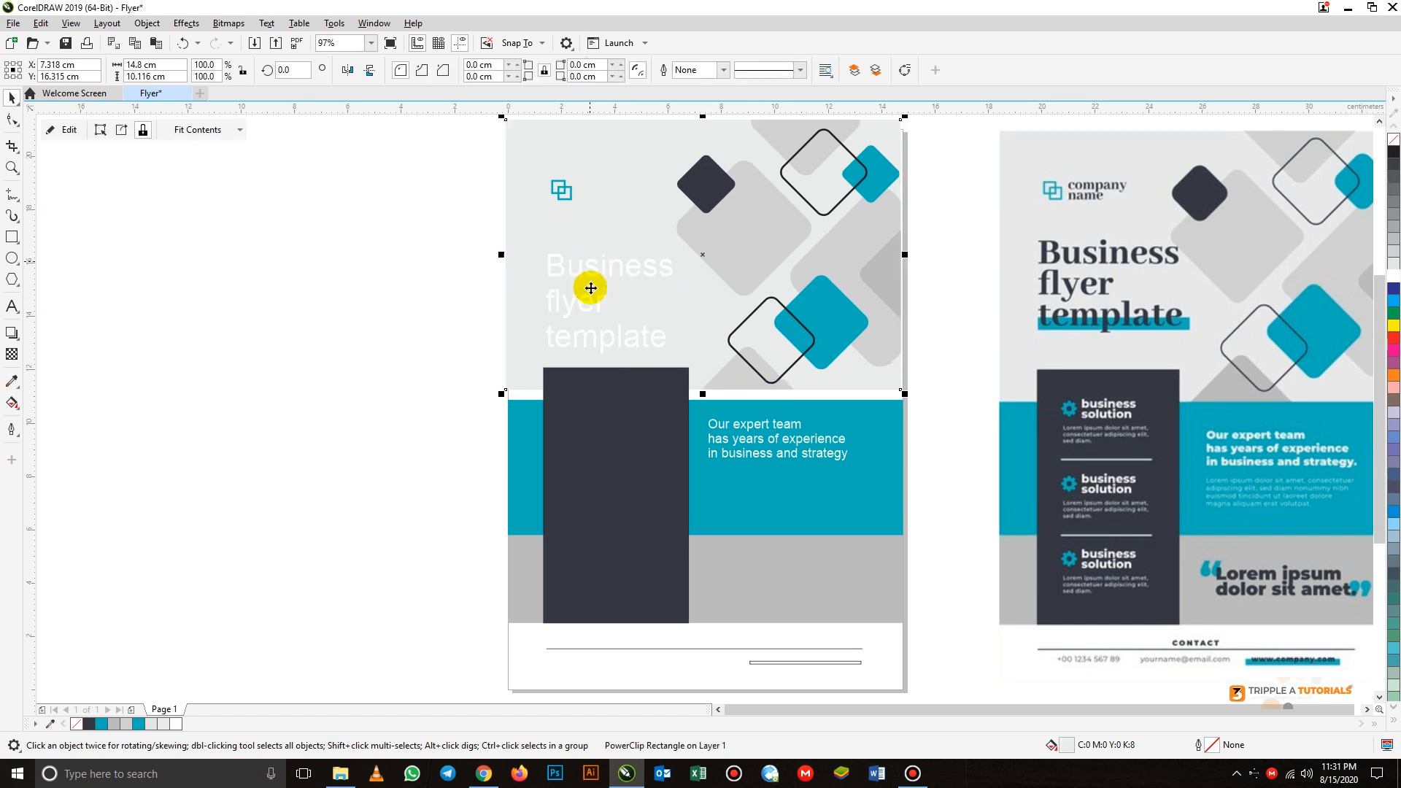
pyautogui.hotkey('ctrl', 'z')
pyautogui.click(426, 294)
pyautogui.click(576, 270)
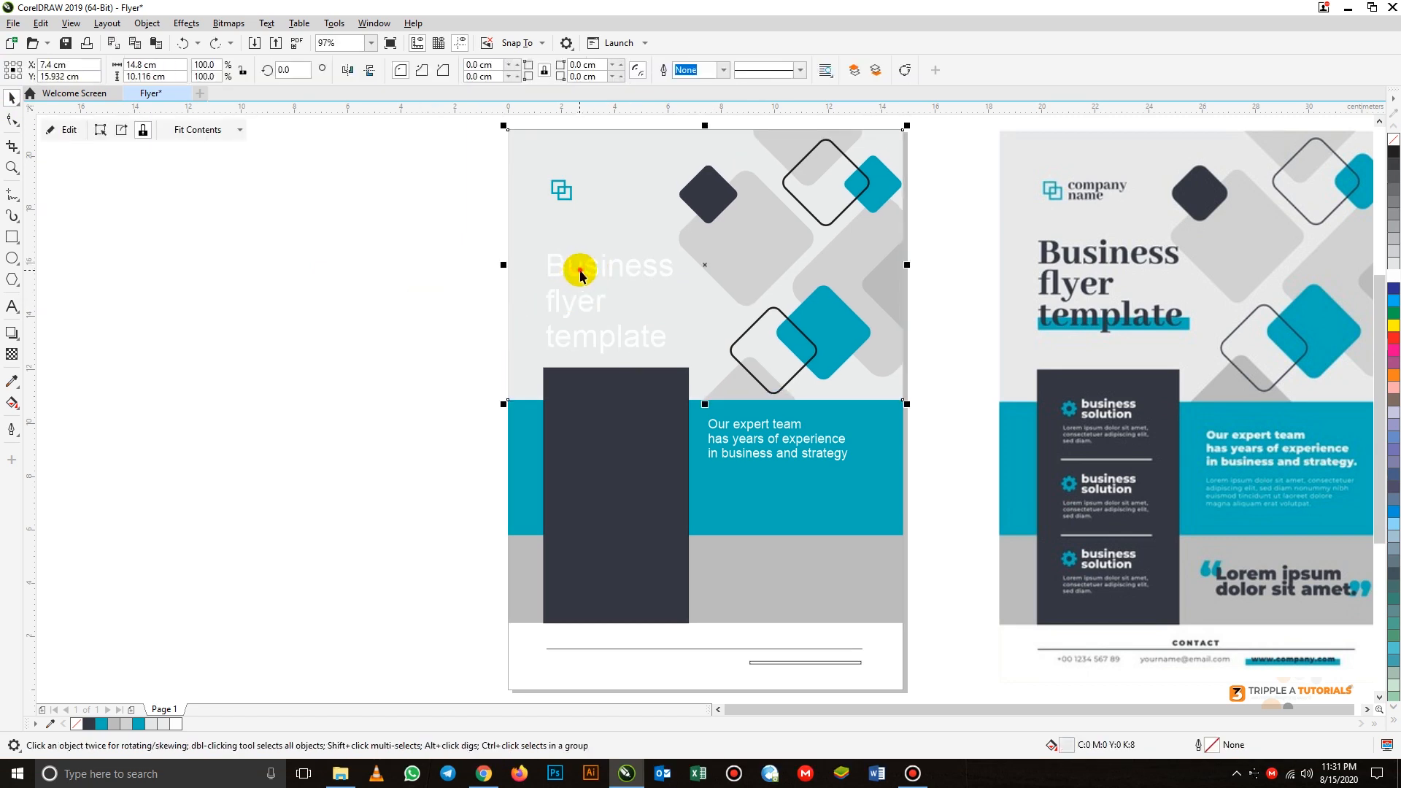
# - Move the "Business flyer template" title slightly upward and fill it with the dark R53 G55 B67
pyautogui.click(582, 271)
pyautogui.moveTo(582, 271); pyautogui.dragTo(582, 251)
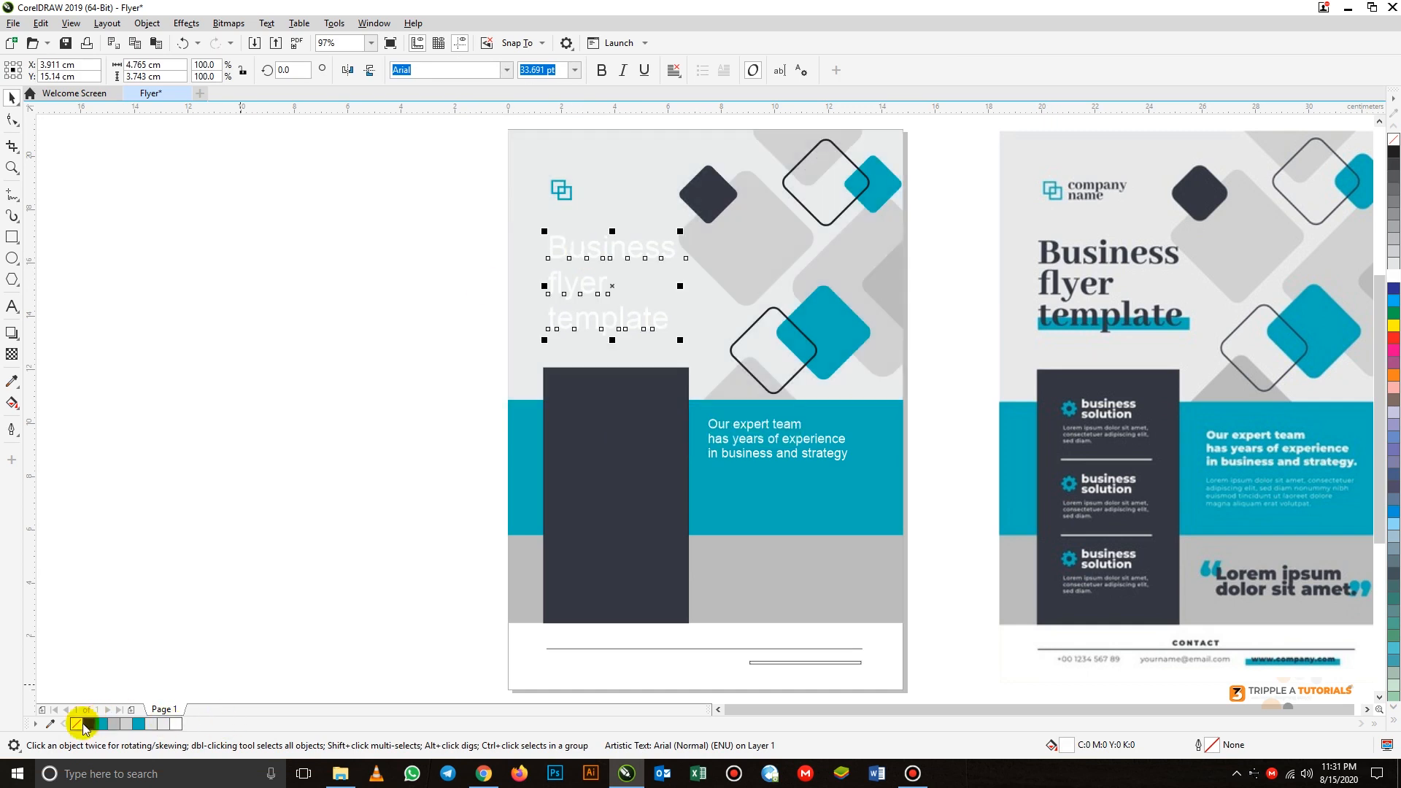
pyautogui.click(89, 725)
pyautogui.click(217, 531)
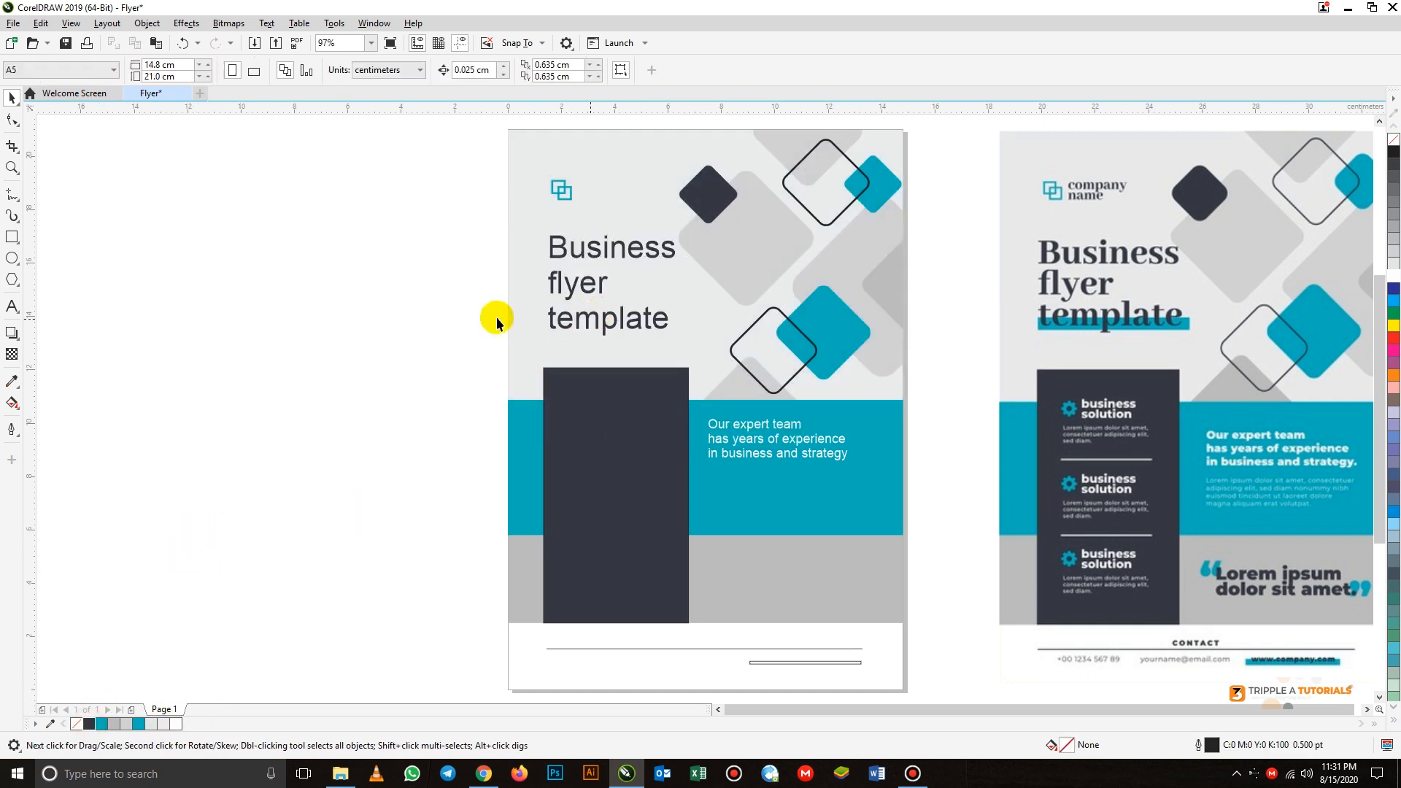
# - Draw a highlight bar about 5.09 × 0.38 cm across the lower part of "template", filled with teal R0 G177 B185 and without an outline
pyautogui.click(12, 236)
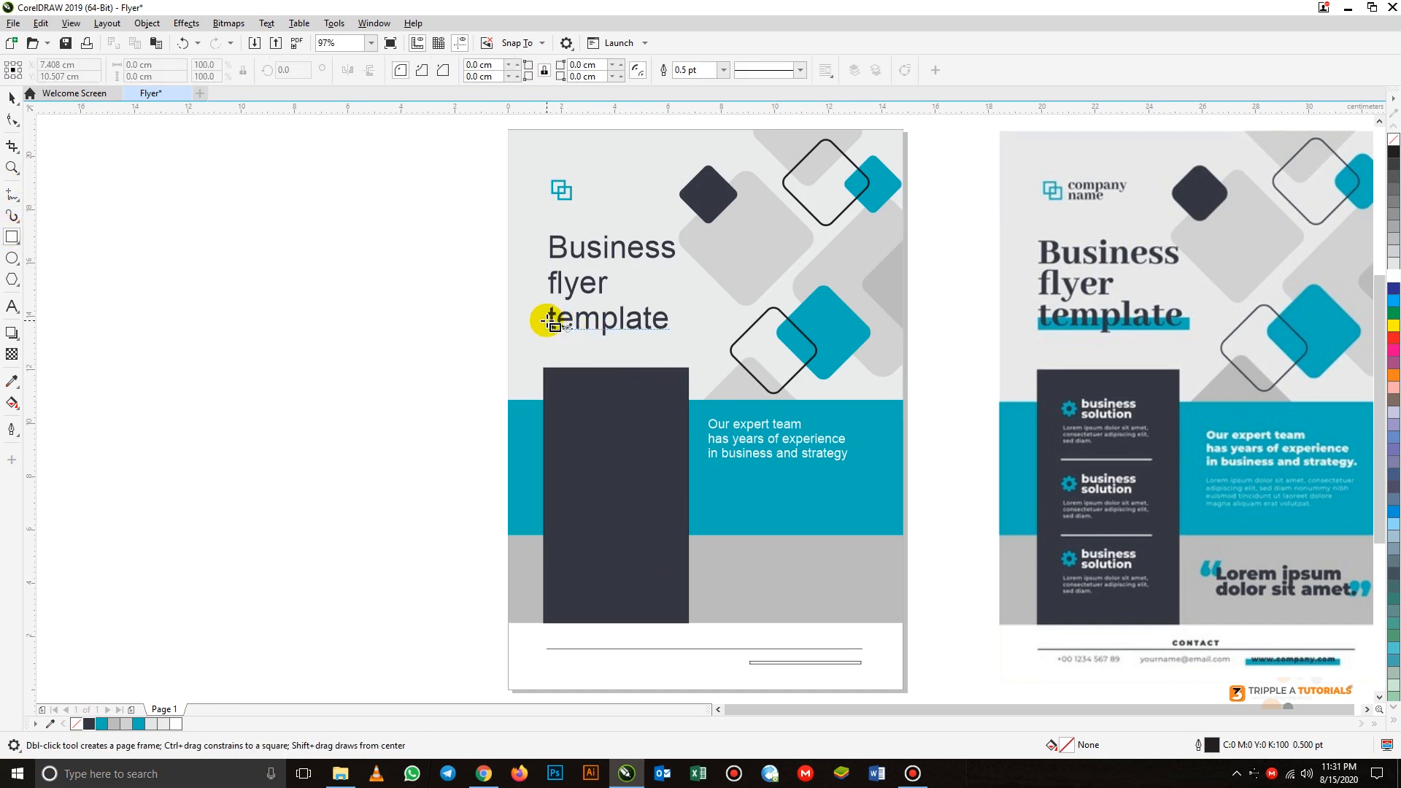
pyautogui.moveTo(543, 322); pyautogui.dragTo(679, 333)
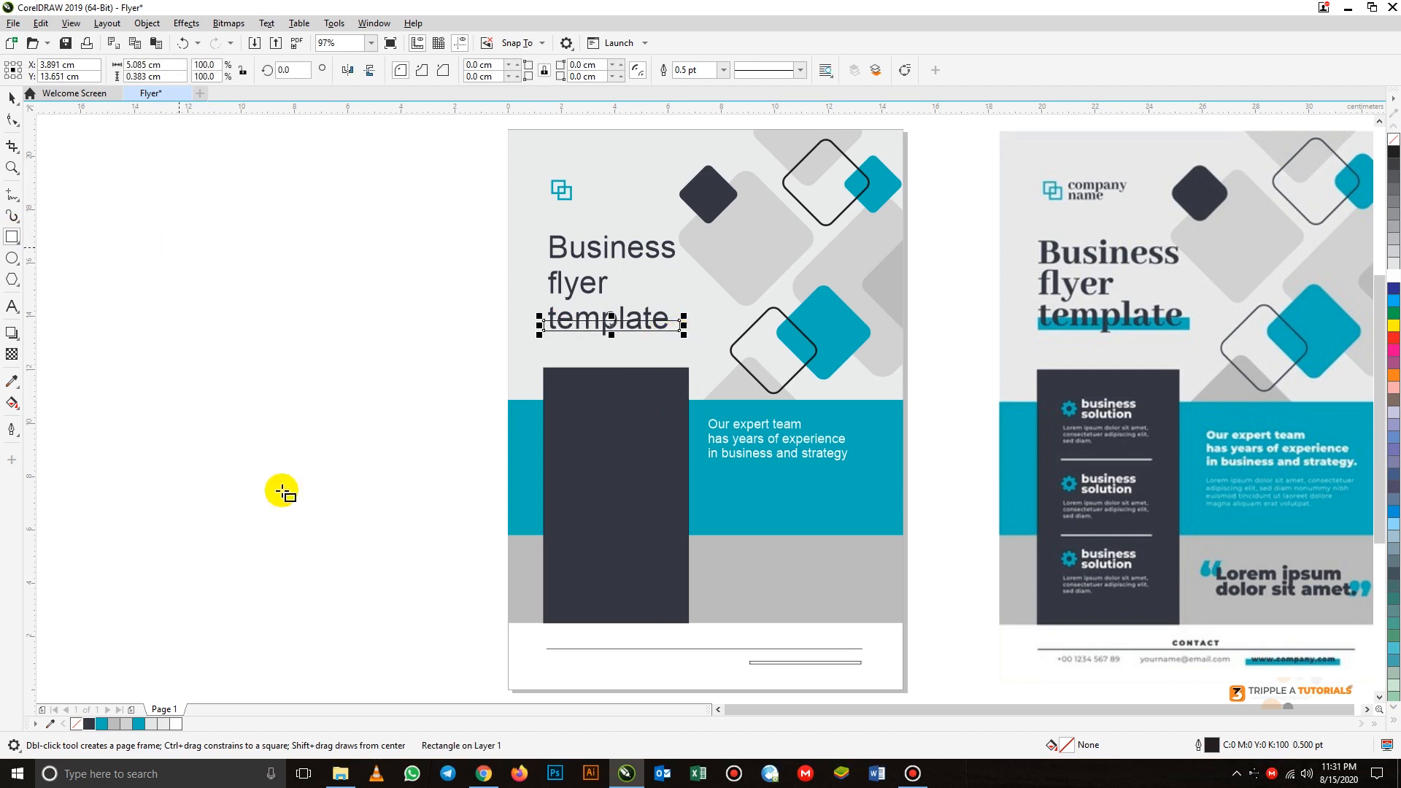
pyautogui.click(104, 725)
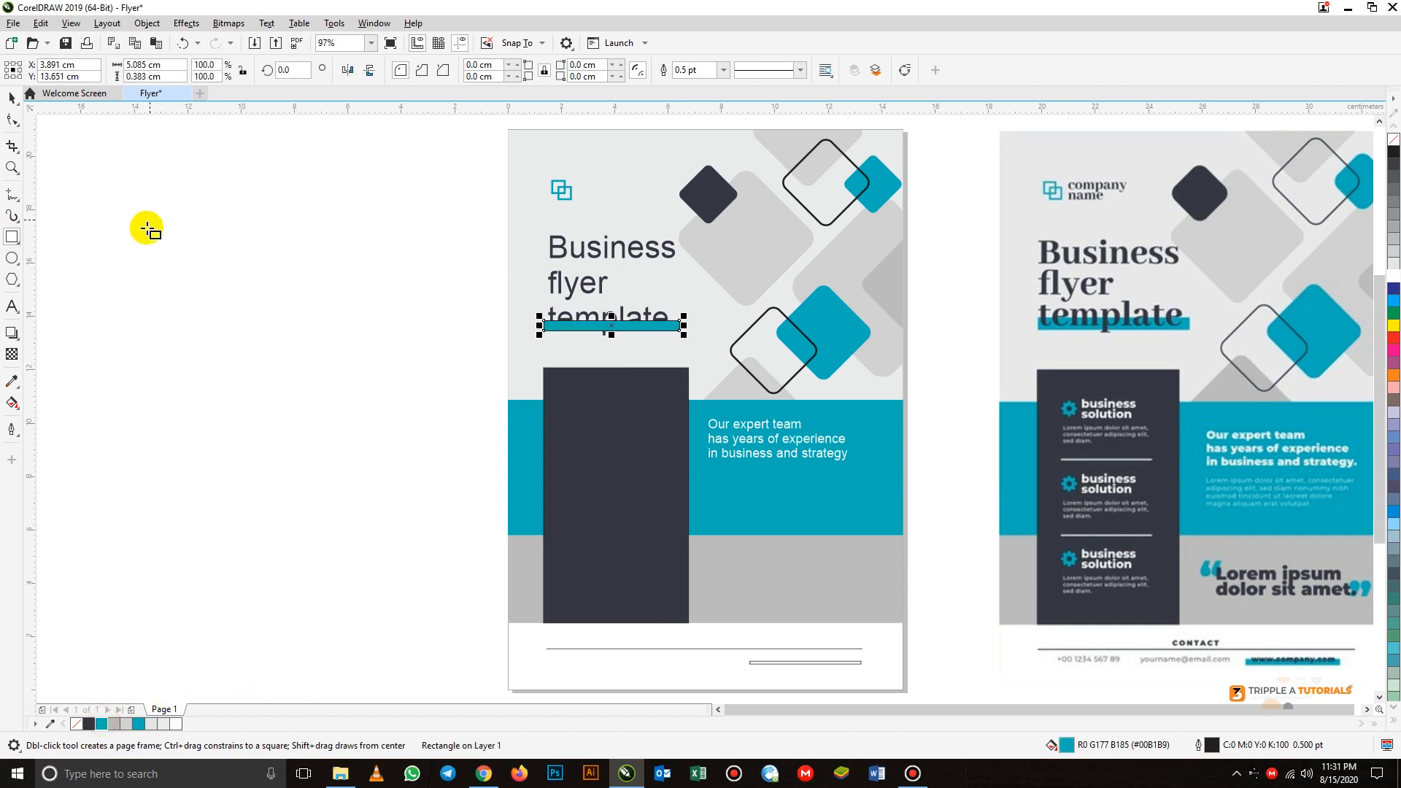
pyautogui.click(13, 96)
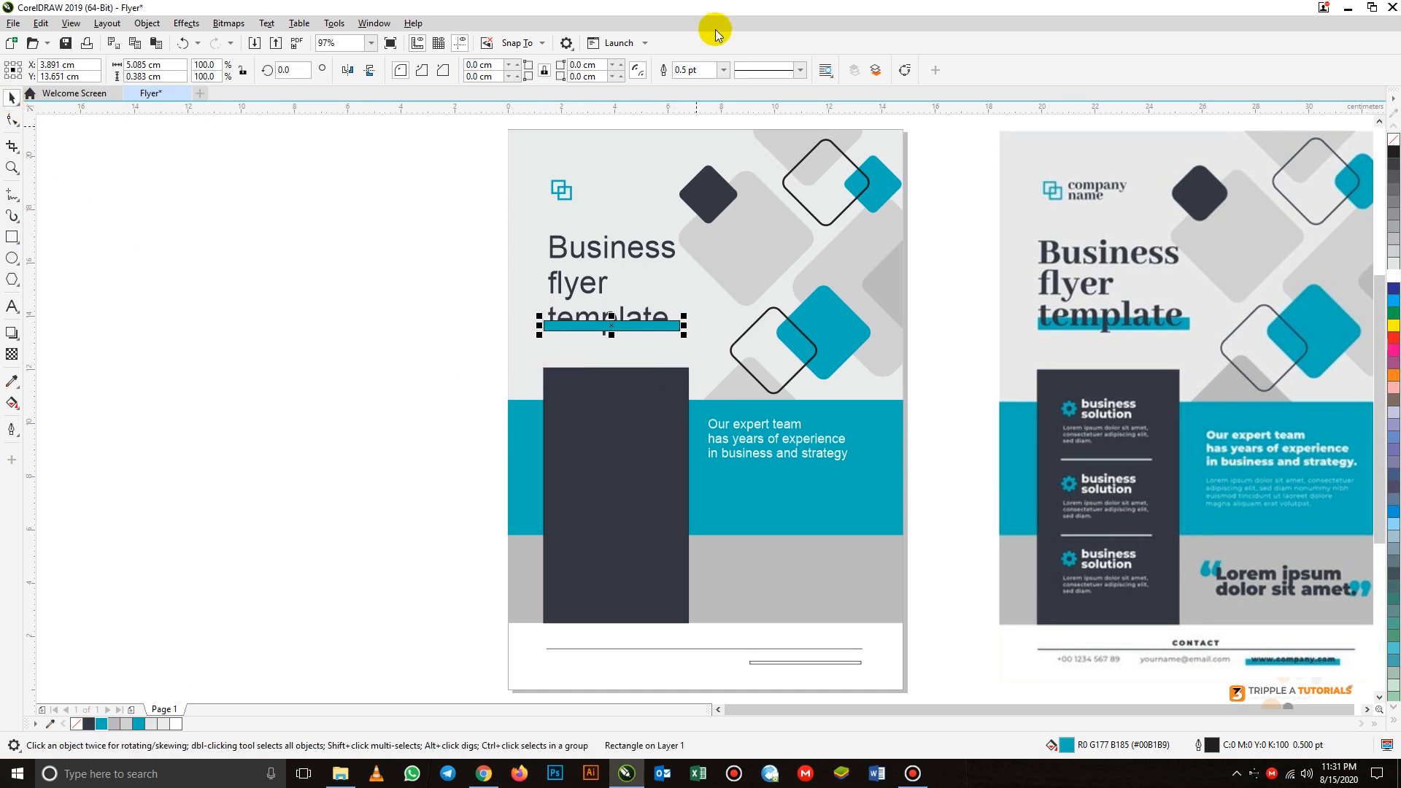
pyautogui.click(723, 70)
pyautogui.click(686, 85)
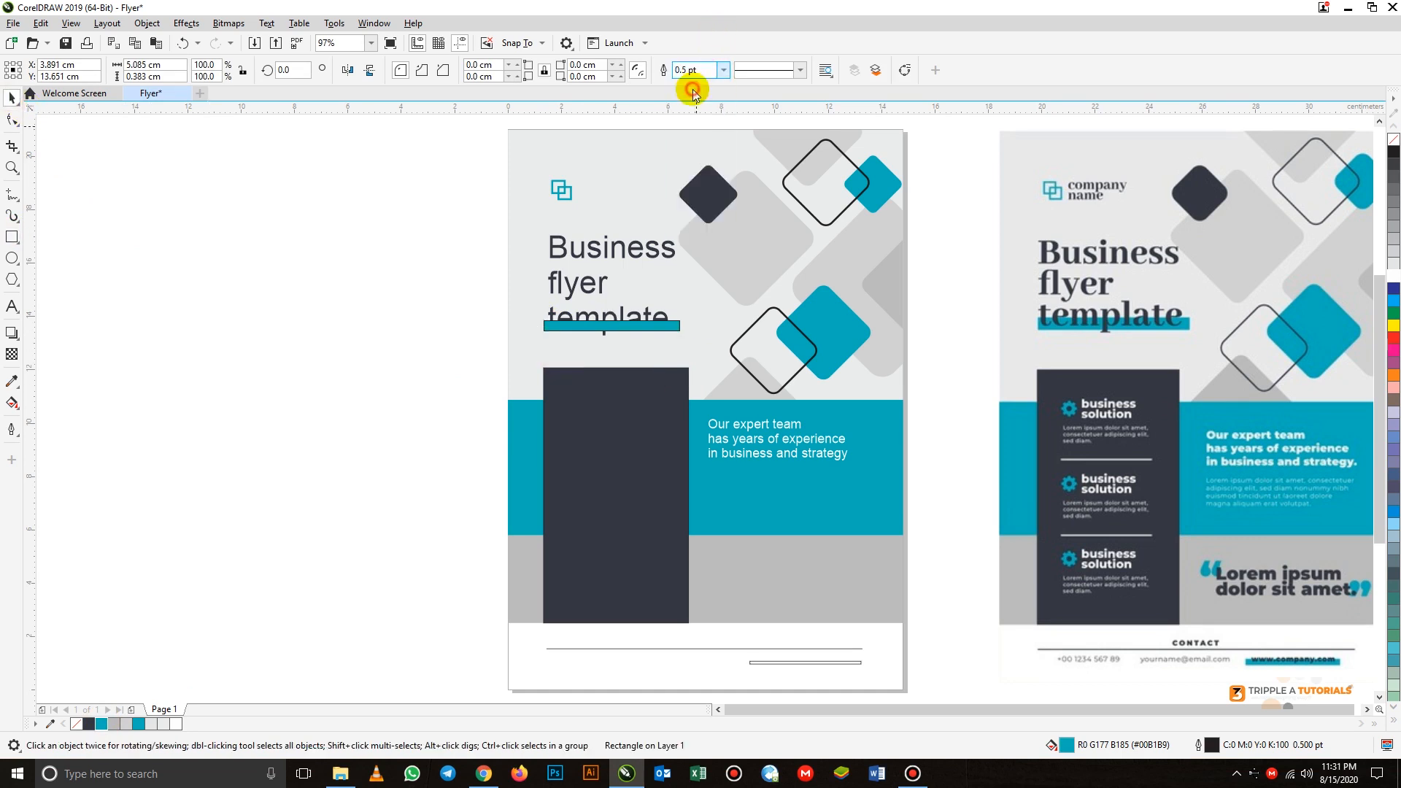
# - Bring the "Business flyer template" title to the front of the page, above its teal highlight bar
pyautogui.click(582, 319)
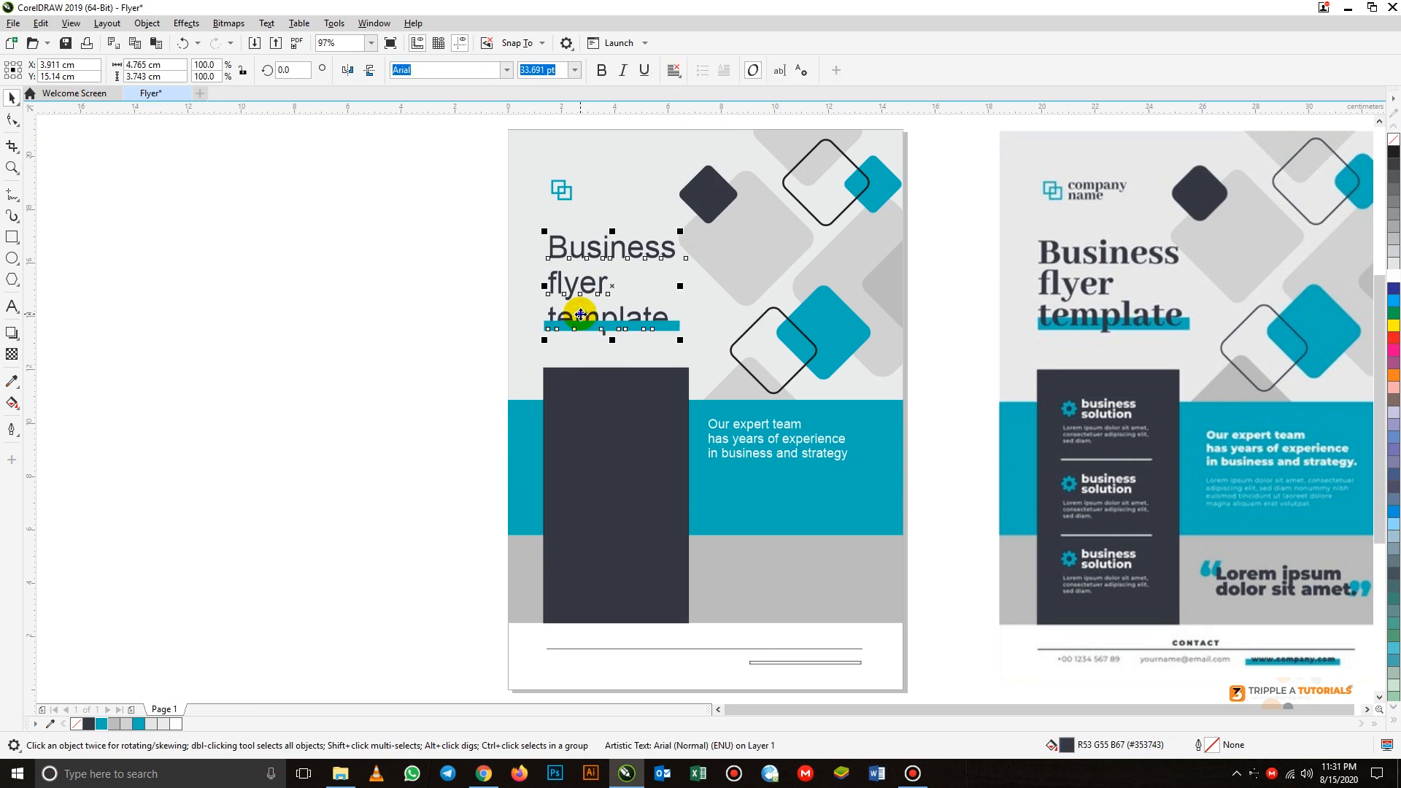
pyautogui.rightClick(581, 319)
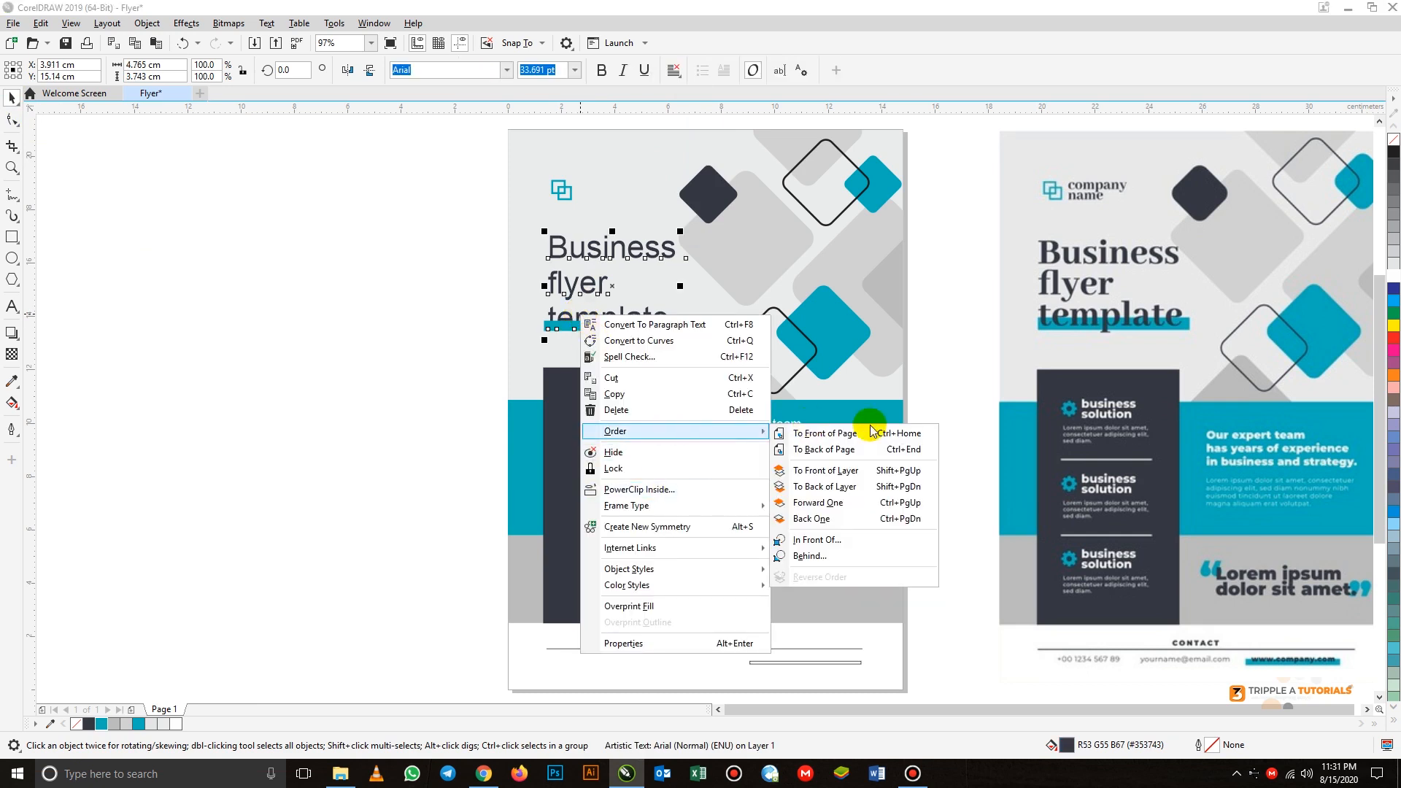
pyautogui.click(798, 436)
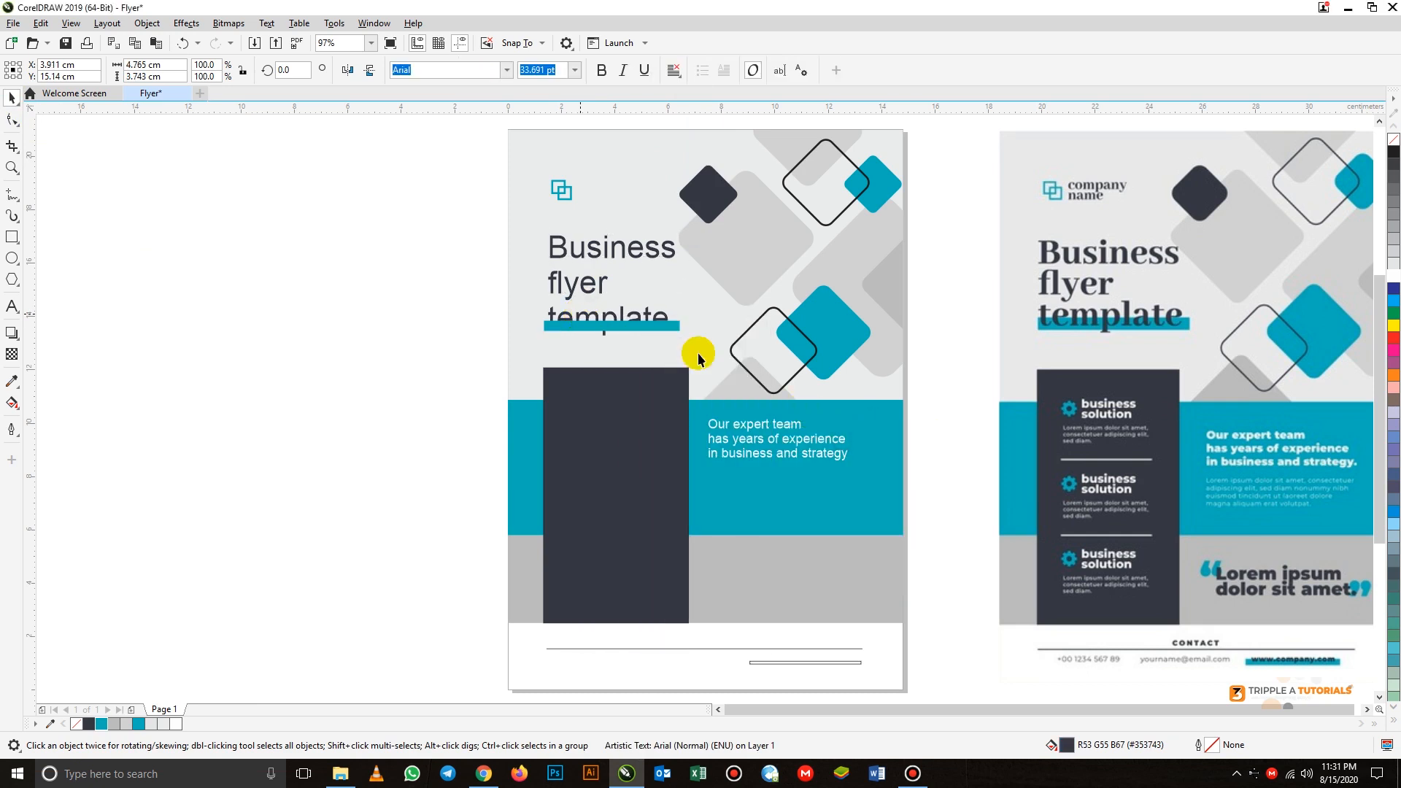
pyautogui.click(401, 370)
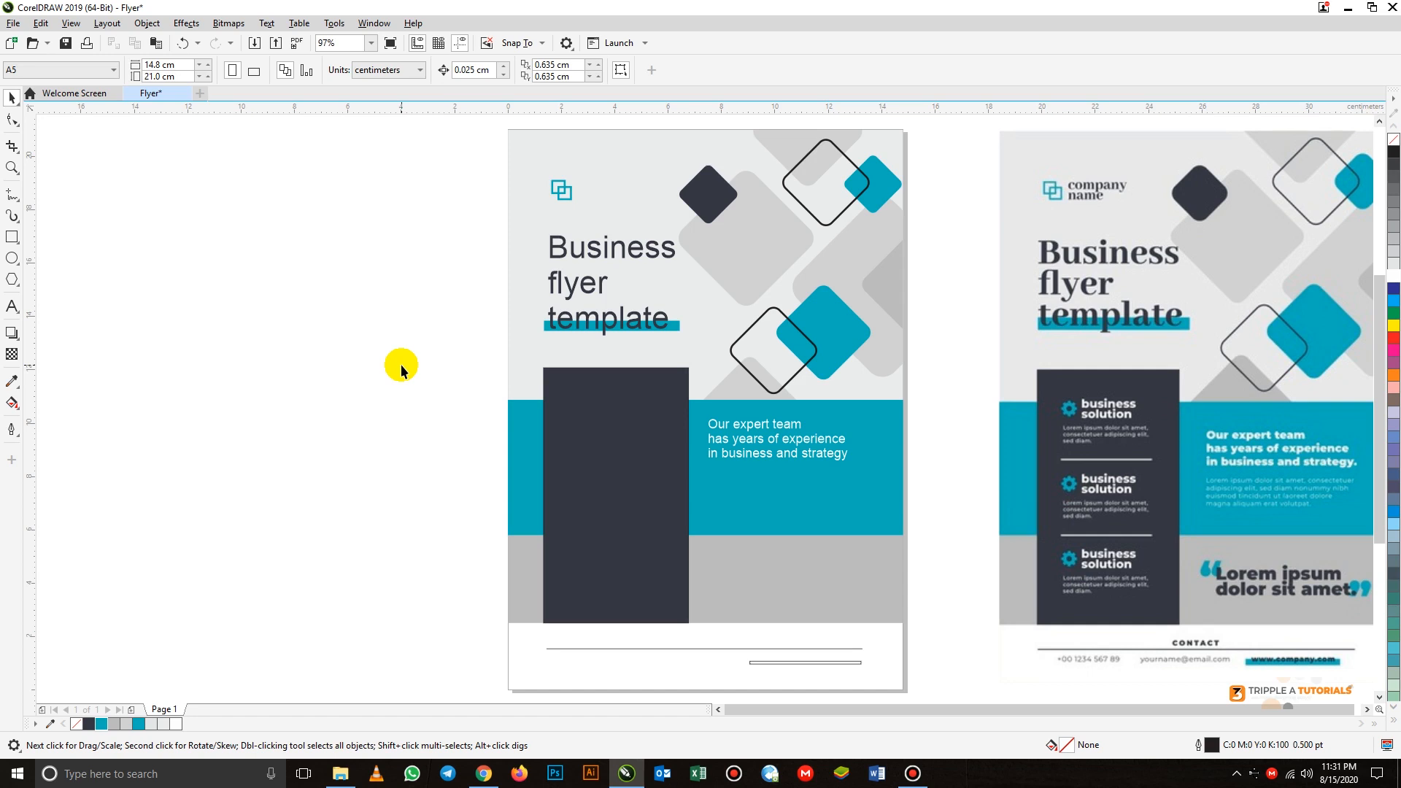
# - Change the font of the "Business flyer template" title to Arial Rounded MT Bold
pyautogui.click(597, 253)
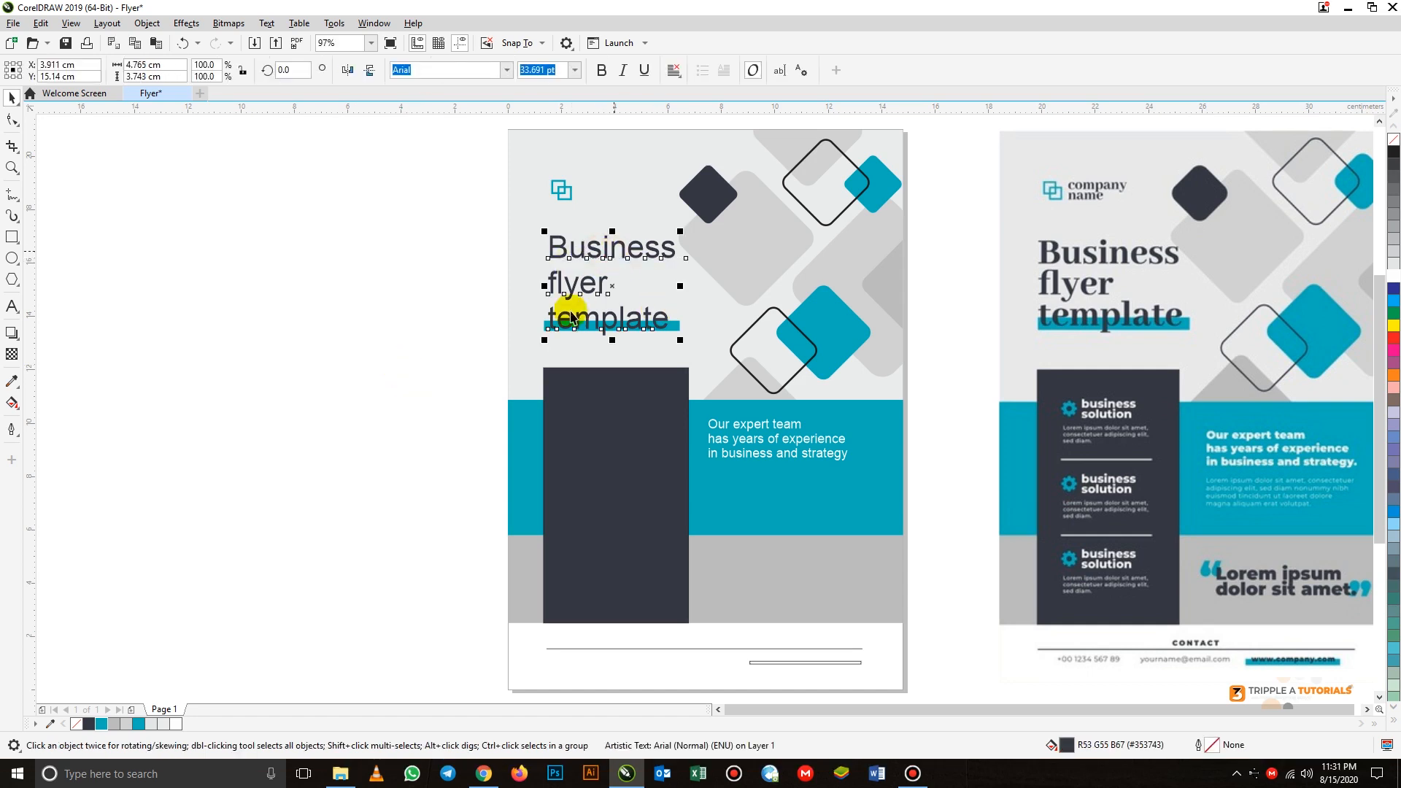
pyautogui.click(506, 70)
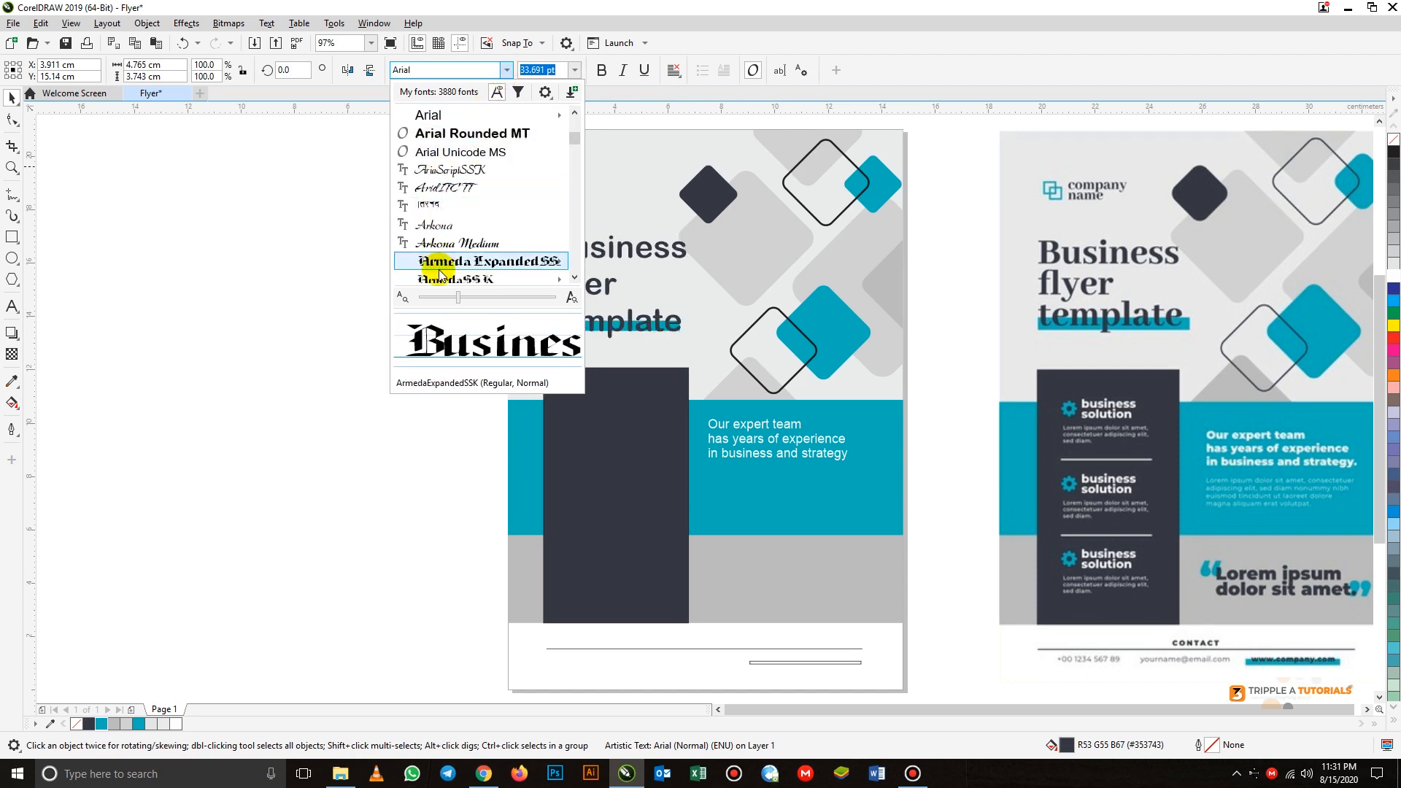
pyautogui.click(462, 134)
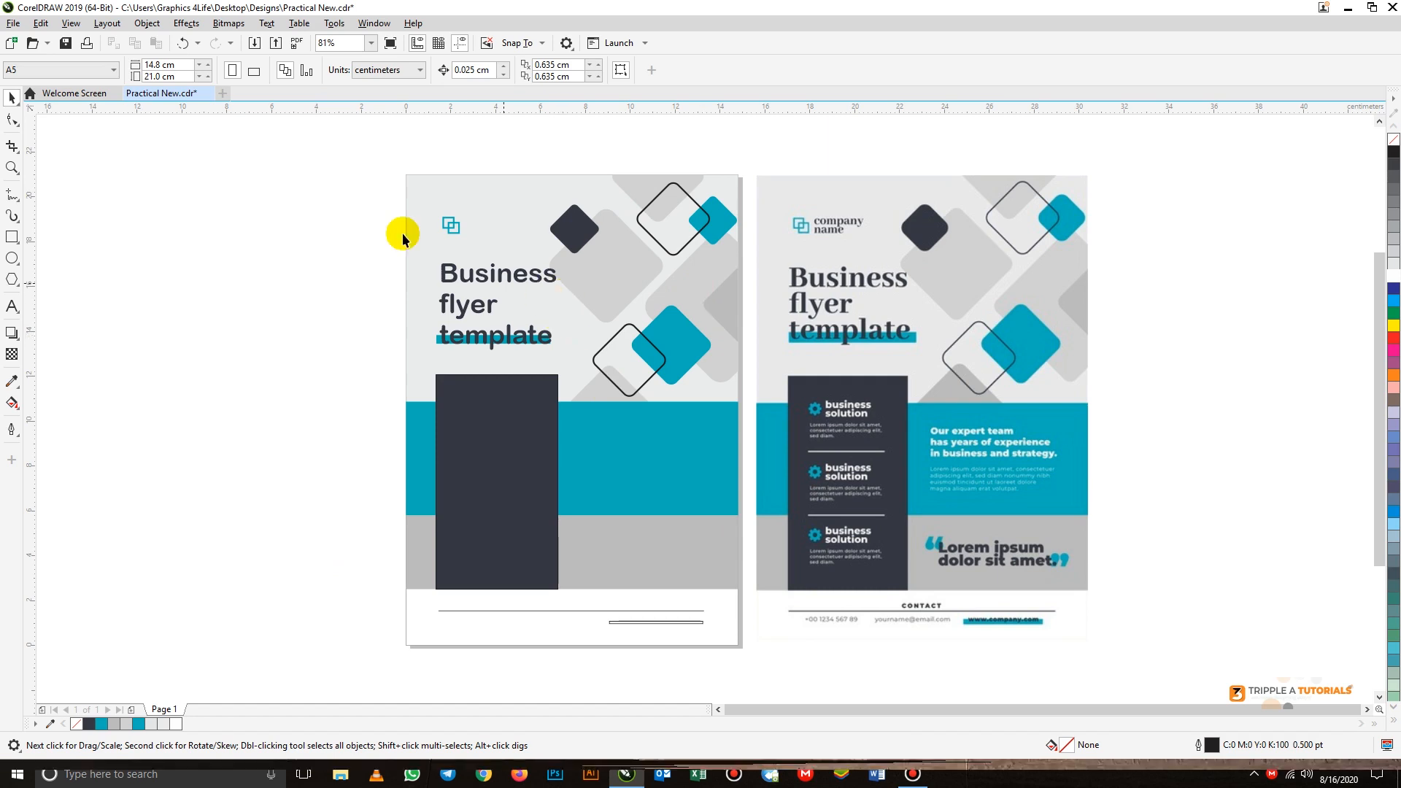
# - Save the drawing, including as a CorelDRAW file named "Practical New" in the Designs folder, replacing the existing file
pyautogui.click(14, 23)
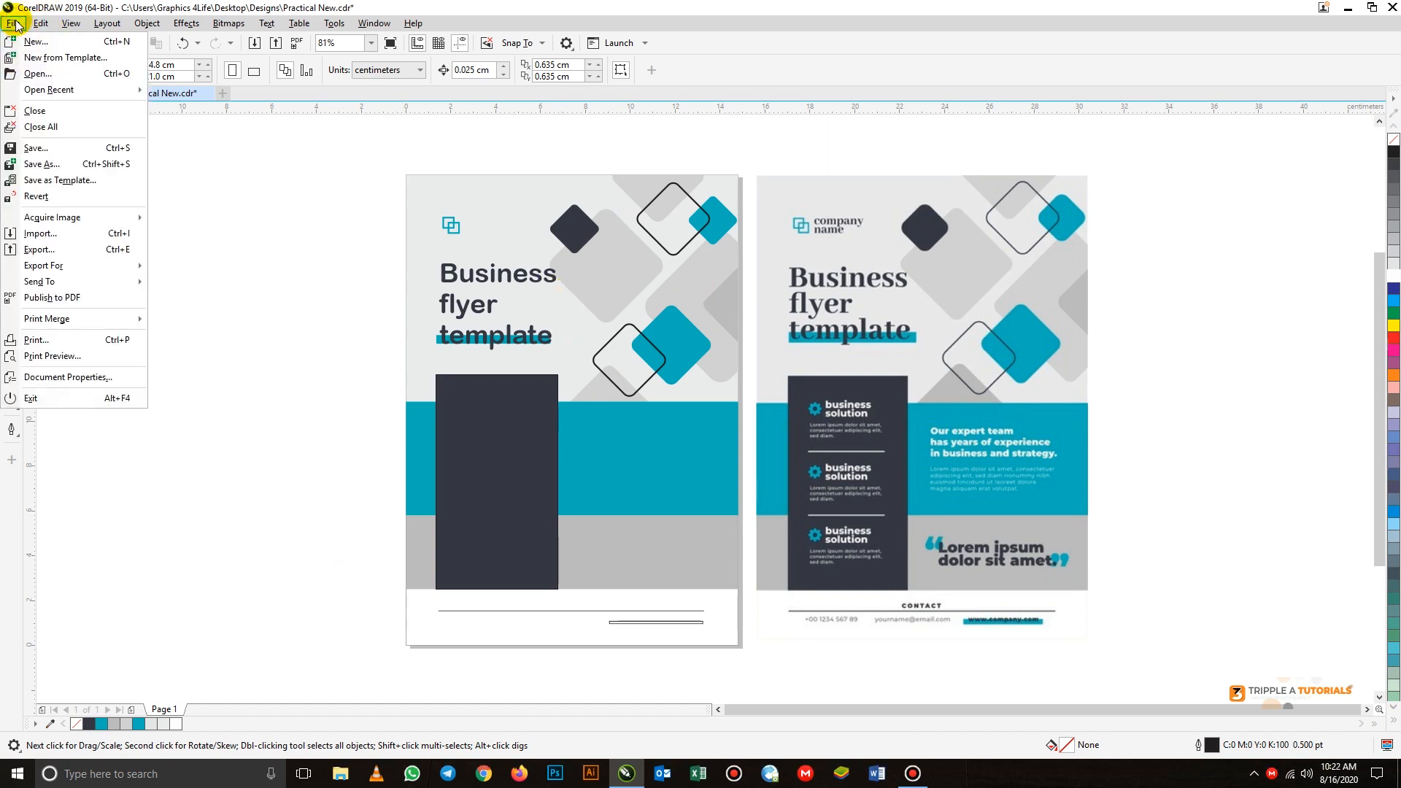
pyautogui.click(36, 146)
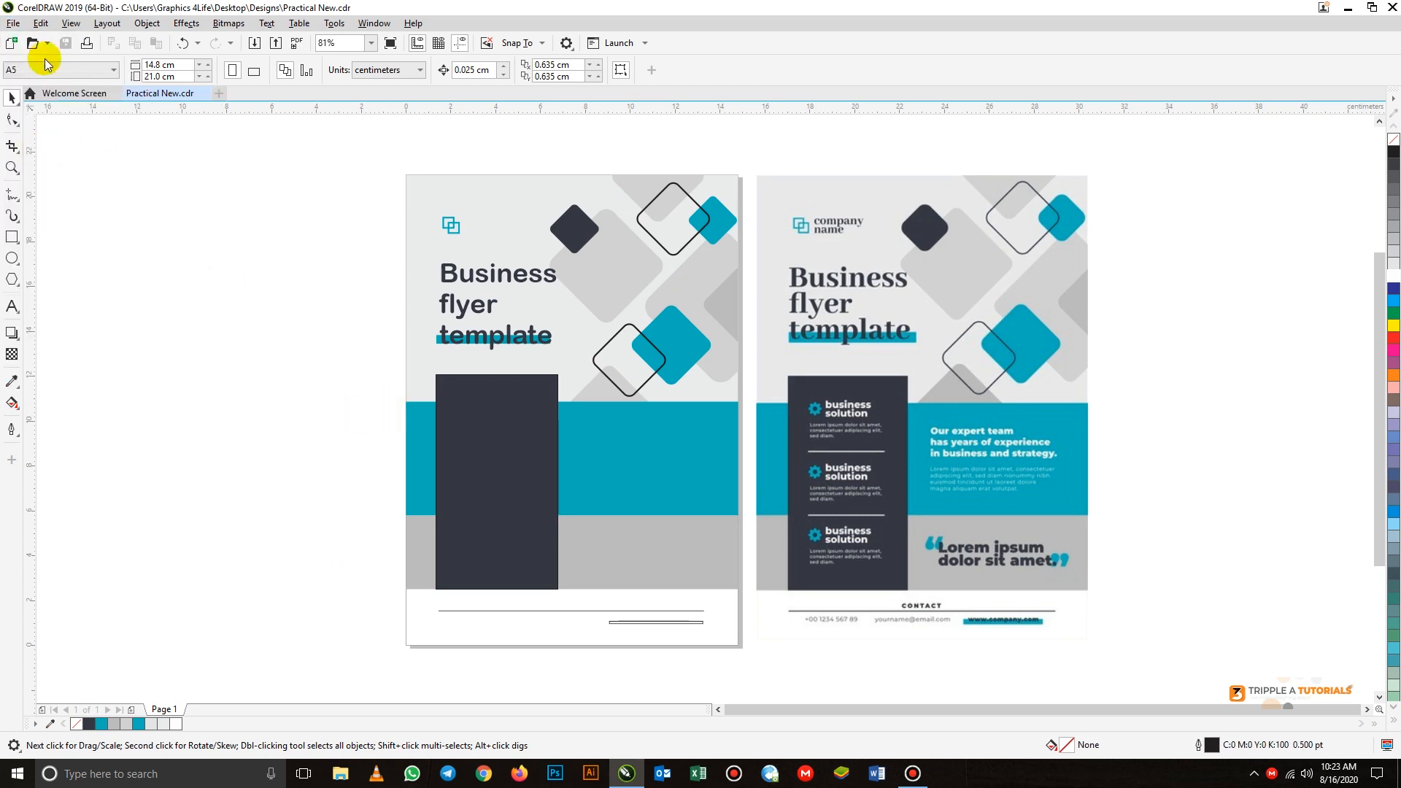
pyautogui.click(14, 24)
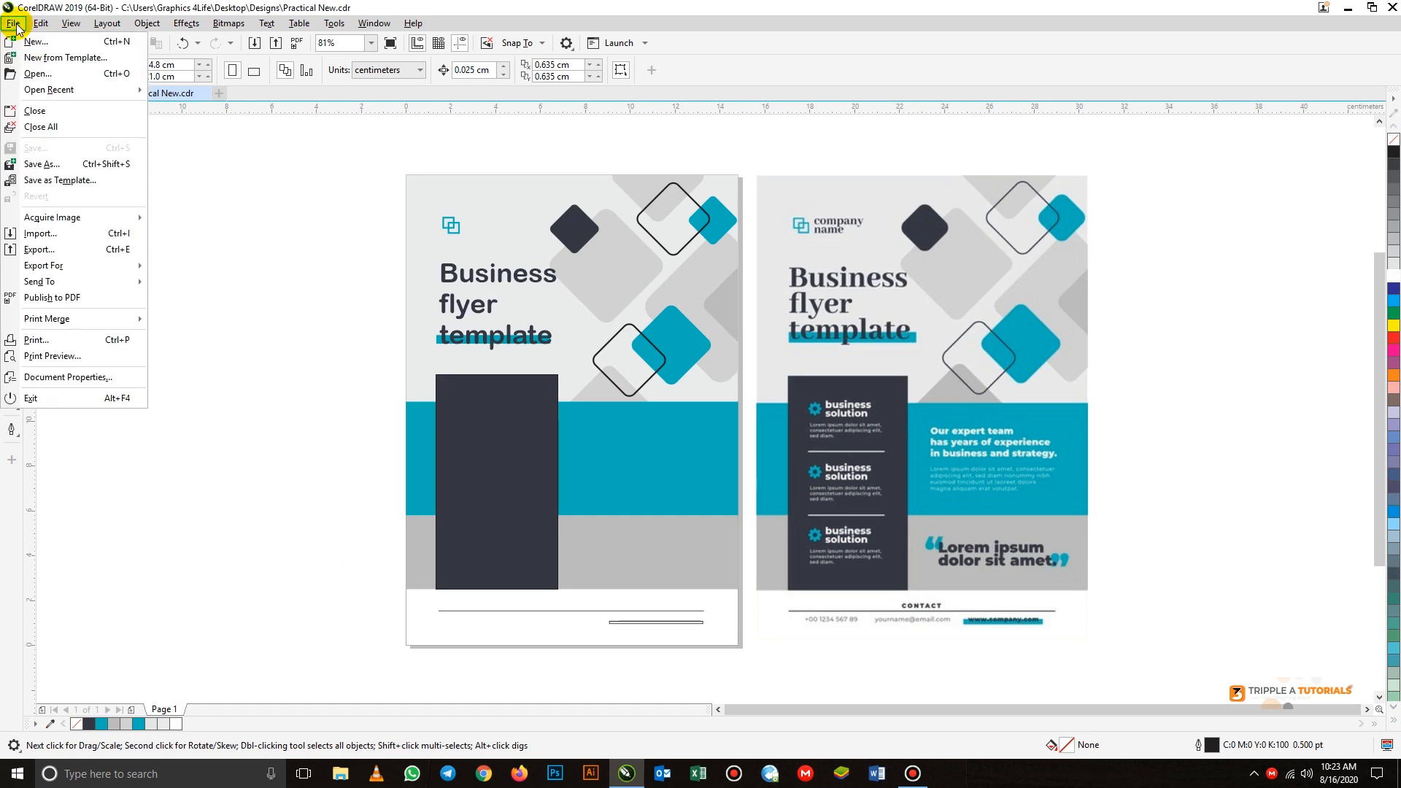
pyautogui.click(50, 165)
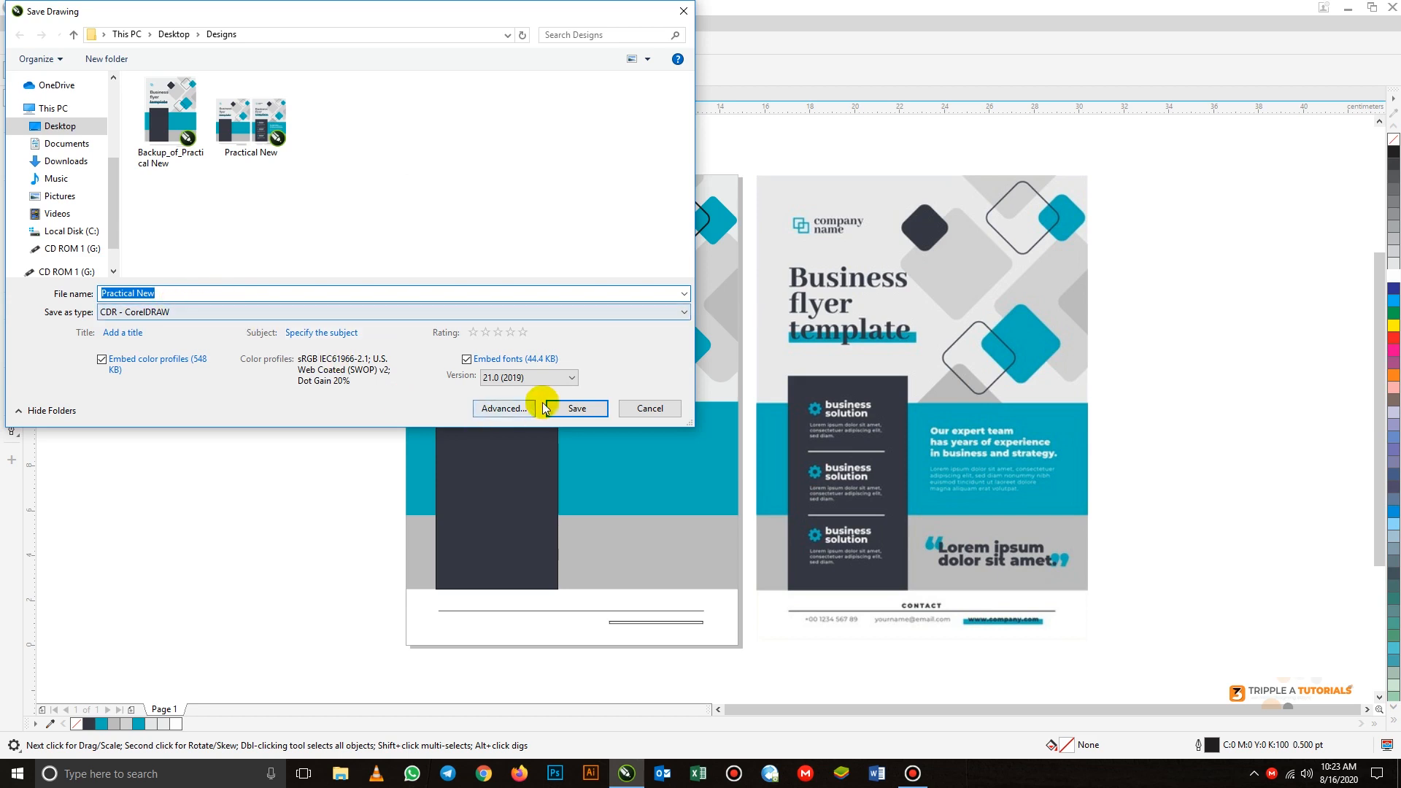
pyautogui.click(575, 408)
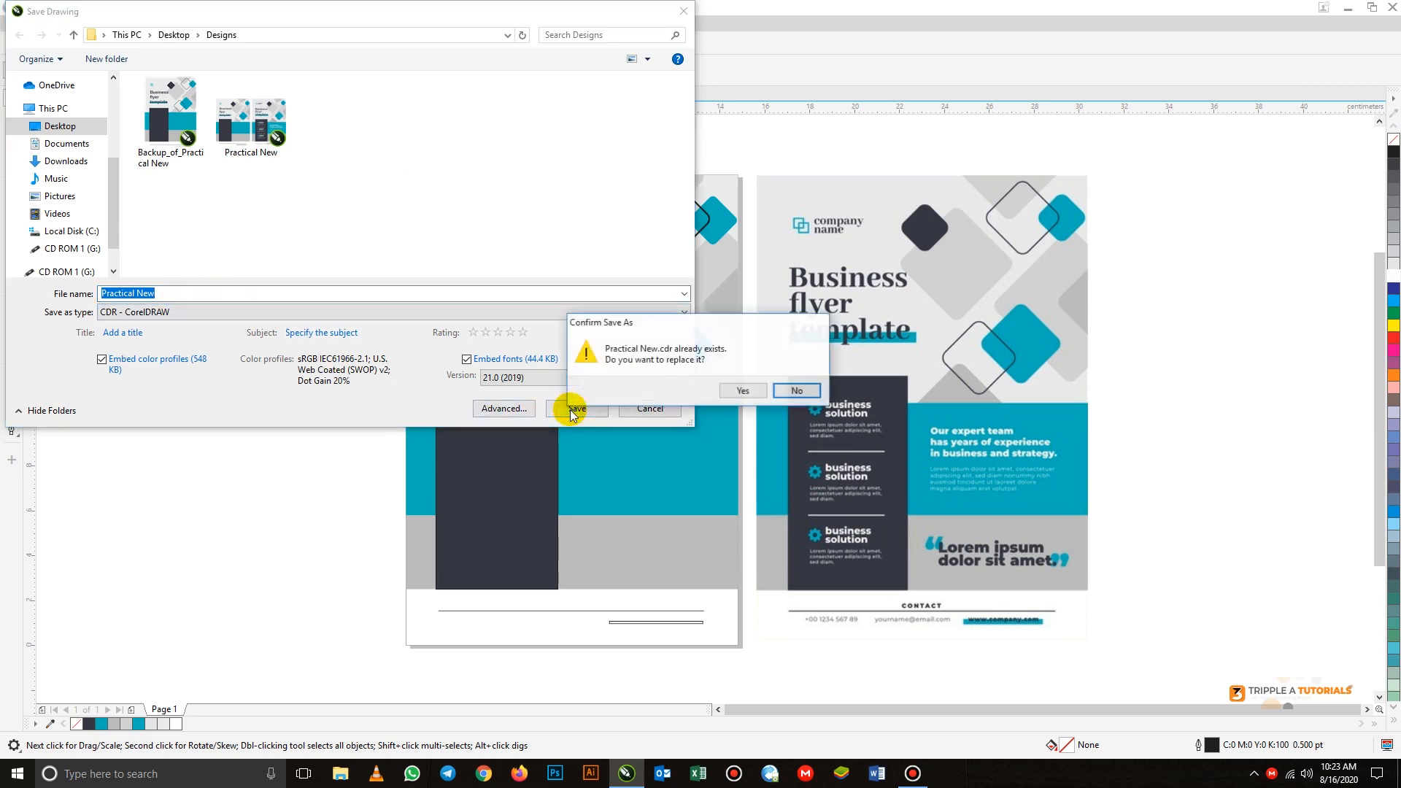
pyautogui.click(737, 390)
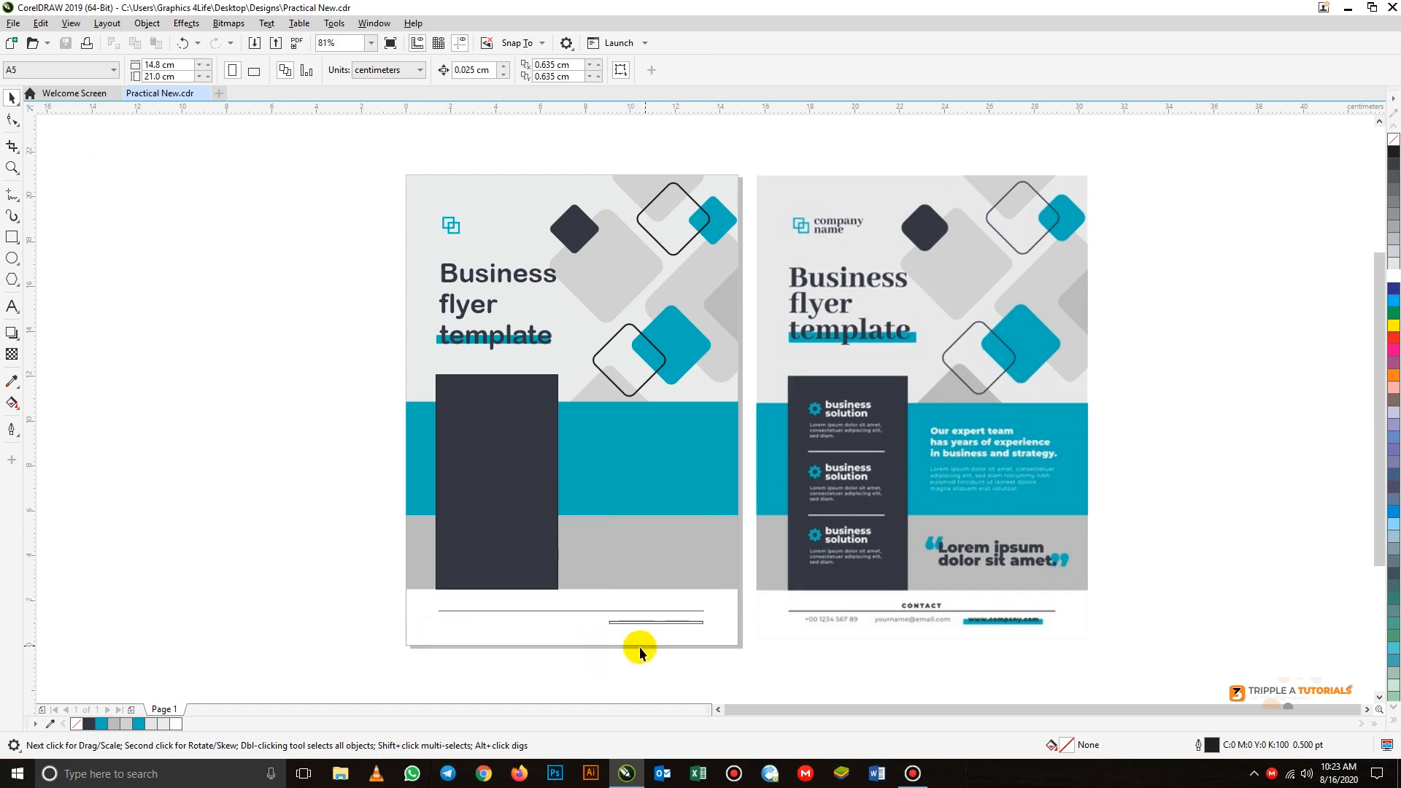
# - Create a page-sized 14.8 × 21.0 cm background rectangle with a white fill and no outline
pyautogui.doubleClick(12, 237)
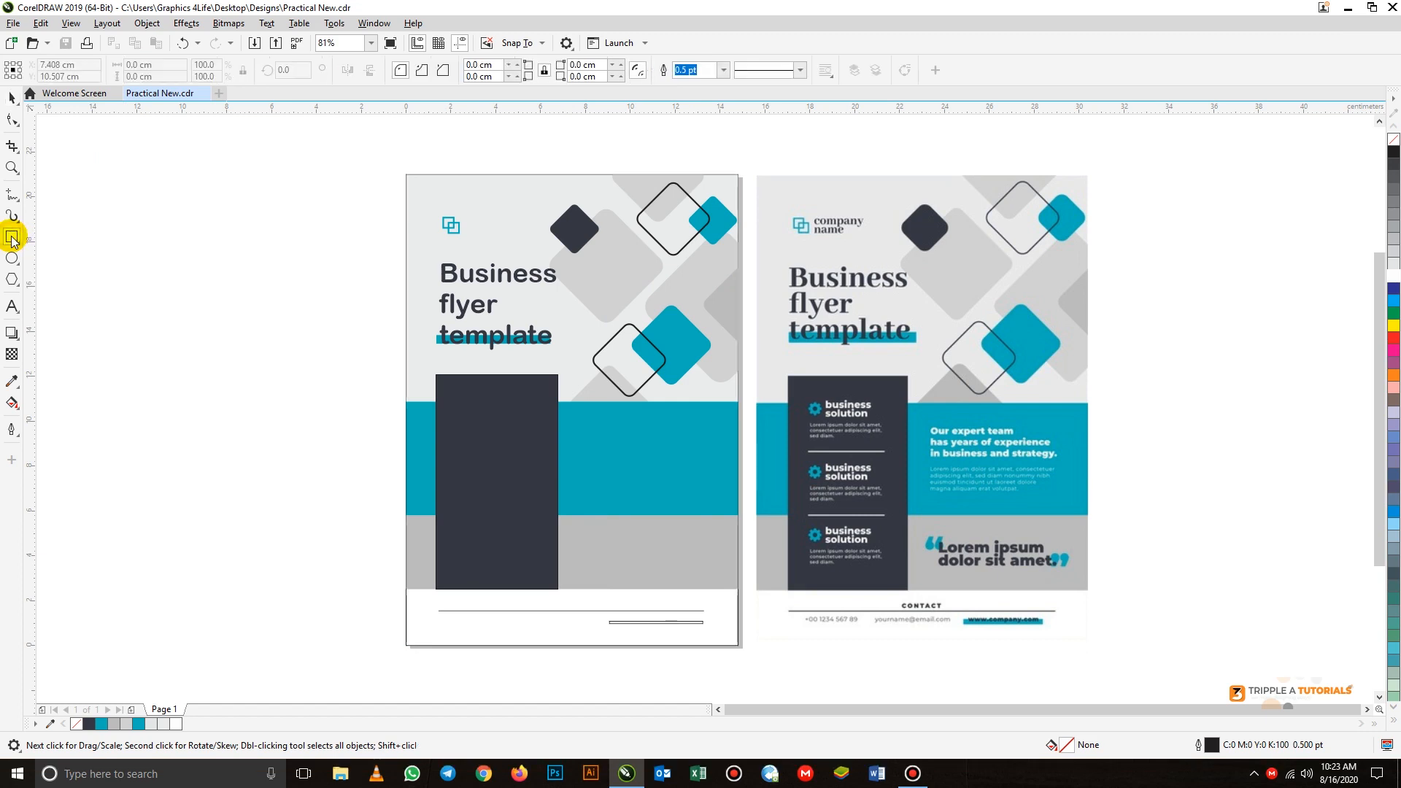
pyautogui.click(15, 99)
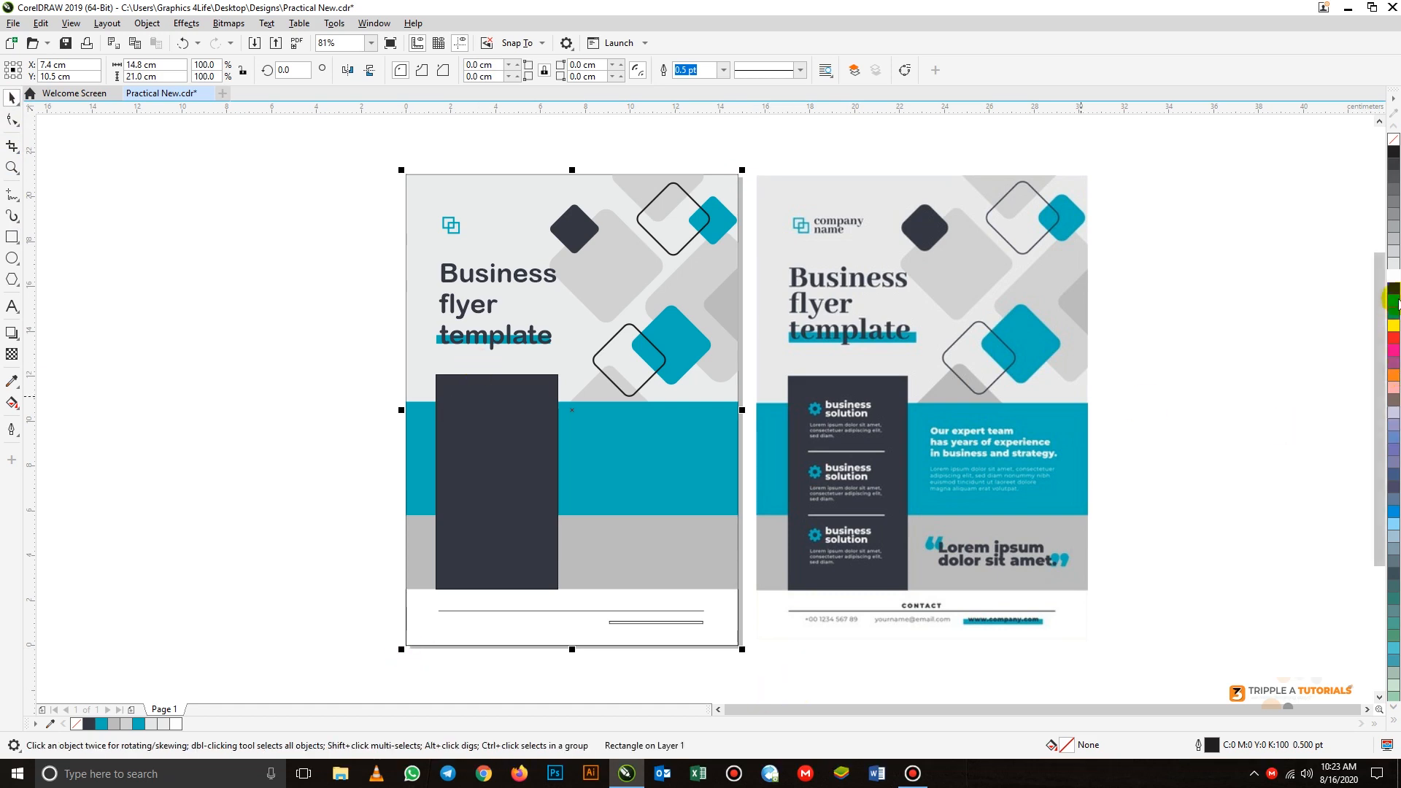
pyautogui.click(1394, 276)
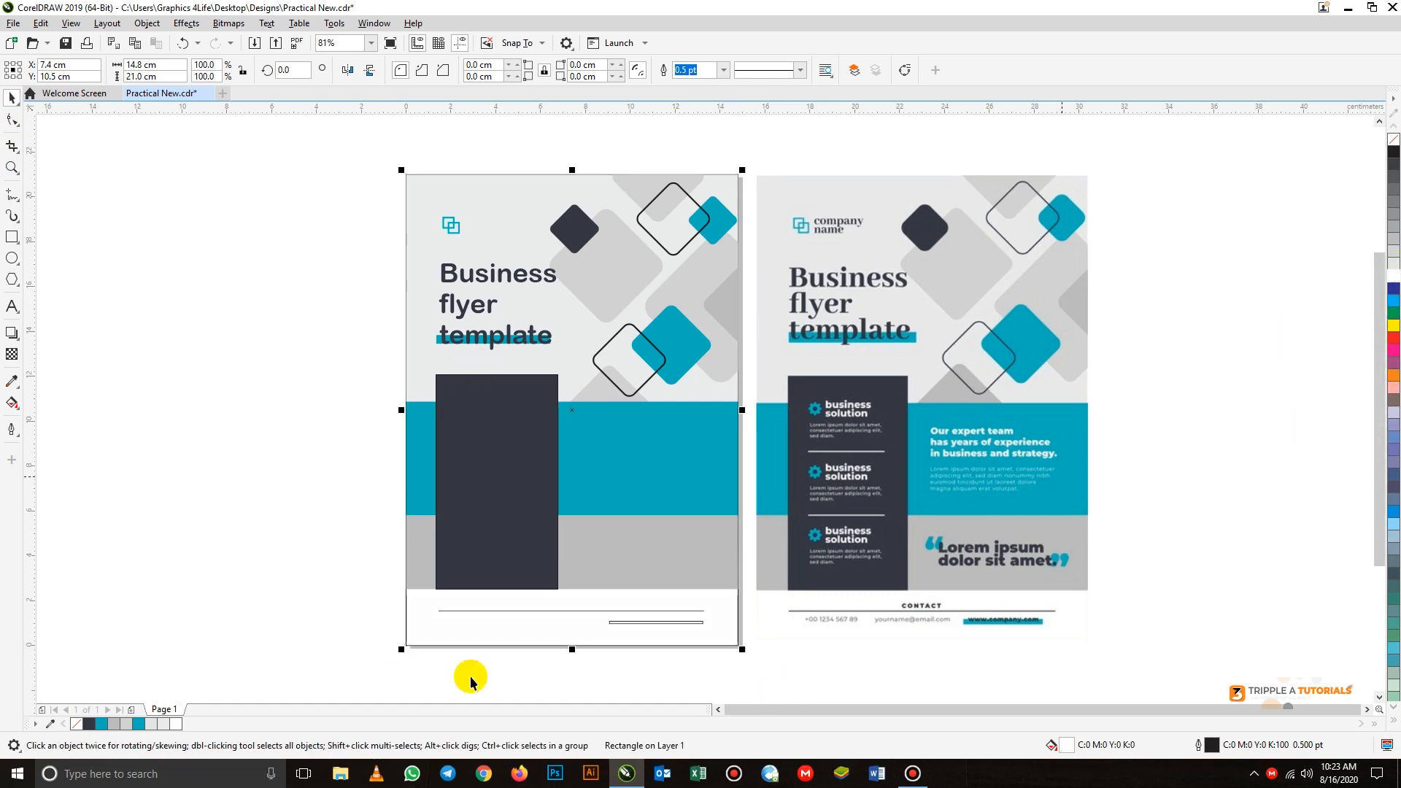
pyautogui.click(533, 656)
pyautogui.click(488, 633)
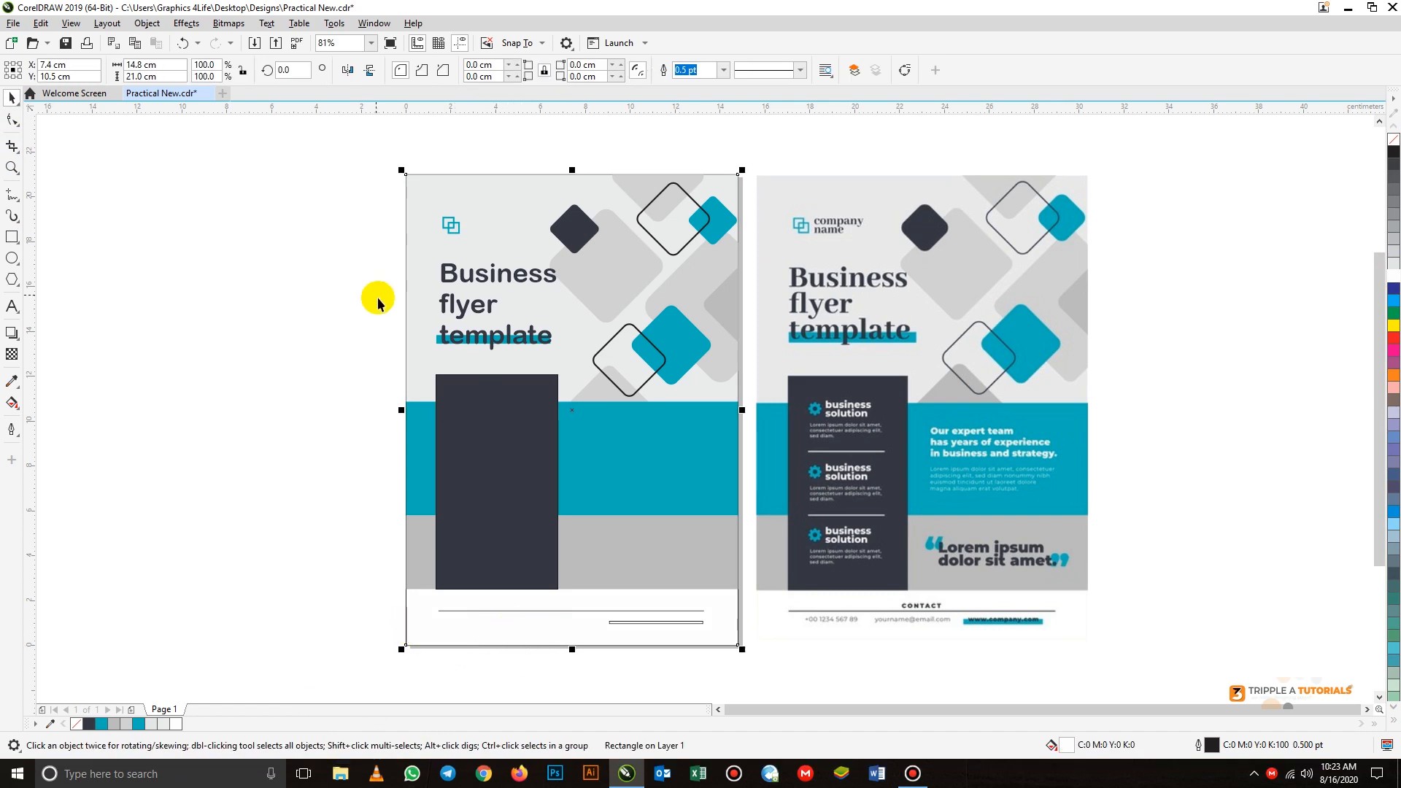
pyautogui.click(723, 70)
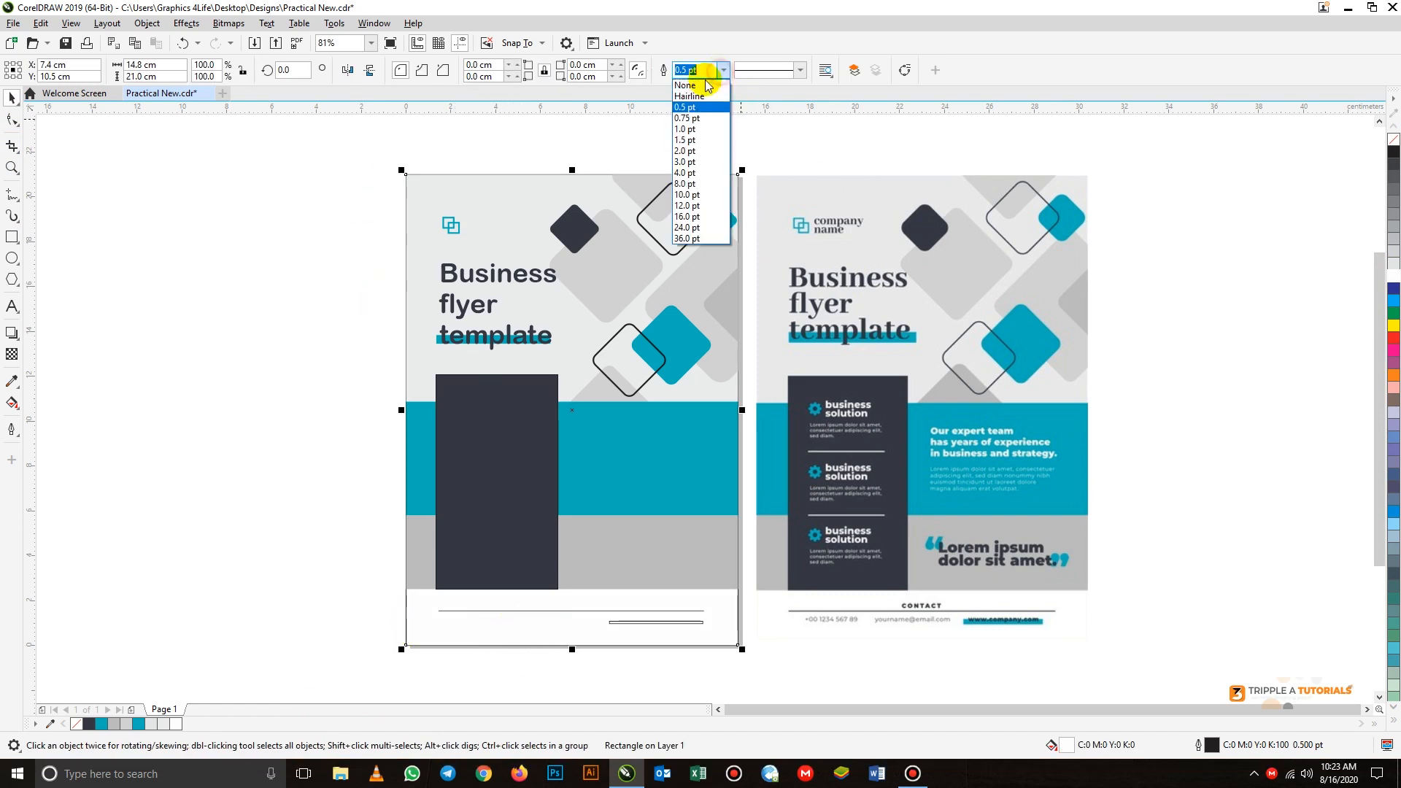
pyautogui.click(695, 85)
# - Delete the reference flyer image beside the page and clear any remaining object selection
pyautogui.click(1023, 244)
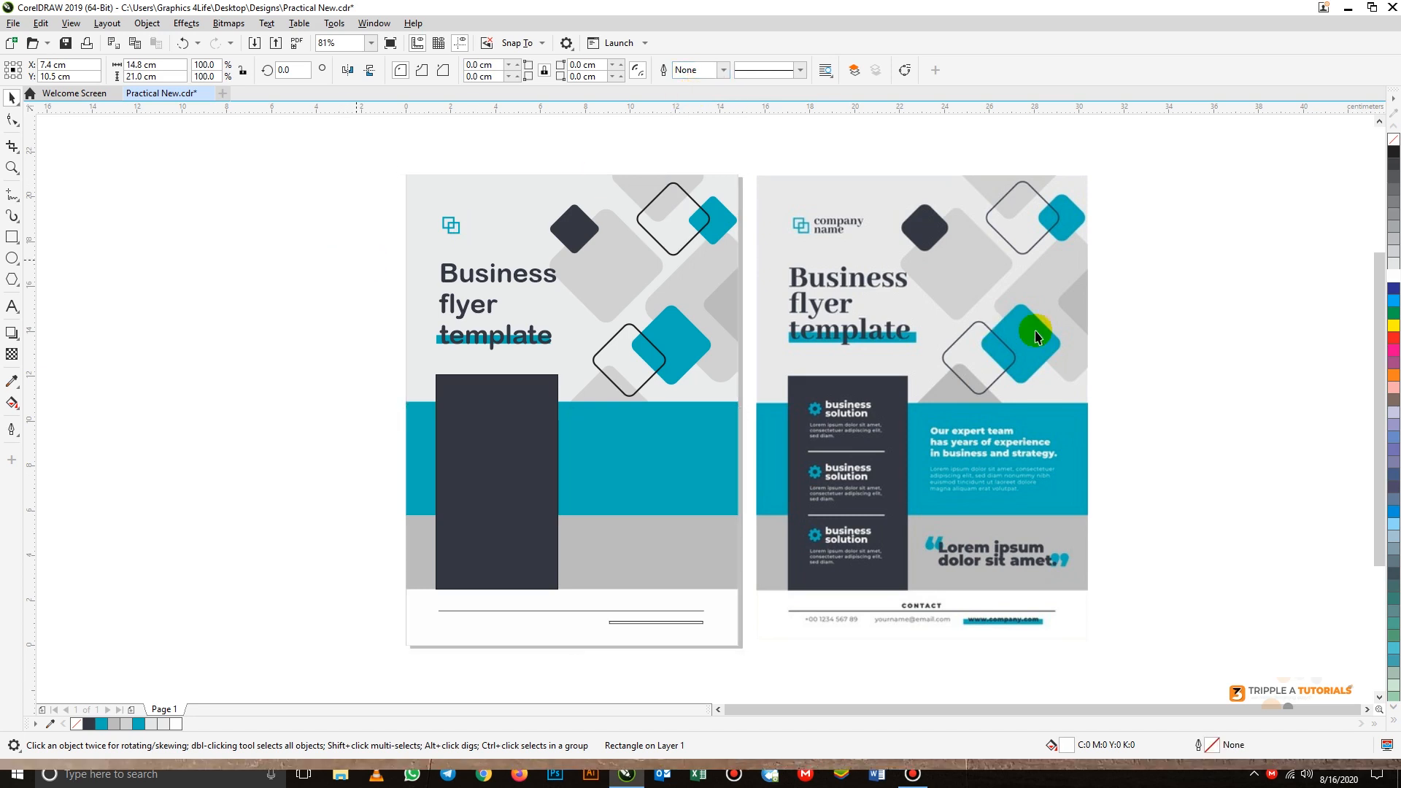
pyautogui.press('Delete')
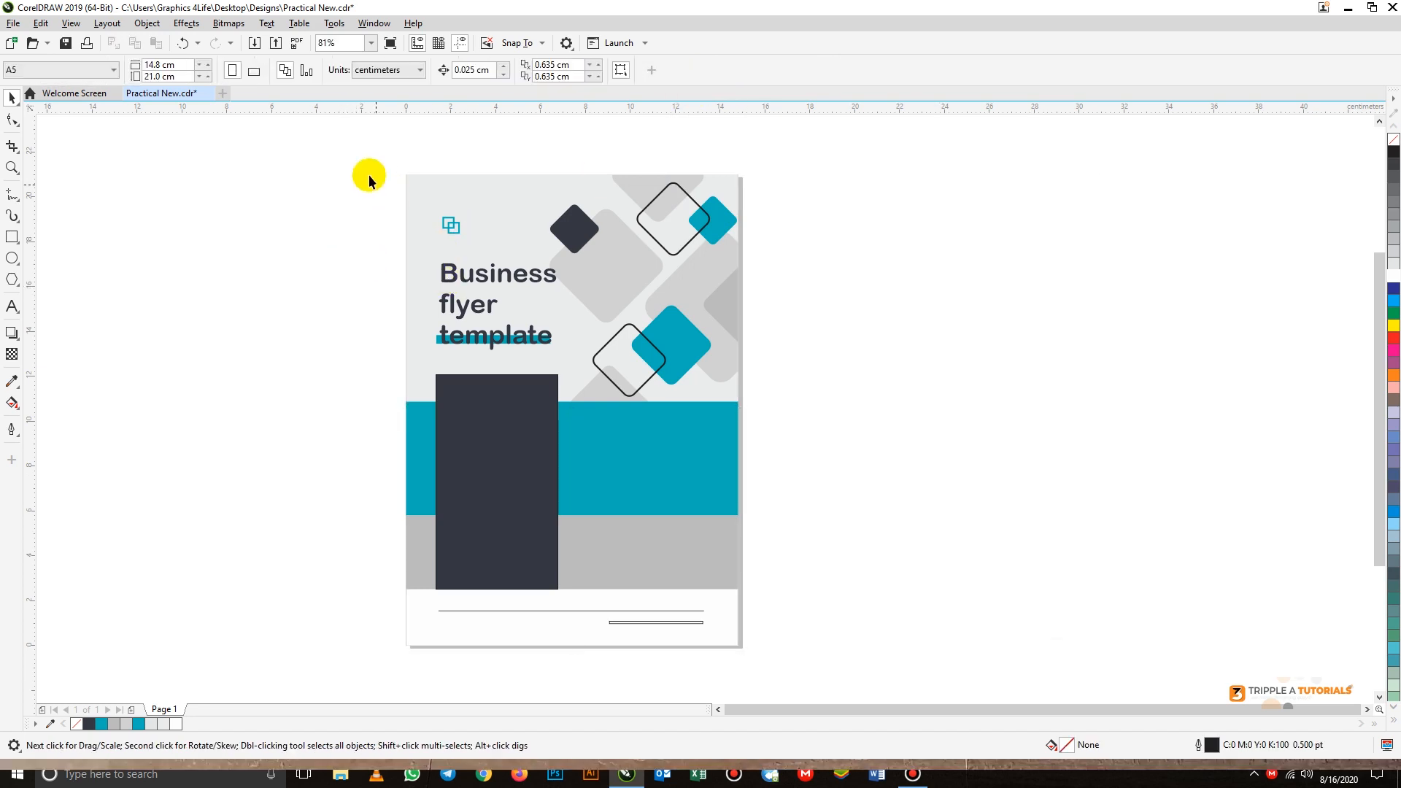
pyautogui.moveTo(371, 159); pyautogui.dragTo(773, 664)
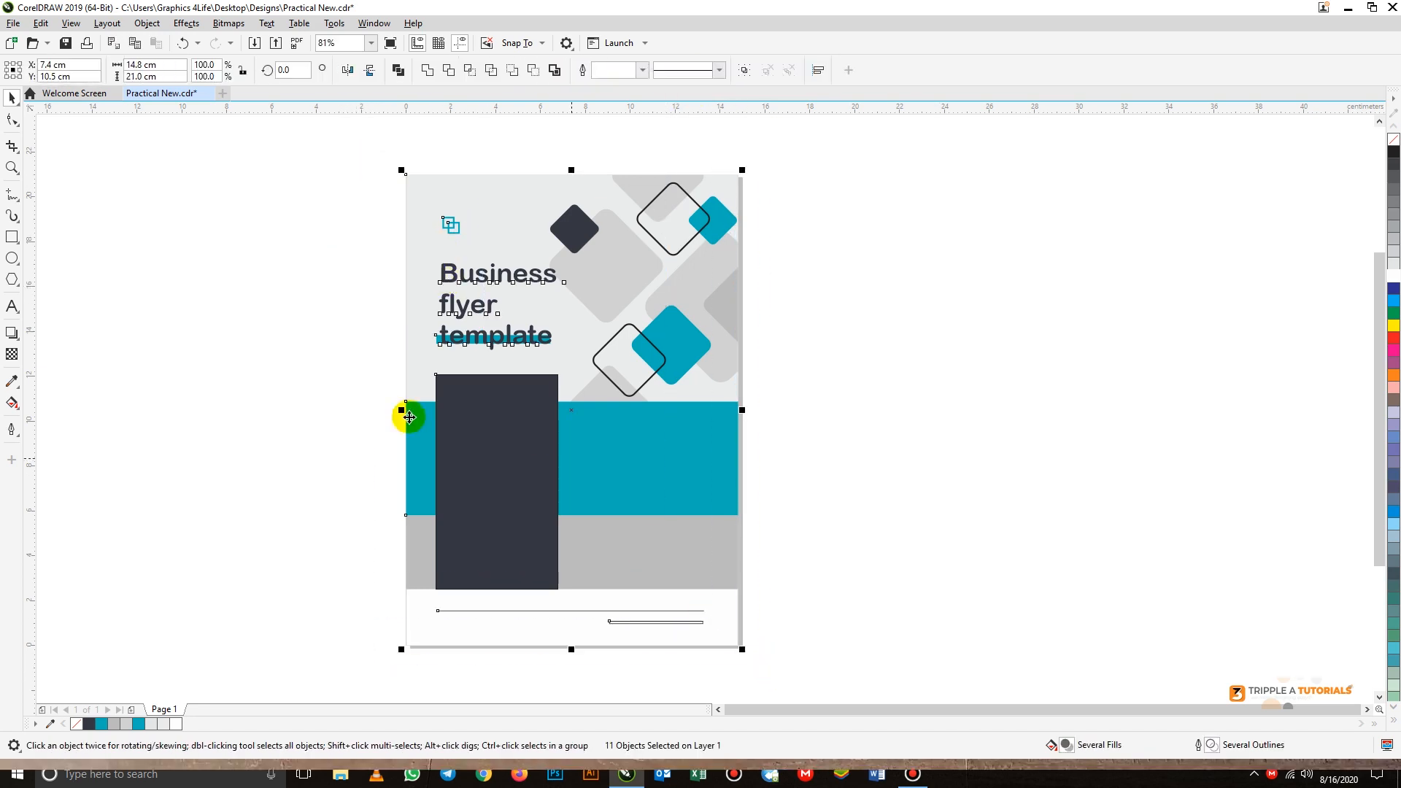
pyautogui.click(673, 331)
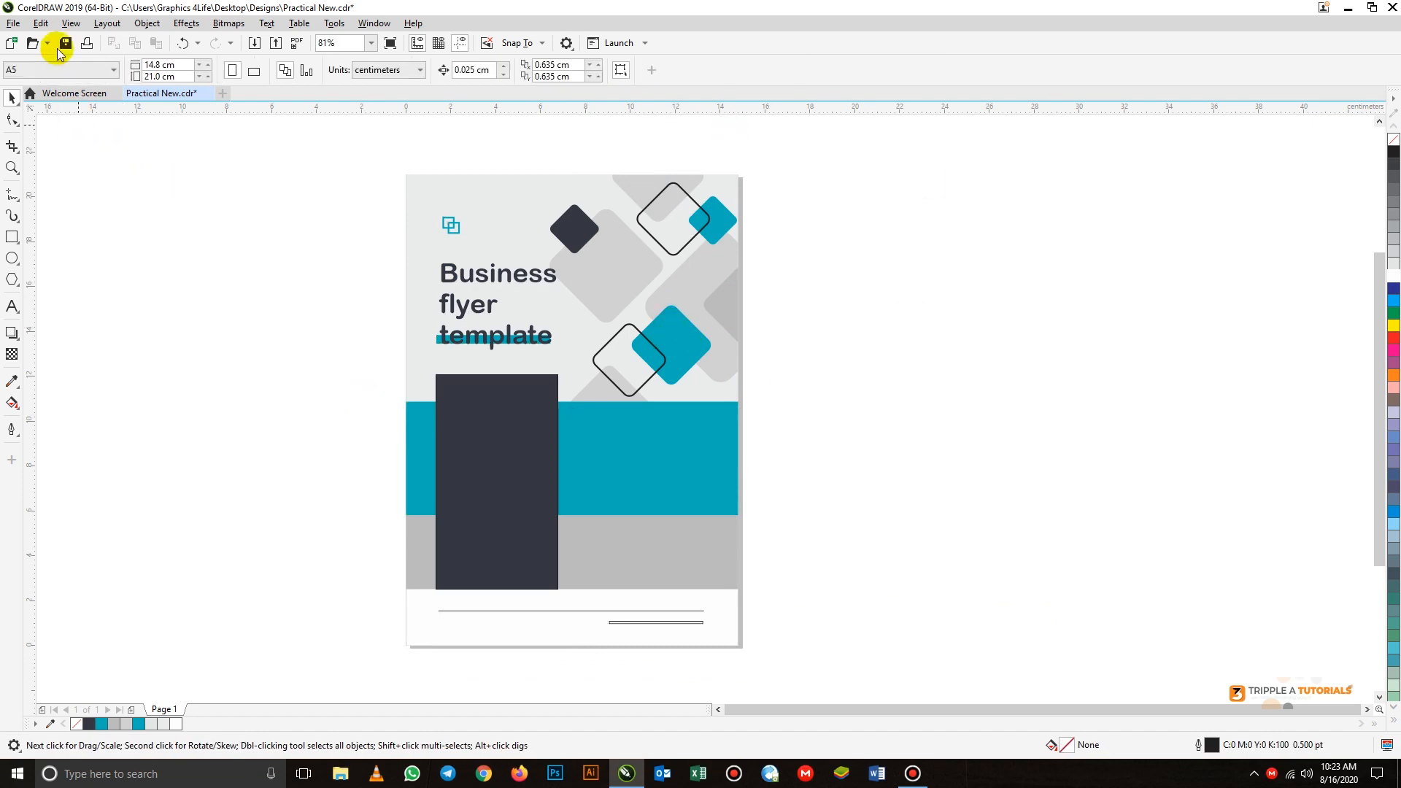
# - Export the flyer to the Desktop as JPG "Practical New" with CMYK Color (32-bit) and High 80% quality, and minimise the program
pyautogui.click(13, 24)
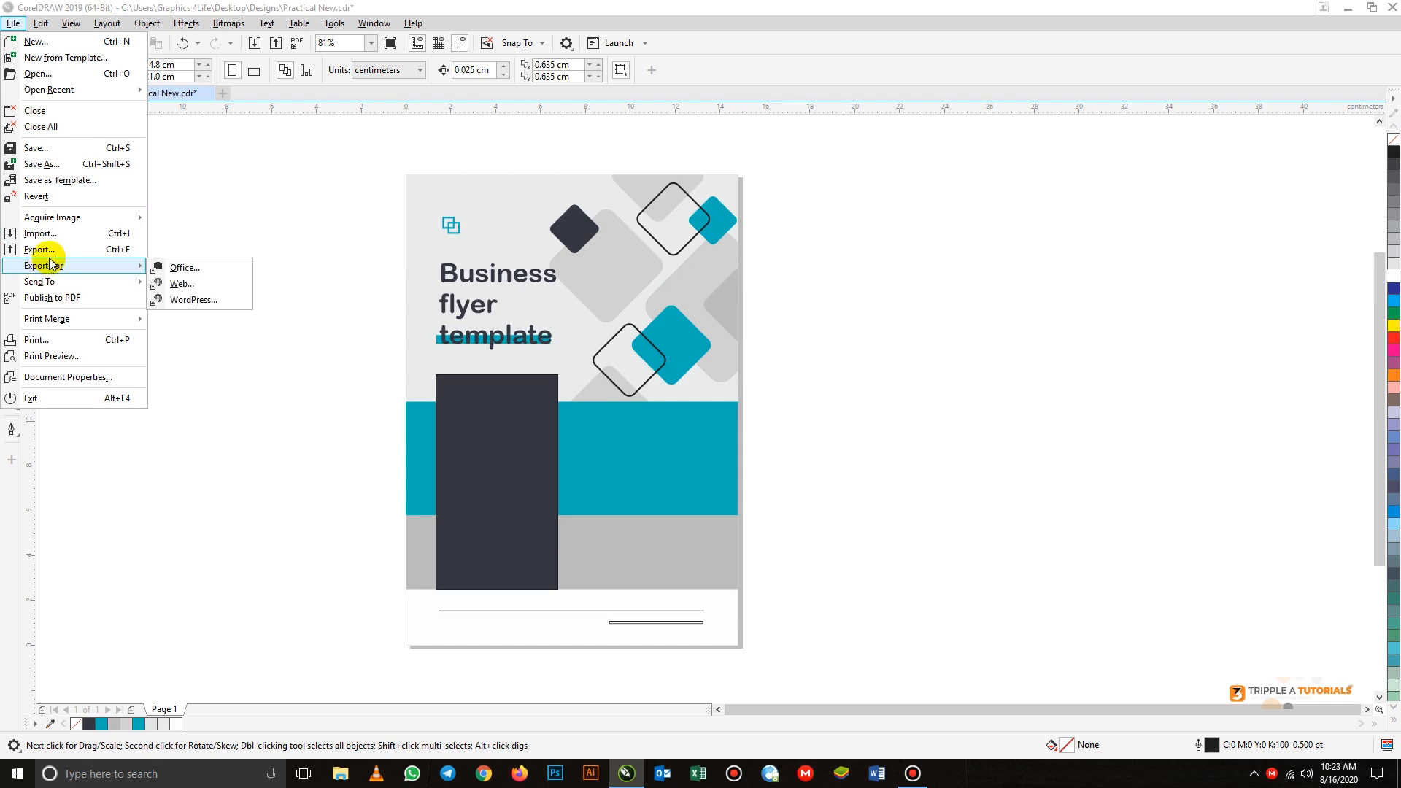
pyautogui.click(59, 250)
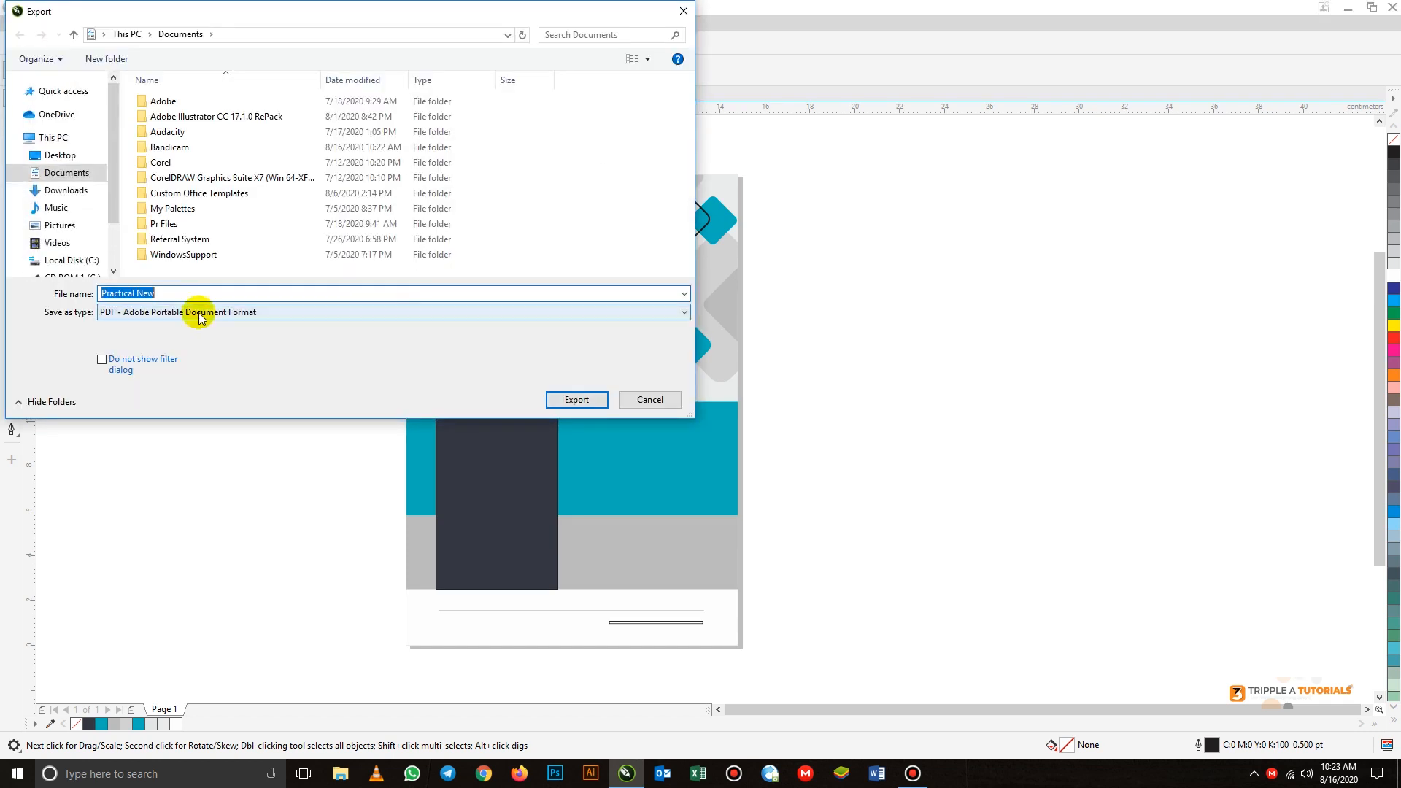
pyautogui.click(194, 321)
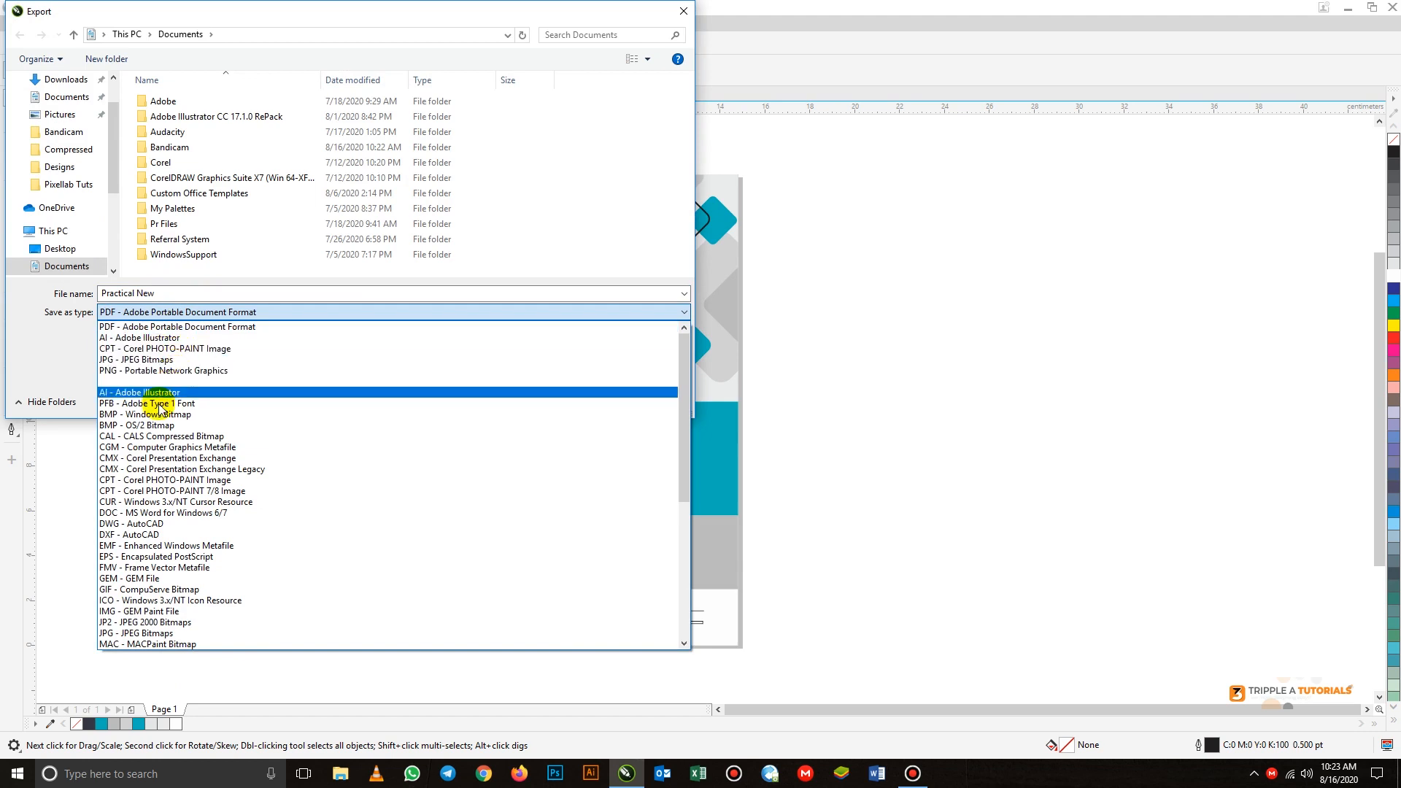
pyautogui.click(147, 360)
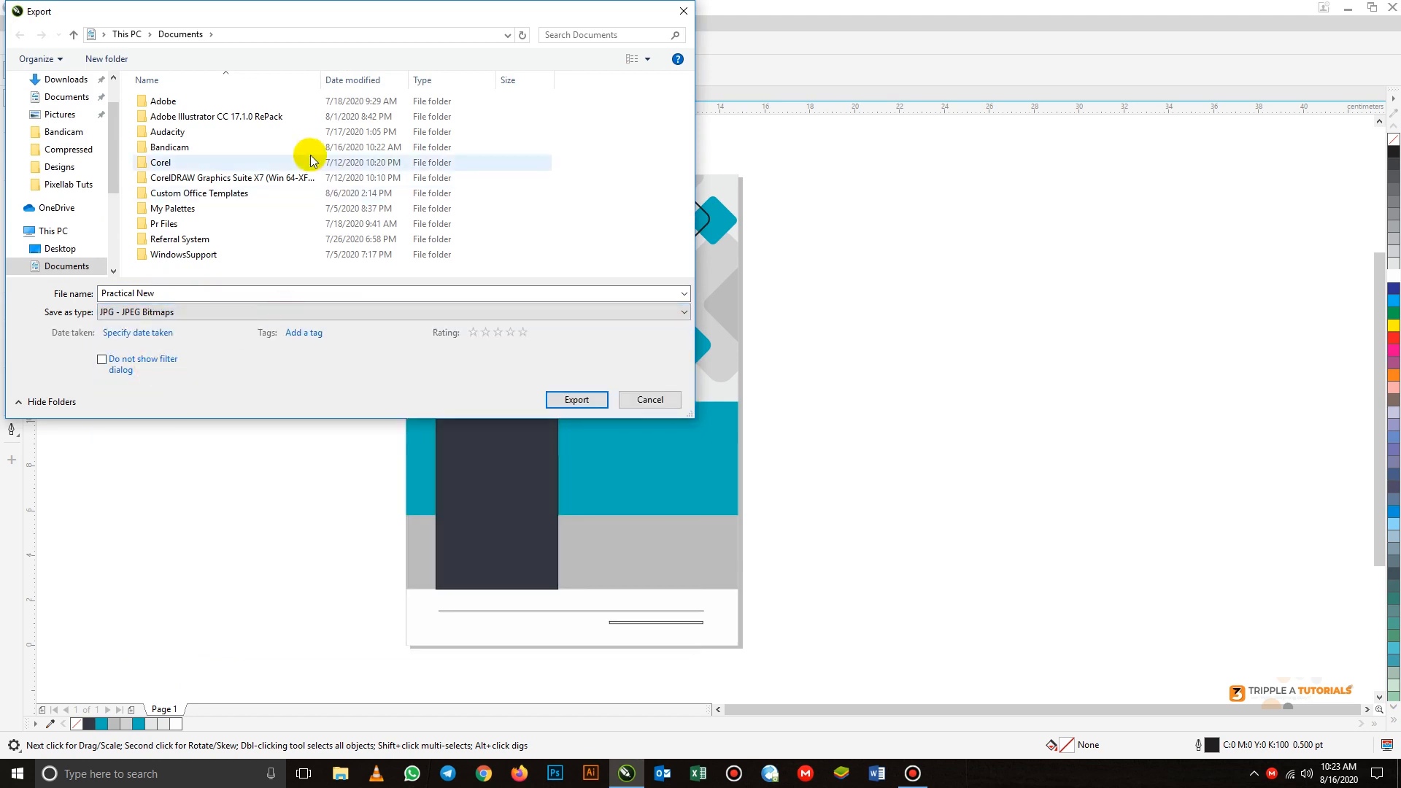
pyautogui.scroll(2, 119, 124)
pyautogui.click(63, 108)
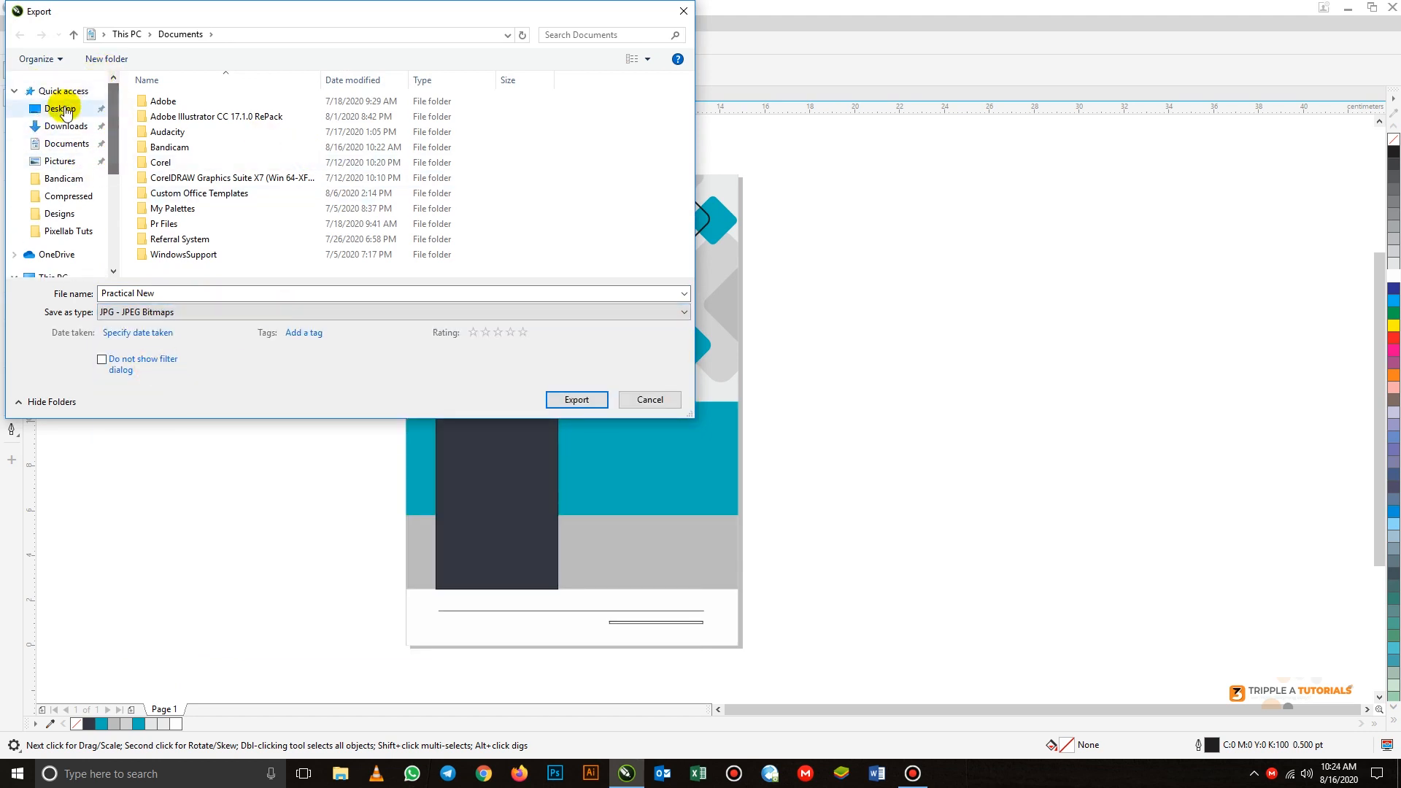
pyautogui.click(584, 401)
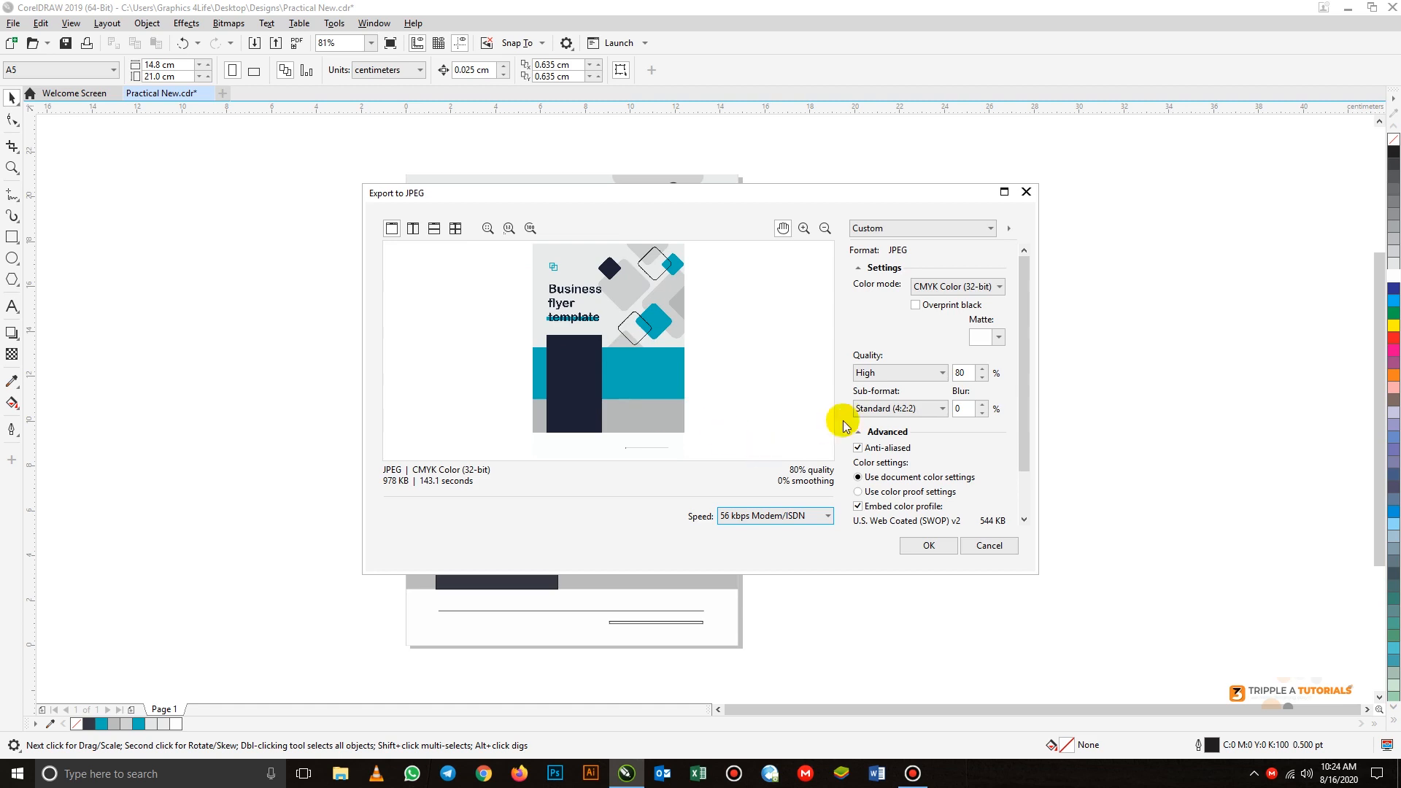
pyautogui.click(928, 545)
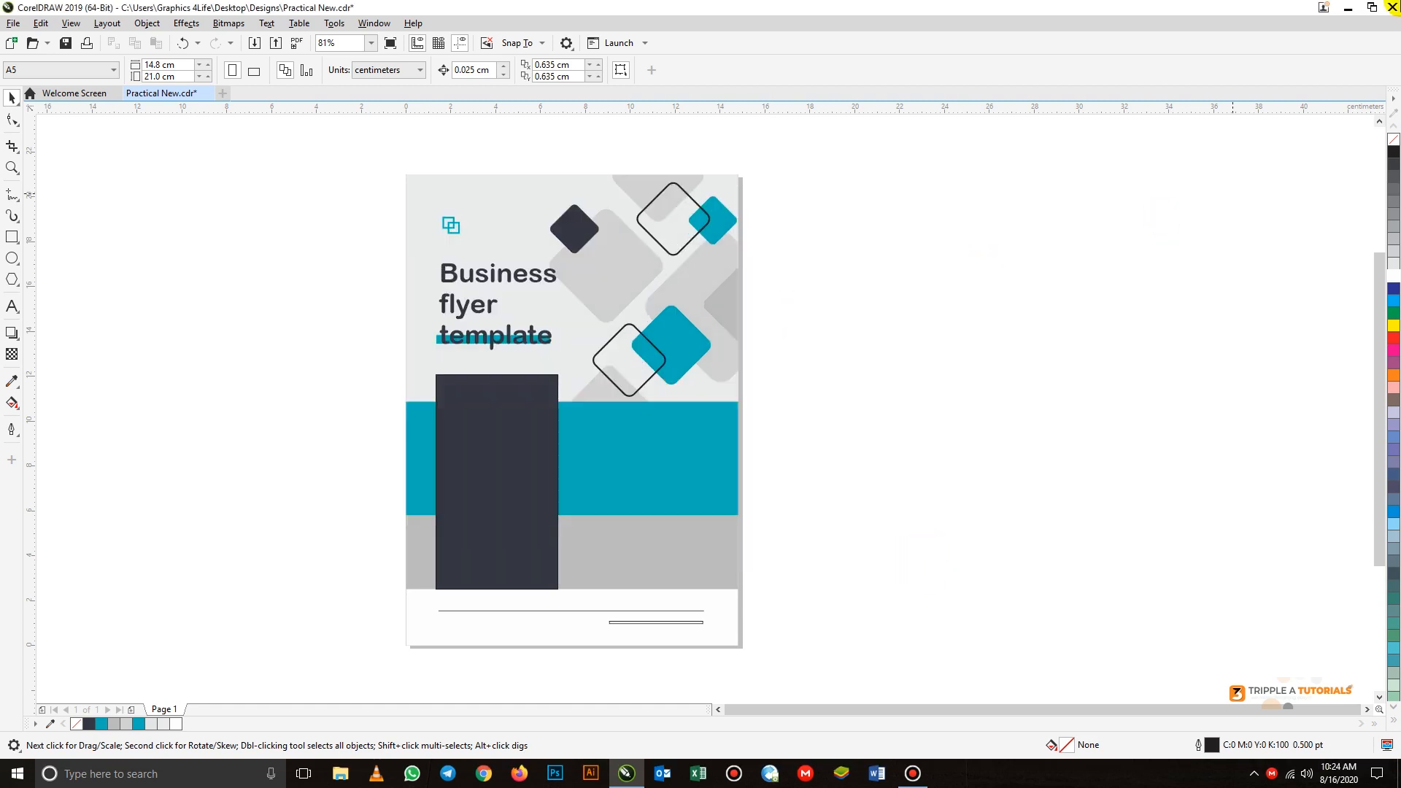
pyautogui.click(1350, 9)
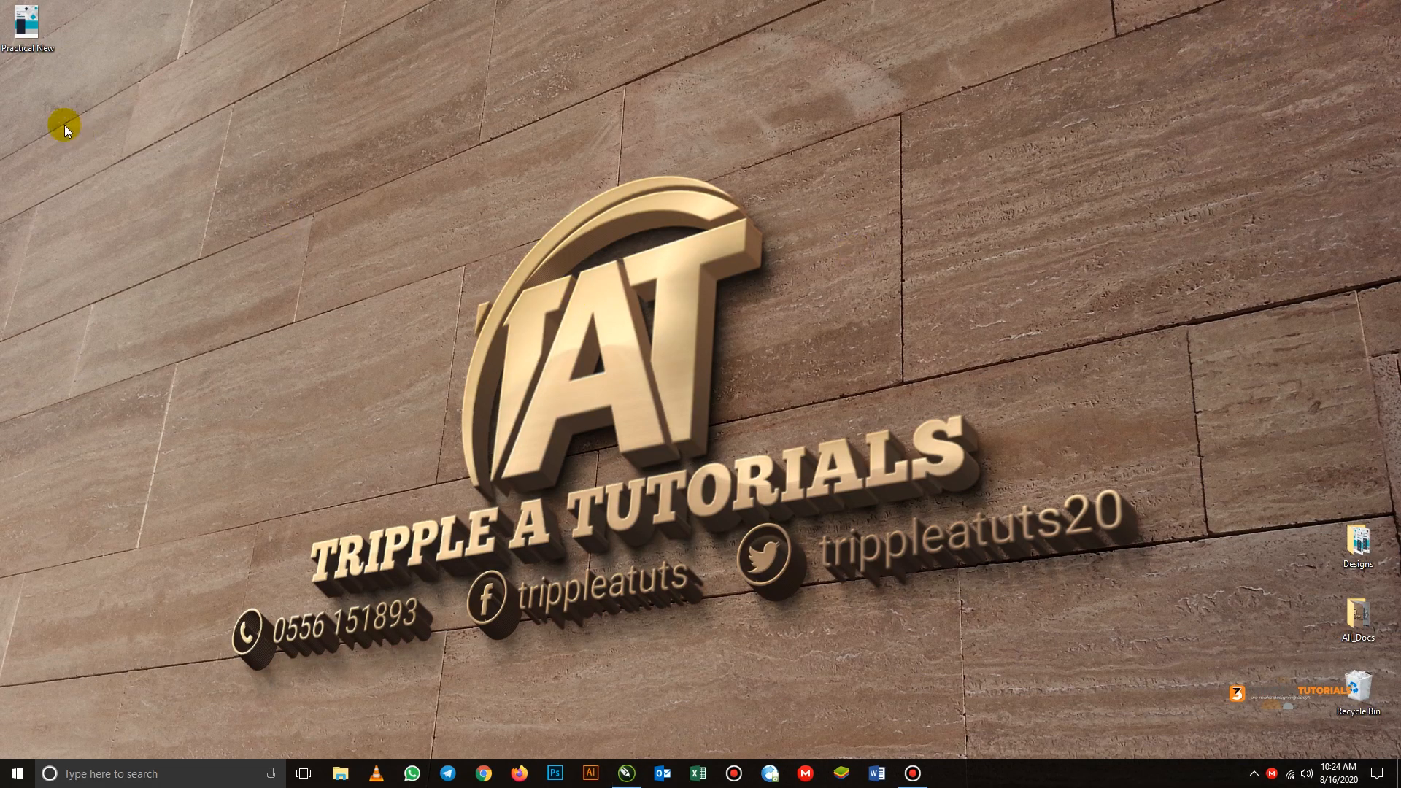